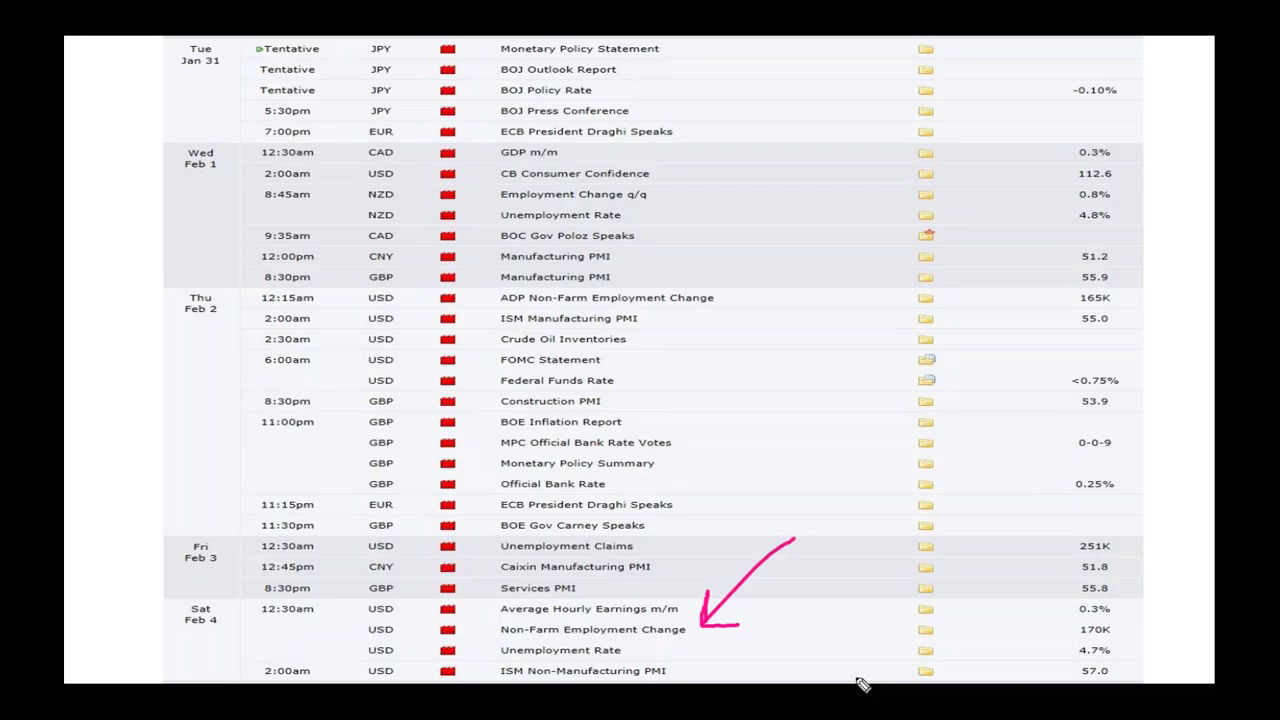
- Circle the USD entries on Feb 4 and Feb 2, clear the ink, then circle the 11:00pm GBP events and clear that ink
{"action": "mouse_move", "coordinate": [372, 597]}
{"action": "left_mouse_down"}
{"action": "mouse_move", "coordinate": [350, 671]}
{"action": "mouse_move", "coordinate": [415, 656]}
{"action": "mouse_move", "coordinate": [418, 614]}
{"action": "mouse_move", "coordinate": [362, 597]}
{"action": "left_mouse_up"}
{"action": "mouse_move", "coordinate": [366, 298]}
{"action": "left_mouse_down"}
{"action": "mouse_move", "coordinate": [386, 400]}
{"action": "mouse_move", "coordinate": [445, 330]}
{"action": "mouse_move", "coordinate": [347, 312]}
{"action": "left_mouse_up"}
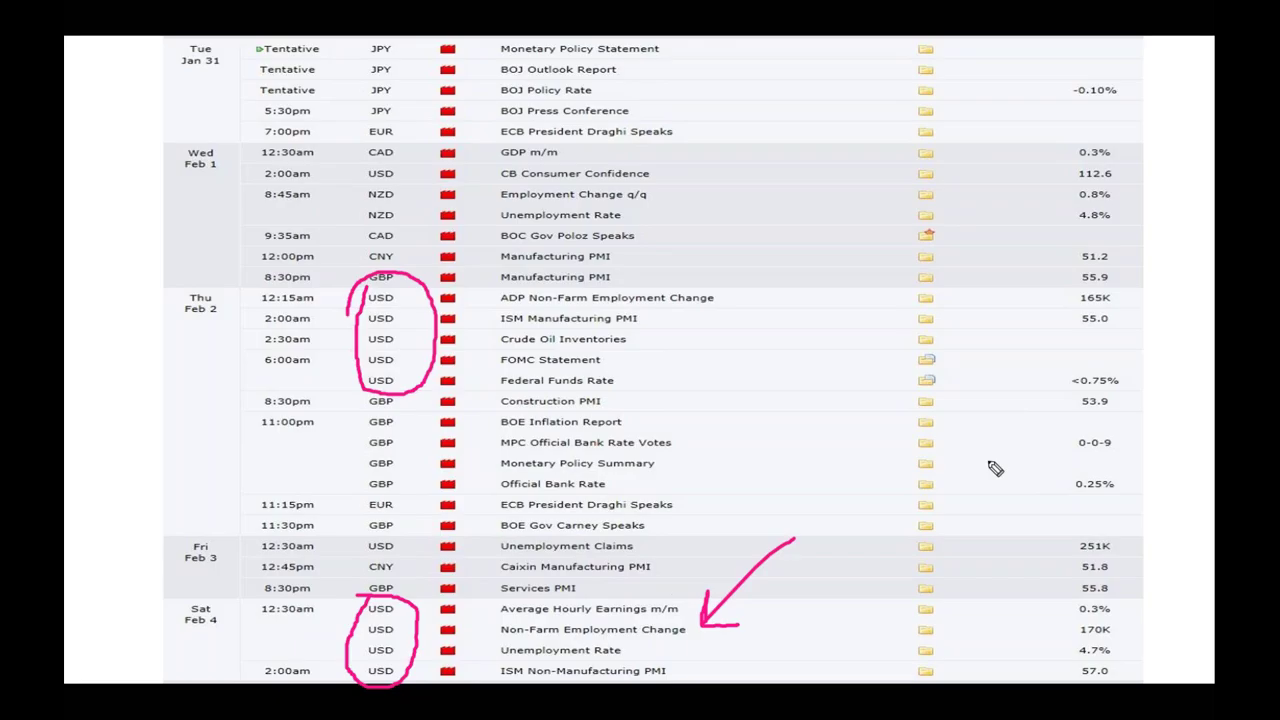
{"action": "key", "text": "Escape"}
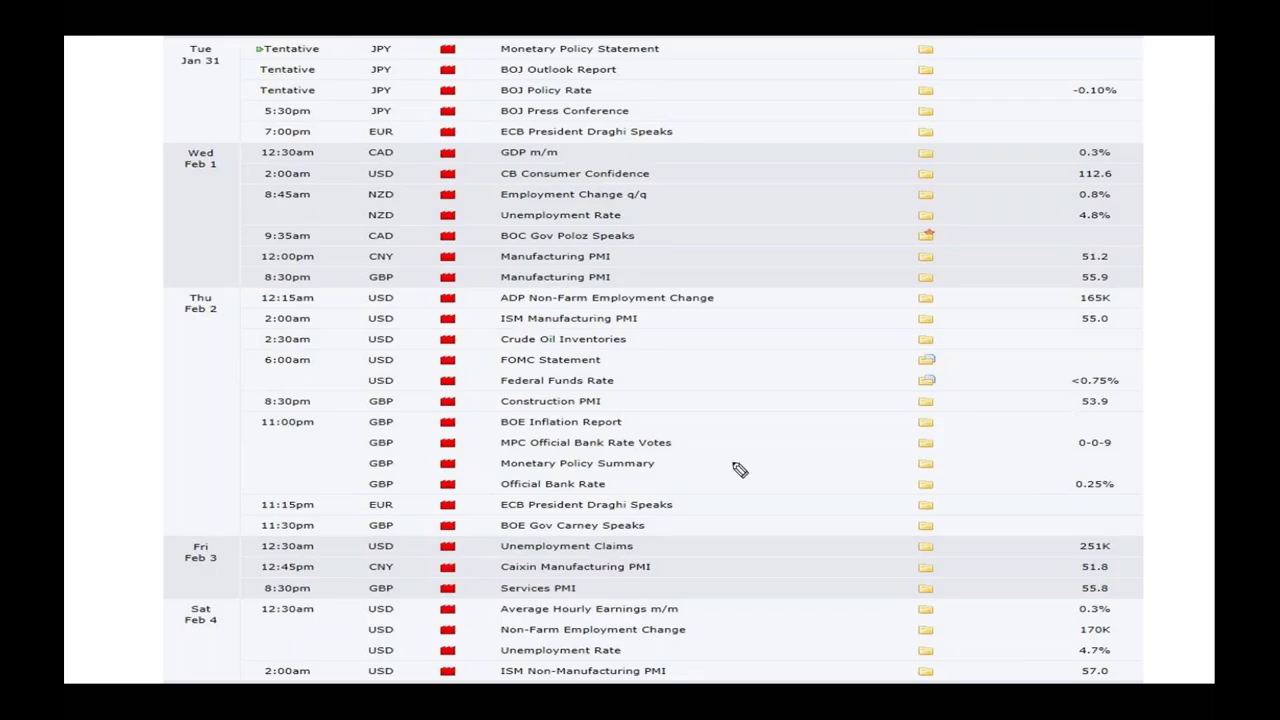
{"action": "mouse_move", "coordinate": [366, 418]}
{"action": "left_mouse_down"}
{"action": "mouse_move", "coordinate": [354, 485]}
{"action": "mouse_move", "coordinate": [379, 498]}
{"action": "mouse_move", "coordinate": [529, 506]}
{"action": "mouse_move", "coordinate": [663, 484]}
{"action": "mouse_move", "coordinate": [673, 450]}
{"action": "mouse_move", "coordinate": [636, 427]}
{"action": "mouse_move", "coordinate": [544, 414]}
{"action": "mouse_move", "coordinate": [372, 418]}
{"action": "left_mouse_up"}
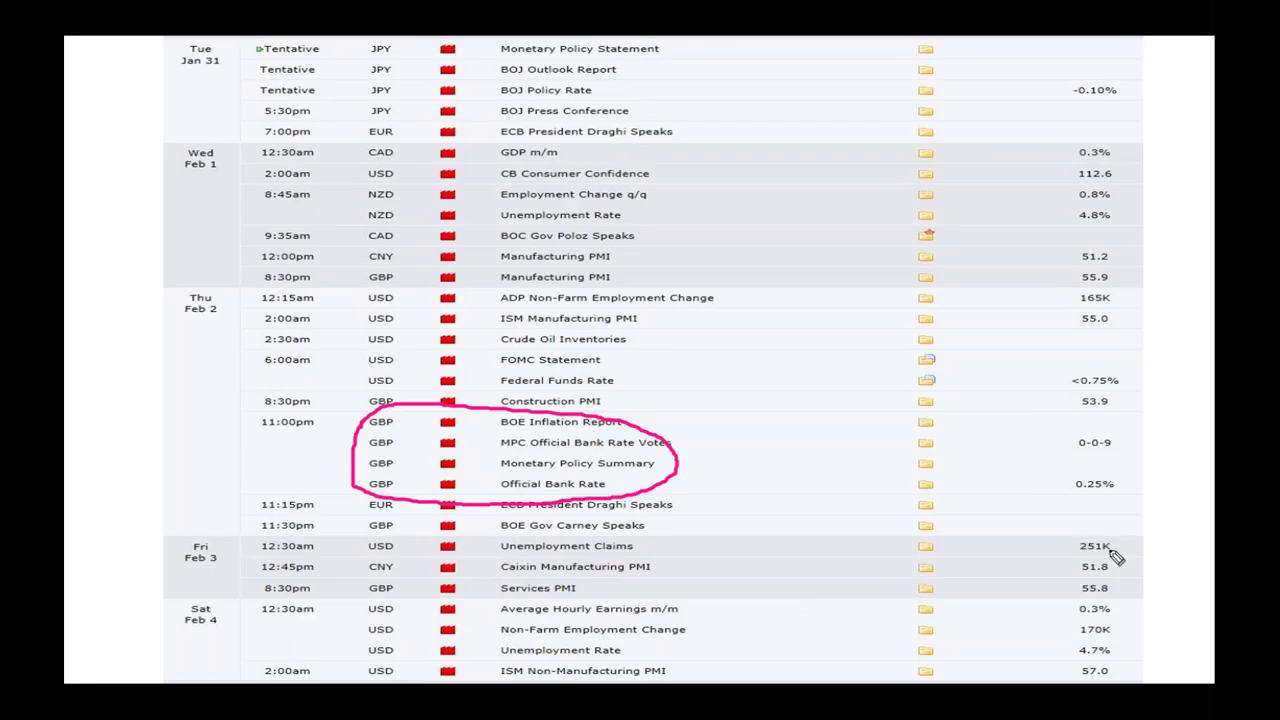
{"action": "key", "text": "Escape"}
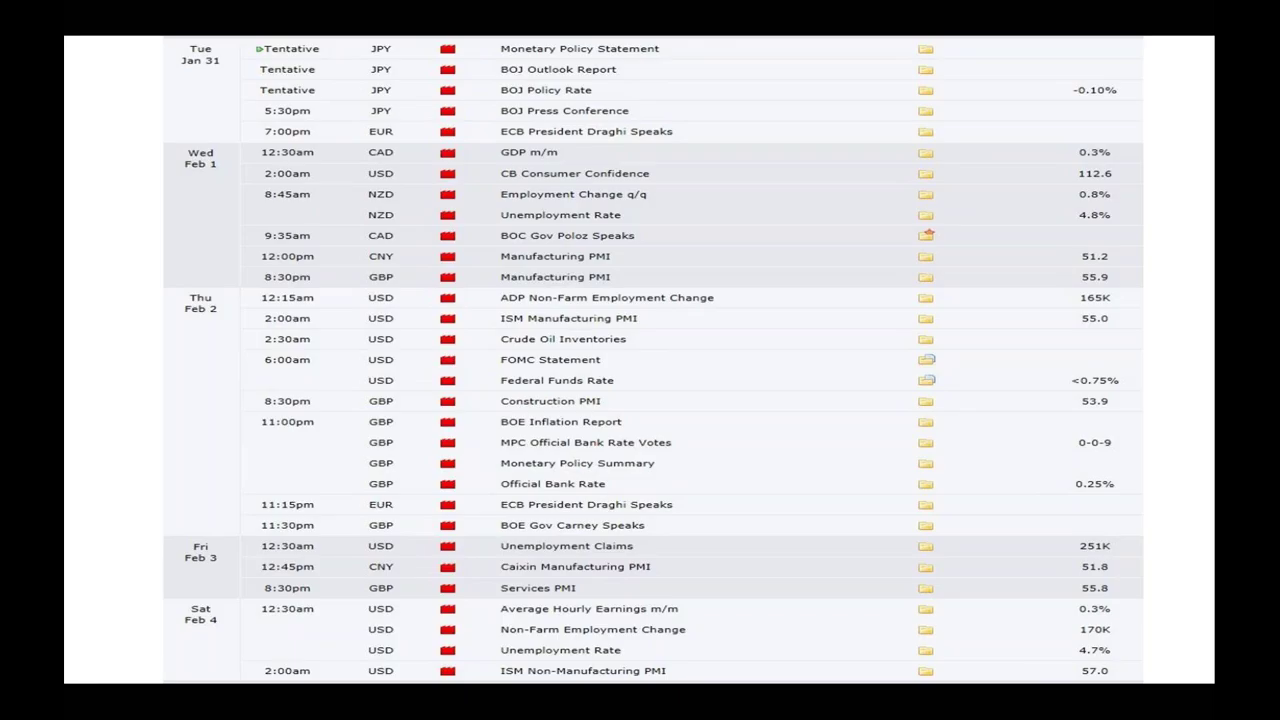
- Draw arrows pointing at the two ECB President Draghi Speaks events in the calendar, then clear the ink
{"action": "mouse_move", "coordinate": [680, 128]}
{"action": "left_mouse_down"}
{"action": "mouse_move", "coordinate": [762, 126]}
{"action": "mouse_move", "coordinate": [704, 150]}
{"action": "mouse_move", "coordinate": [730, 155]}
{"action": "left_mouse_up"}
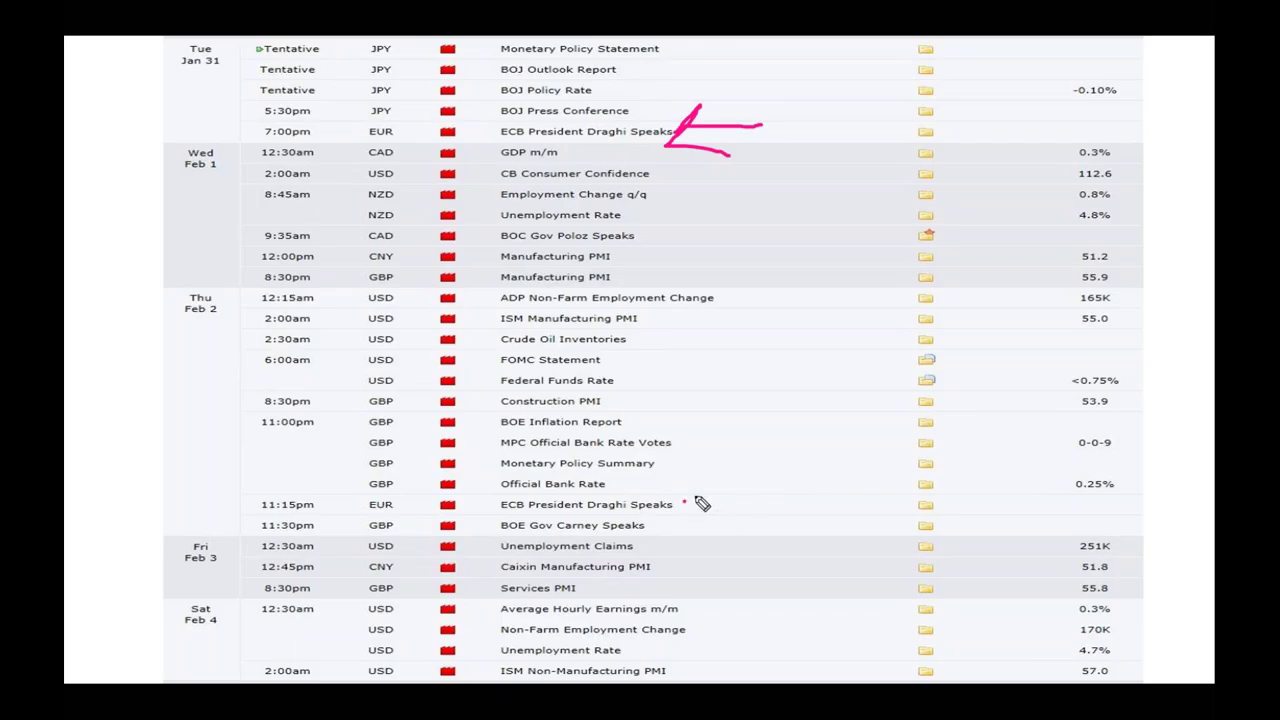
{"action": "mouse_move", "coordinate": [698, 468]}
{"action": "left_mouse_down"}
{"action": "mouse_move", "coordinate": [685, 500]}
{"action": "mouse_move", "coordinate": [716, 505]}
{"action": "left_mouse_up"}
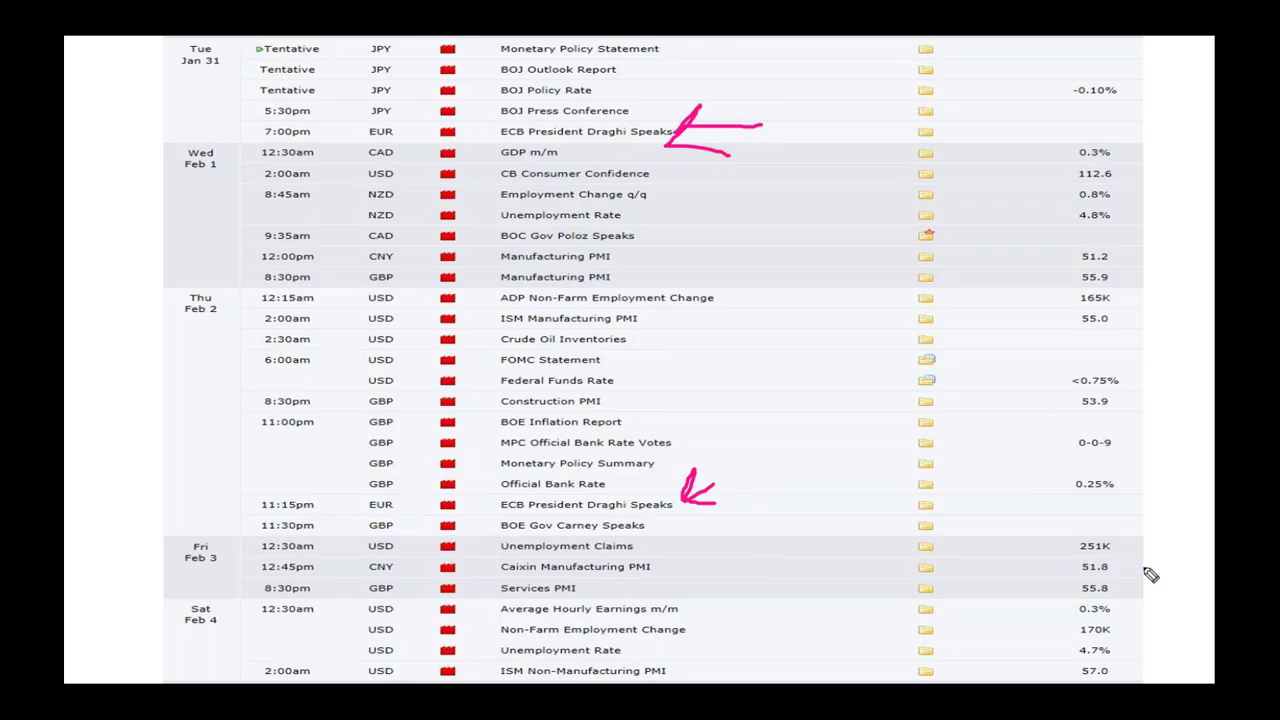
{"action": "key", "text": "Escape"}
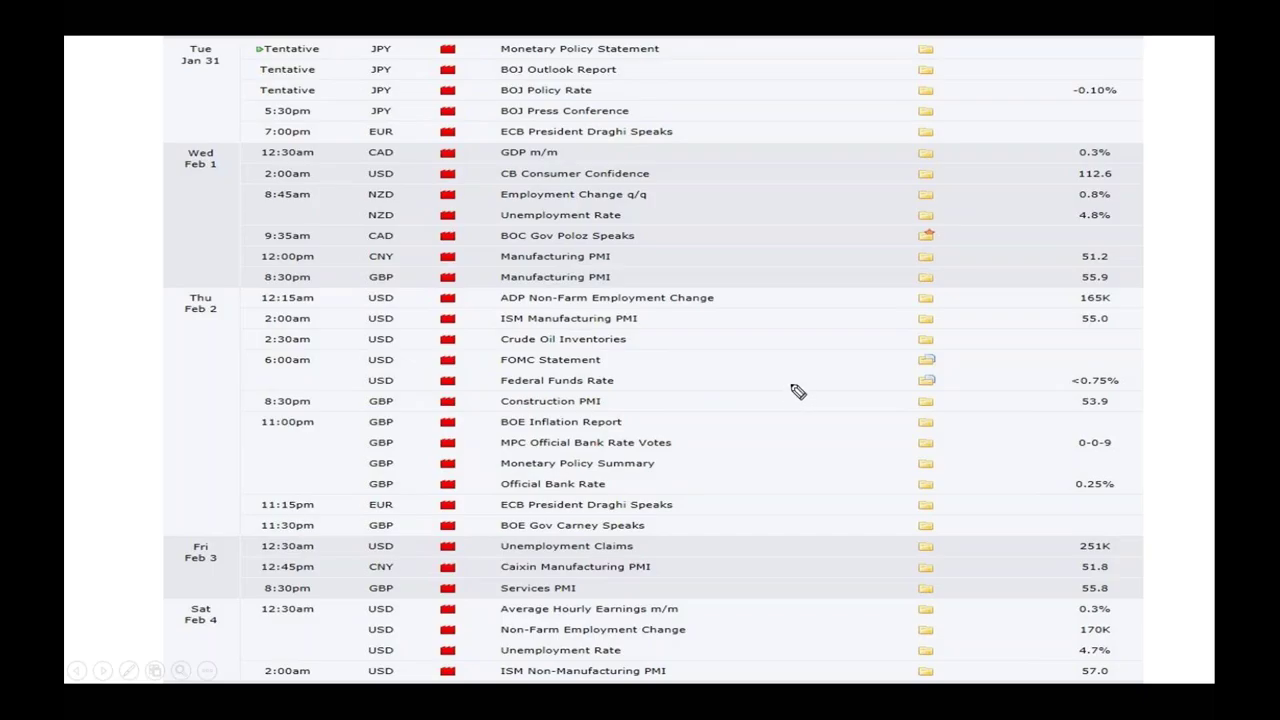
- Handwrite GBP/USD beside the Feb 2 events, circle the whole column of event times, then clear the ink
{"action": "mouse_move", "coordinate": [736, 368]}
{"action": "left_mouse_down"}
{"action": "mouse_move", "coordinate": [750, 413]}
{"action": "mouse_move", "coordinate": [772, 412]}
{"action": "left_mouse_up"}
{"action": "mouse_move", "coordinate": [808, 348]}
{"action": "left_mouse_down"}
{"action": "mouse_move", "coordinate": [774, 372]}
{"action": "mouse_move", "coordinate": [802, 390]}
{"action": "mouse_move", "coordinate": [839, 375]}
{"action": "mouse_move", "coordinate": [816, 396]}
{"action": "left_mouse_up"}
{"action": "mouse_move", "coordinate": [662, 392]}
{"action": "left_mouse_down"}
{"action": "mouse_move", "coordinate": [665, 434]}
{"action": "mouse_move", "coordinate": [680, 440]}
{"action": "mouse_move", "coordinate": [677, 404]}
{"action": "mouse_move", "coordinate": [687, 426]}
{"action": "mouse_move", "coordinate": [716, 393]}
{"action": "left_mouse_up"}
{"action": "left_click_drag", "start_coordinate": [730, 346], "coordinate": [723, 448]}
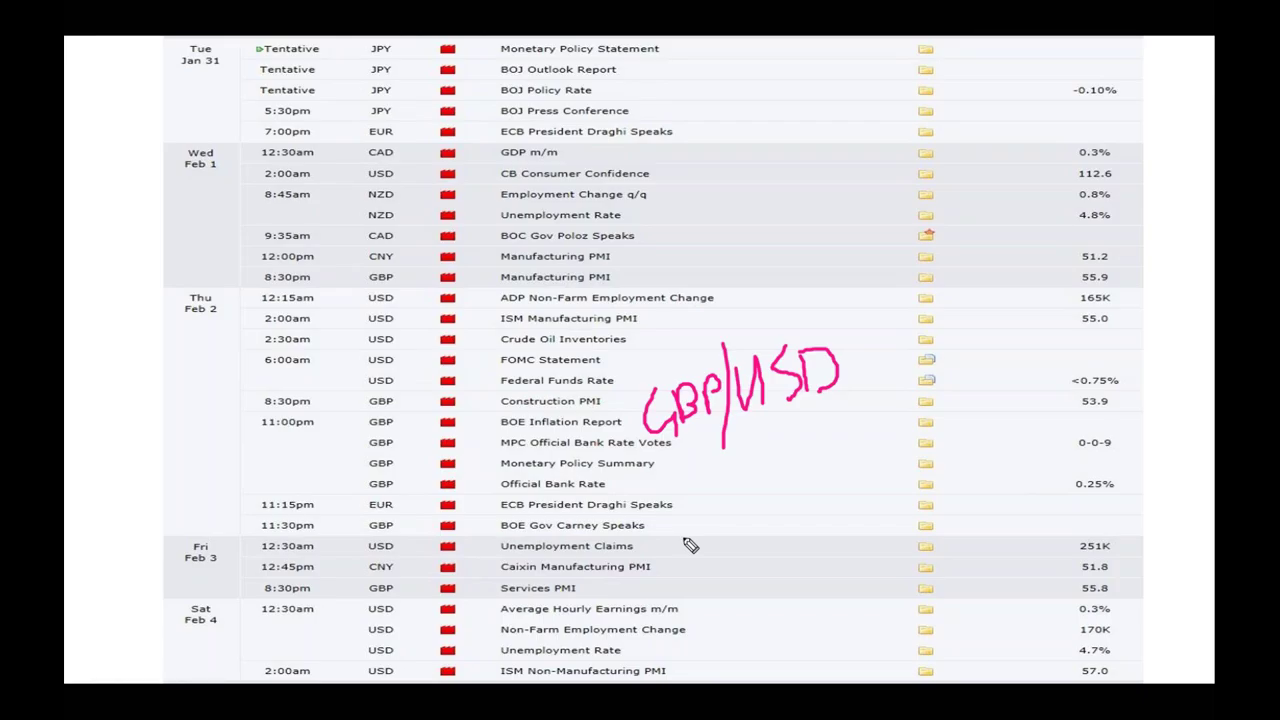
{"action": "mouse_move", "coordinate": [235, 82]}
{"action": "left_mouse_down"}
{"action": "mouse_move", "coordinate": [202, 414]}
{"action": "mouse_move", "coordinate": [201, 610]}
{"action": "mouse_move", "coordinate": [311, 660]}
{"action": "mouse_move", "coordinate": [350, 436]}
{"action": "mouse_move", "coordinate": [328, 54]}
{"action": "left_mouse_up"}
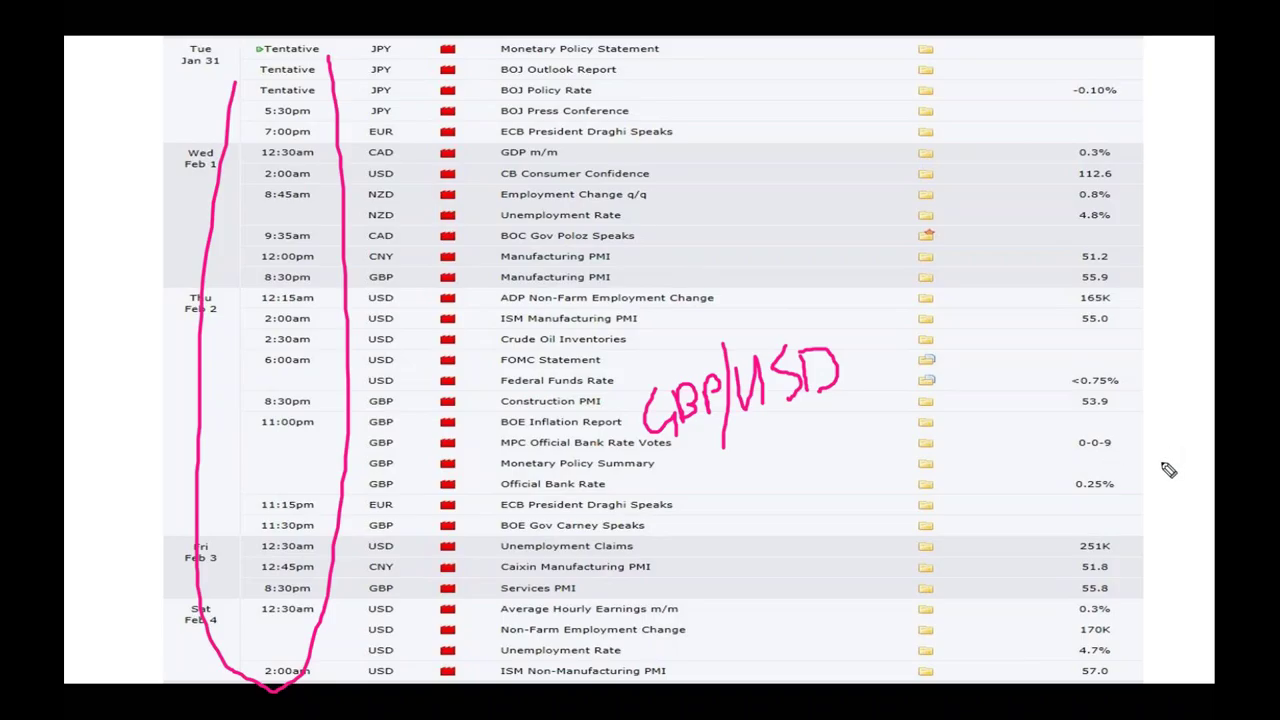
{"action": "key", "text": "Escape"}
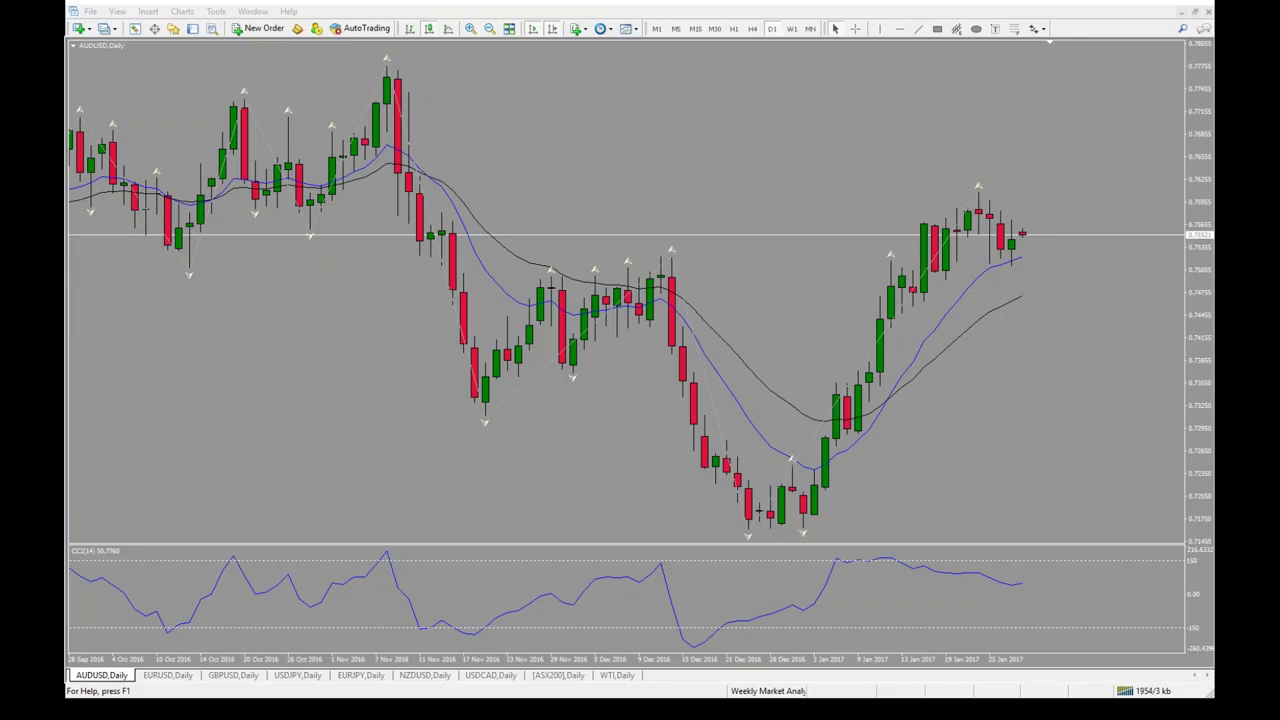
- On the AUDUSD daily chart in MetaTrader 4, sketch a pullback circled at the moving averages and an upward arrow, then clear the ink
{"action": "left_click", "coordinate": [489, 29]}
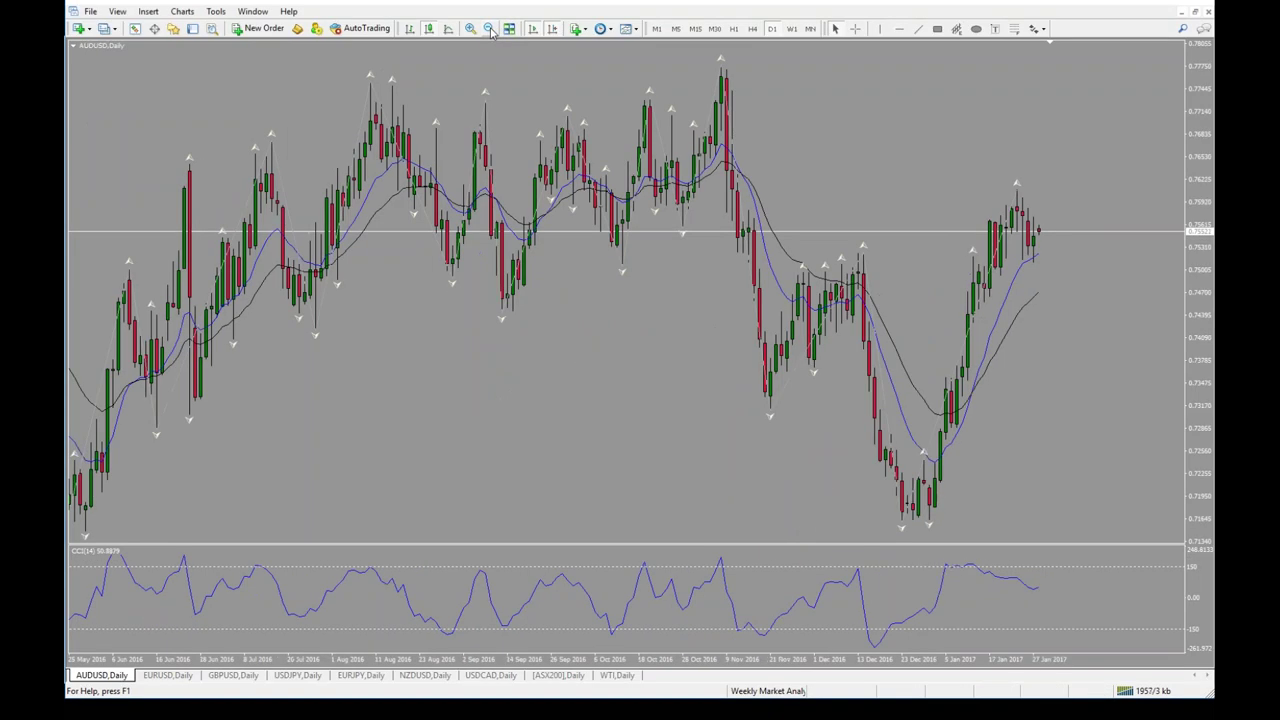
{"action": "left_click", "coordinate": [470, 29]}
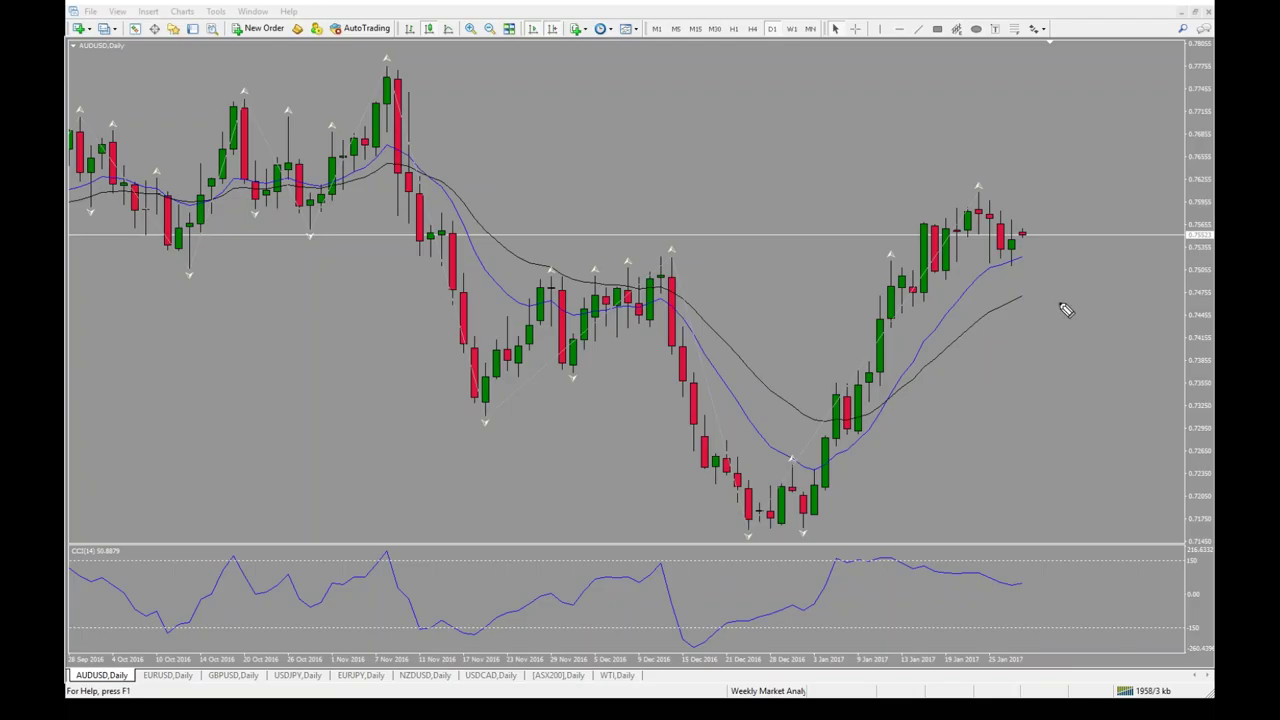
{"action": "mouse_move", "coordinate": [915, 262]}
{"action": "left_mouse_down"}
{"action": "mouse_move", "coordinate": [993, 228]}
{"action": "mouse_move", "coordinate": [1047, 298]}
{"action": "mouse_move", "coordinate": [1044, 283]}
{"action": "mouse_move", "coordinate": [1031, 257]}
{"action": "mouse_move", "coordinate": [1033, 324]}
{"action": "mouse_move", "coordinate": [1055, 270]}
{"action": "left_mouse_up"}
{"action": "left_click_drag", "start_coordinate": [1058, 198], "coordinate": [1120, 138]}
{"action": "left_click_drag", "start_coordinate": [1088, 213], "coordinate": [1136, 206]}
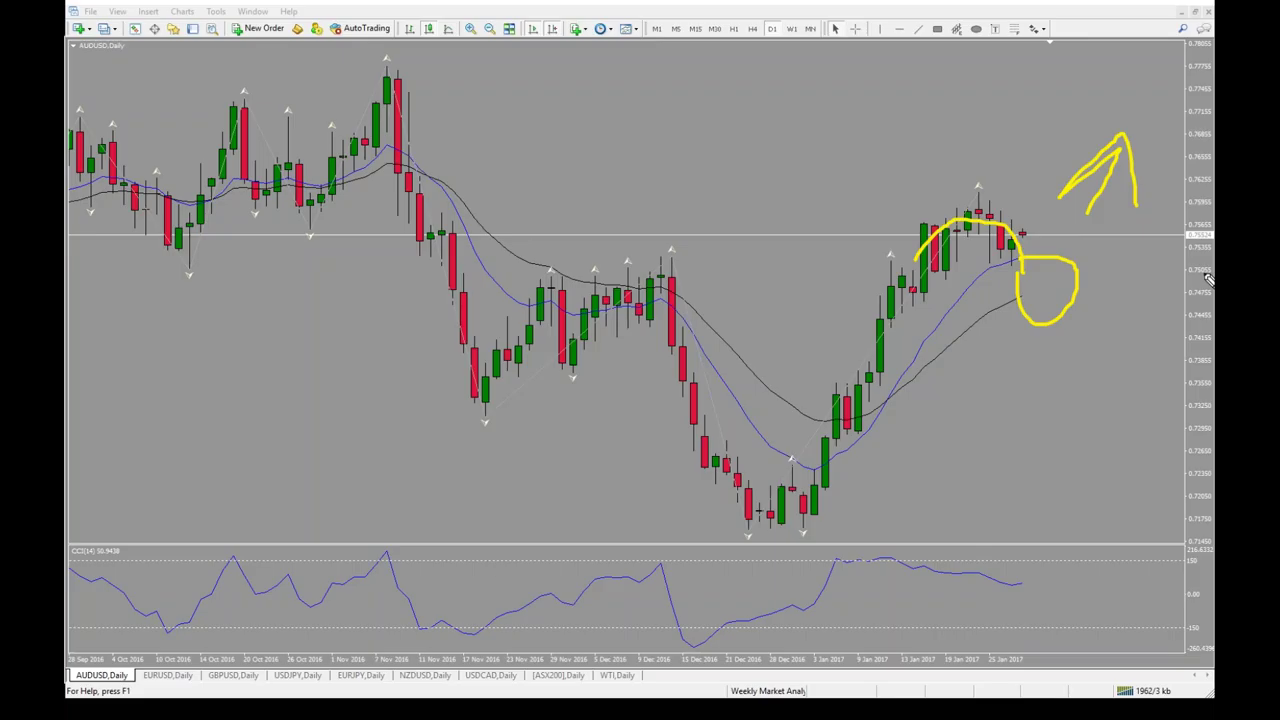
{"action": "key", "text": "Escape"}
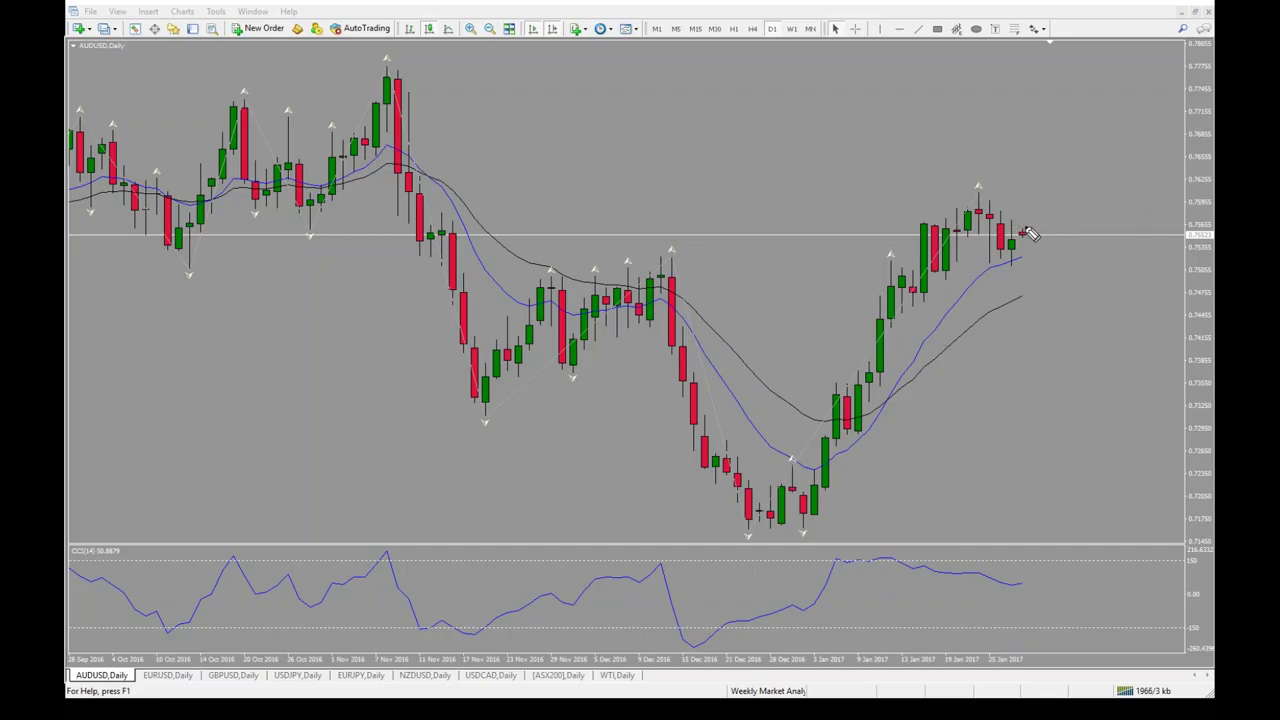
- Mark the previous candle's high and low, shade the current candle, add an upward arrow beneath them, then clear the ink
{"action": "left_click_drag", "start_coordinate": [1008, 216], "coordinate": [1019, 217]}
{"action": "mouse_move", "coordinate": [1018, 266]}
{"action": "left_mouse_down"}
{"action": "mouse_move", "coordinate": [1002, 265]}
{"action": "mouse_move", "coordinate": [1020, 265]}
{"action": "mouse_move", "coordinate": [1024, 240]}
{"action": "left_mouse_up"}
{"action": "mouse_move", "coordinate": [1013, 288]}
{"action": "left_mouse_down"}
{"action": "mouse_move", "coordinate": [1012, 340]}
{"action": "mouse_move", "coordinate": [1007, 305]}
{"action": "mouse_move", "coordinate": [1022, 300]}
{"action": "left_mouse_up"}
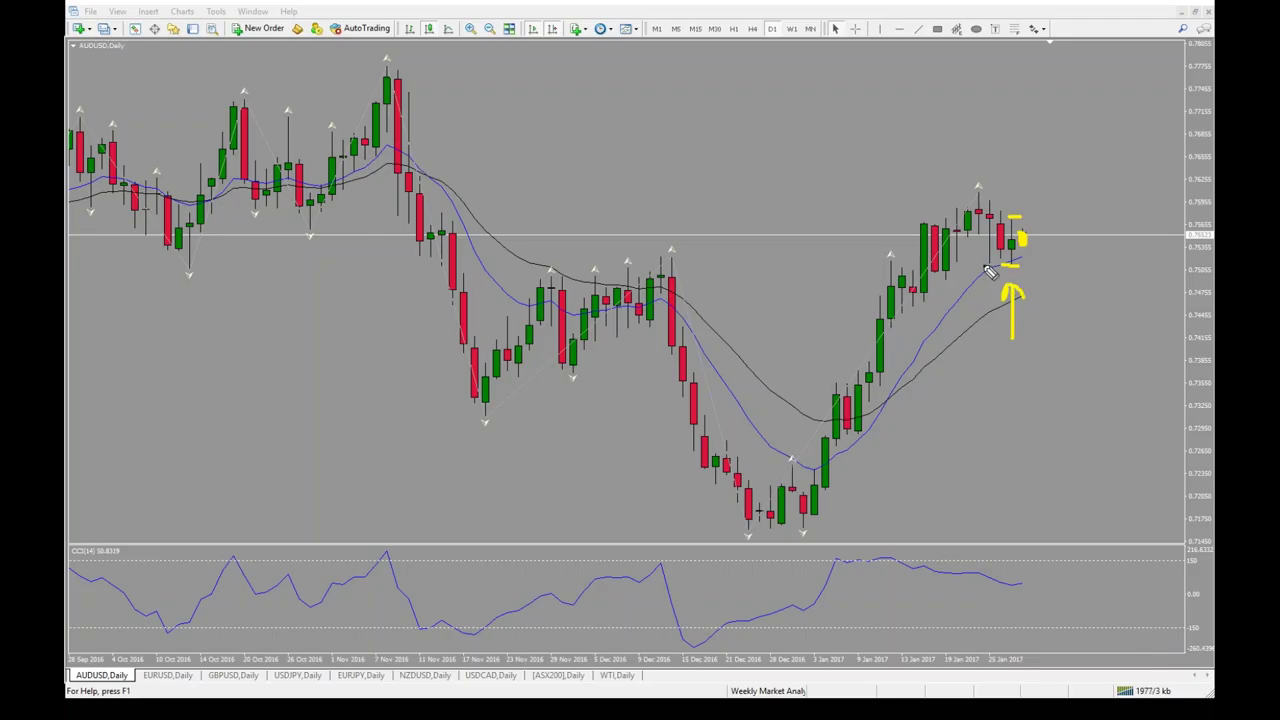
{"action": "mouse_move", "coordinate": [996, 267]}
{"action": "left_mouse_down"}
{"action": "mouse_move", "coordinate": [1019, 265]}
{"action": "mouse_move", "coordinate": [990, 263]}
{"action": "mouse_move", "coordinate": [1019, 278]}
{"action": "left_mouse_up"}
{"action": "key", "text": "Escape"}
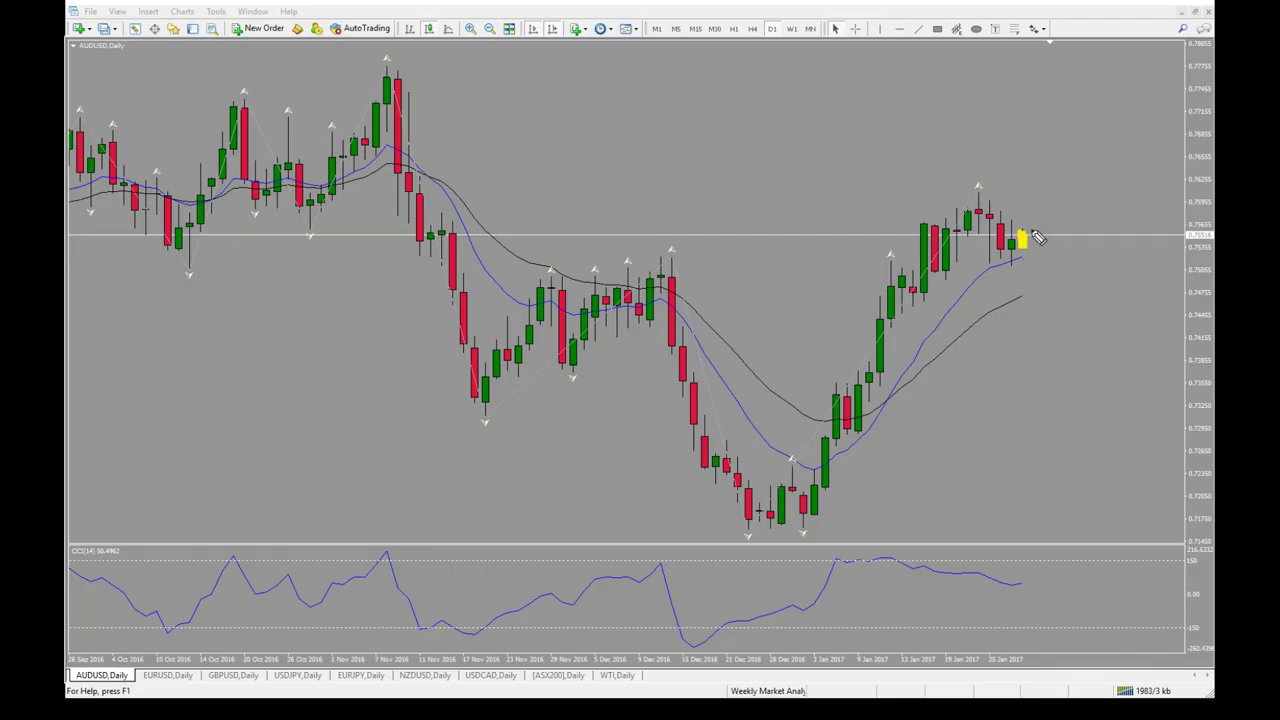
- Draw an upward arrow from the current candle and clear it, then draw downward and upward scenario arrows and clear them
{"action": "mouse_move", "coordinate": [1040, 237]}
{"action": "left_mouse_down"}
{"action": "mouse_move", "coordinate": [1080, 160]}
{"action": "mouse_move", "coordinate": [1078, 188]}
{"action": "left_mouse_up"}
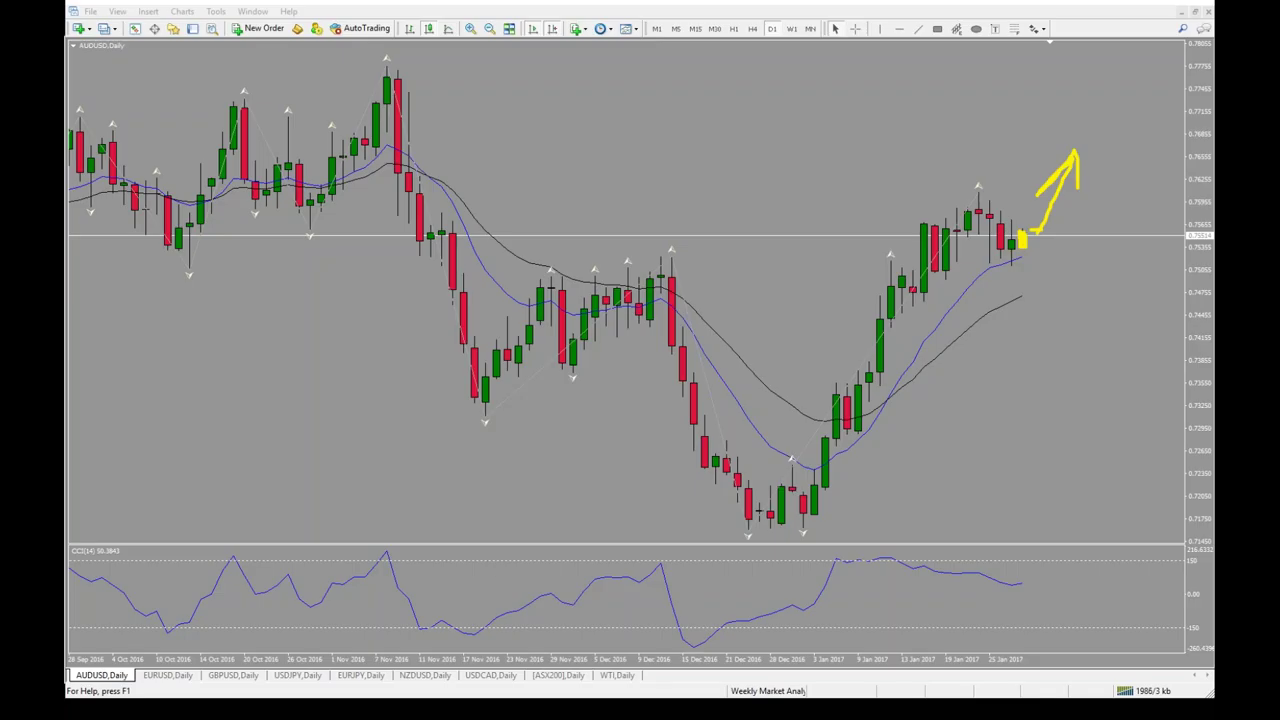
{"action": "key", "text": "Escape"}
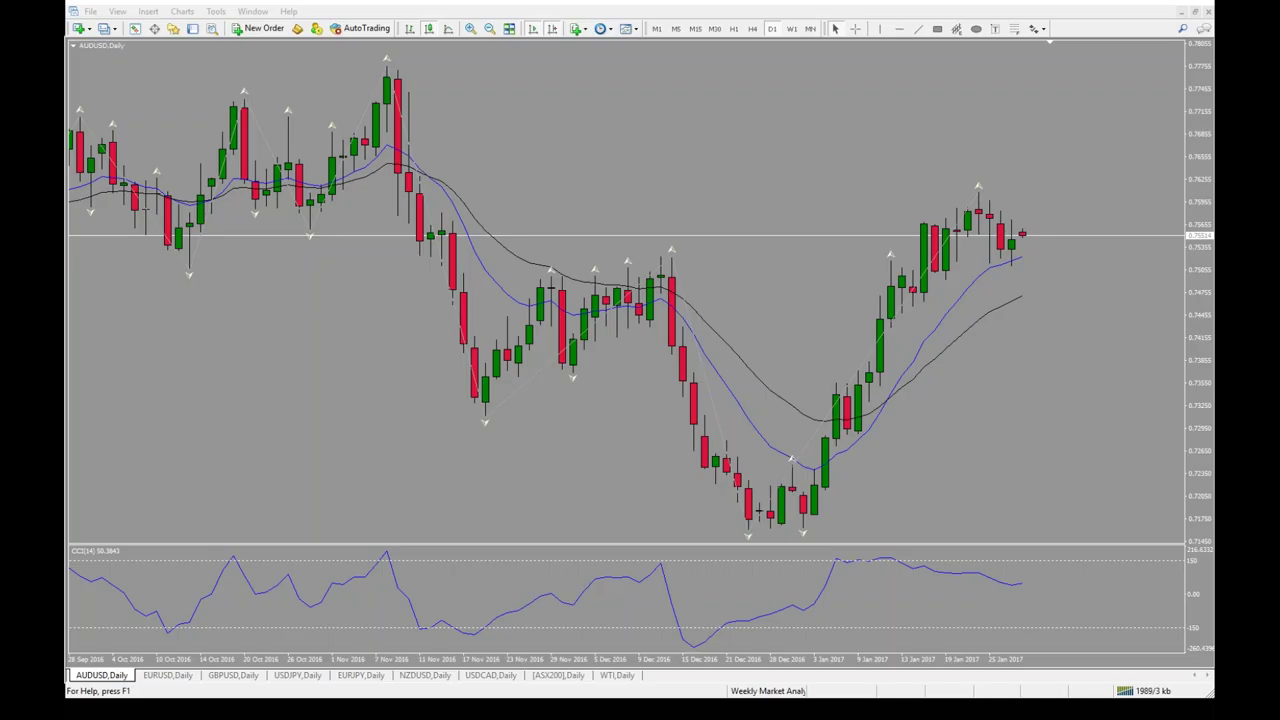
{"action": "mouse_move", "coordinate": [1026, 242]}
{"action": "left_mouse_down"}
{"action": "mouse_move", "coordinate": [1105, 407]}
{"action": "mouse_move", "coordinate": [1088, 401]}
{"action": "mouse_move", "coordinate": [1113, 378]}
{"action": "left_mouse_up"}
{"action": "mouse_move", "coordinate": [1050, 224]}
{"action": "left_mouse_down"}
{"action": "mouse_move", "coordinate": [1171, 97]}
{"action": "mouse_move", "coordinate": [1178, 150]}
{"action": "left_mouse_up"}
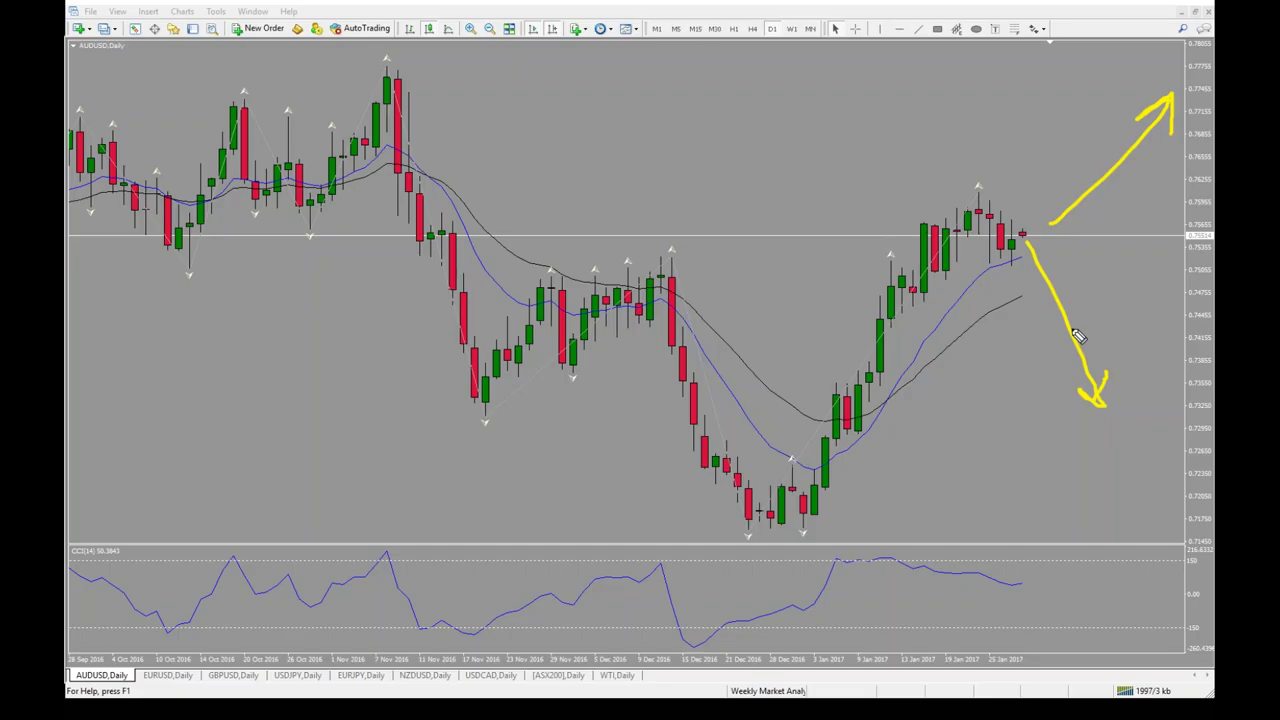
{"action": "key", "text": "Escape"}
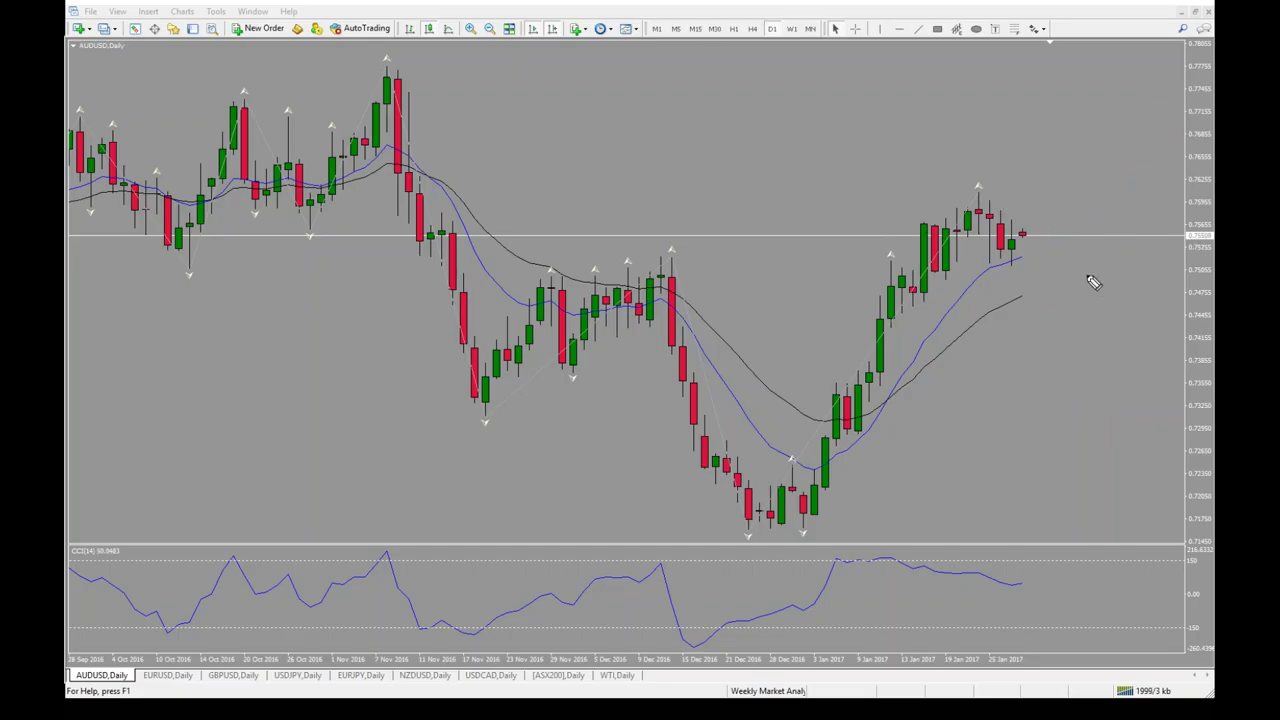
- Mark the December swing high and low, trace the move down and back up, and circle the January high with the label 127.1
{"action": "left_click_drag", "start_coordinate": [610, 257], "coordinate": [711, 257]}
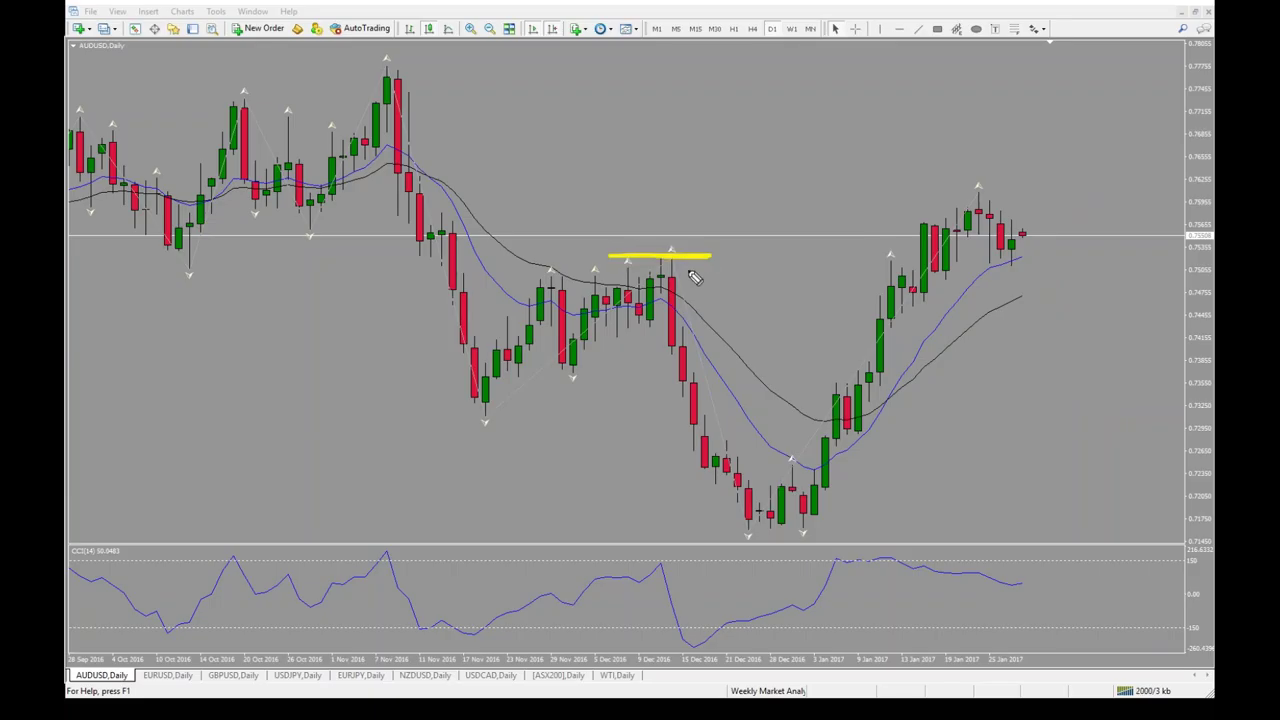
{"action": "left_click_drag", "start_coordinate": [731, 525], "coordinate": [798, 525]}
{"action": "mouse_move", "coordinate": [673, 290]}
{"action": "left_mouse_down"}
{"action": "mouse_move", "coordinate": [781, 490]}
{"action": "mouse_move", "coordinate": [942, 210]}
{"action": "mouse_move", "coordinate": [990, 184]}
{"action": "left_mouse_up"}
{"action": "mouse_move", "coordinate": [910, 117]}
{"action": "left_mouse_down"}
{"action": "mouse_move", "coordinate": [911, 153]}
{"action": "mouse_move", "coordinate": [948, 135]}
{"action": "mouse_move", "coordinate": [968, 143]}
{"action": "mouse_move", "coordinate": [956, 207]}
{"action": "mouse_move", "coordinate": [966, 246]}
{"action": "mouse_move", "coordinate": [995, 254]}
{"action": "mouse_move", "coordinate": [975, 178]}
{"action": "left_mouse_up"}
{"action": "left_click", "coordinate": [972, 132]}
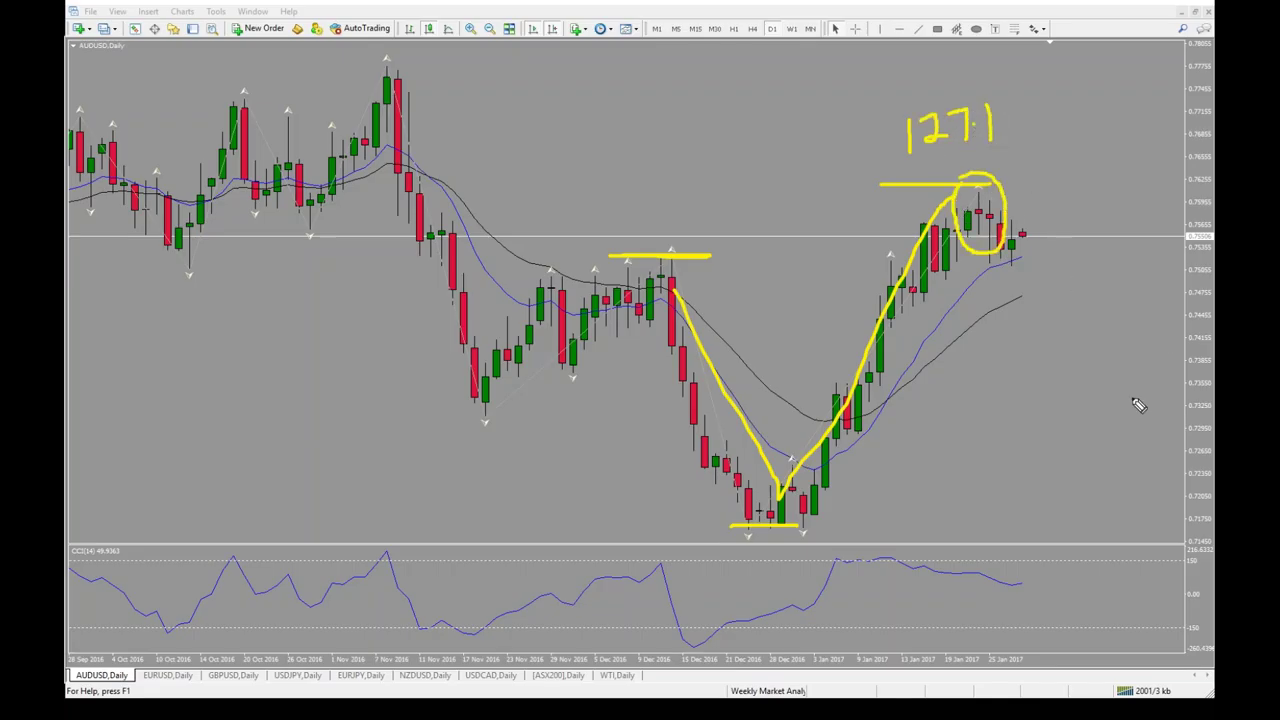
- Draw a downward arrow from the circled January high past the moving averages, then clear all the ink
{"action": "left_click_drag", "start_coordinate": [1003, 252], "coordinate": [1085, 415]}
{"action": "mouse_move", "coordinate": [1043, 368]}
{"action": "left_mouse_down"}
{"action": "mouse_move", "coordinate": [1066, 395]}
{"action": "mouse_move", "coordinate": [1088, 362]}
{"action": "left_mouse_up"}
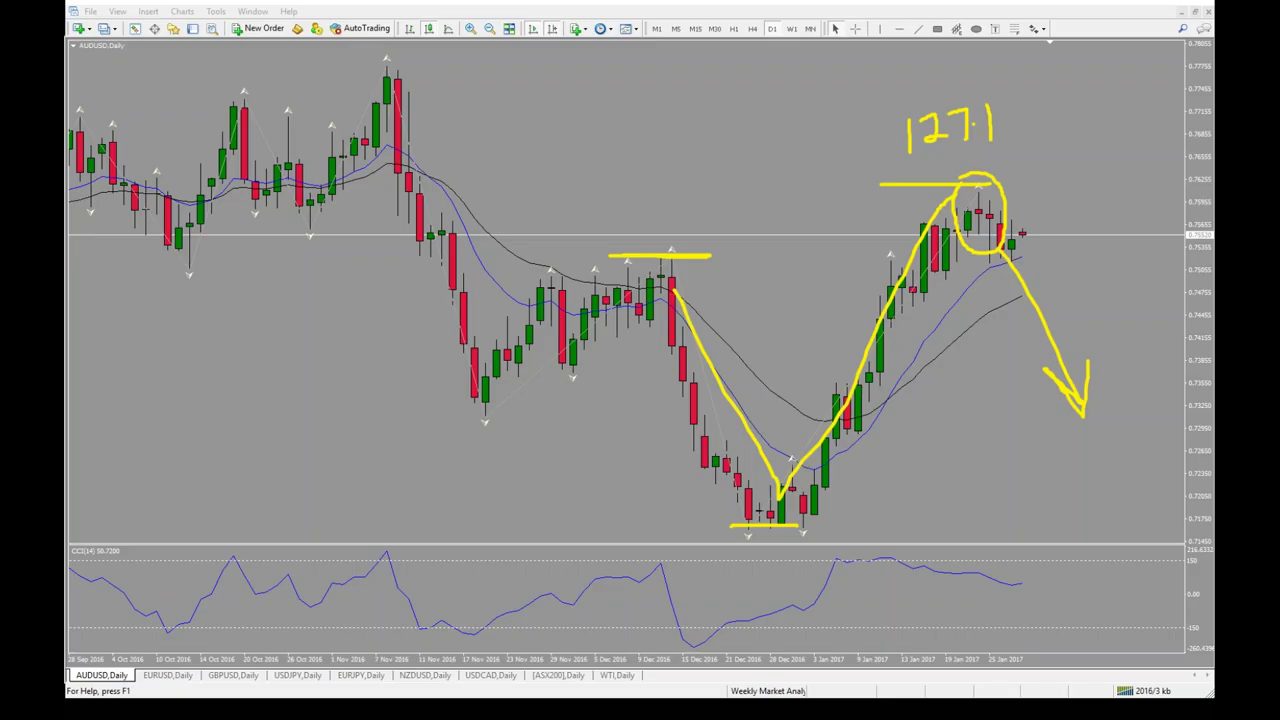
{"action": "key", "text": "Escape"}
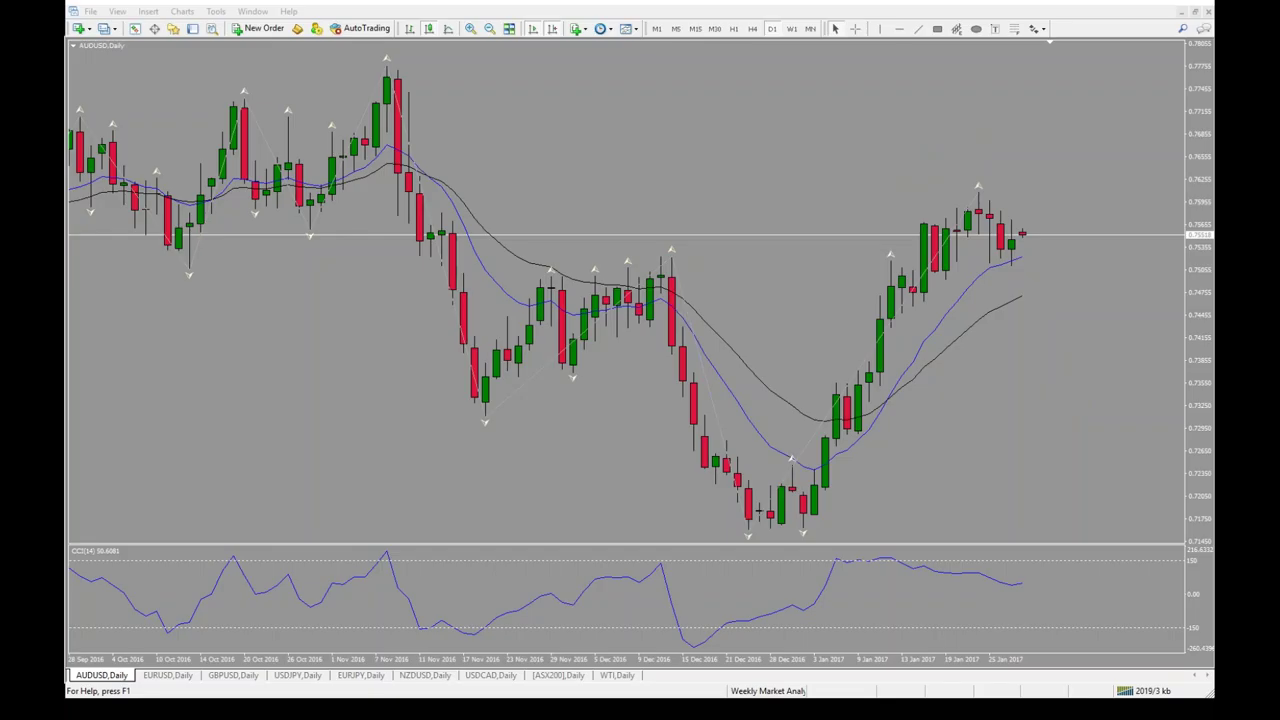
- Circle the latest AUDUSD candles with an upward arrow leading out of them, then clear the ink
{"action": "mouse_move", "coordinate": [1048, 247]}
{"action": "left_mouse_down"}
{"action": "mouse_move", "coordinate": [1011, 227]}
{"action": "mouse_move", "coordinate": [1041, 248]}
{"action": "mouse_move", "coordinate": [1036, 232]}
{"action": "mouse_move", "coordinate": [1101, 131]}
{"action": "mouse_move", "coordinate": [1092, 147]}
{"action": "mouse_move", "coordinate": [1124, 170]}
{"action": "left_mouse_up"}
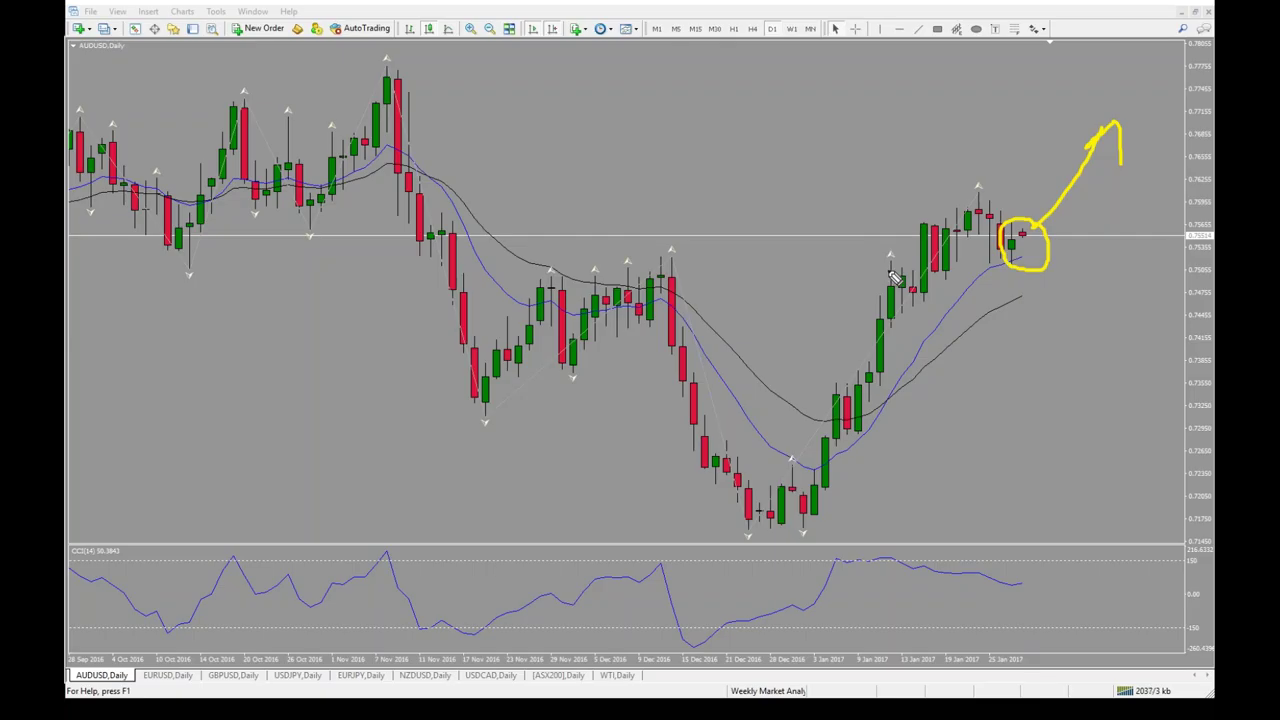
{"action": "key", "text": "Escape"}
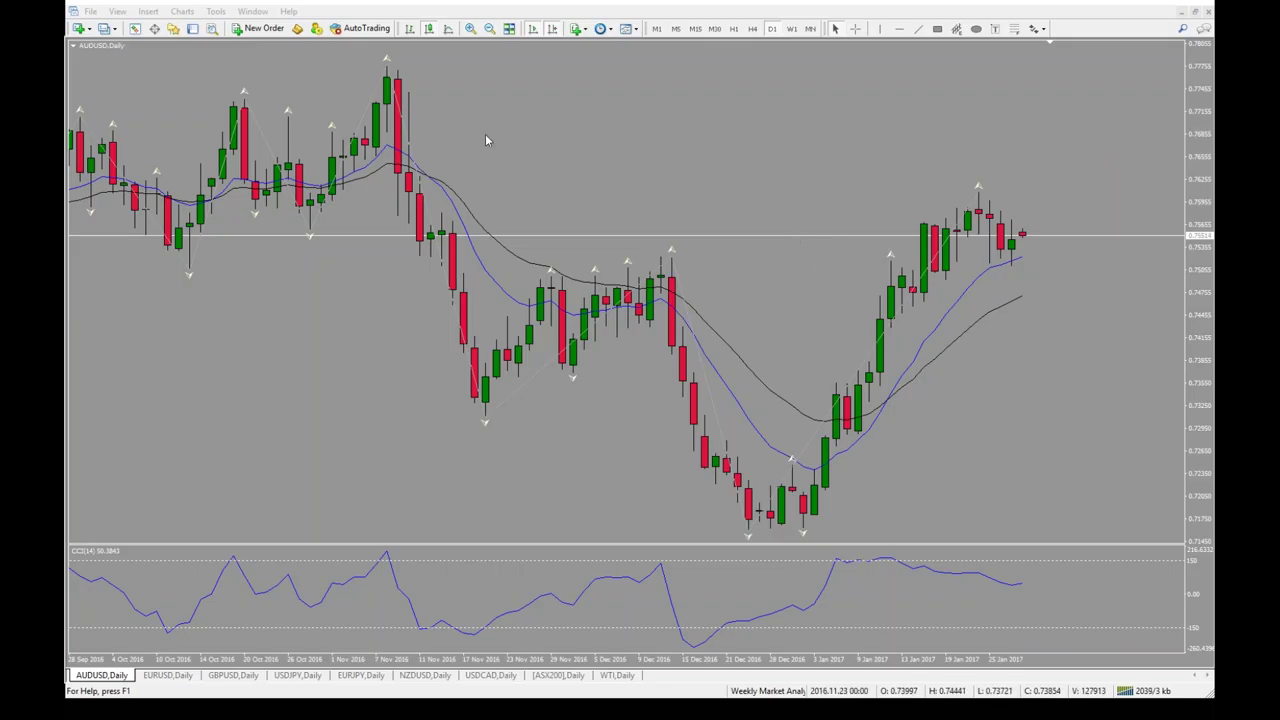
- Draw a rectangle over the resistance zone from the autumn 2016 candles to the January 2017 high, then delete it
{"action": "left_click", "coordinate": [489, 28]}
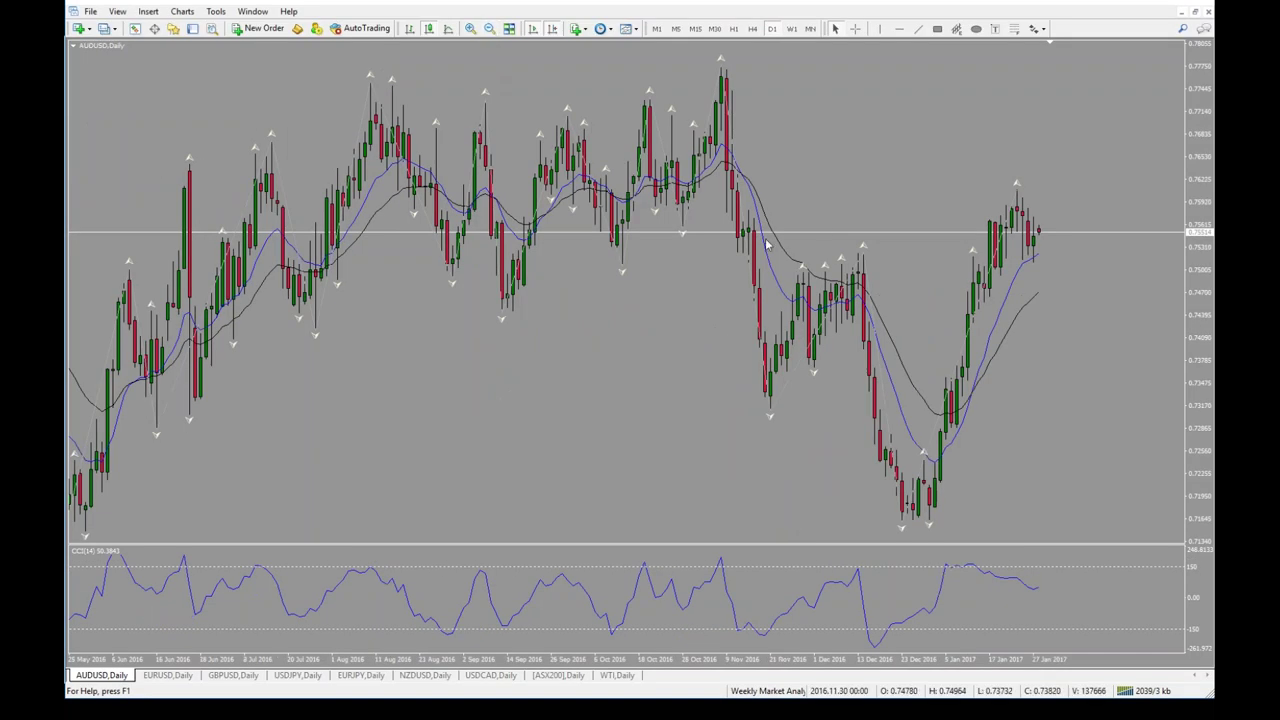
{"action": "left_click", "coordinate": [937, 28]}
{"action": "mouse_move", "coordinate": [1040, 193]}
{"action": "left_mouse_down"}
{"action": "mouse_move", "coordinate": [952, 207]}
{"action": "mouse_move", "coordinate": [622, 207]}
{"action": "mouse_move", "coordinate": [554, 186]}
{"action": "left_mouse_up"}
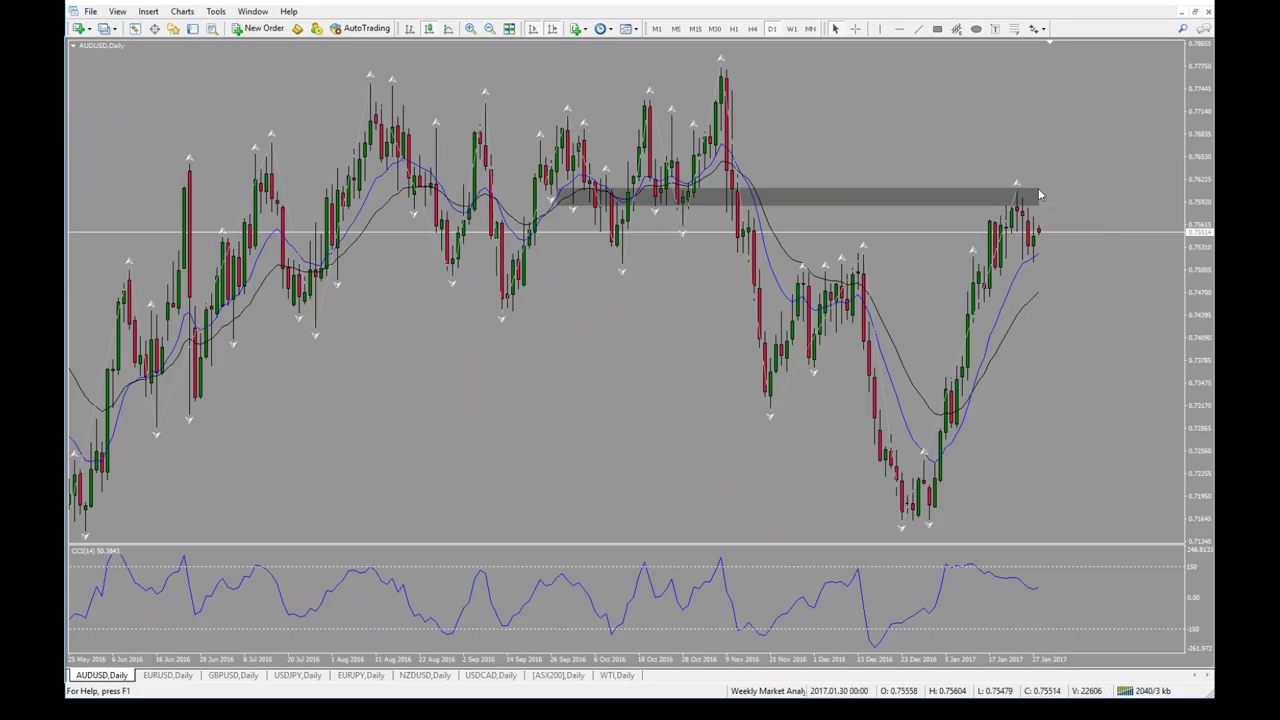
{"action": "key", "text": "Delete"}
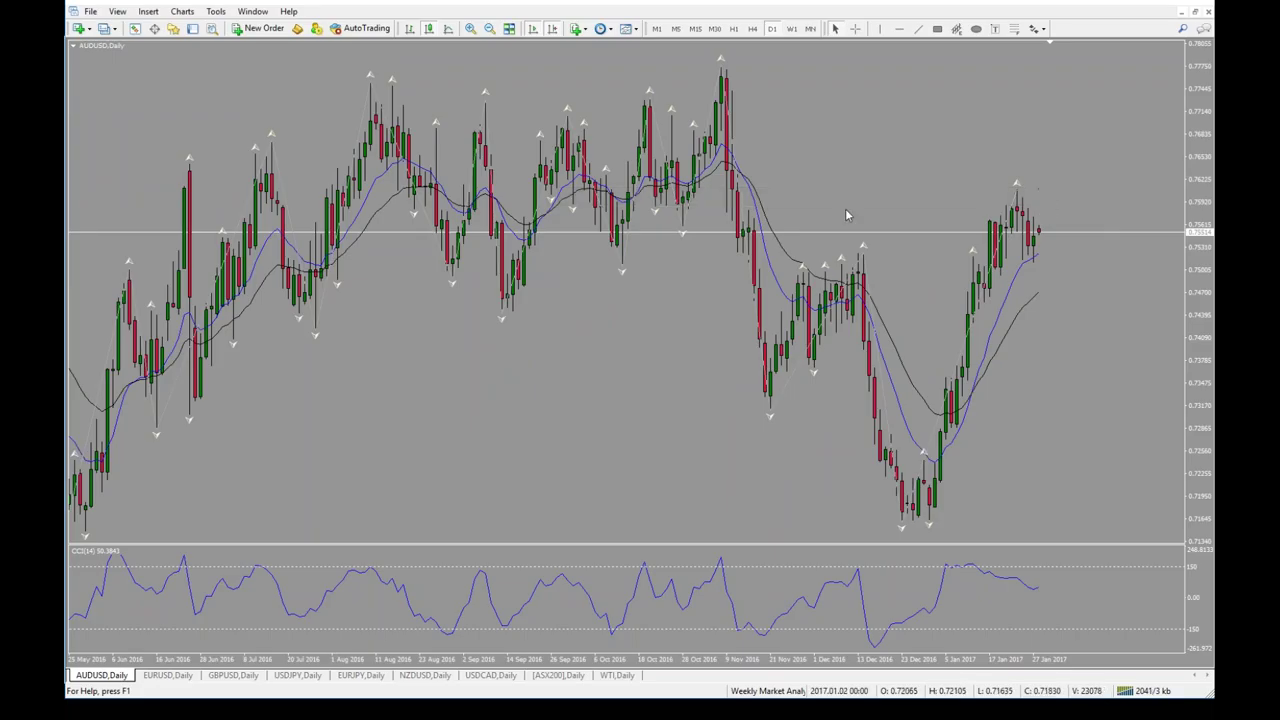
- Draw a Fibonacci retracement from the December 2016 swing high down to the swing low
{"action": "left_click", "coordinate": [469, 28]}
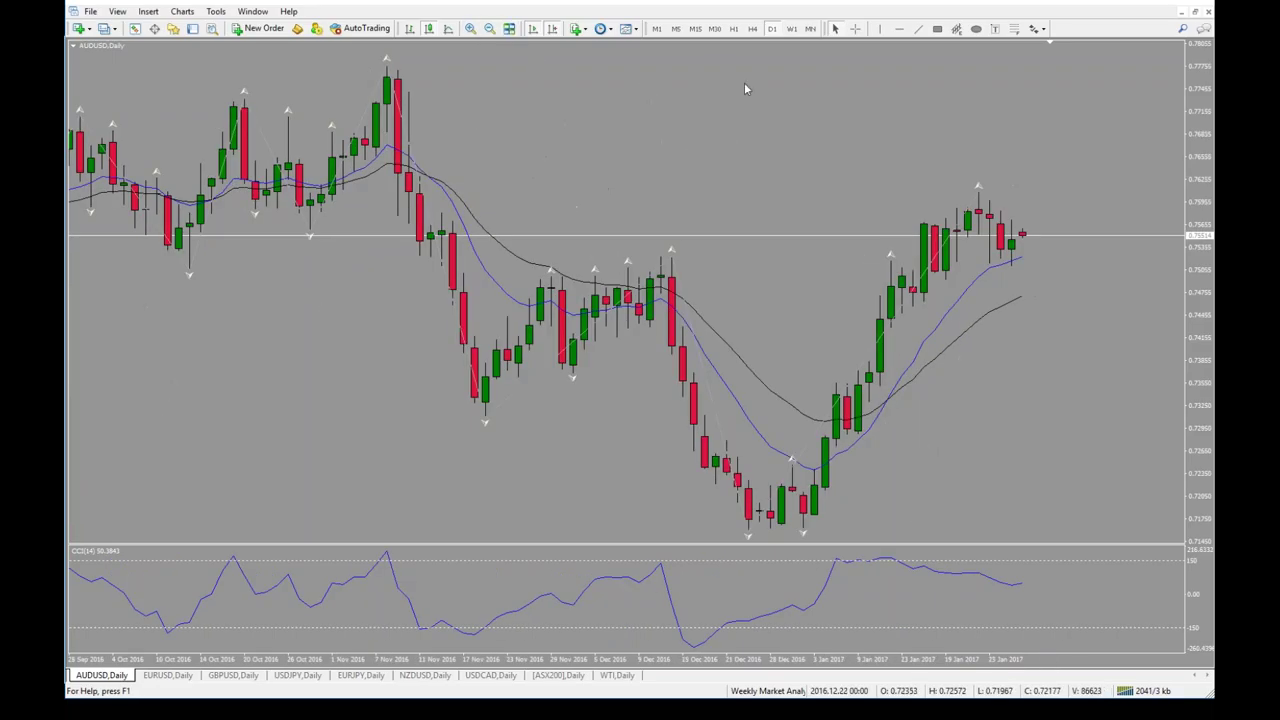
{"action": "left_click", "coordinate": [1013, 29]}
{"action": "left_click_drag", "start_coordinate": [672, 249], "coordinate": [890, 532]}
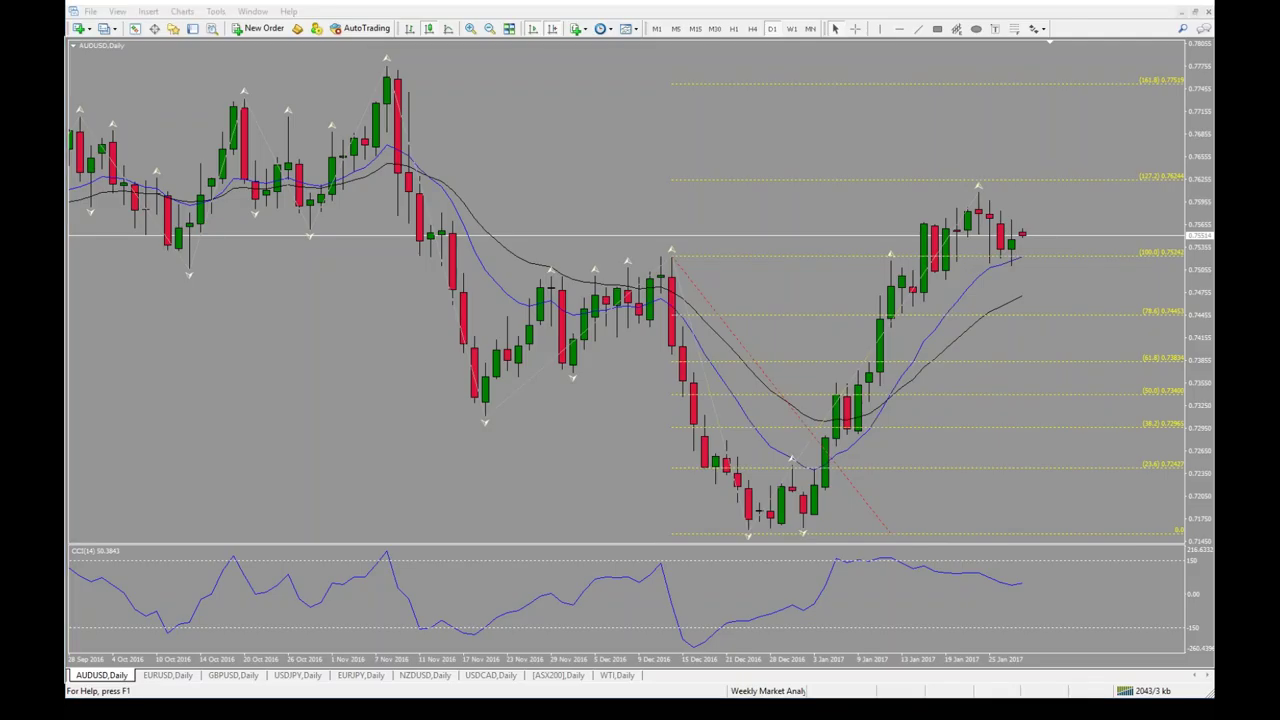
- Trace the swing down and up and circle the 127.2 Fibonacci level, then clear the ink and delete the Fibonacci retracement
{"action": "mouse_move", "coordinate": [672, 252]}
{"action": "left_mouse_down"}
{"action": "mouse_move", "coordinate": [796, 557]}
{"action": "mouse_move", "coordinate": [766, 533]}
{"action": "mouse_move", "coordinate": [779, 540]}
{"action": "mouse_move", "coordinate": [802, 512]}
{"action": "mouse_move", "coordinate": [799, 522]}
{"action": "mouse_move", "coordinate": [839, 405]}
{"action": "mouse_move", "coordinate": [945, 216]}
{"action": "left_mouse_up"}
{"action": "mouse_move", "coordinate": [972, 190]}
{"action": "left_mouse_down"}
{"action": "mouse_move", "coordinate": [966, 177]}
{"action": "mouse_move", "coordinate": [980, 170]}
{"action": "mouse_move", "coordinate": [972, 194]}
{"action": "left_mouse_up"}
{"action": "mouse_move", "coordinate": [1128, 152]}
{"action": "left_mouse_down"}
{"action": "mouse_move", "coordinate": [1176, 190]}
{"action": "mouse_move", "coordinate": [1142, 133]}
{"action": "left_mouse_up"}
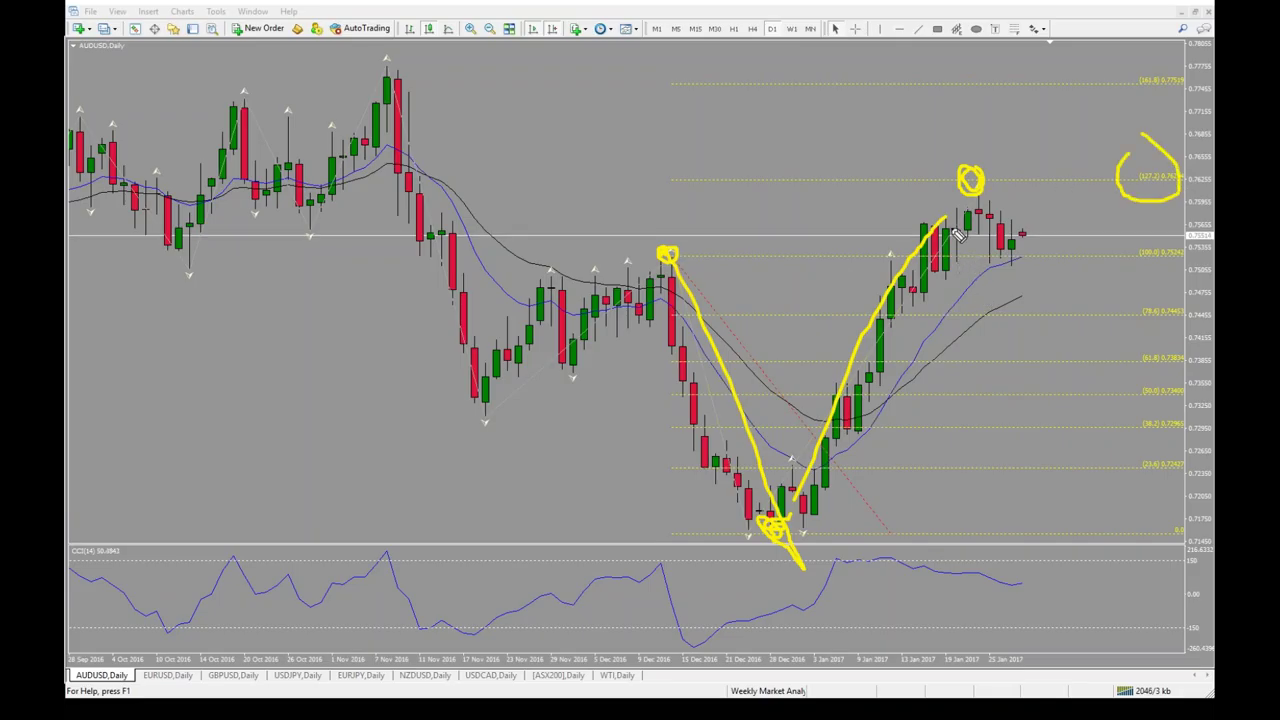
{"action": "left_click_drag", "start_coordinate": [946, 220], "coordinate": [968, 192]}
{"action": "key", "text": "Escape"}
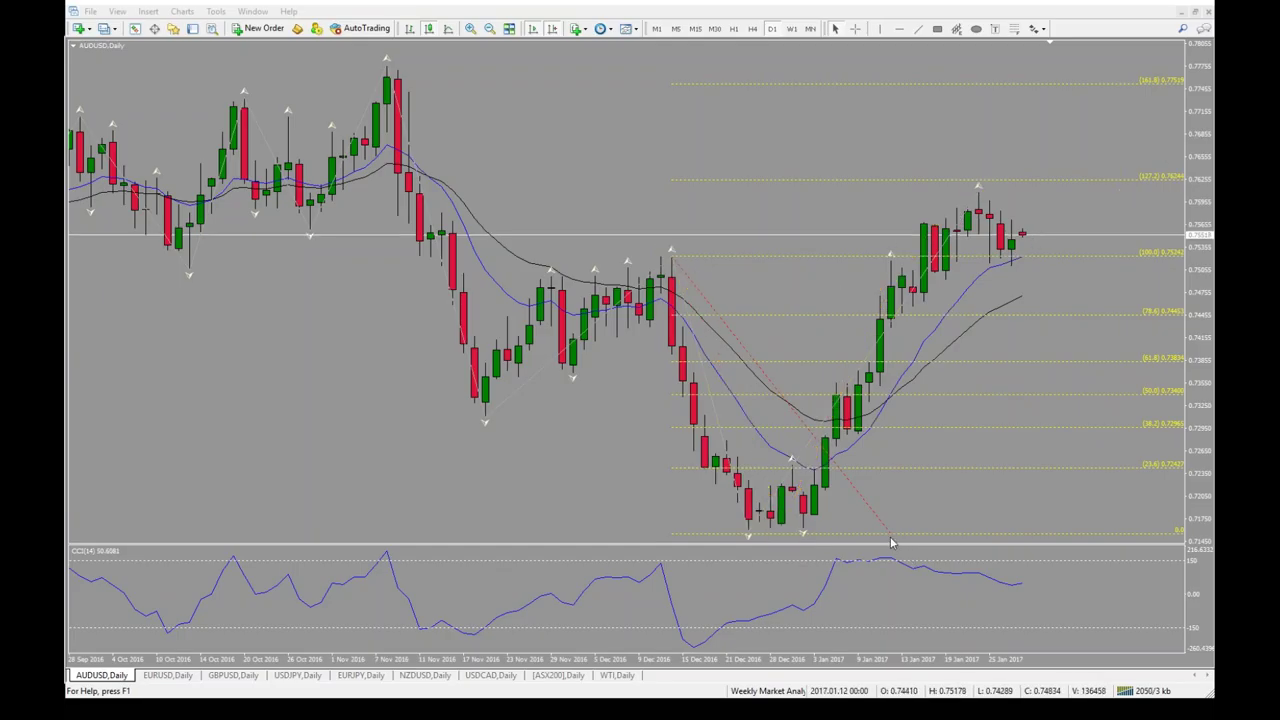
{"action": "key", "text": "Delete"}
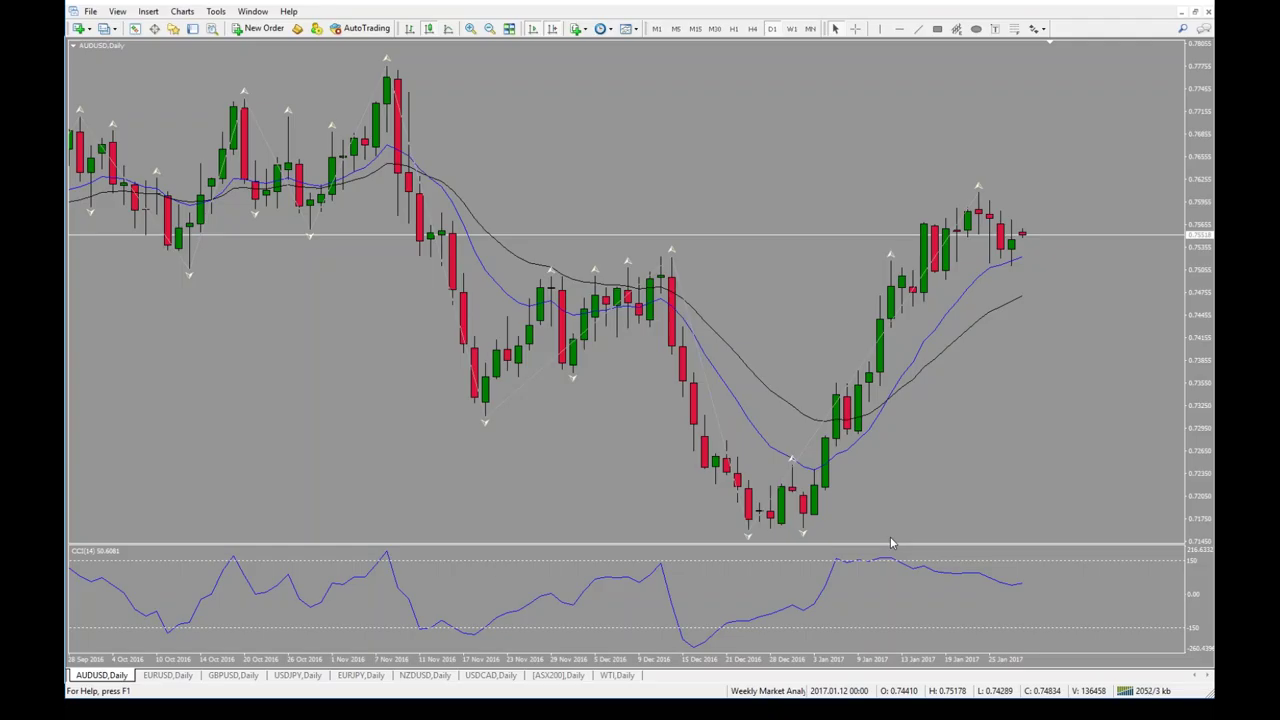
{"action": "mouse_move", "coordinate": [1015, 262]}
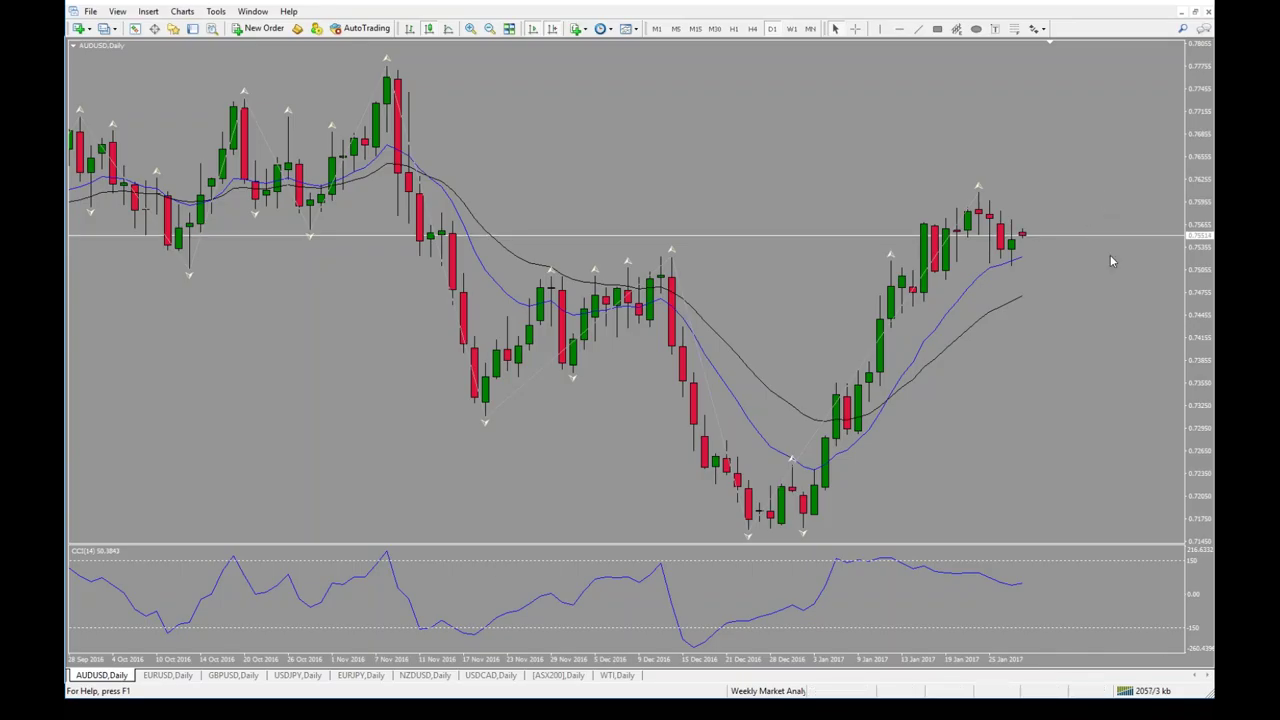
- Switch to the EURUSD daily chart, zoom in, and mark the January moving-average crossover with an upward trend arrow beside it
{"action": "left_click", "coordinate": [168, 677]}
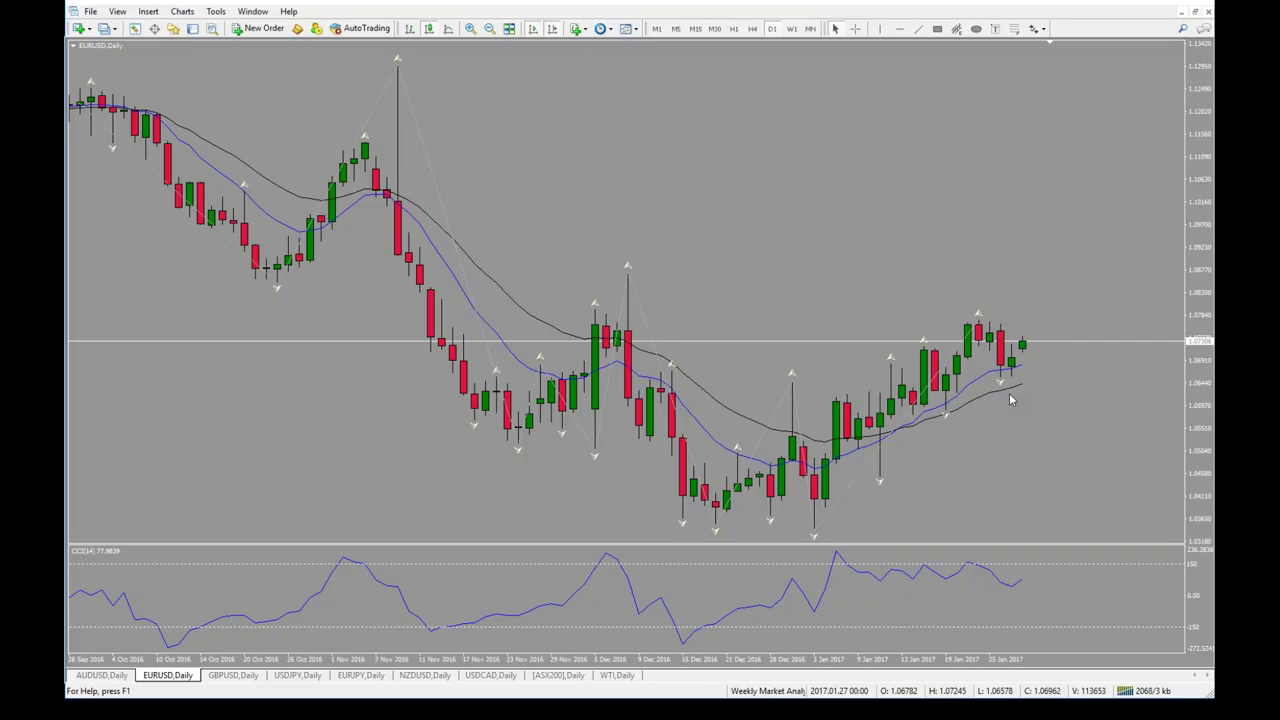
{"action": "left_click", "coordinate": [470, 28]}
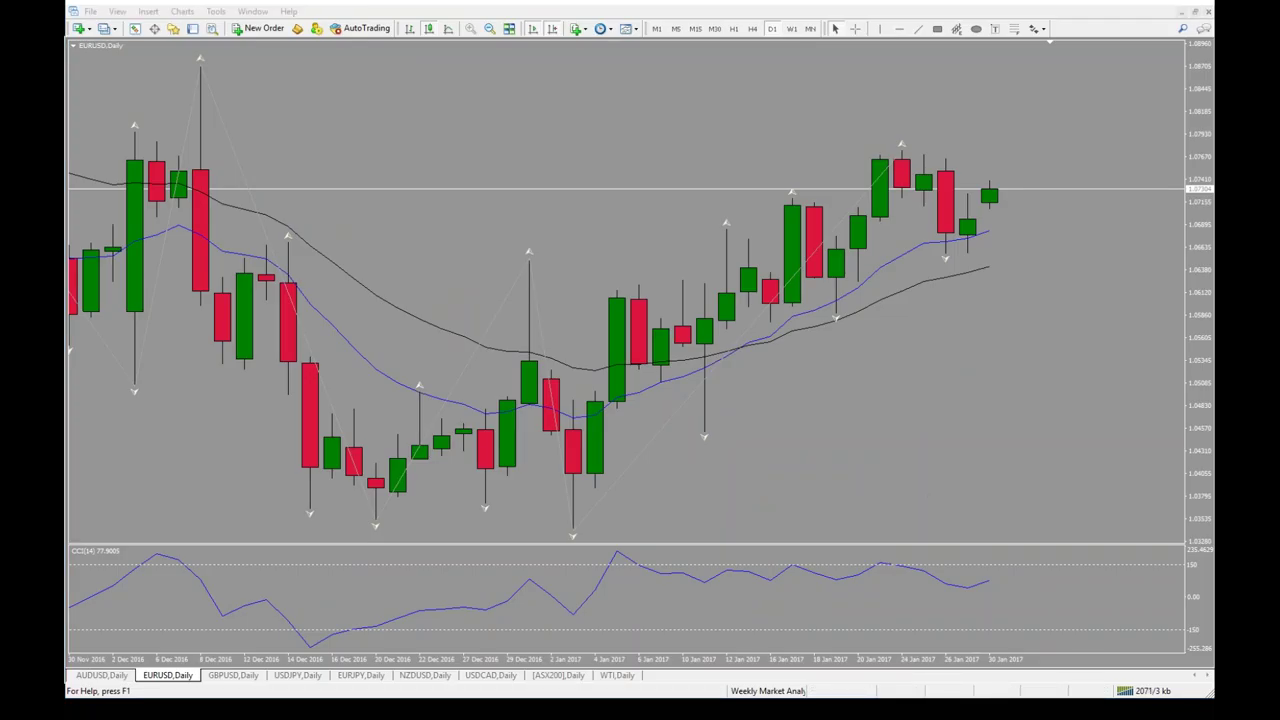
{"action": "left_click_drag", "start_coordinate": [742, 405], "coordinate": [748, 322]}
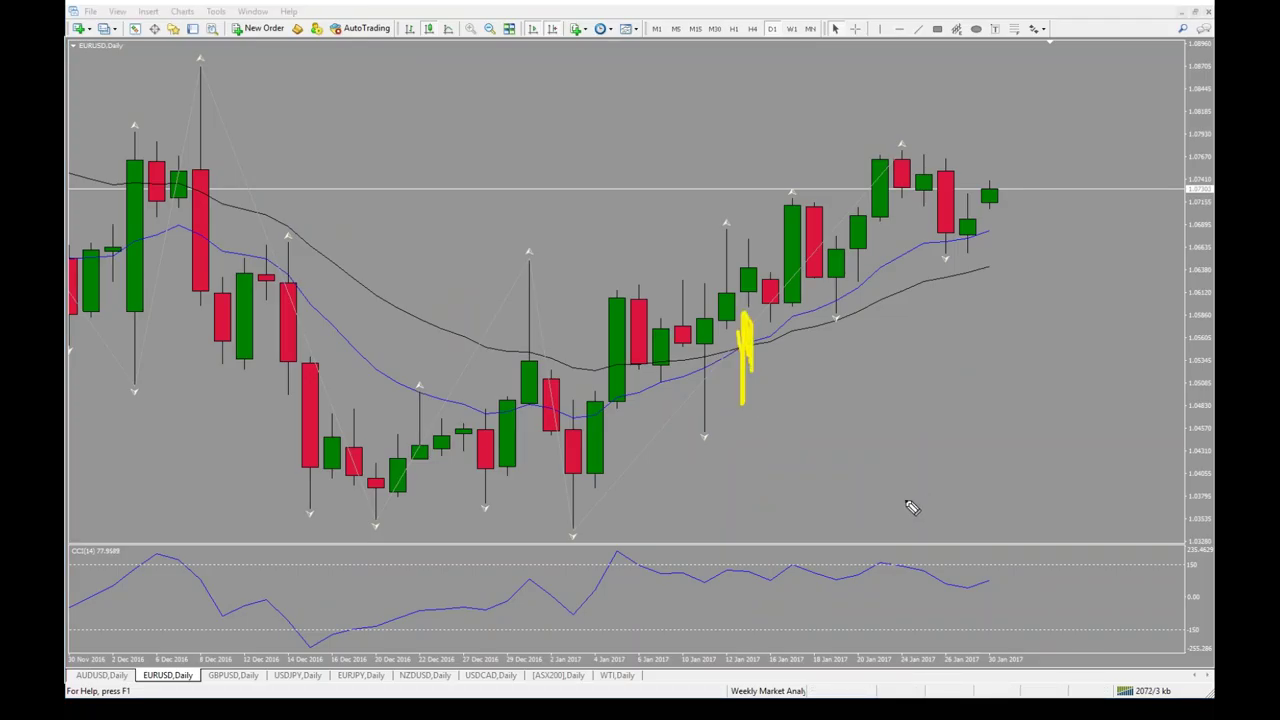
{"action": "mouse_move", "coordinate": [796, 401]}
{"action": "left_mouse_down"}
{"action": "mouse_move", "coordinate": [1022, 304]}
{"action": "mouse_move", "coordinate": [1011, 318]}
{"action": "mouse_move", "coordinate": [1031, 294]}
{"action": "mouse_move", "coordinate": [935, 325]}
{"action": "mouse_move", "coordinate": [1005, 303]}
{"action": "mouse_move", "coordinate": [990, 370]}
{"action": "left_mouse_up"}
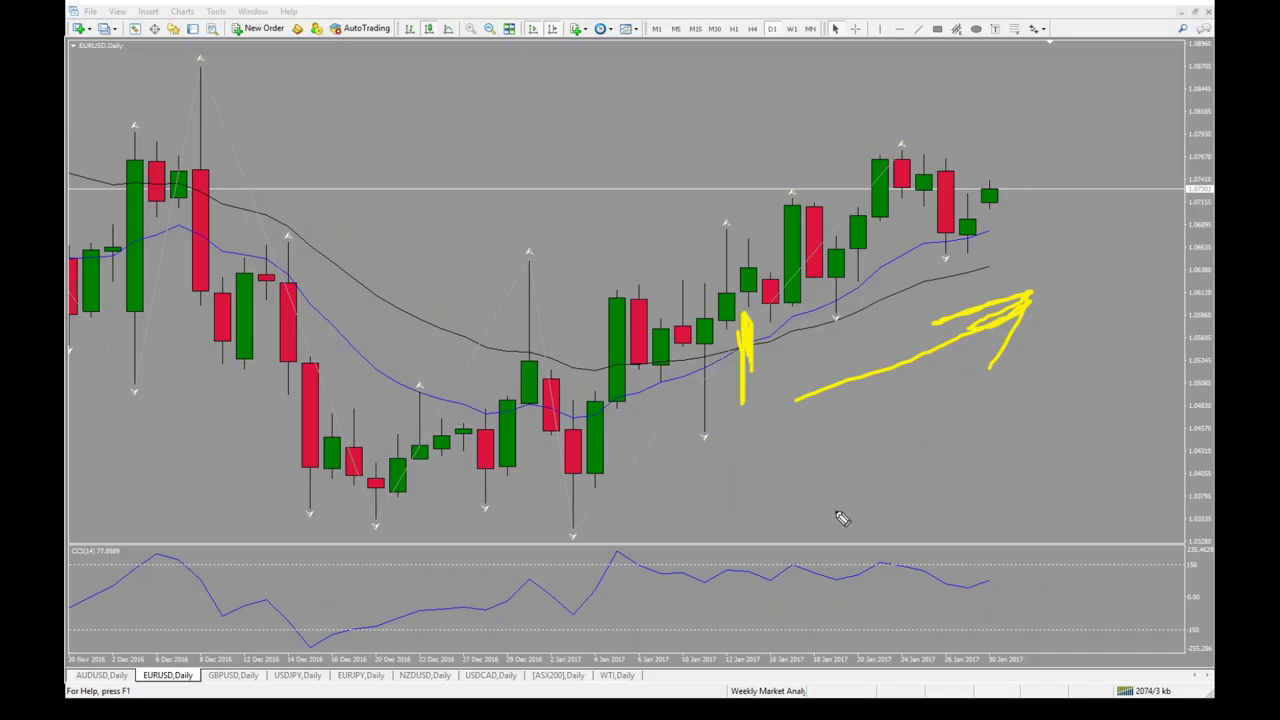
- Trace EURUSD's January rally, pullback and projected rise, then circle the 26 and 27 January candles and clear the ink
{"action": "mouse_move", "coordinate": [570, 425]}
{"action": "left_mouse_down"}
{"action": "mouse_move", "coordinate": [757, 332]}
{"action": "mouse_move", "coordinate": [895, 185]}
{"action": "mouse_move", "coordinate": [950, 196]}
{"action": "mouse_move", "coordinate": [957, 262]}
{"action": "mouse_move", "coordinate": [1043, 110]}
{"action": "mouse_move", "coordinate": [1048, 148]}
{"action": "left_mouse_up"}
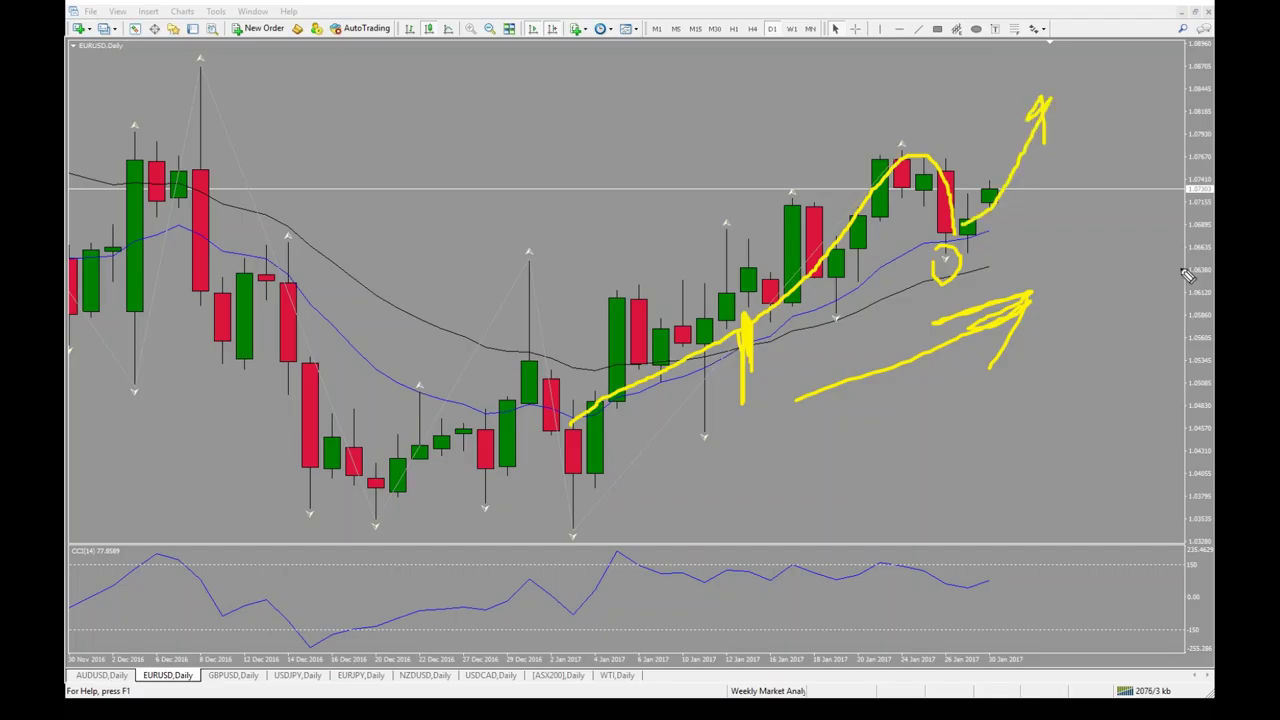
{"action": "key", "text": "Escape"}
{"action": "mouse_move", "coordinate": [928, 145]}
{"action": "left_mouse_down"}
{"action": "mouse_move", "coordinate": [932, 233]}
{"action": "mouse_move", "coordinate": [952, 277]}
{"action": "mouse_move", "coordinate": [979, 271]}
{"action": "mouse_move", "coordinate": [989, 229]}
{"action": "mouse_move", "coordinate": [979, 179]}
{"action": "mouse_move", "coordinate": [930, 150]}
{"action": "left_mouse_up"}
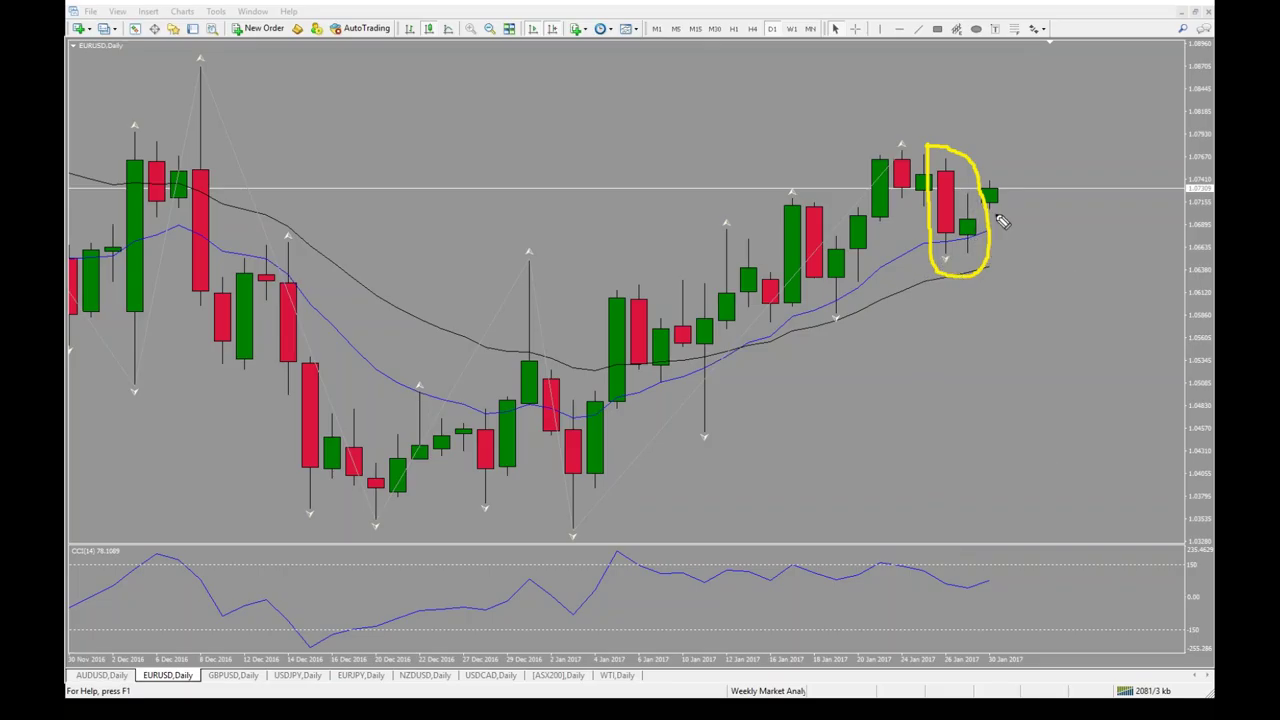
{"action": "key", "text": "e"}
{"action": "mouse_move", "coordinate": [958, 192]}
{"action": "left_mouse_down"}
{"action": "mouse_move", "coordinate": [988, 194]}
{"action": "mouse_move", "coordinate": [978, 197]}
{"action": "left_mouse_up"}
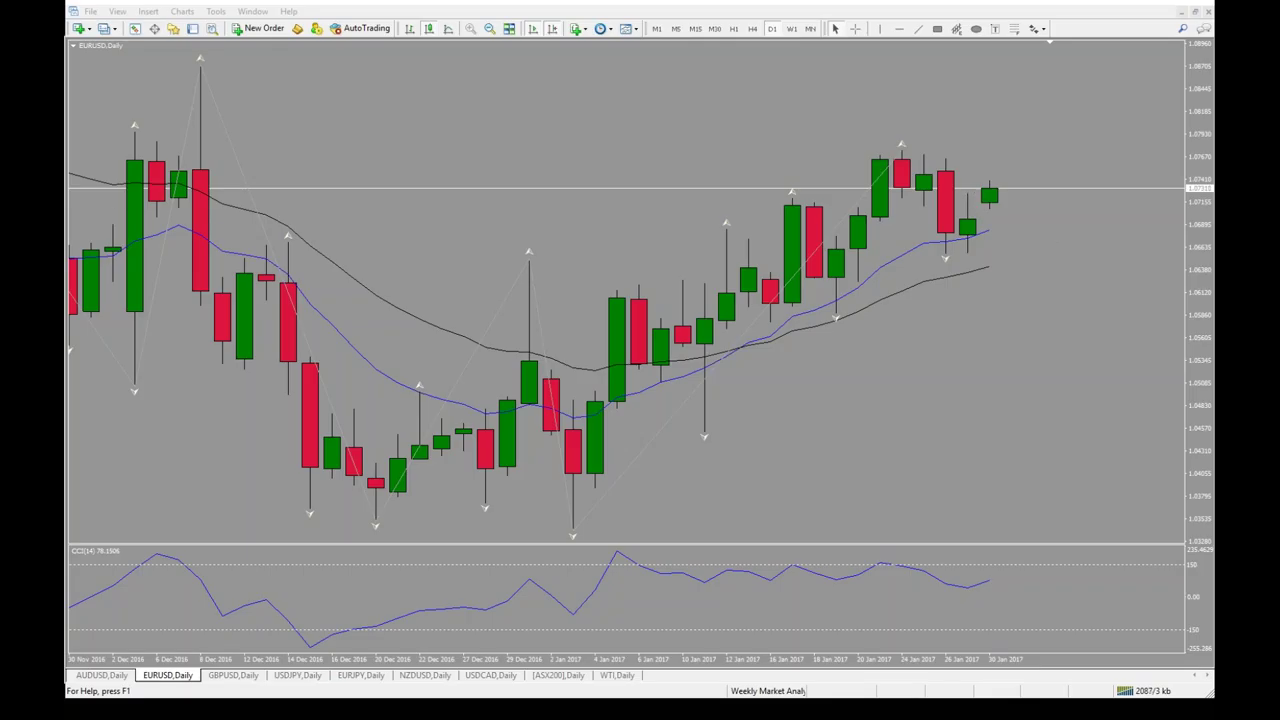
- Measure the distance from the current EURUSD price down to the 26 January swing low
{"action": "middle_click", "coordinate": [1036, 189]}
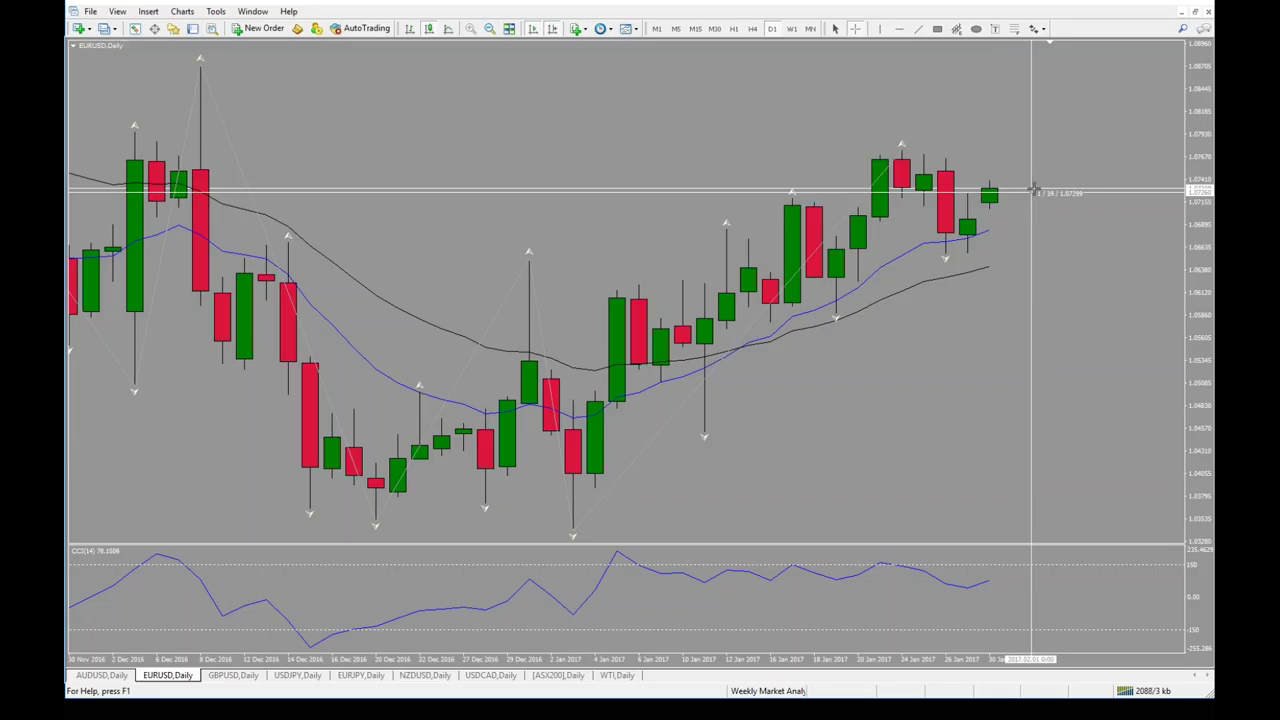
{"action": "middle_click", "coordinate": [1041, 250]}
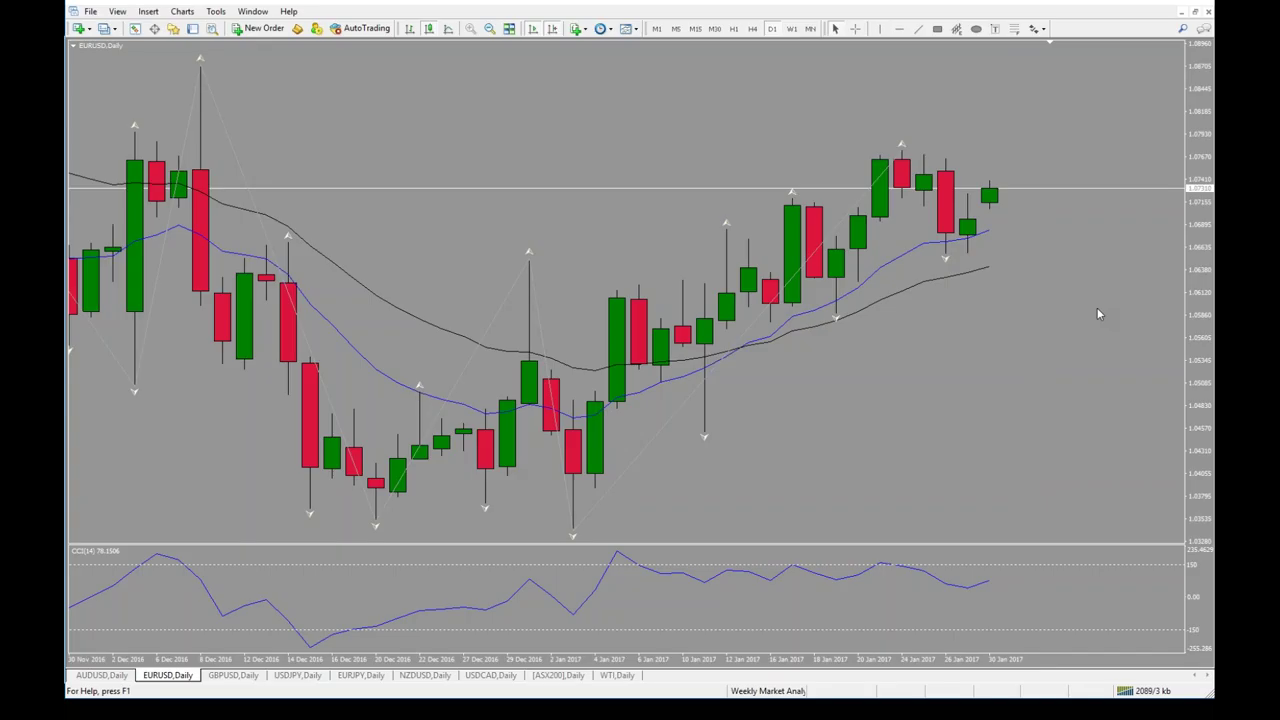
{"action": "middle_click", "coordinate": [1035, 298]}
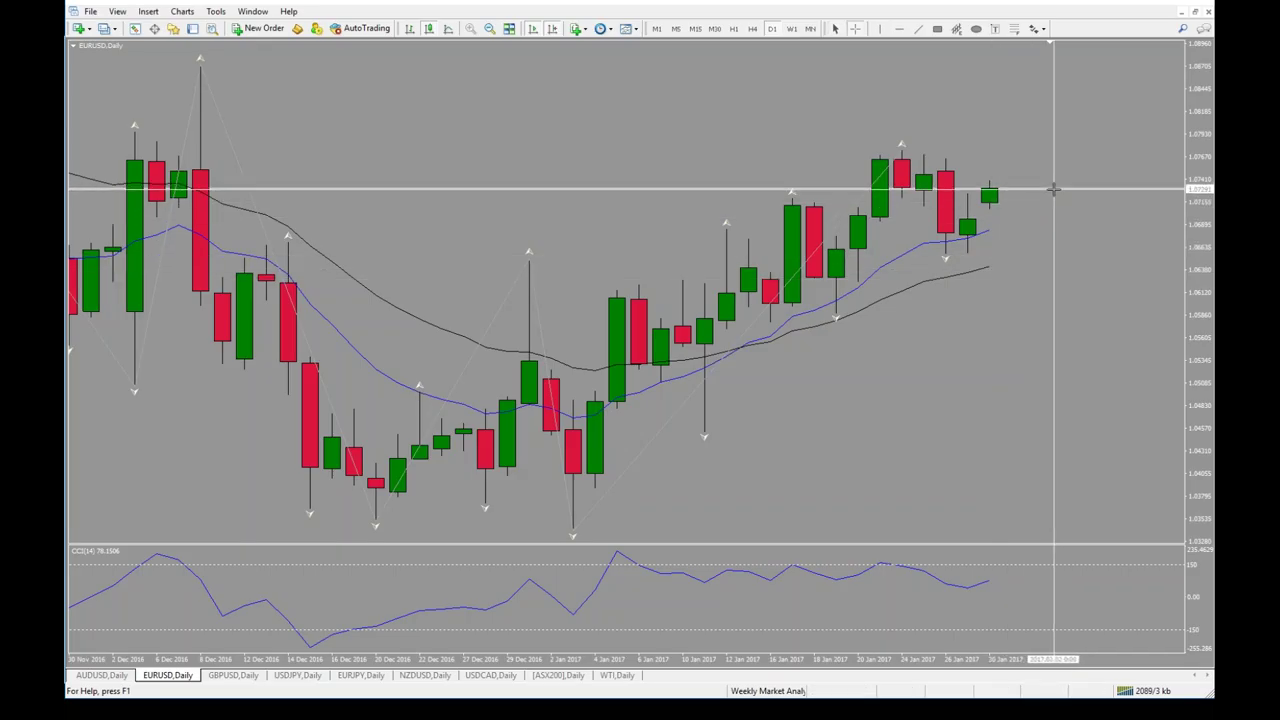
{"action": "left_click_drag", "start_coordinate": [1053, 187], "coordinate": [948, 260]}
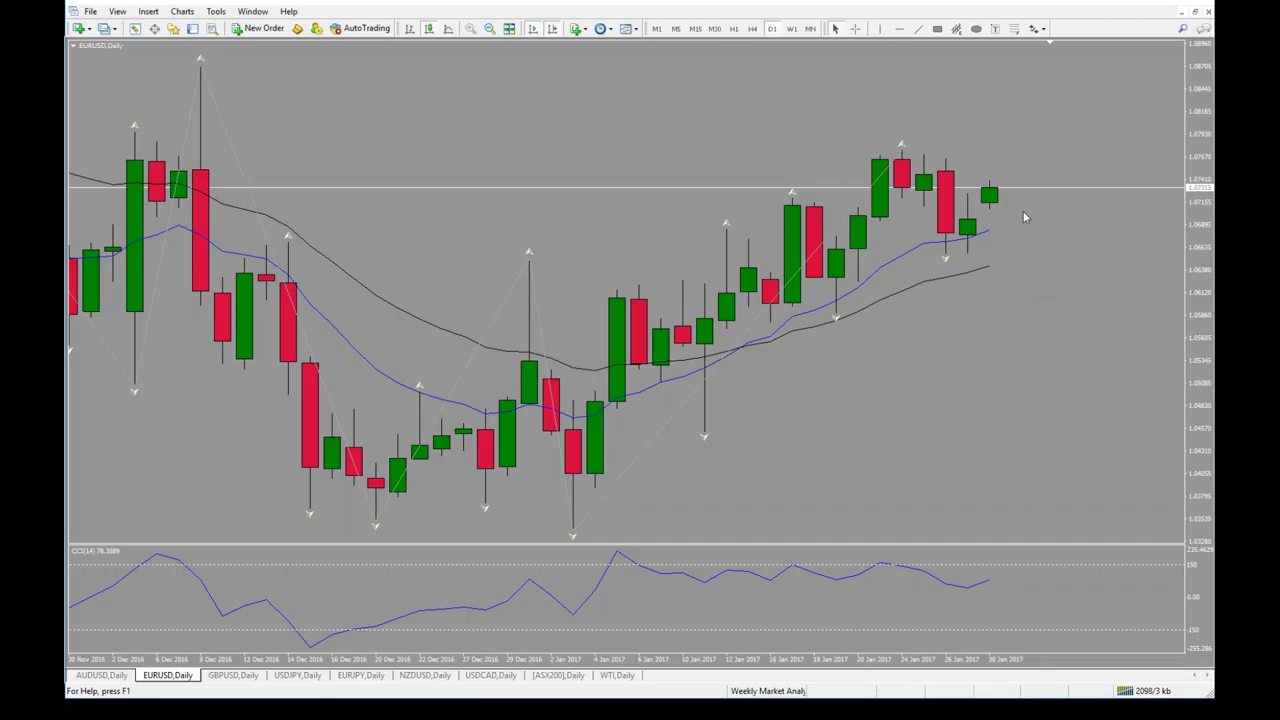
- Open a new EURUSD market order with a volume of 0.23 and move the order window clear of the latest candles
{"action": "right_click", "coordinate": [665, 205]}
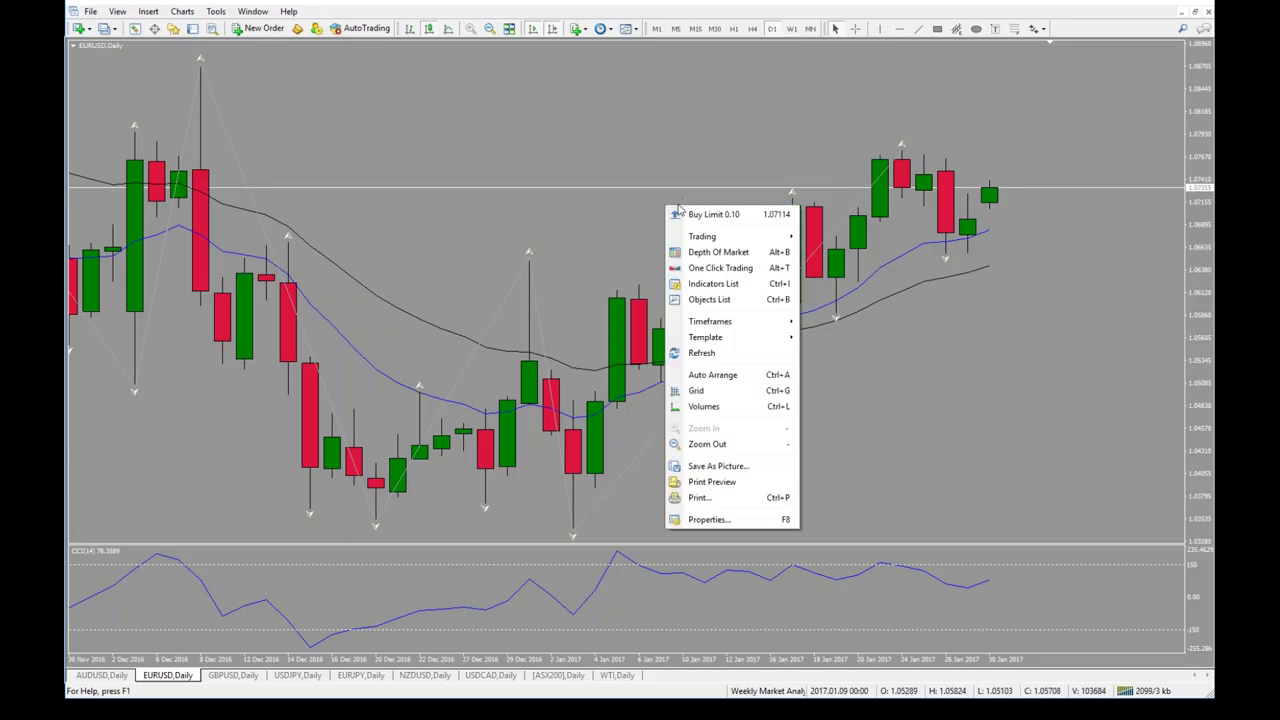
{"action": "left_click", "coordinate": [843, 297]}
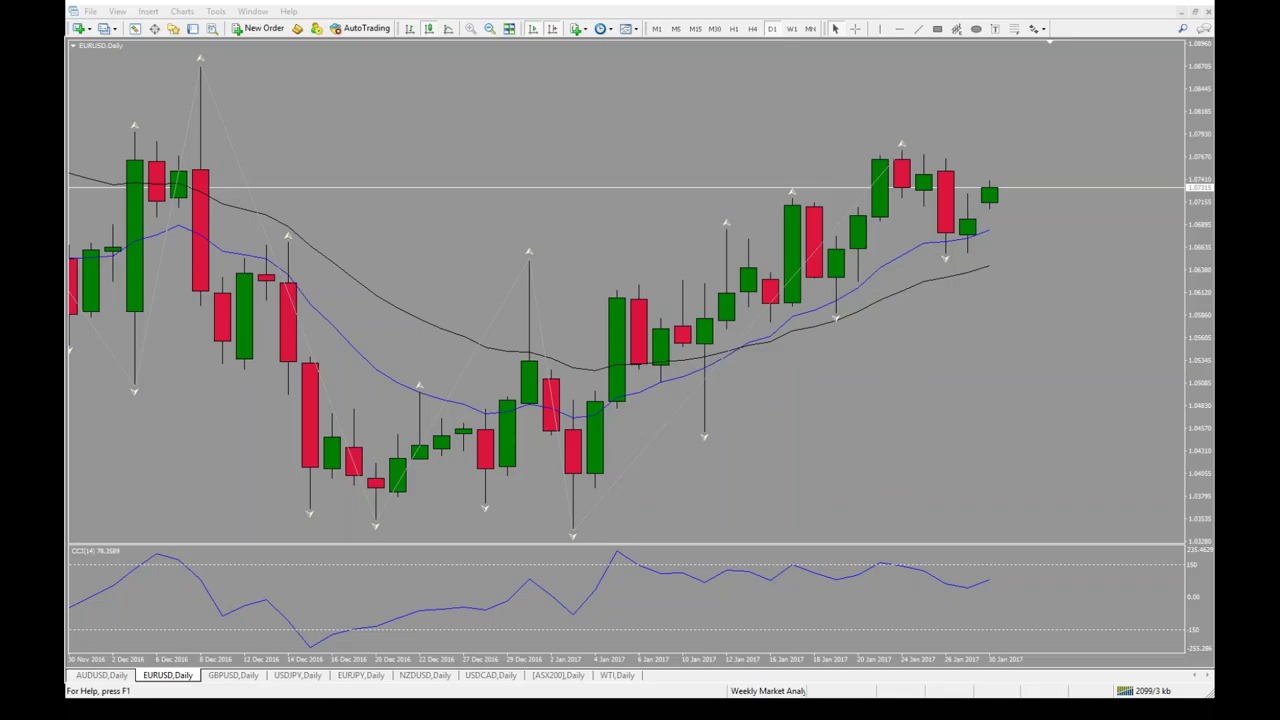
{"action": "left_click_drag", "start_coordinate": [766, 178], "coordinate": [600, 148]}
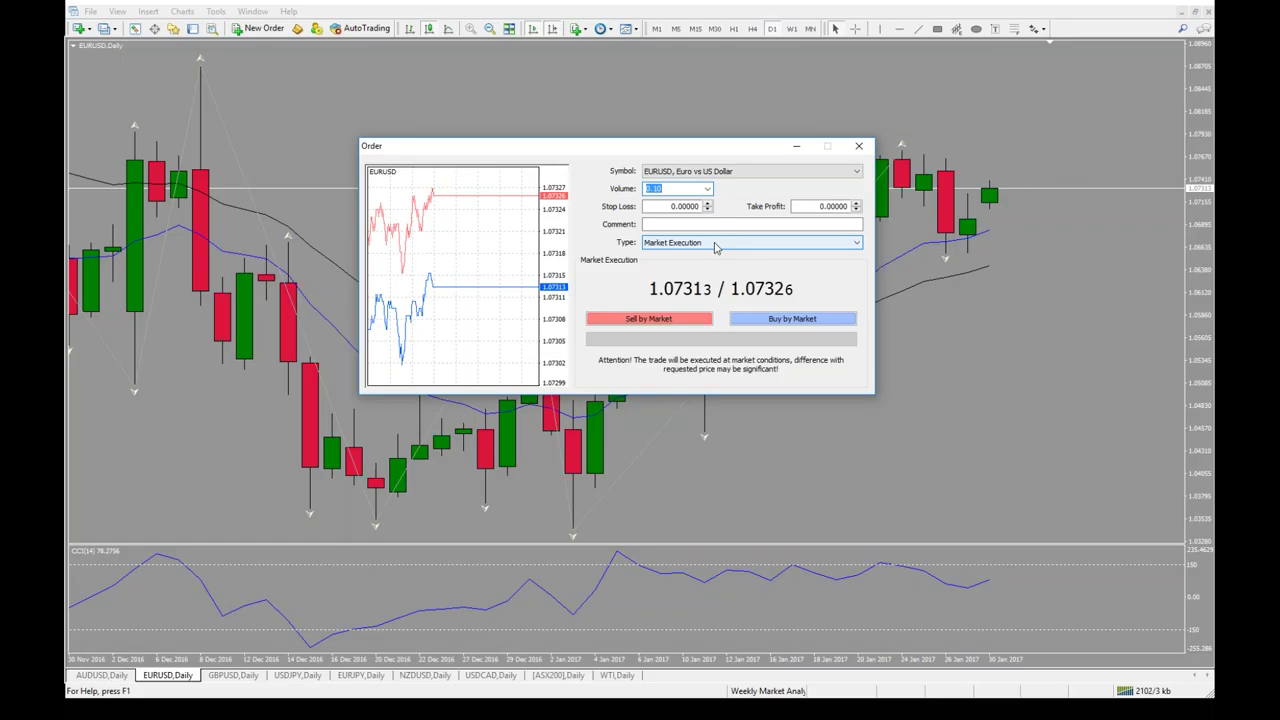
{"action": "type", "text": ".23"}
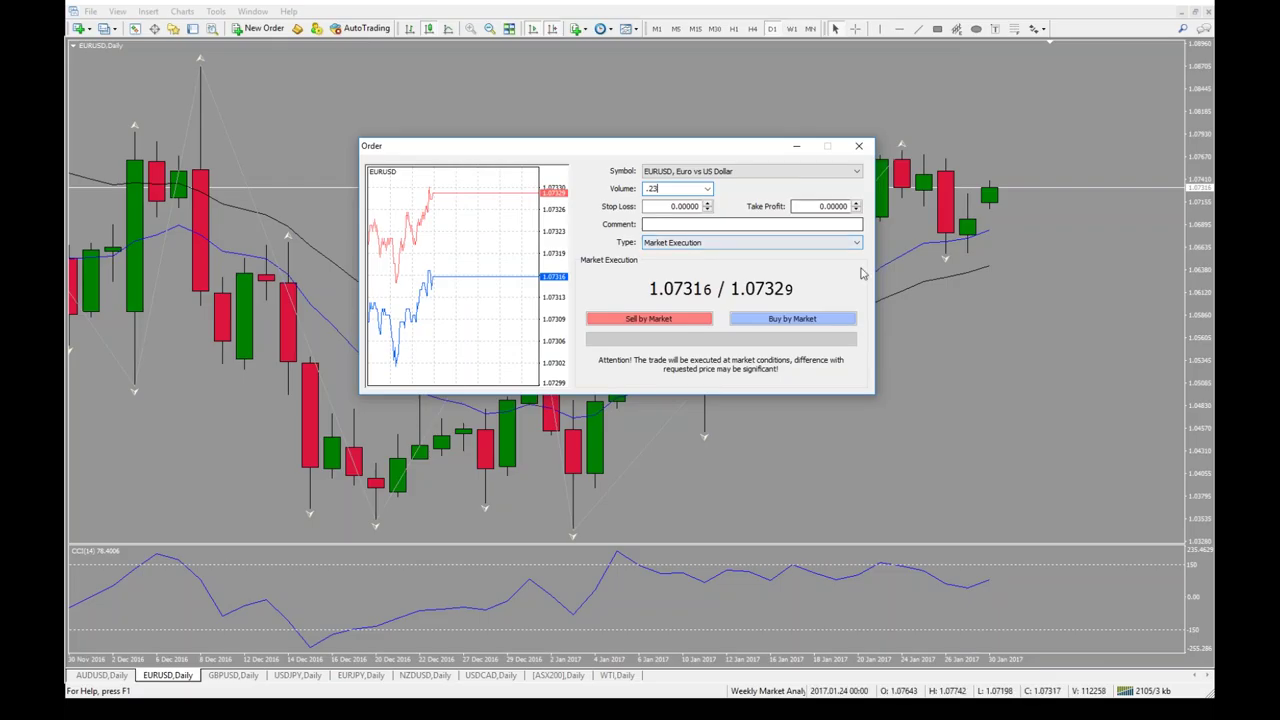
{"action": "left_click_drag", "start_coordinate": [703, 152], "coordinate": [619, 96]}
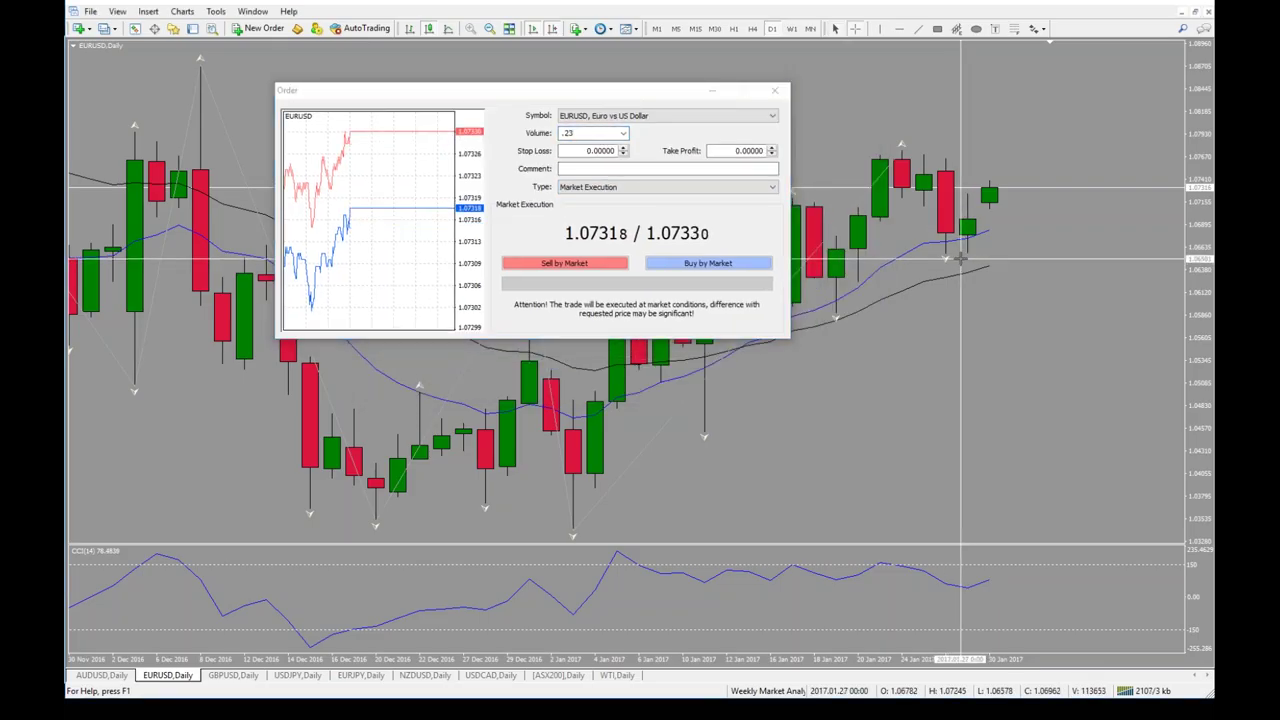
- Set the order's stop loss to 1.06500
{"action": "double_click", "coordinate": [600, 150]}
{"action": "type", "text": "1.07317"}
{"action": "key", "text": "Delete"}
{"action": "key", "text": "Delete"}
{"action": "key", "text": "Delete"}
{"action": "type", "text": "50"}
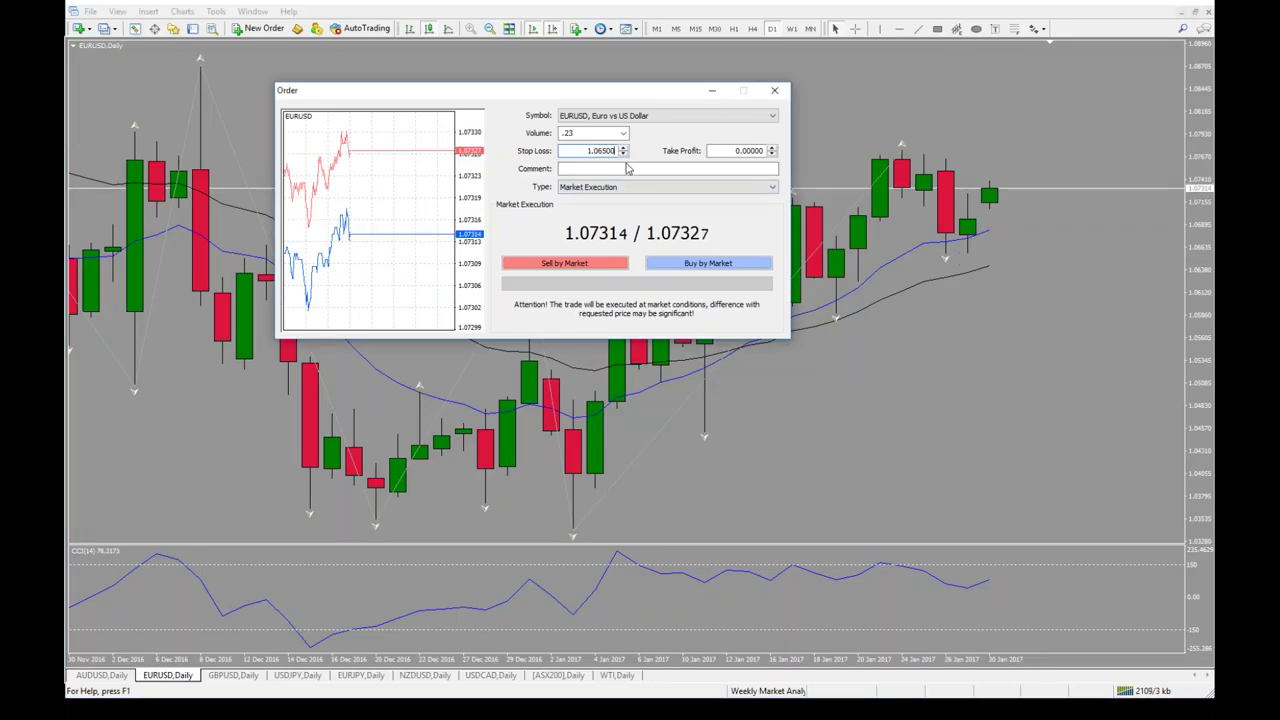
- Set the take profit to 1.08731 and buy EURUSD by market
{"action": "left_click", "coordinate": [771, 147]}
{"action": "left_click", "coordinate": [765, 170]}
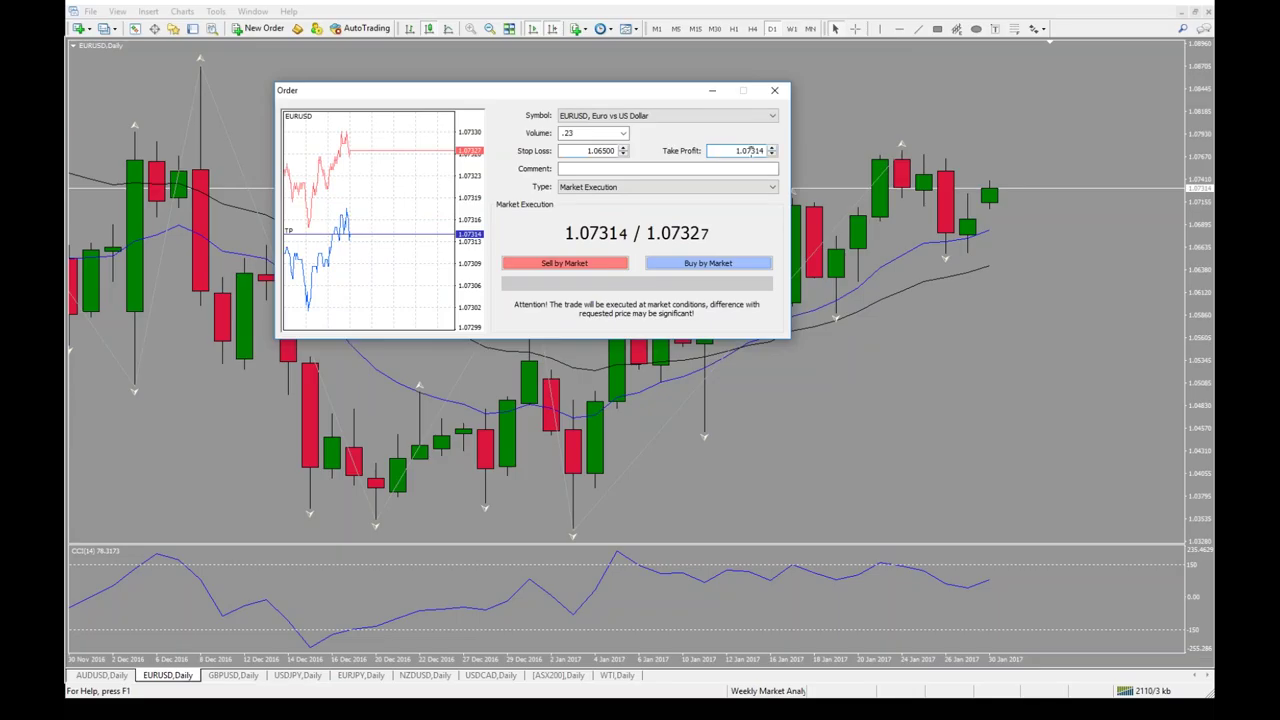
{"action": "key", "text": "BackSpace"}
{"action": "type", "text": "8"}
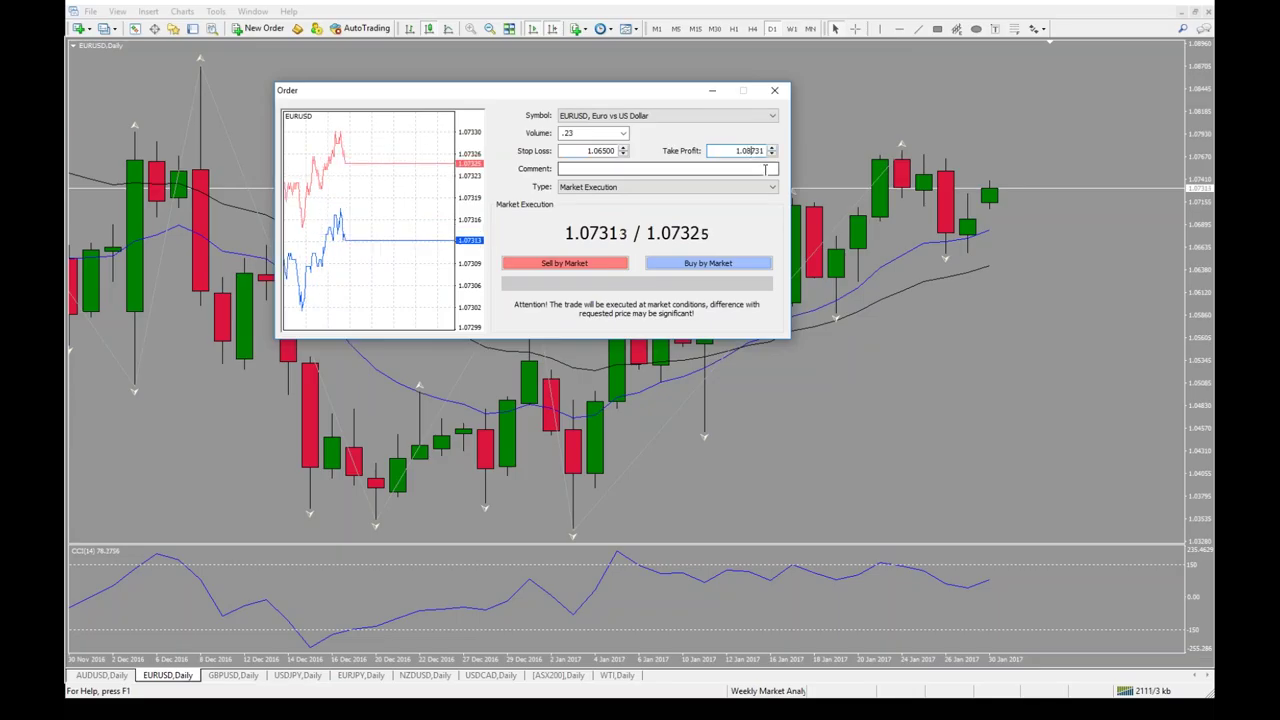
{"action": "left_click", "coordinate": [708, 263]}
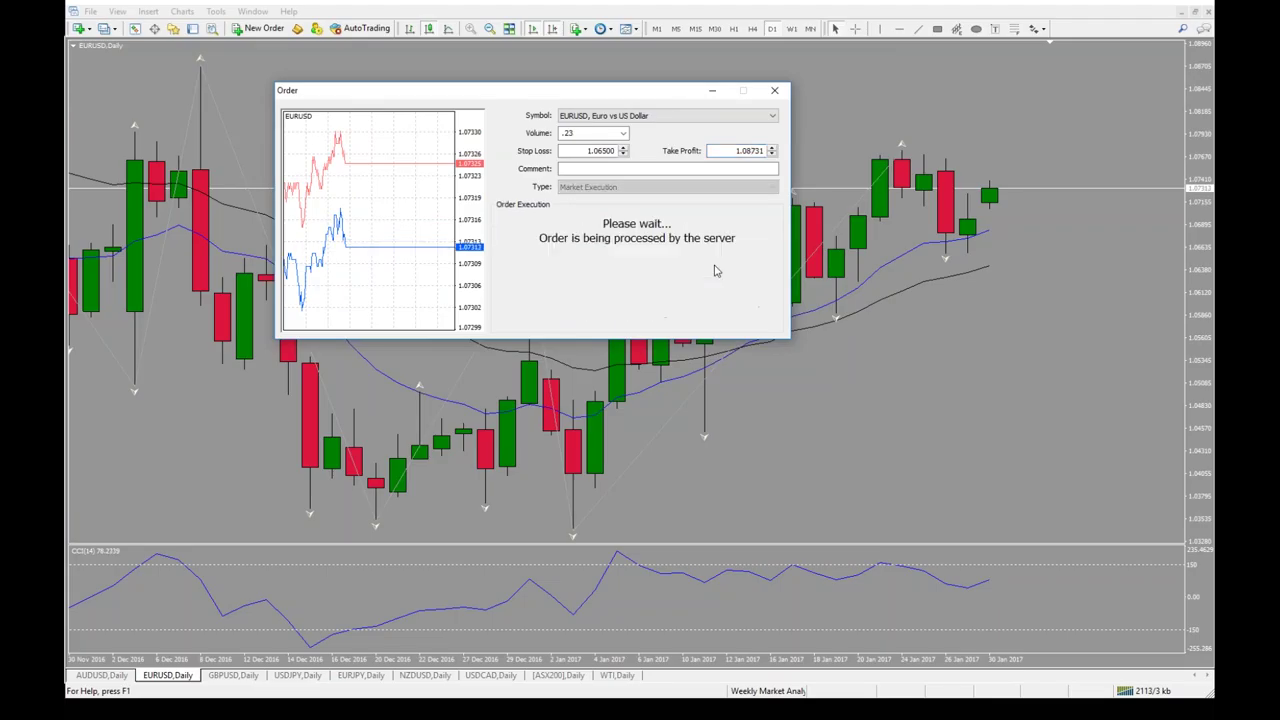
{"action": "key", "text": "Return"}
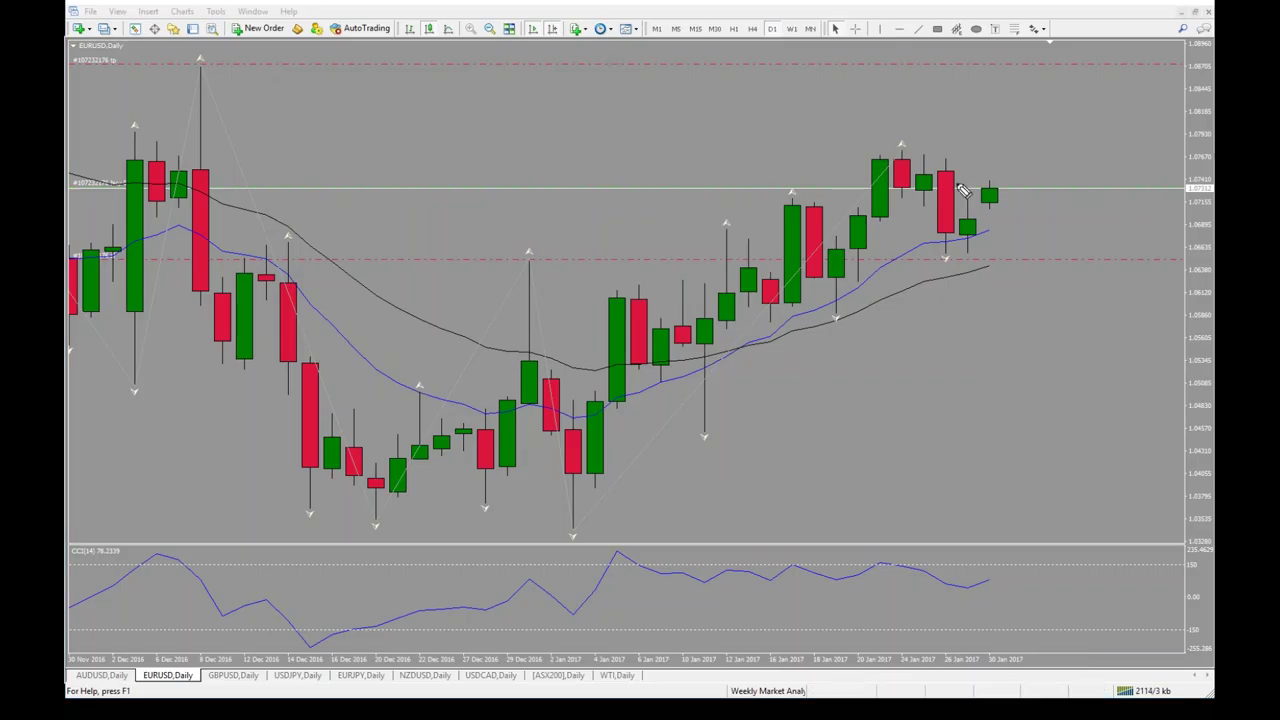
- Underline the recent low at the stop-loss line, draw arrows for the stop and target distances, then clear the ink
{"action": "mouse_move", "coordinate": [935, 267]}
{"action": "left_mouse_down"}
{"action": "mouse_move", "coordinate": [986, 263]}
{"action": "mouse_move", "coordinate": [929, 268]}
{"action": "left_mouse_up"}
{"action": "mouse_move", "coordinate": [1102, 193]}
{"action": "left_mouse_down"}
{"action": "mouse_move", "coordinate": [1097, 264]}
{"action": "mouse_move", "coordinate": [1108, 249]}
{"action": "mouse_move", "coordinate": [1111, 197]}
{"action": "left_mouse_up"}
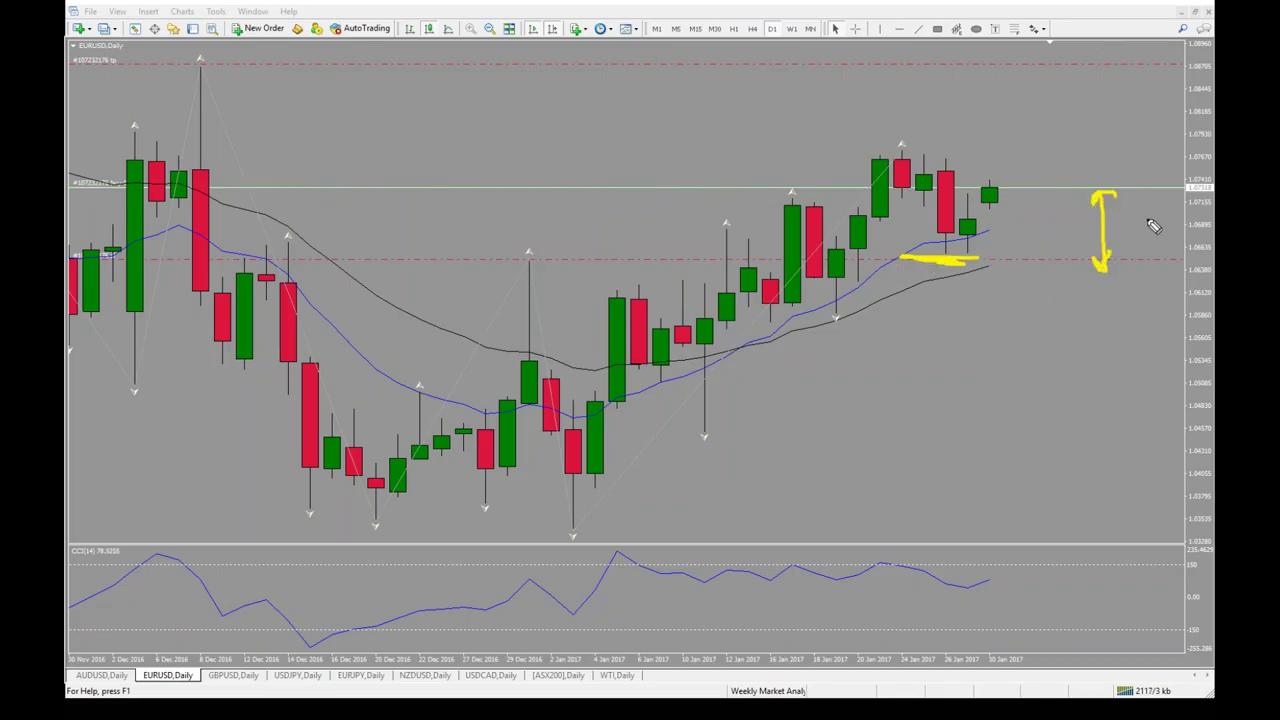
{"action": "mouse_move", "coordinate": [1140, 172]}
{"action": "left_mouse_down"}
{"action": "mouse_move", "coordinate": [1105, 66]}
{"action": "mouse_move", "coordinate": [1136, 174]}
{"action": "mouse_move", "coordinate": [1146, 154]}
{"action": "left_mouse_up"}
{"action": "key", "text": "Escape"}
{"action": "left_click_drag", "start_coordinate": [1047, 190], "coordinate": [995, 64]}
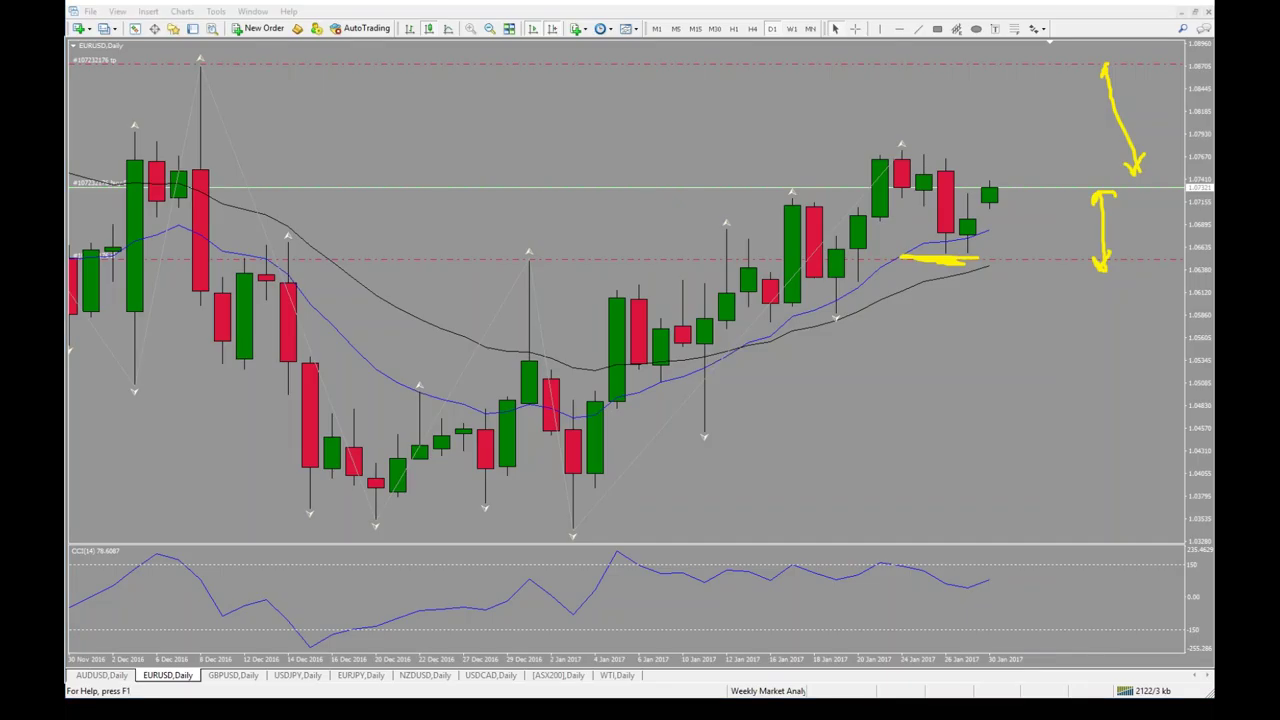
{"action": "key", "text": "Escape"}
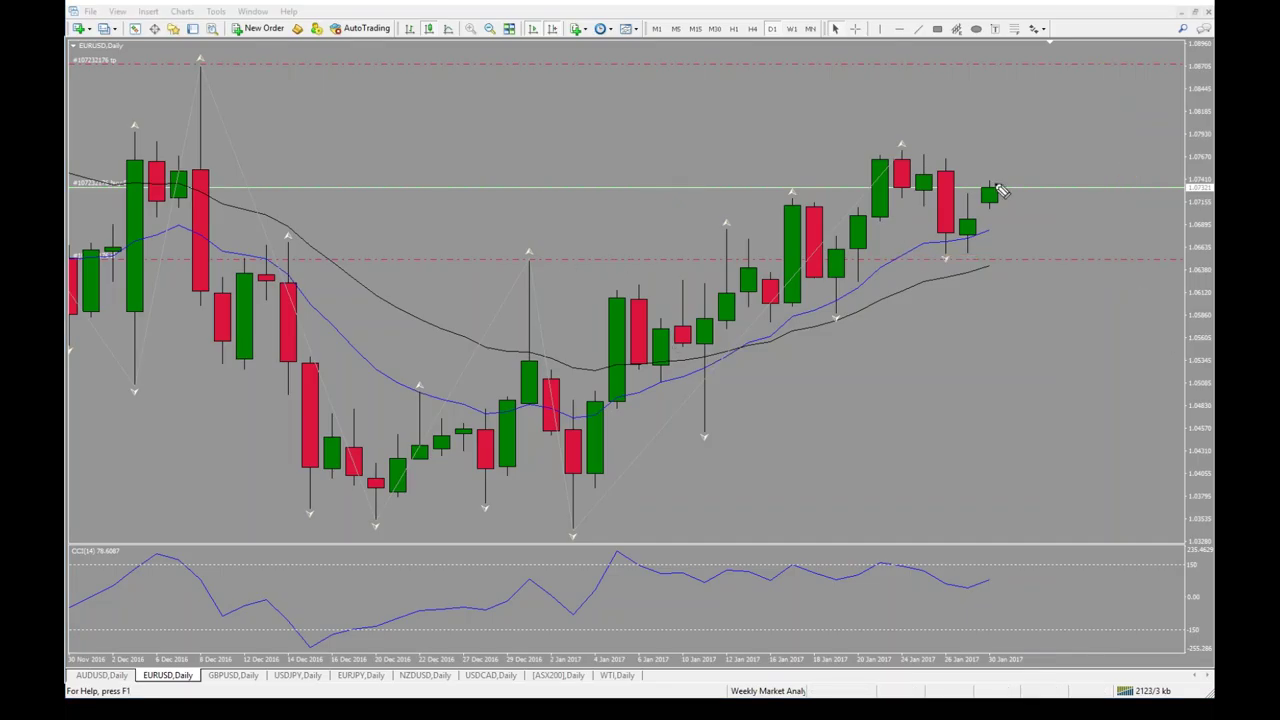
- Draw double arrows for the stop and target distances, labelling the stop distance x and the target distance 2x
{"action": "left_click_drag", "start_coordinate": [1087, 192], "coordinate": [1082, 250]}
{"action": "mouse_move", "coordinate": [1088, 190]}
{"action": "left_mouse_down"}
{"action": "mouse_move", "coordinate": [1118, 224]}
{"action": "mouse_move", "coordinate": [1105, 224]}
{"action": "left_mouse_up"}
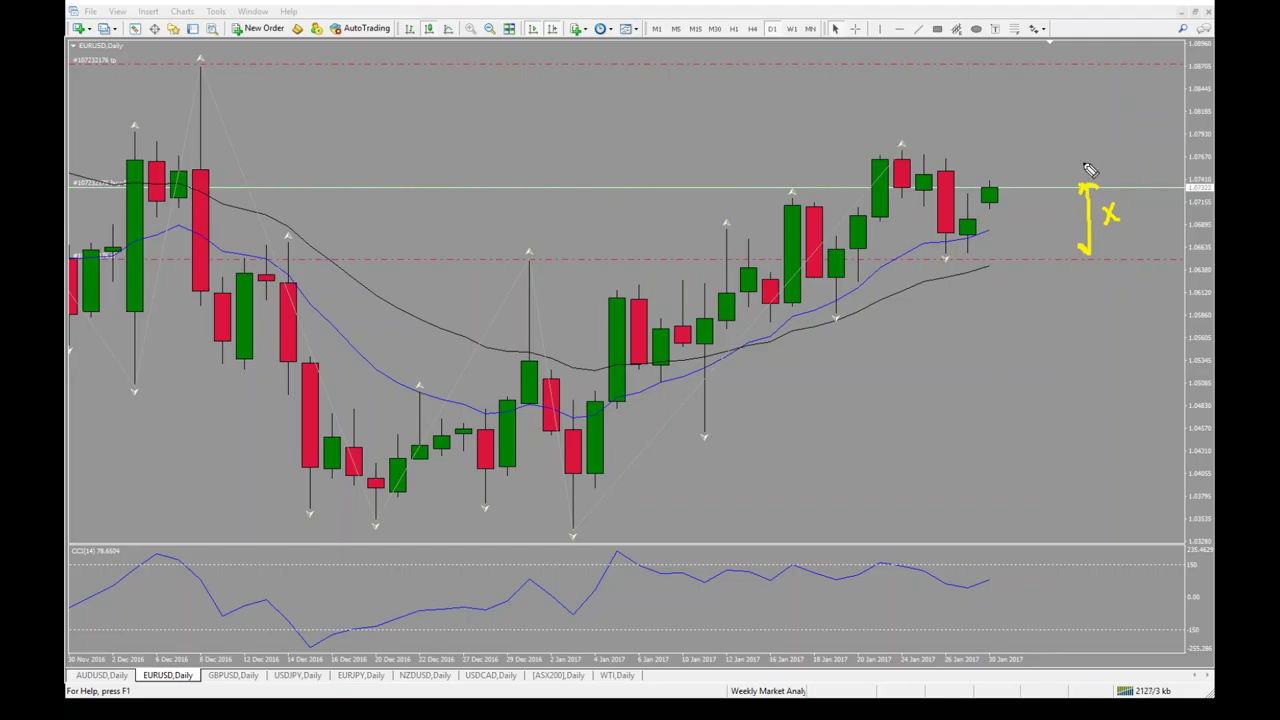
{"action": "mouse_move", "coordinate": [1044, 63]}
{"action": "left_mouse_down"}
{"action": "mouse_move", "coordinate": [1044, 180]}
{"action": "mouse_move", "coordinate": [1052, 165]}
{"action": "left_mouse_up"}
{"action": "left_click_drag", "start_coordinate": [1036, 78], "coordinate": [1044, 66]}
{"action": "mouse_move", "coordinate": [1044, 66]}
{"action": "left_mouse_down"}
{"action": "mouse_move", "coordinate": [1075, 133]}
{"action": "mouse_move", "coordinate": [1098, 131]}
{"action": "mouse_move", "coordinate": [1085, 132]}
{"action": "left_mouse_up"}
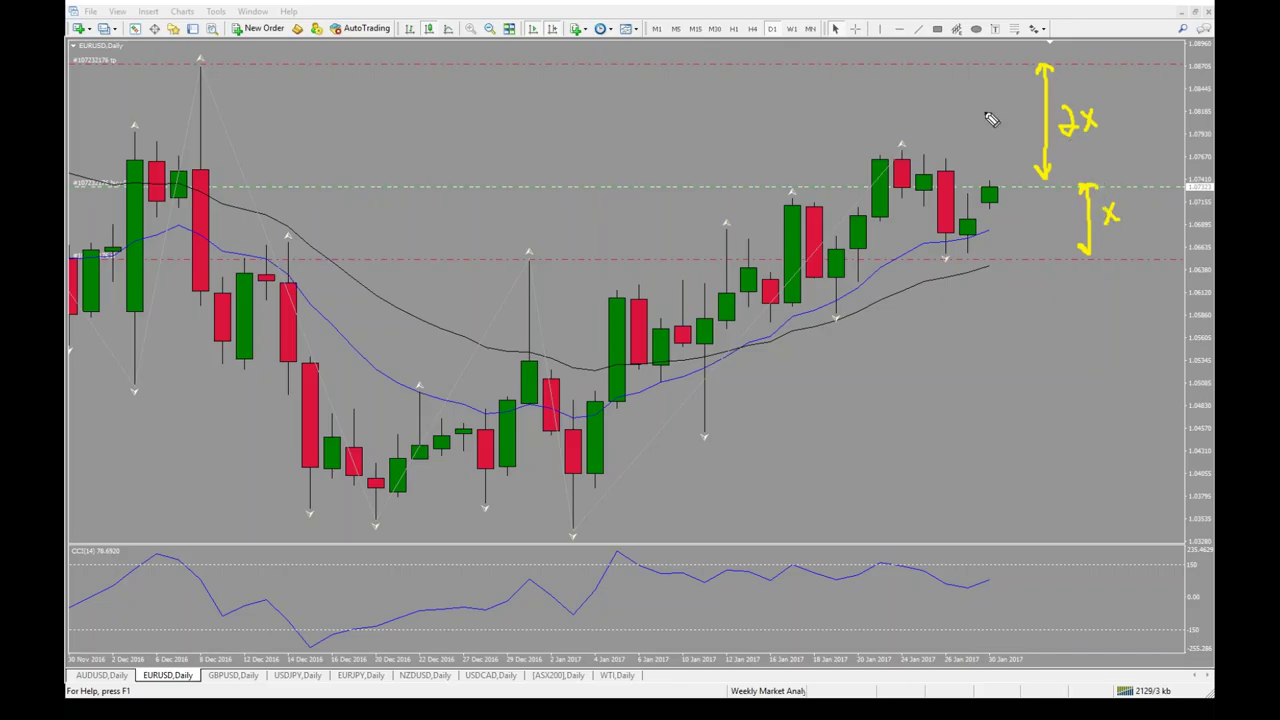
- Mark the halfway profit level at distance x above the entry and the 8 December high, then clear the ink
{"action": "left_click_drag", "start_coordinate": [928, 121], "coordinate": [1006, 119]}
{"action": "mouse_move", "coordinate": [998, 124]}
{"action": "left_mouse_down"}
{"action": "mouse_move", "coordinate": [992, 173]}
{"action": "mouse_move", "coordinate": [1005, 170]}
{"action": "mouse_move", "coordinate": [998, 125]}
{"action": "mouse_move", "coordinate": [965, 153]}
{"action": "left_mouse_up"}
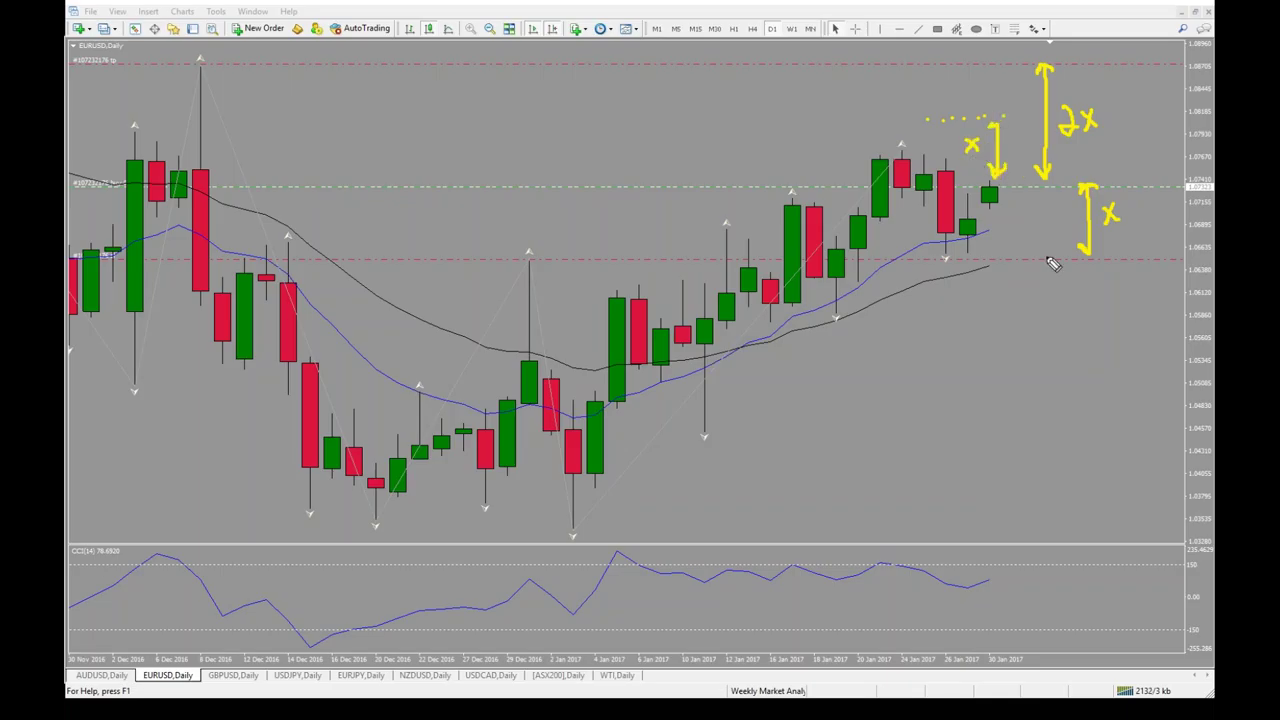
{"action": "mouse_move", "coordinate": [996, 118]}
{"action": "left_mouse_down"}
{"action": "mouse_move", "coordinate": [1017, 116]}
{"action": "mouse_move", "coordinate": [953, 117]}
{"action": "left_mouse_up"}
{"action": "left_click_drag", "start_coordinate": [246, 64], "coordinate": [178, 64]}
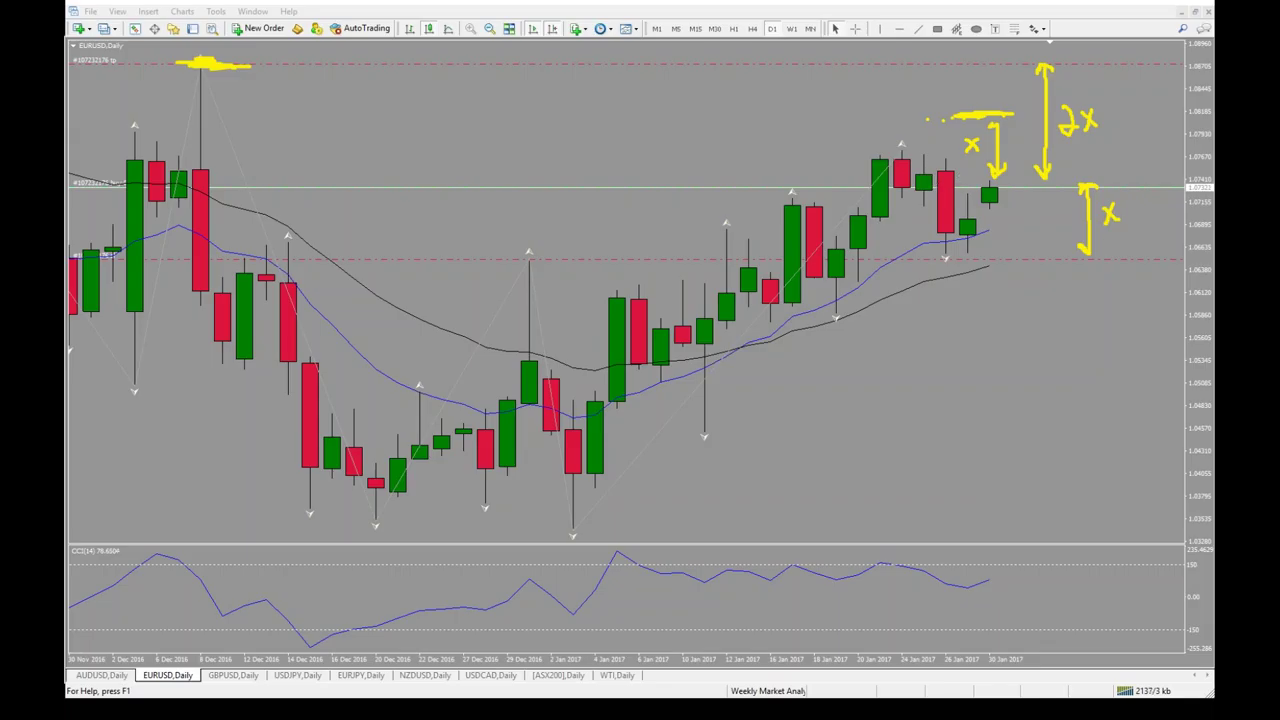
{"action": "key", "text": "e"}
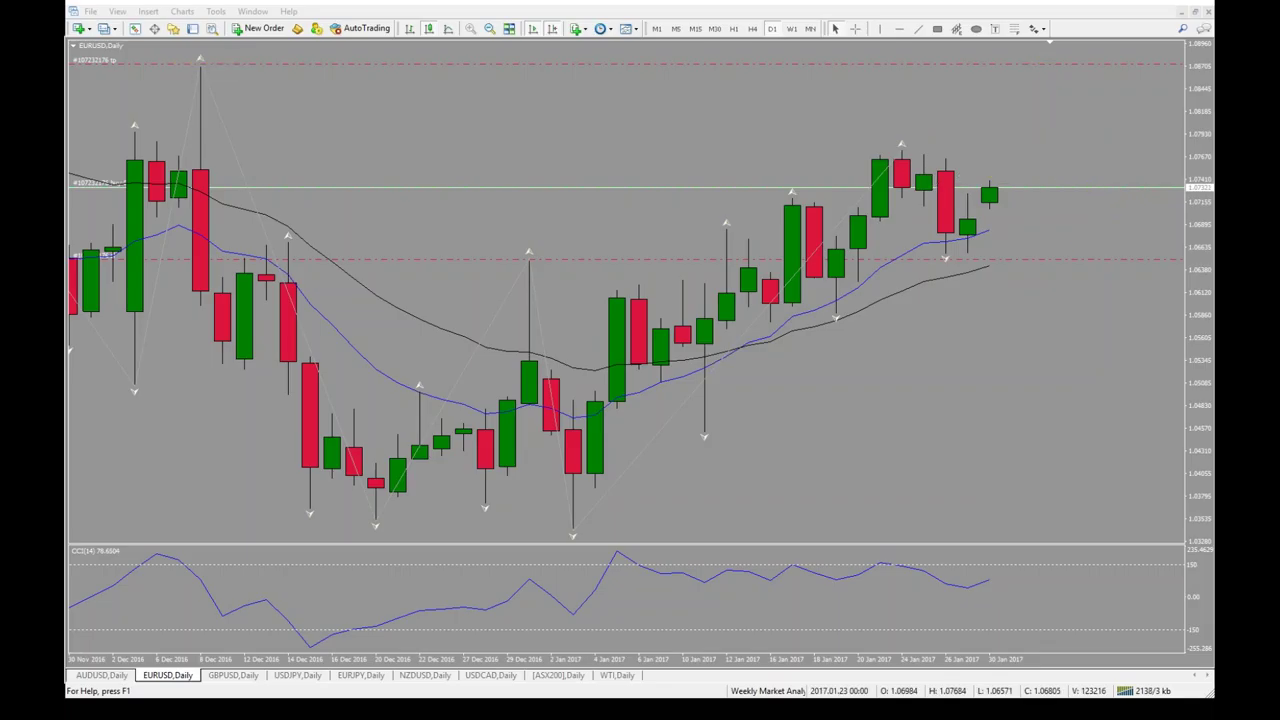
- Zoom the chart out, show the list of open trades and circle the EURUSD position's size
{"action": "left_click", "coordinate": [490, 31]}
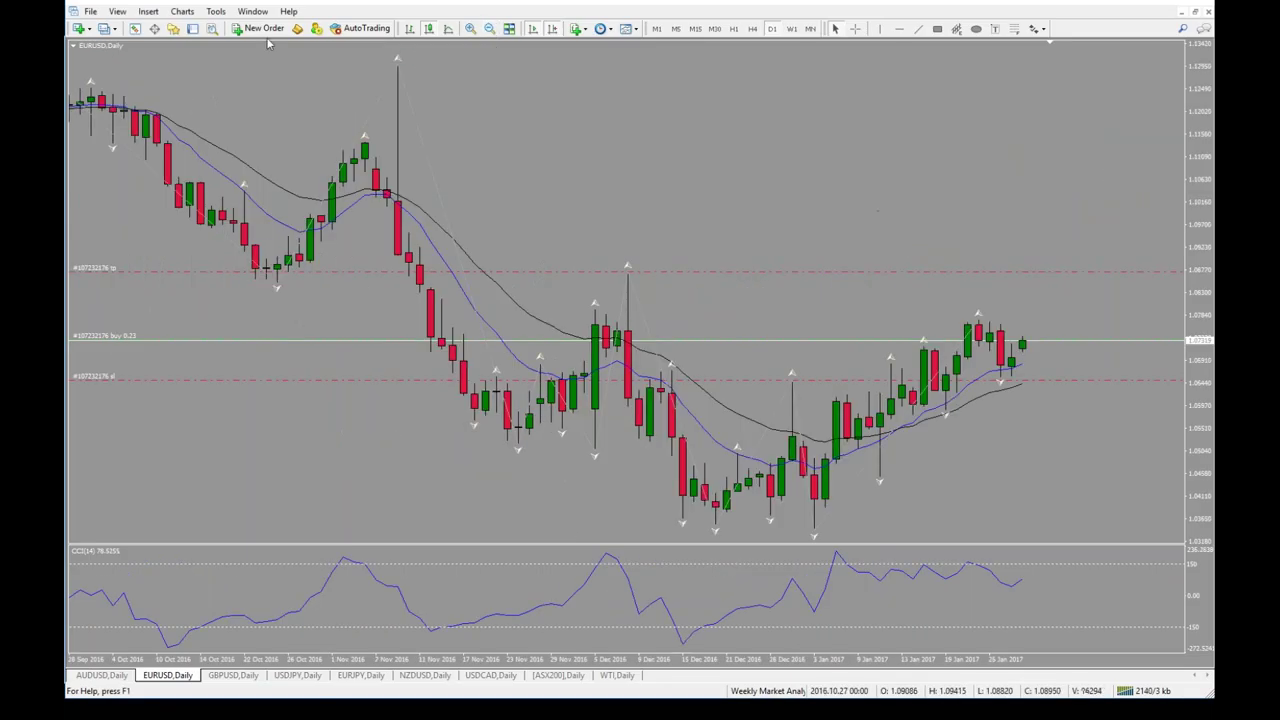
{"action": "left_click", "coordinate": [192, 28]}
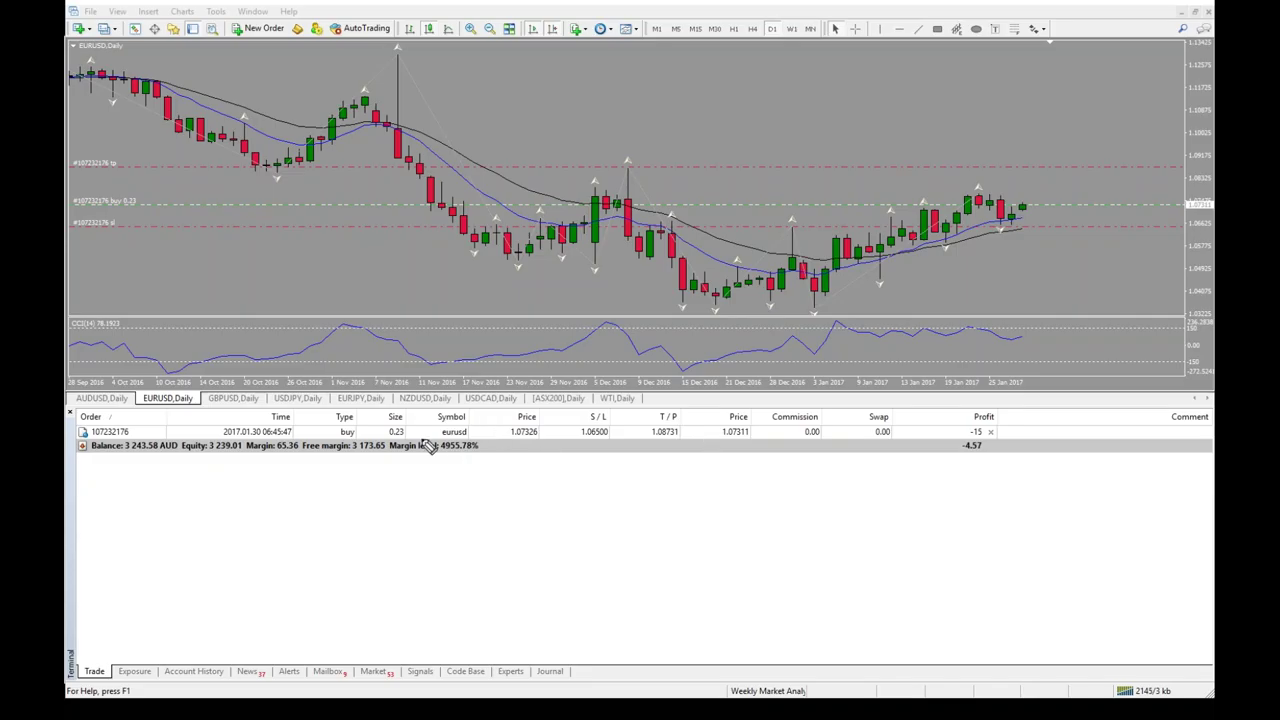
{"action": "left_click_drag", "start_coordinate": [389, 447], "coordinate": [382, 414]}
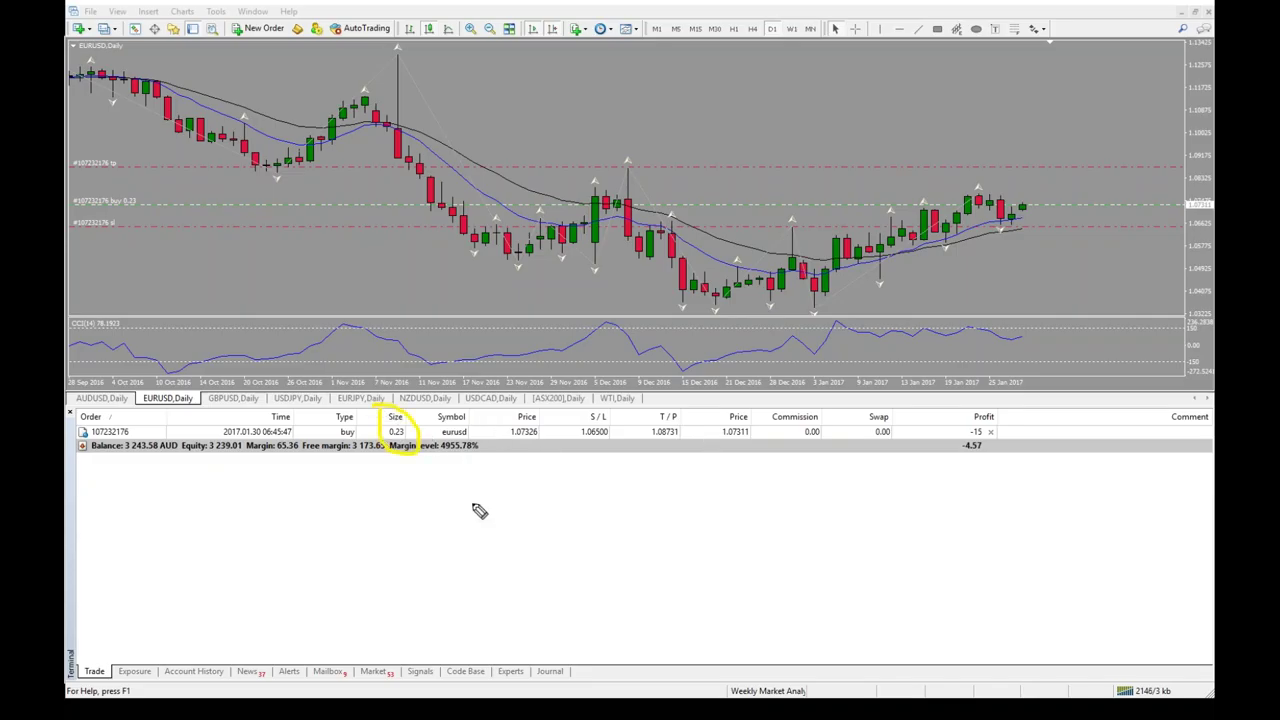
- Mark the position's entry price, stop loss and take profit, then clear the ink and hide the trade list
{"action": "left_click_drag", "start_coordinate": [521, 446], "coordinate": [525, 521]}
{"action": "left_click_drag", "start_coordinate": [598, 447], "coordinate": [600, 495]}
{"action": "left_click_drag", "start_coordinate": [668, 447], "coordinate": [670, 498]}
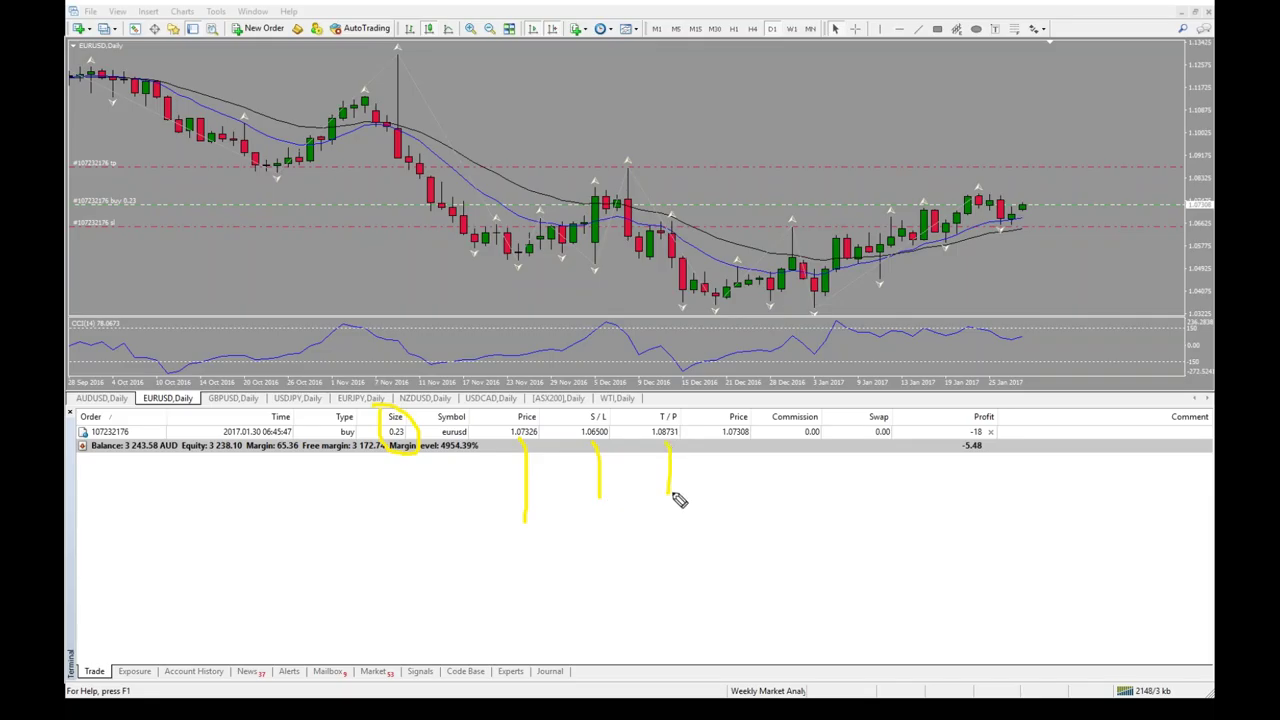
{"action": "key", "text": "Escape"}
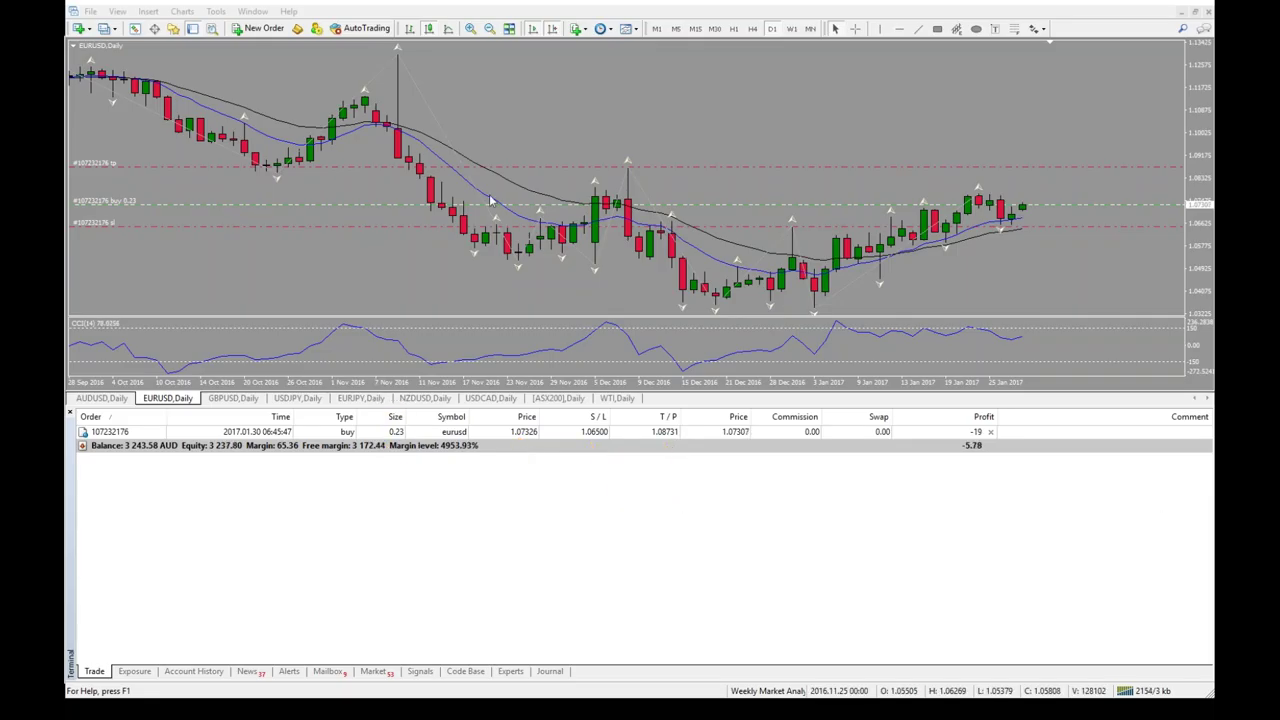
{"action": "left_click", "coordinate": [193, 29]}
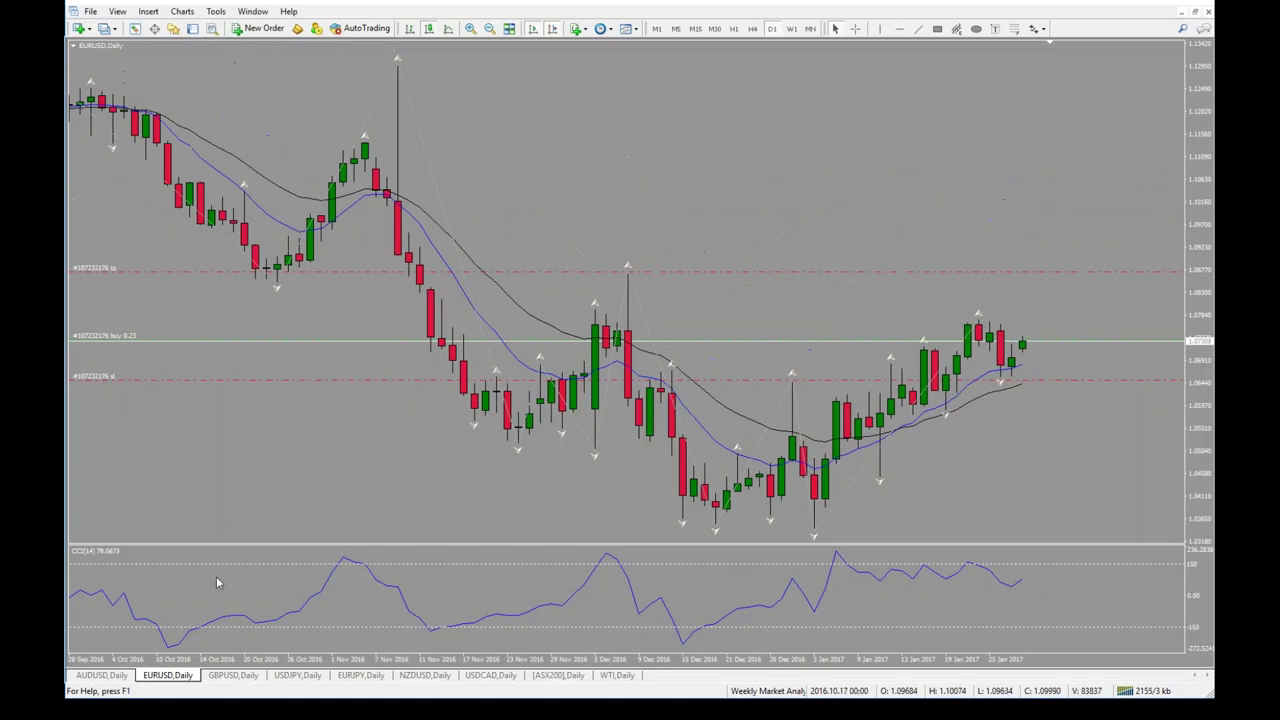
- On the GBPUSD daily chart, replace the July–September range box with a thin horizontal zone at about 1.28, running from late June 2016 past the latest candle
{"action": "left_click", "coordinate": [233, 675]}
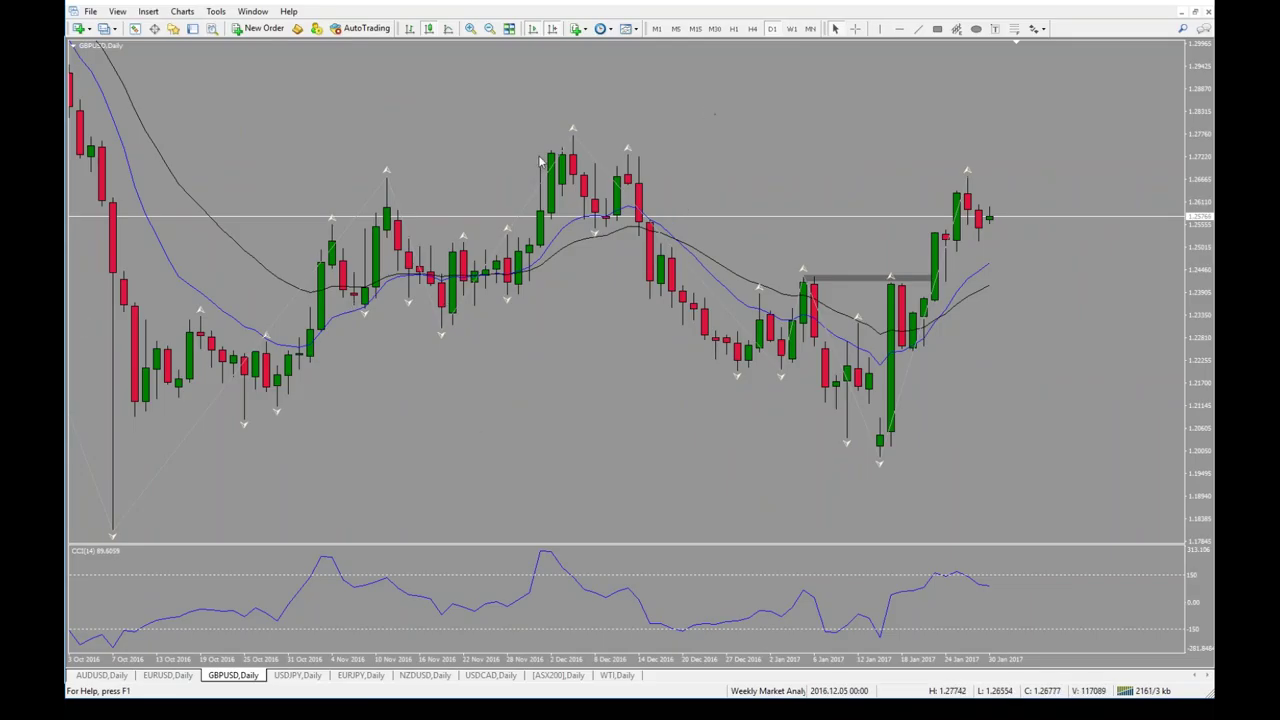
{"action": "left_click", "coordinate": [489, 30]}
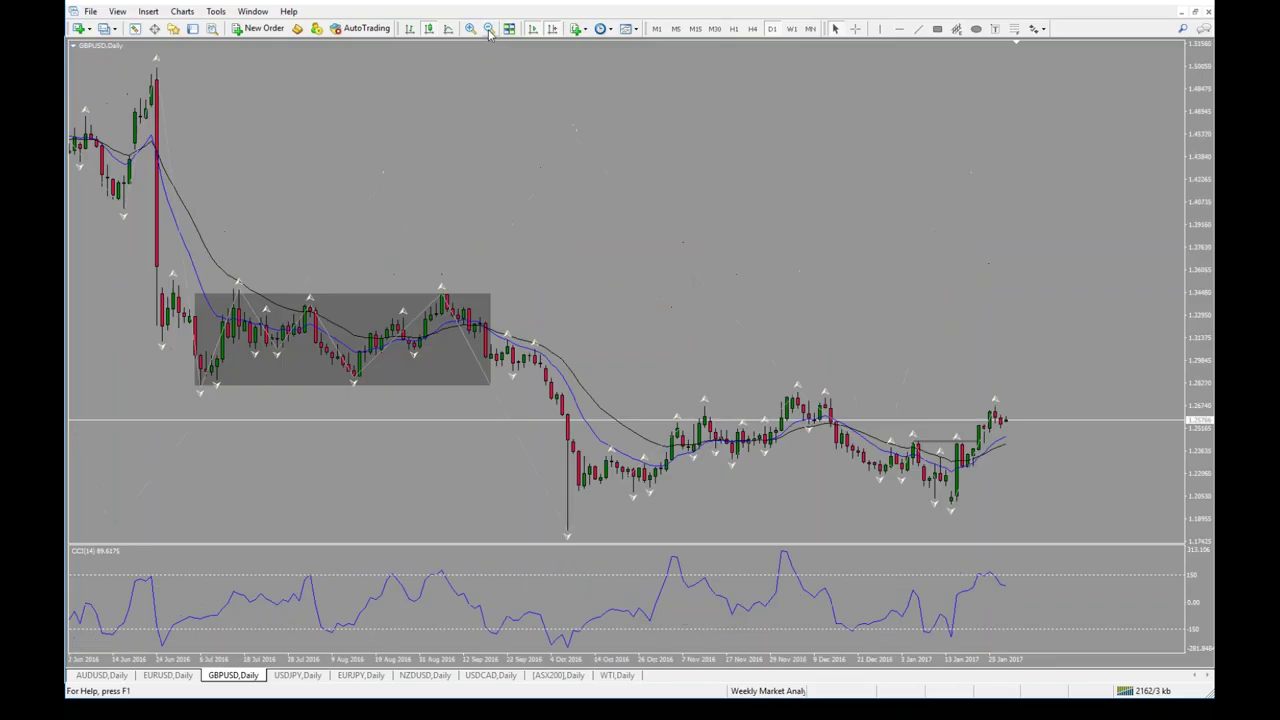
{"action": "left_click", "coordinate": [937, 30]}
{"action": "left_click_drag", "start_coordinate": [752, 390], "coordinate": [1068, 397]}
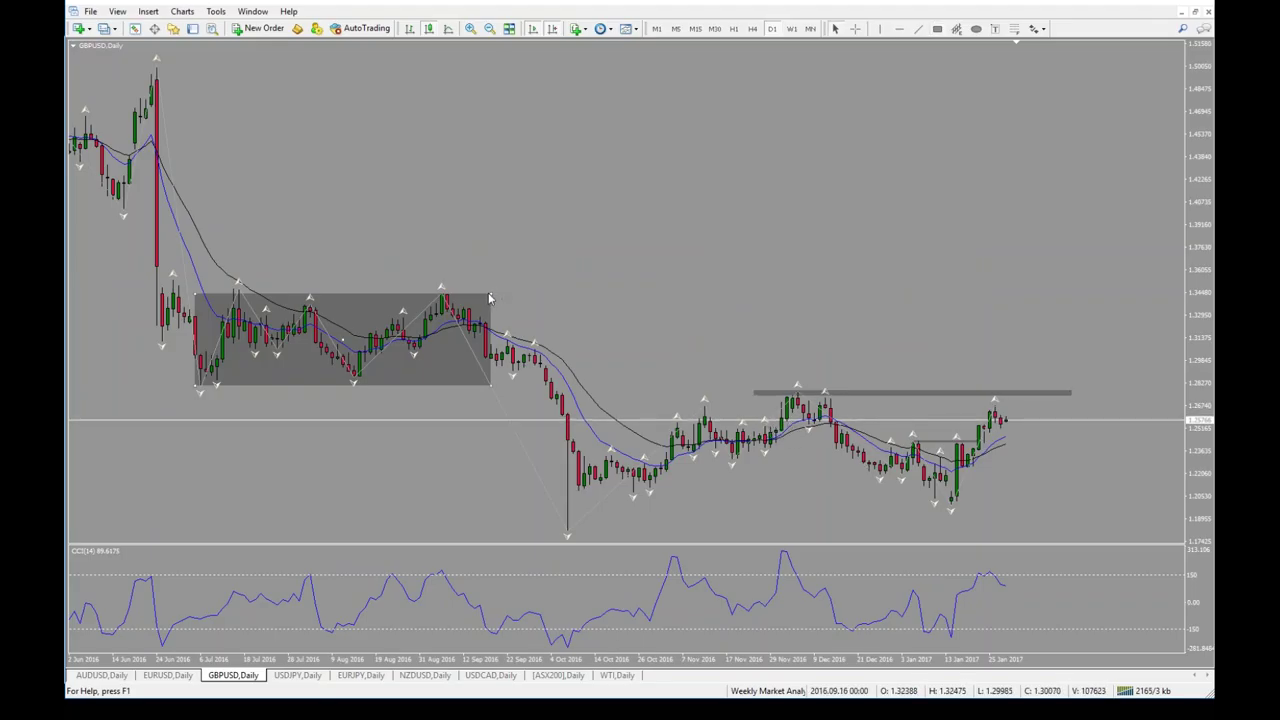
{"action": "key", "text": "Delete"}
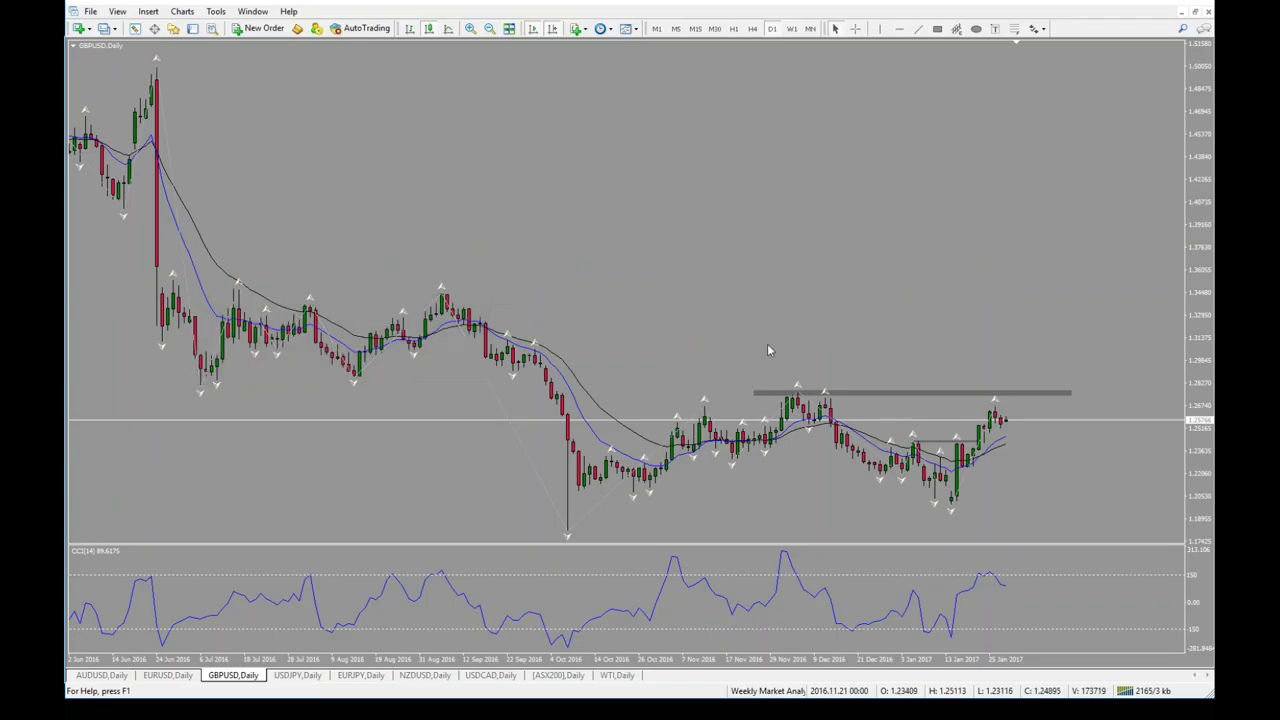
{"action": "left_click_drag", "start_coordinate": [756, 394], "coordinate": [150, 386]}
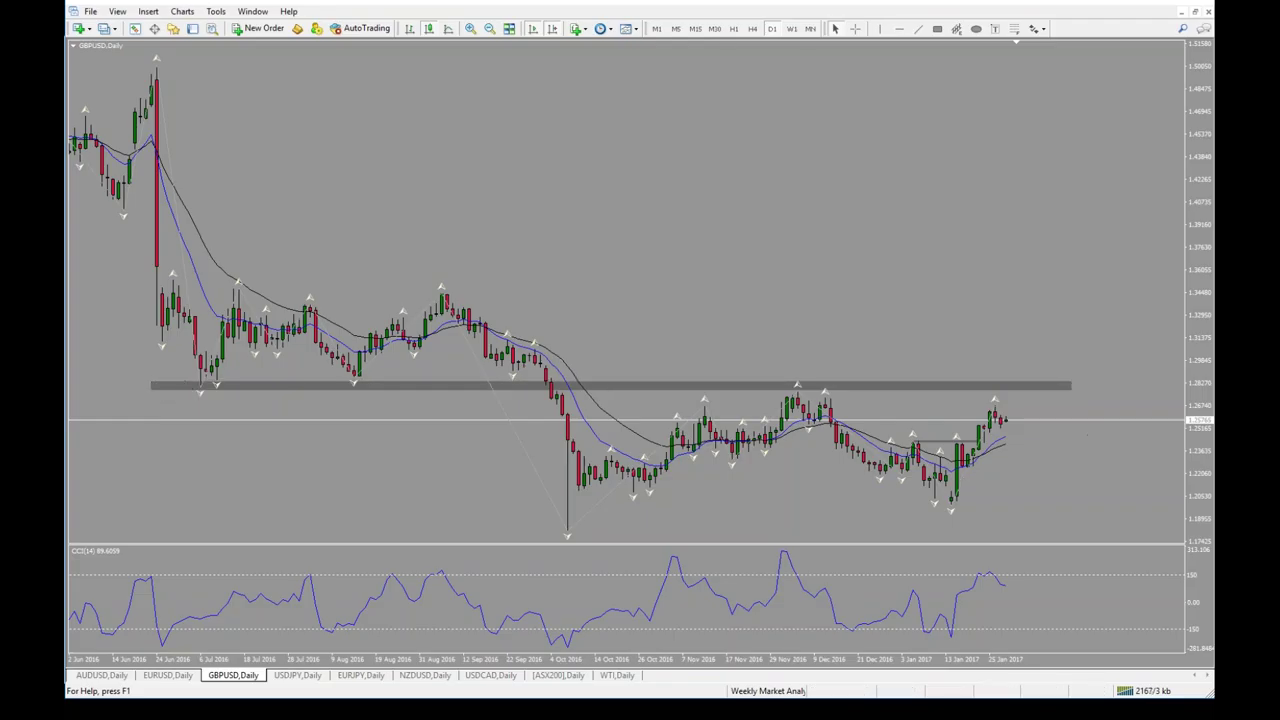
- Draw ink arrows for the July and August bounces up from the zone and the December fall away from it
{"action": "mouse_move", "coordinate": [207, 388]}
{"action": "left_mouse_down"}
{"action": "mouse_move", "coordinate": [258, 322]}
{"action": "mouse_move", "coordinate": [256, 342]}
{"action": "left_mouse_up"}
{"action": "mouse_move", "coordinate": [353, 383]}
{"action": "left_mouse_down"}
{"action": "mouse_move", "coordinate": [418, 320]}
{"action": "mouse_move", "coordinate": [399, 327]}
{"action": "mouse_move", "coordinate": [414, 354]}
{"action": "left_mouse_up"}
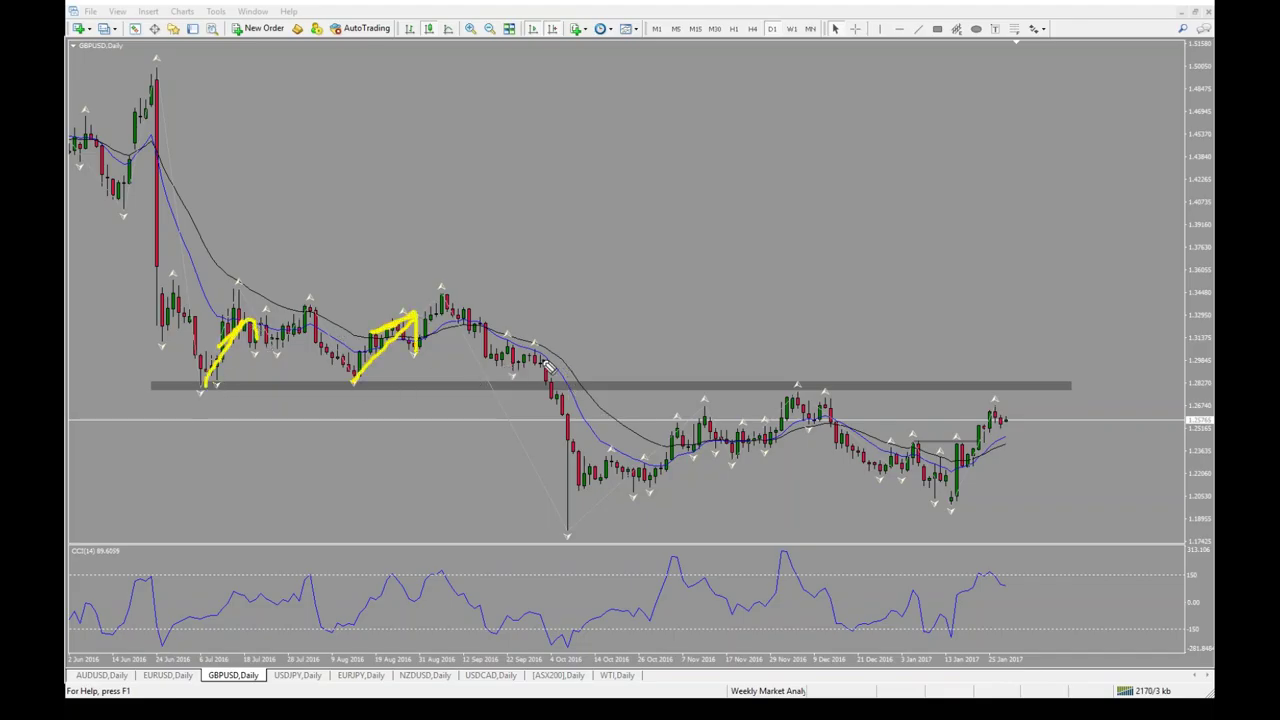
{"action": "mouse_move", "coordinate": [808, 397]}
{"action": "left_mouse_down"}
{"action": "mouse_move", "coordinate": [862, 462]}
{"action": "mouse_move", "coordinate": [866, 432]}
{"action": "left_mouse_up"}
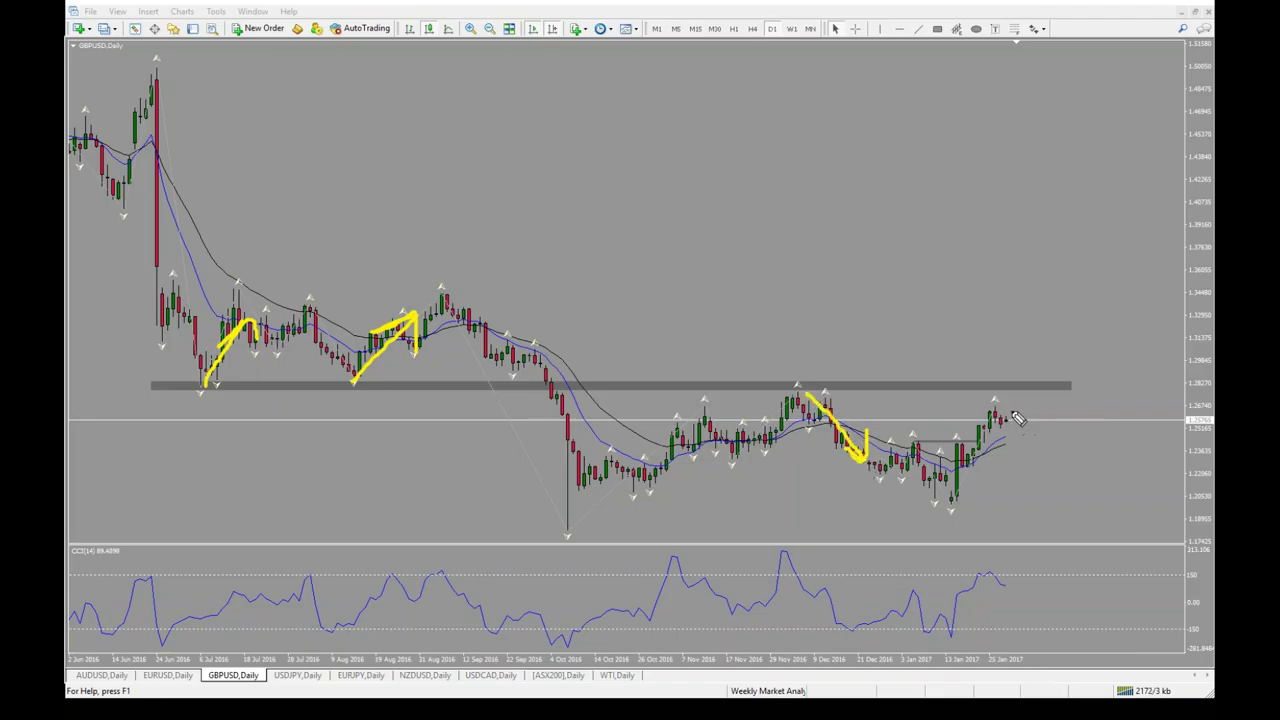
- Circle the zone just ahead of the latest price, draw arrows for a downward and an upward scenario, then clear the ink
{"action": "mouse_move", "coordinate": [1022, 388]}
{"action": "left_mouse_down"}
{"action": "mouse_move", "coordinate": [1026, 378]}
{"action": "mouse_move", "coordinate": [1012, 382]}
{"action": "mouse_move", "coordinate": [1025, 399]}
{"action": "left_mouse_up"}
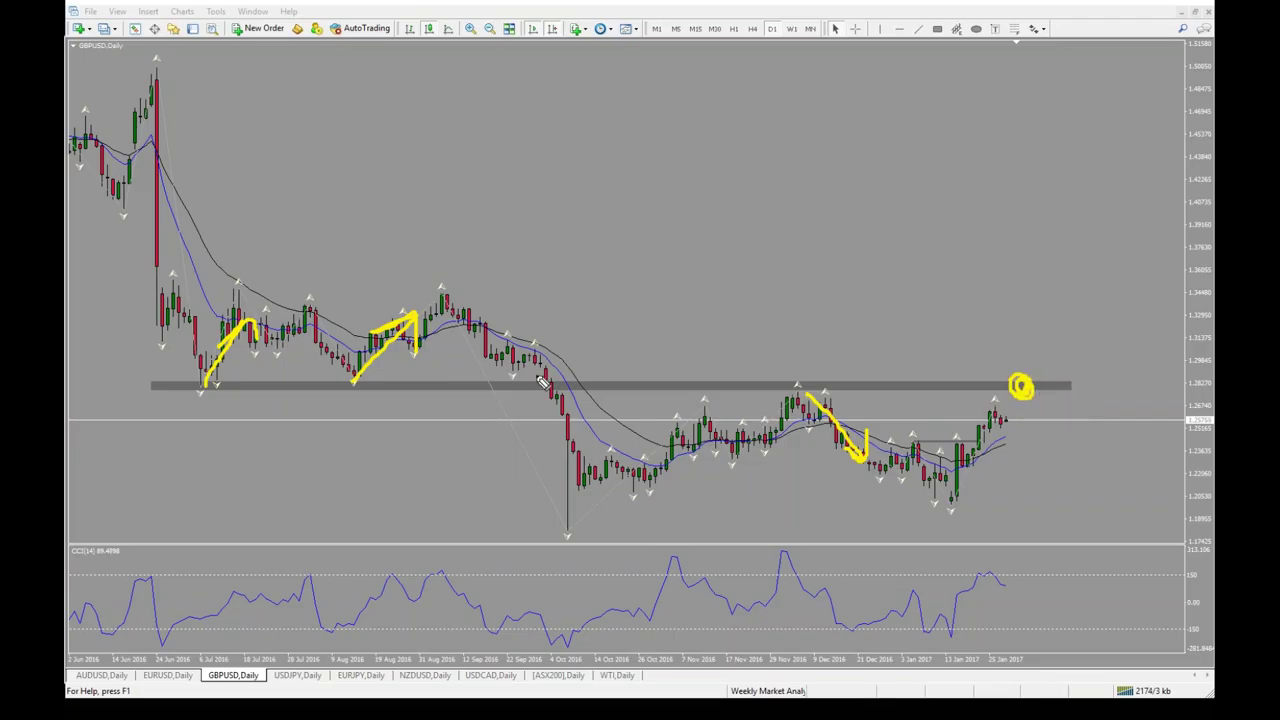
{"action": "mouse_move", "coordinate": [1040, 402]}
{"action": "left_mouse_down"}
{"action": "mouse_move", "coordinate": [1088, 482]}
{"action": "mouse_move", "coordinate": [1093, 442]}
{"action": "left_mouse_up"}
{"action": "mouse_move", "coordinate": [1055, 362]}
{"action": "left_mouse_down"}
{"action": "mouse_move", "coordinate": [1120, 290]}
{"action": "mouse_move", "coordinate": [1124, 313]}
{"action": "left_mouse_up"}
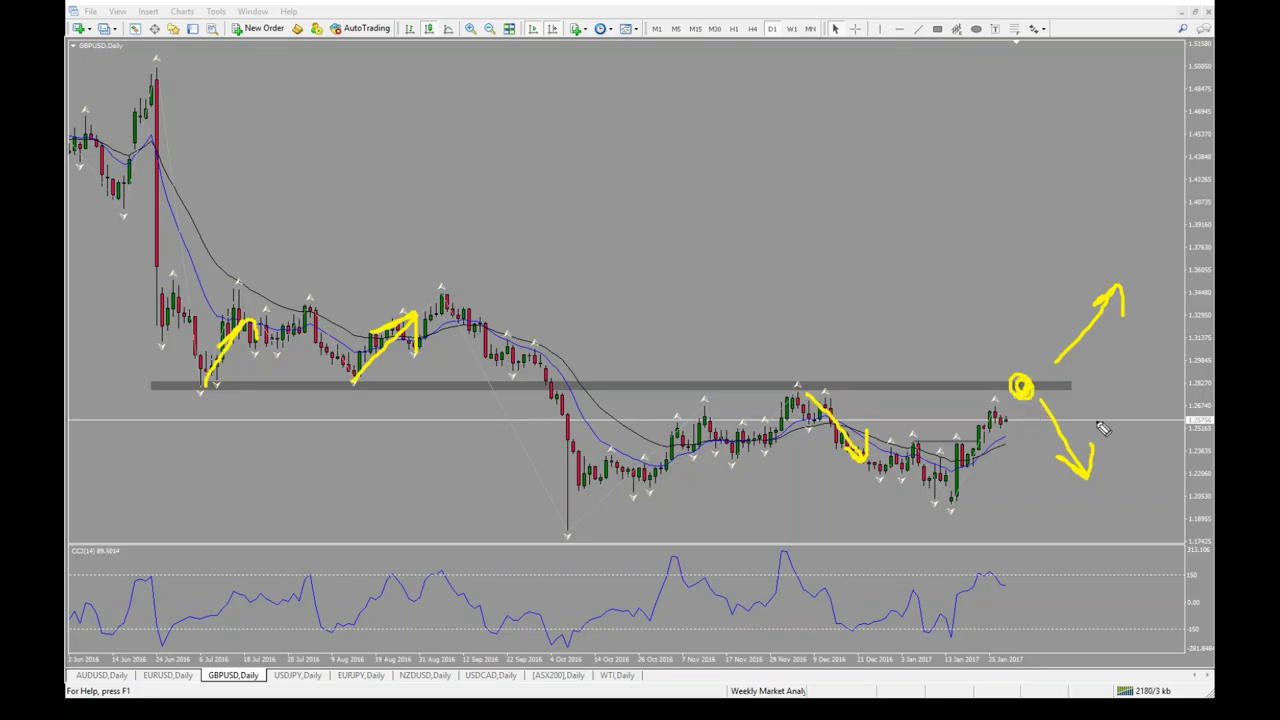
{"action": "key", "text": "Escape"}
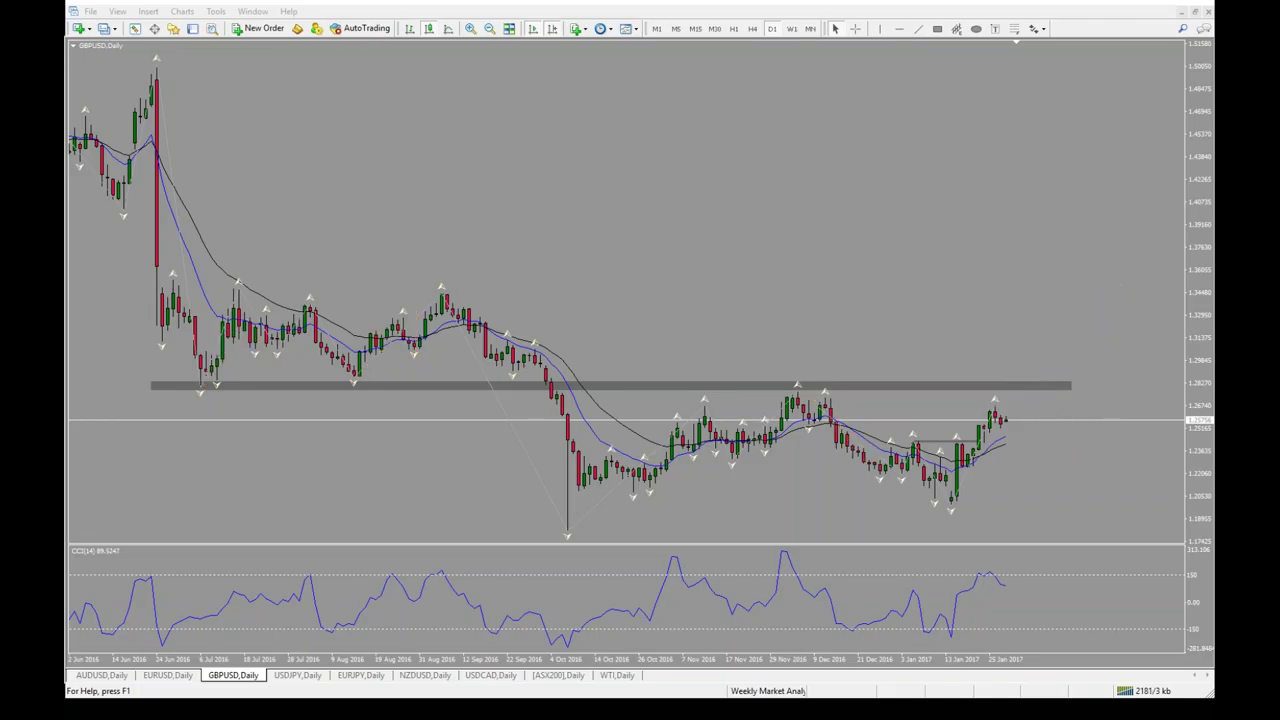
- Sketch a candle reaching down to the moving averages with a small bar beside it, plus an entry line and an upward arrow
{"action": "left_click", "coordinate": [470, 28]}
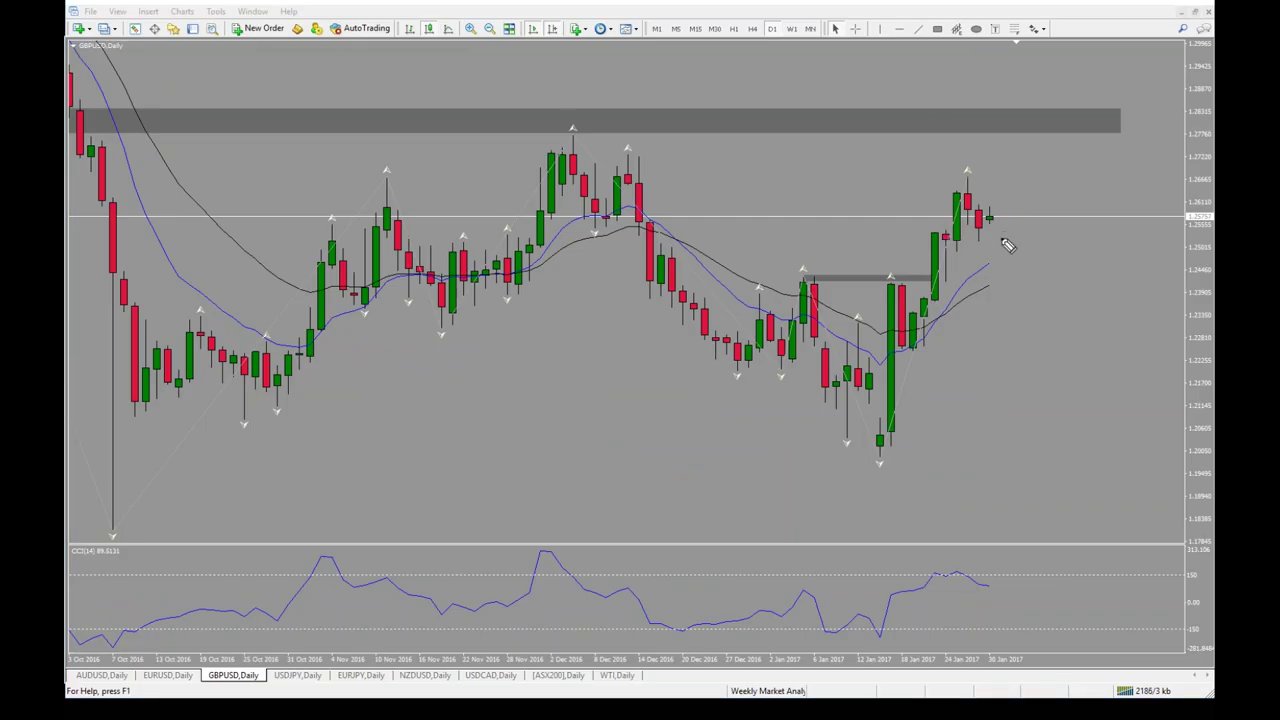
{"action": "mouse_move", "coordinate": [992, 228]}
{"action": "left_mouse_down"}
{"action": "mouse_move", "coordinate": [992, 244]}
{"action": "mouse_move", "coordinate": [990, 222]}
{"action": "mouse_move", "coordinate": [997, 247]}
{"action": "mouse_move", "coordinate": [1012, 240]}
{"action": "left_mouse_up"}
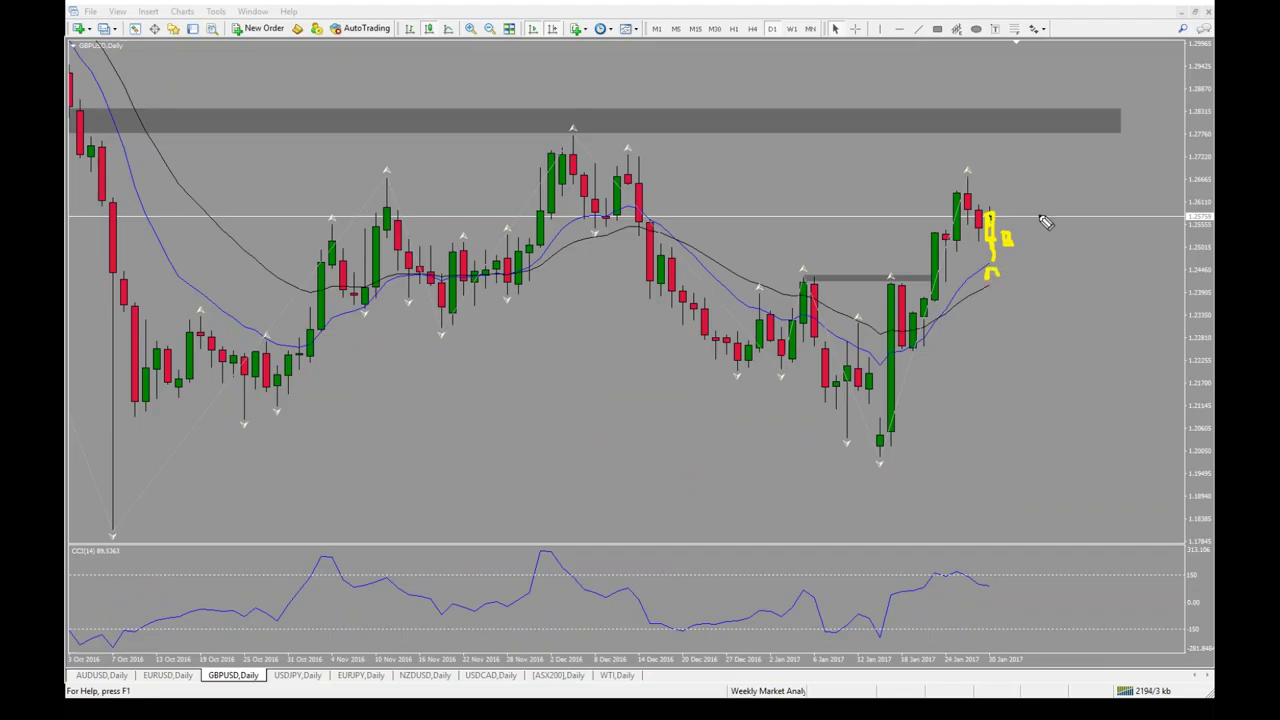
{"action": "mouse_move", "coordinate": [1022, 231]}
{"action": "left_mouse_down"}
{"action": "mouse_move", "coordinate": [1046, 231]}
{"action": "mouse_move", "coordinate": [1066, 176]}
{"action": "mouse_move", "coordinate": [1050, 180]}
{"action": "left_mouse_up"}
- Draw double arrows for the target distance up to the zone and the stop distance below the entry line
{"action": "mouse_move", "coordinate": [1100, 137]}
{"action": "left_mouse_down"}
{"action": "mouse_move", "coordinate": [1104, 232]}
{"action": "mouse_move", "coordinate": [1110, 212]}
{"action": "left_mouse_up"}
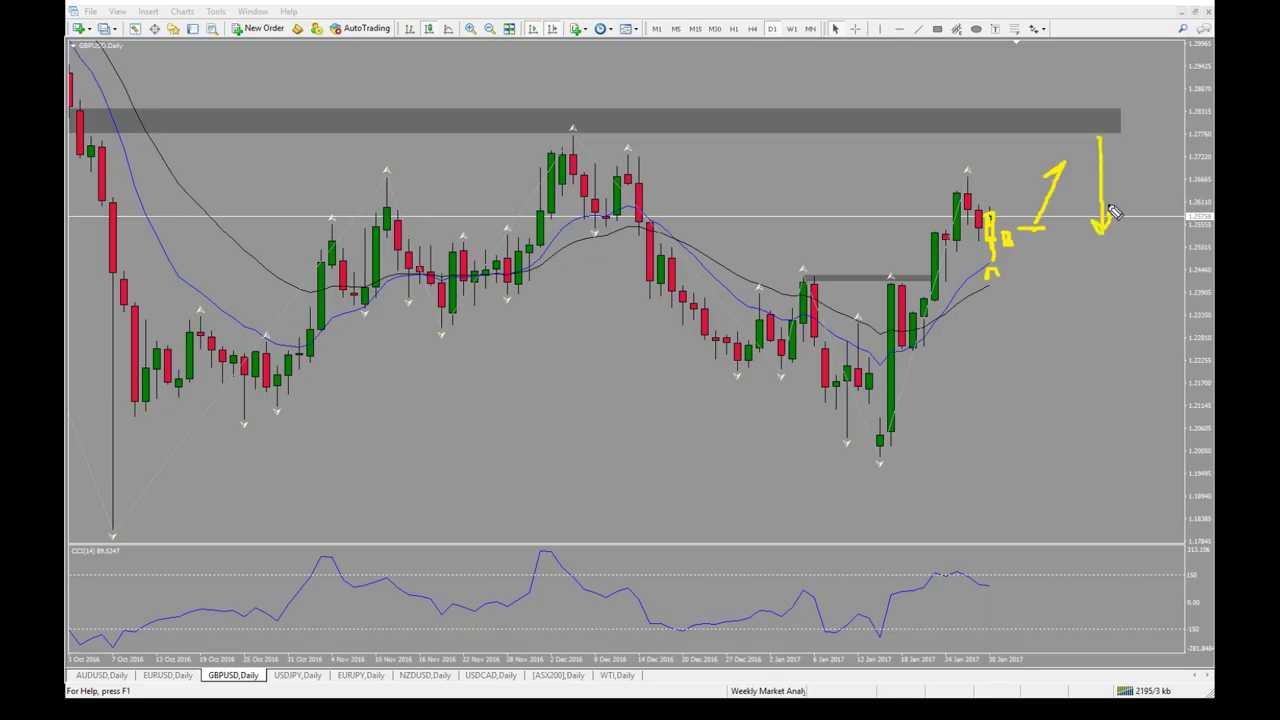
{"action": "left_click_drag", "start_coordinate": [1098, 138], "coordinate": [1118, 158]}
{"action": "left_click_drag", "start_coordinate": [1045, 240], "coordinate": [1046, 276]}
- Write the ratio 2:1 under the target arrow, shade the zone over the recent candles, then clear the ink
{"action": "mouse_move", "coordinate": [1046, 276]}
{"action": "left_mouse_down"}
{"action": "mouse_move", "coordinate": [1048, 237]}
{"action": "mouse_move", "coordinate": [1043, 246]}
{"action": "mouse_move", "coordinate": [1097, 256]}
{"action": "mouse_move", "coordinate": [1121, 289]}
{"action": "left_mouse_up"}
{"action": "left_click", "coordinate": [1111, 266]}
{"action": "left_click", "coordinate": [1111, 278]}
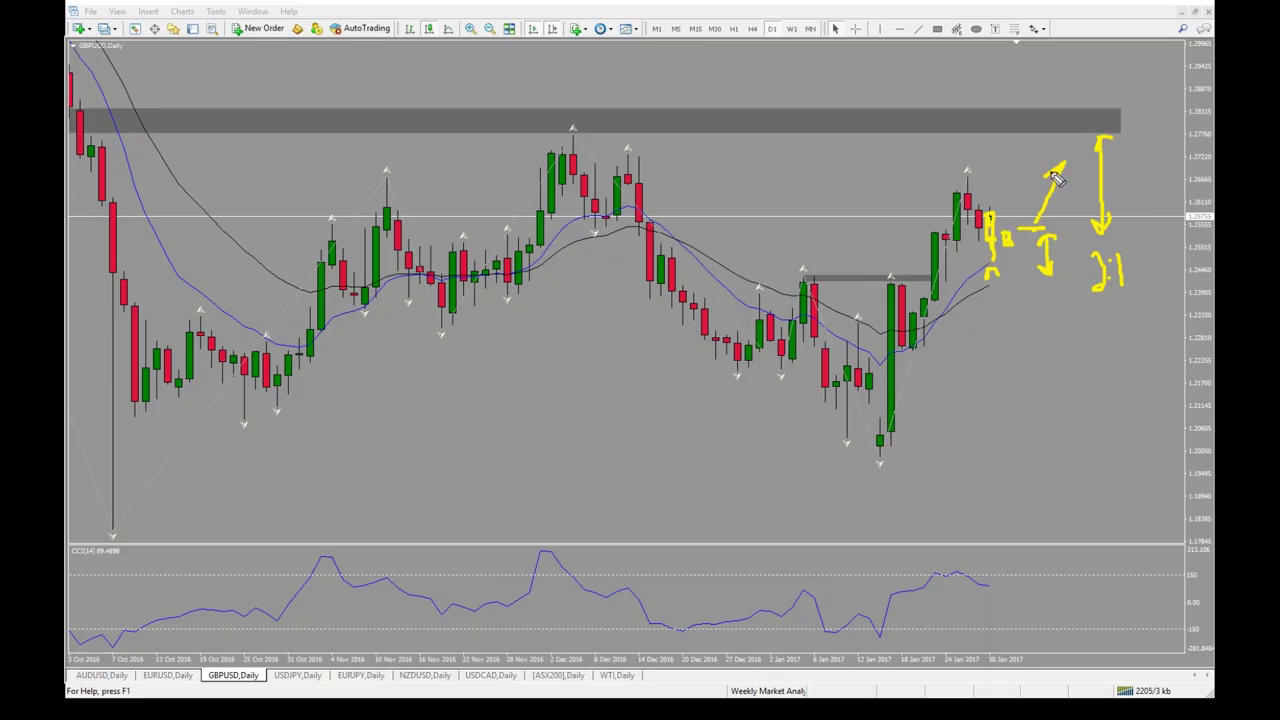
{"action": "mouse_move", "coordinate": [1043, 117]}
{"action": "left_mouse_down"}
{"action": "mouse_move", "coordinate": [905, 122]}
{"action": "mouse_move", "coordinate": [1101, 130]}
{"action": "mouse_move", "coordinate": [936, 130]}
{"action": "mouse_move", "coordinate": [1100, 122]}
{"action": "left_mouse_up"}
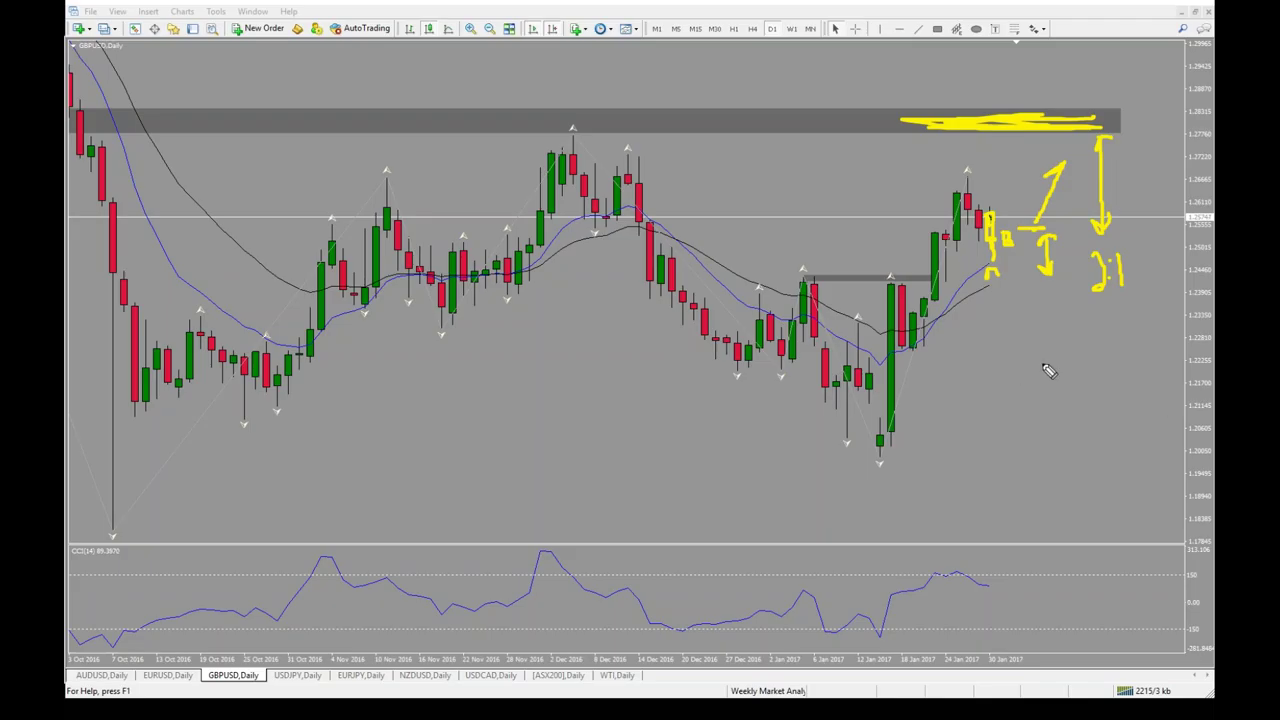
{"action": "key", "text": "e"}
- Draw an arrow up to the circled zone and another for the fall from it, mark the zone above late November, then clear the ink
{"action": "mouse_move", "coordinate": [1006, 218]}
{"action": "left_mouse_down"}
{"action": "mouse_move", "coordinate": [1061, 147]}
{"action": "mouse_move", "coordinate": [1035, 158]}
{"action": "mouse_move", "coordinate": [1064, 172]}
{"action": "left_mouse_up"}
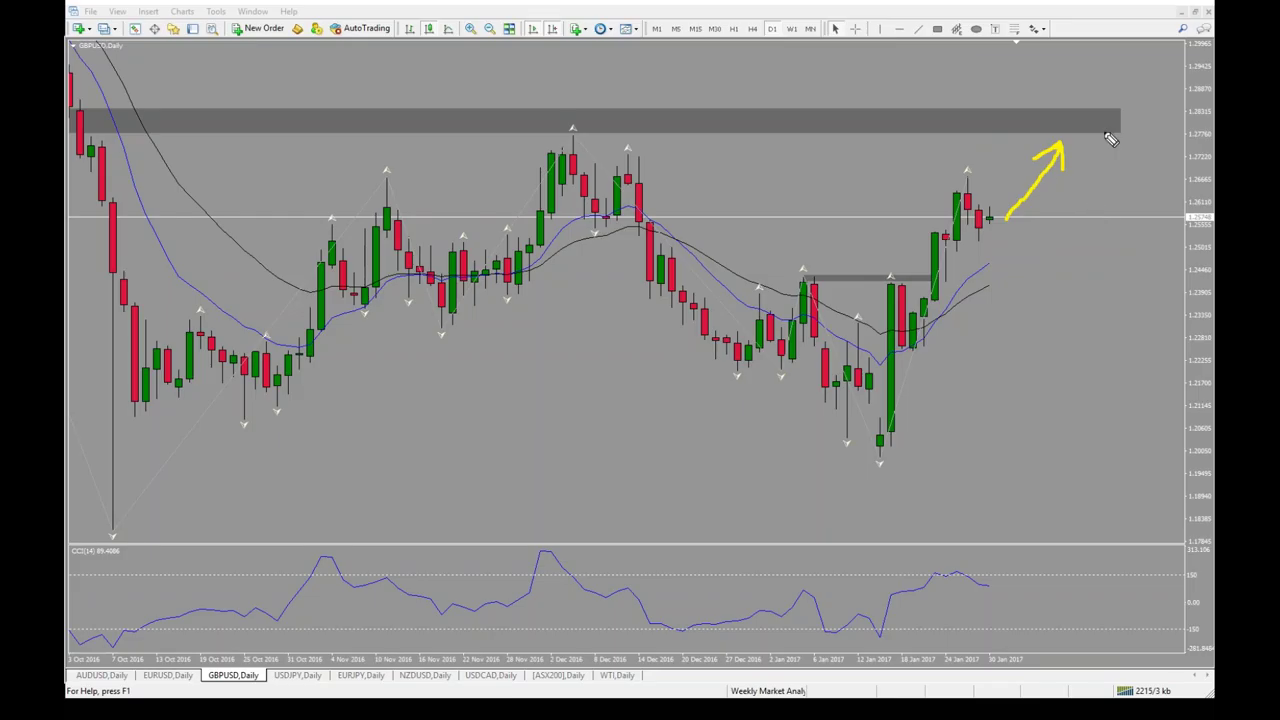
{"action": "left_click_drag", "start_coordinate": [1100, 106], "coordinate": [1078, 142]}
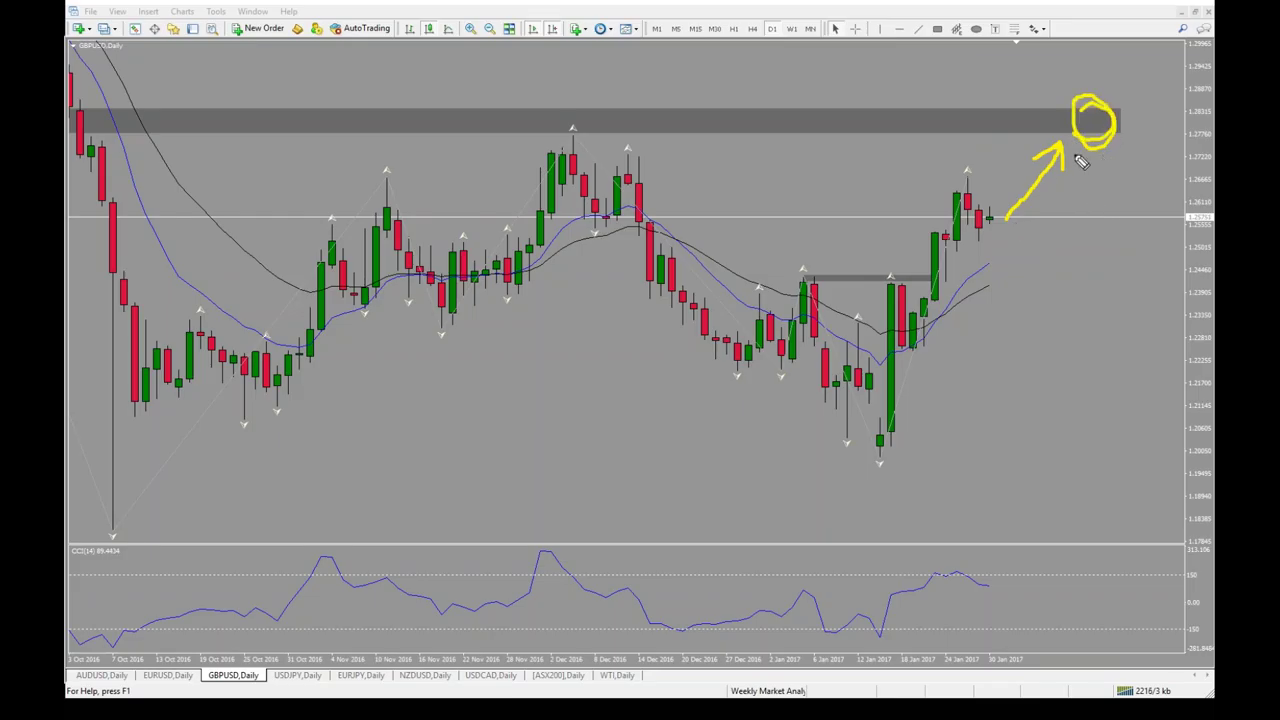
{"action": "mouse_move", "coordinate": [1105, 159]}
{"action": "left_mouse_down"}
{"action": "mouse_move", "coordinate": [1148, 308]}
{"action": "mouse_move", "coordinate": [1160, 266]}
{"action": "left_mouse_up"}
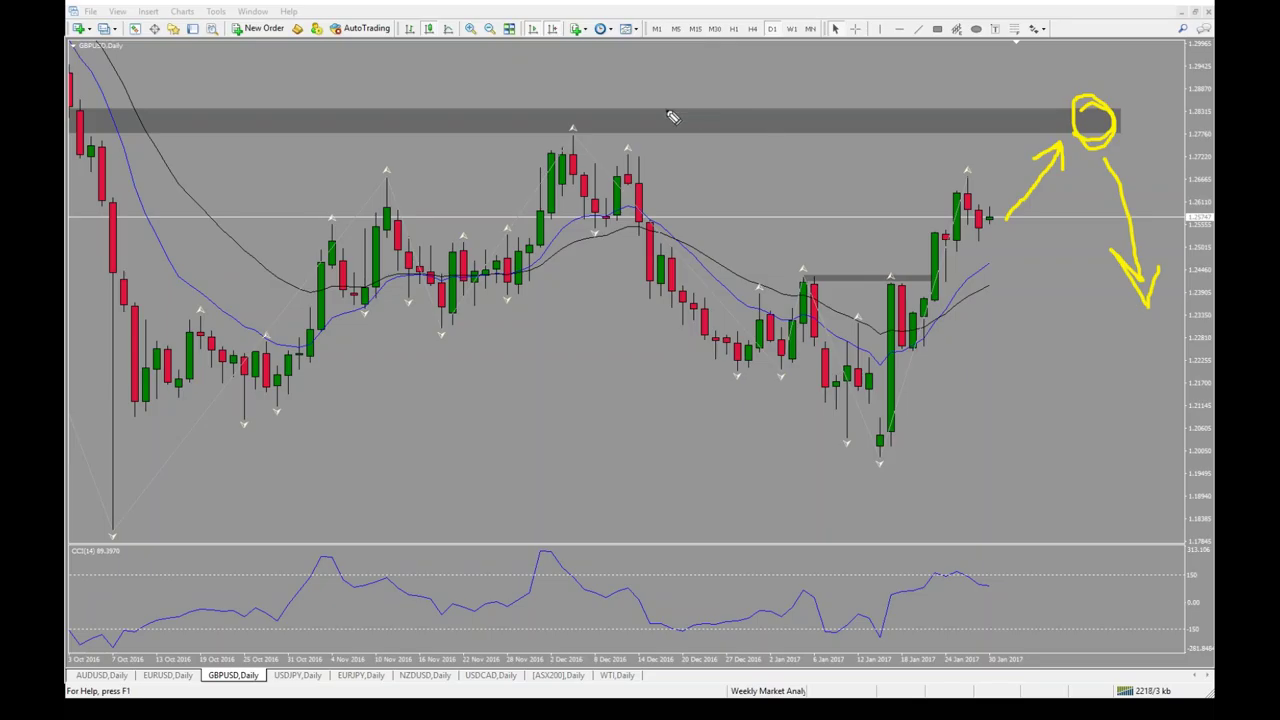
{"action": "mouse_move", "coordinate": [533, 118]}
{"action": "left_mouse_down"}
{"action": "mouse_move", "coordinate": [715, 135]}
{"action": "mouse_move", "coordinate": [1072, 127]}
{"action": "mouse_move", "coordinate": [550, 124]}
{"action": "left_mouse_up"}
{"action": "key", "text": "Escape"}
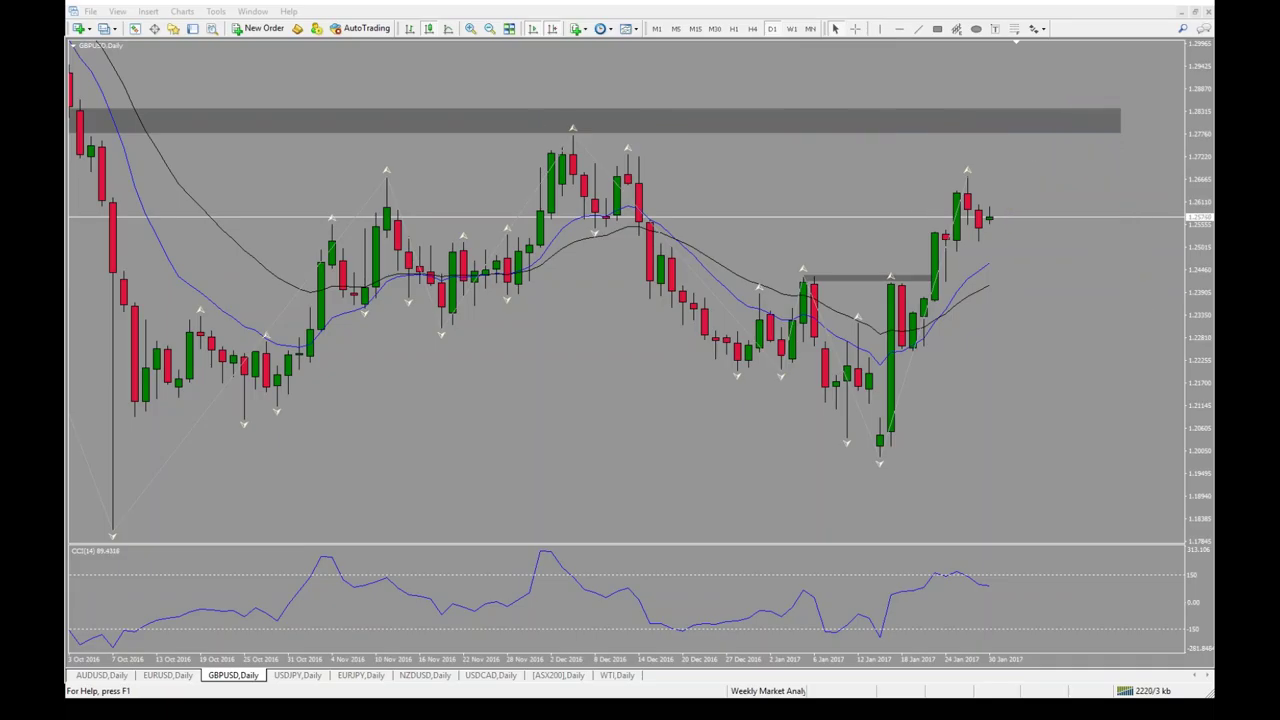
- Move on to USDJPY, circle the 31 January JPY events and their tentative times on the economic calendar, then clear the ink
{"action": "left_click", "coordinate": [298, 675]}
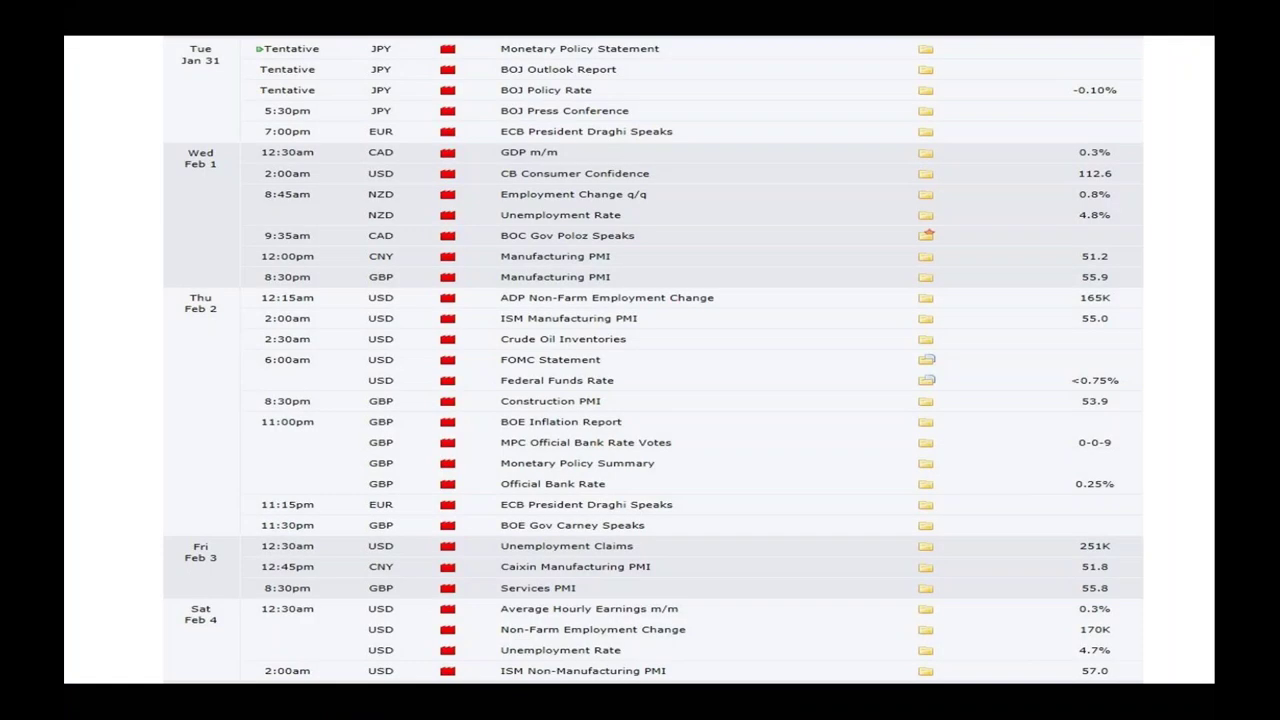
{"action": "mouse_move", "coordinate": [377, 38]}
{"action": "left_mouse_down"}
{"action": "mouse_move", "coordinate": [354, 115]}
{"action": "mouse_move", "coordinate": [432, 134]}
{"action": "mouse_move", "coordinate": [625, 142]}
{"action": "mouse_move", "coordinate": [693, 100]}
{"action": "mouse_move", "coordinate": [629, 47]}
{"action": "mouse_move", "coordinate": [390, 48]}
{"action": "left_mouse_up"}
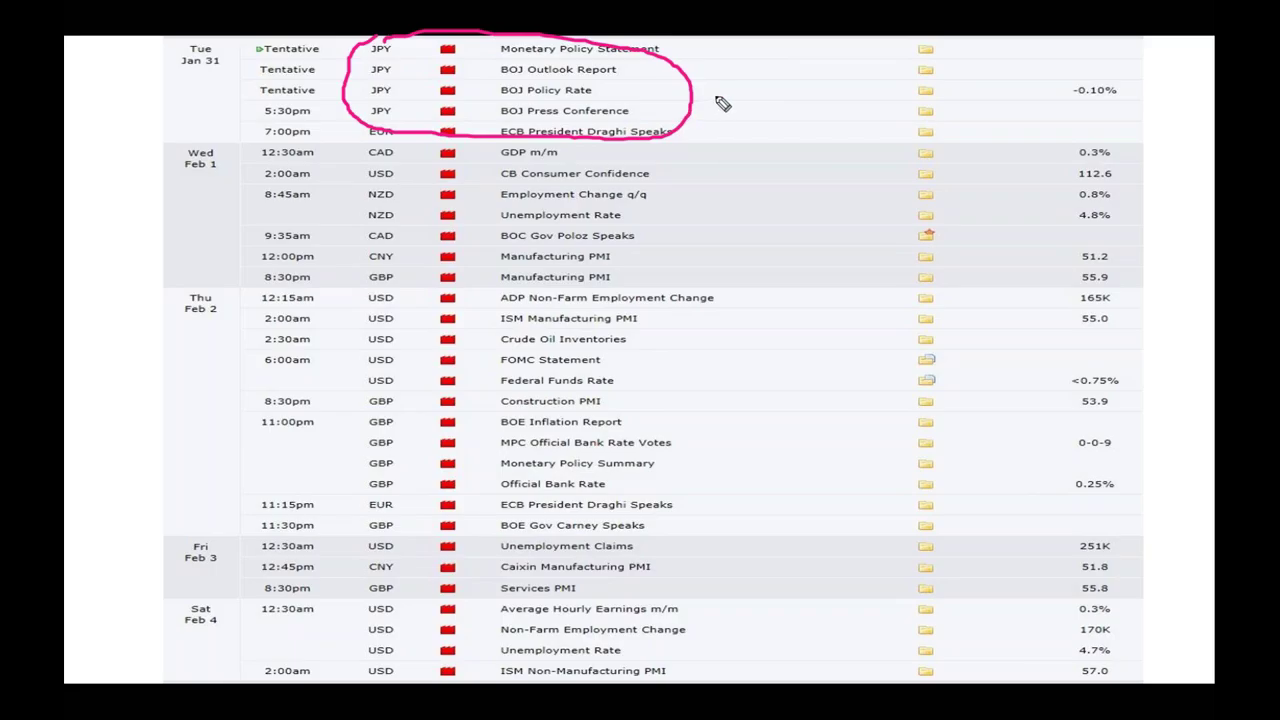
{"action": "mouse_move", "coordinate": [252, 46]}
{"action": "left_mouse_down"}
{"action": "mouse_move", "coordinate": [318, 112]}
{"action": "mouse_move", "coordinate": [340, 62]}
{"action": "mouse_move", "coordinate": [248, 63]}
{"action": "left_mouse_up"}
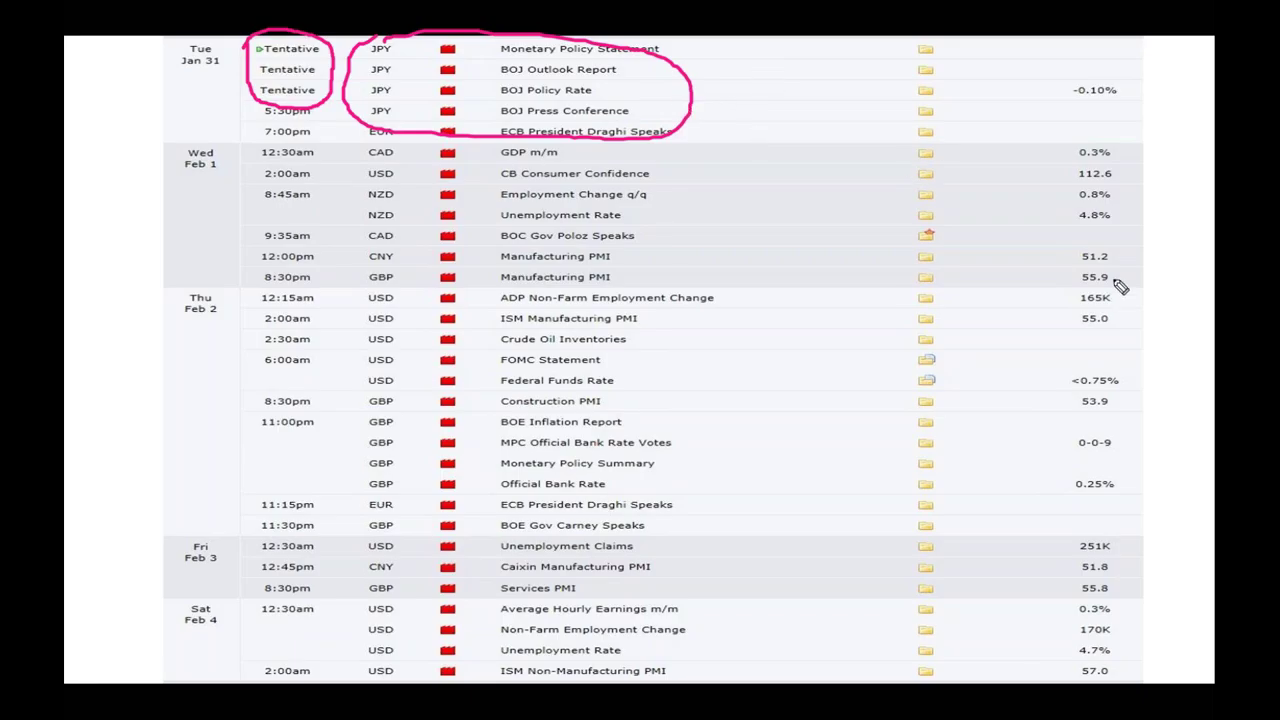
{"action": "key", "text": "Escape"}
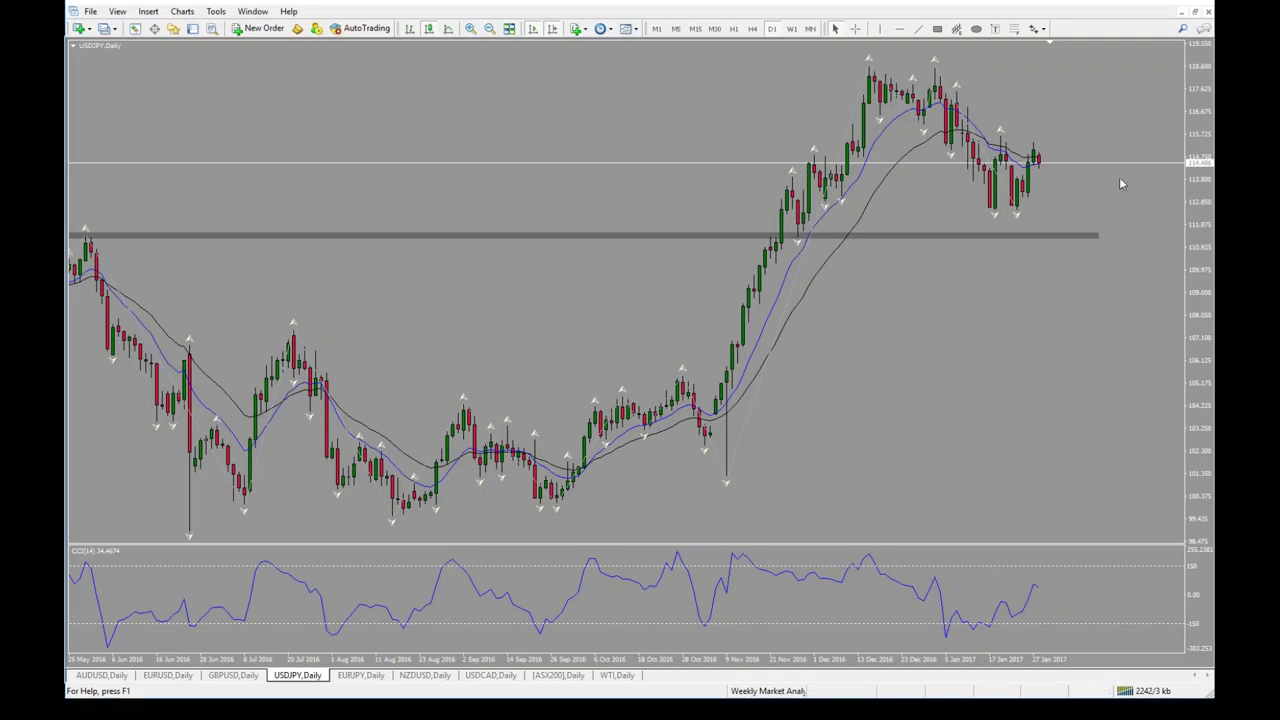
- Box the January trading range on the USDJPY daily chart with a rectangle from about 112.6 to 115.4
{"action": "left_click", "coordinate": [489, 29]}
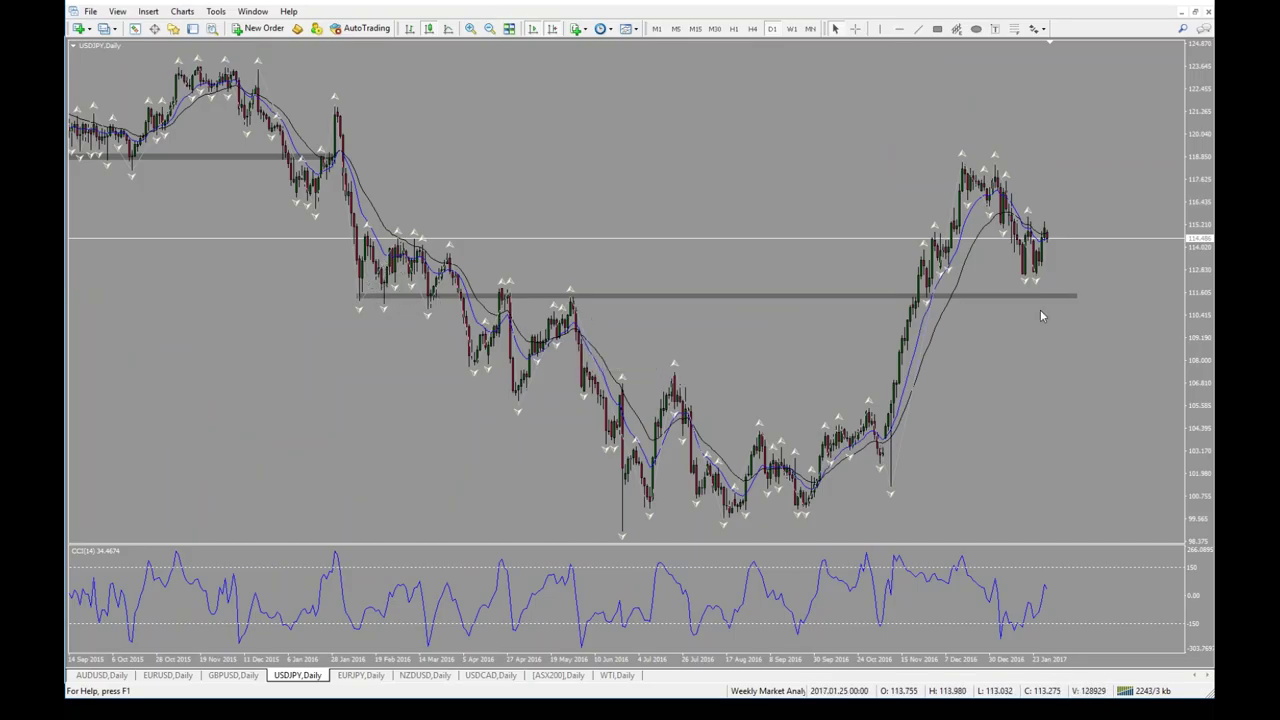
{"action": "left_click", "coordinate": [470, 29]}
{"action": "left_click", "coordinate": [470, 29]}
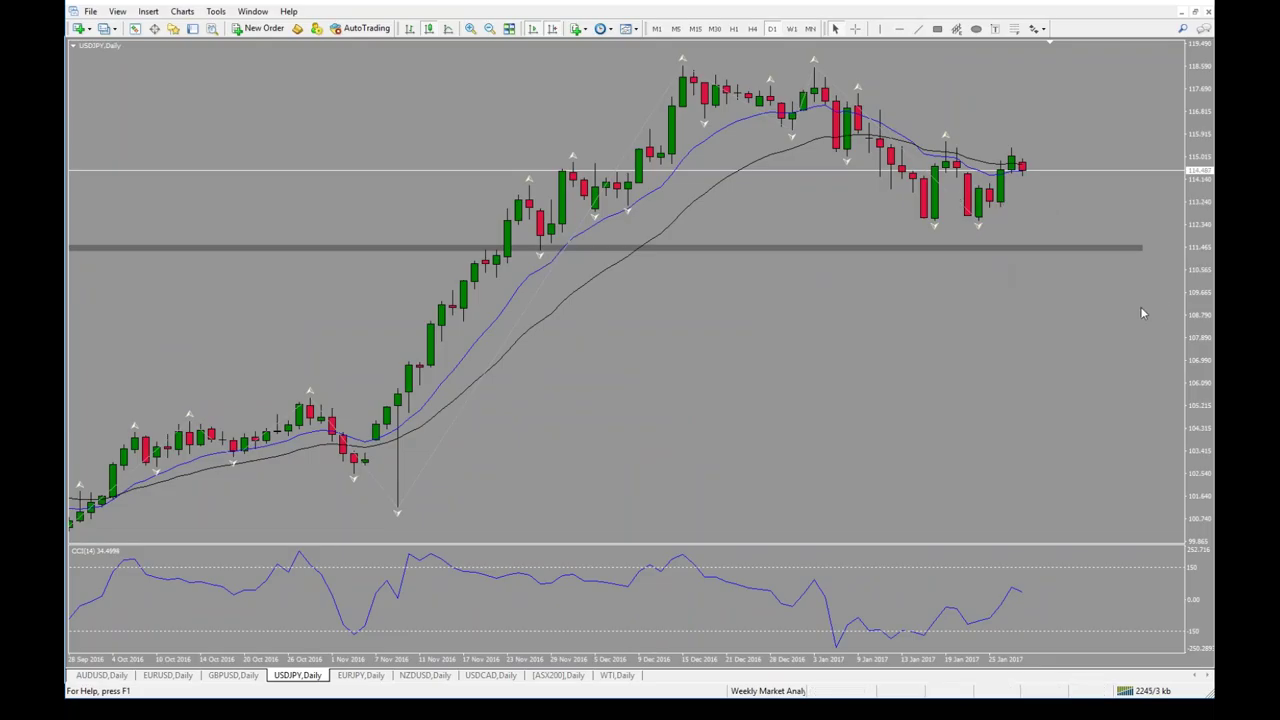
{"action": "left_click", "coordinate": [937, 28]}
{"action": "mouse_move", "coordinate": [956, 179]}
{"action": "left_mouse_down"}
{"action": "mouse_move", "coordinate": [913, 217]}
{"action": "mouse_move", "coordinate": [1055, 146]}
{"action": "left_mouse_up"}
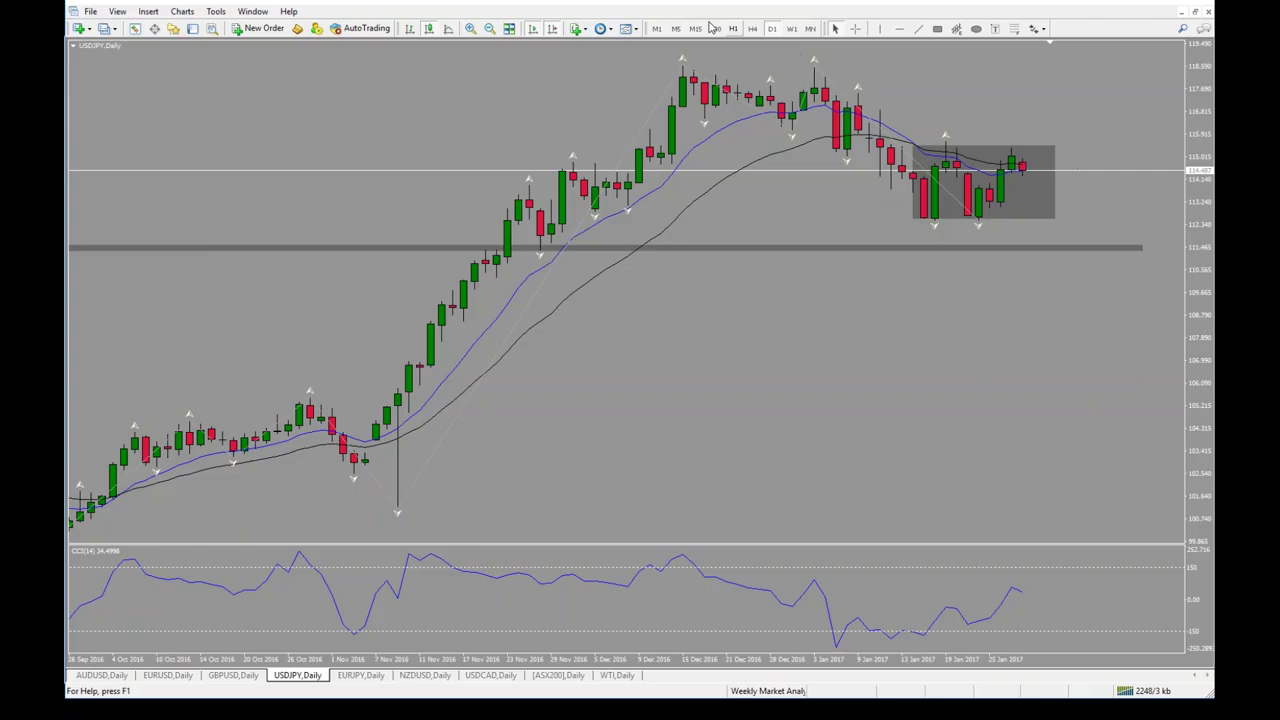
- Switch USDJPY to the H4 timeframe, mark the highs and lows of the candles at the latest peak with a downward arrow, then clear the ink
{"action": "left_click", "coordinate": [752, 28]}
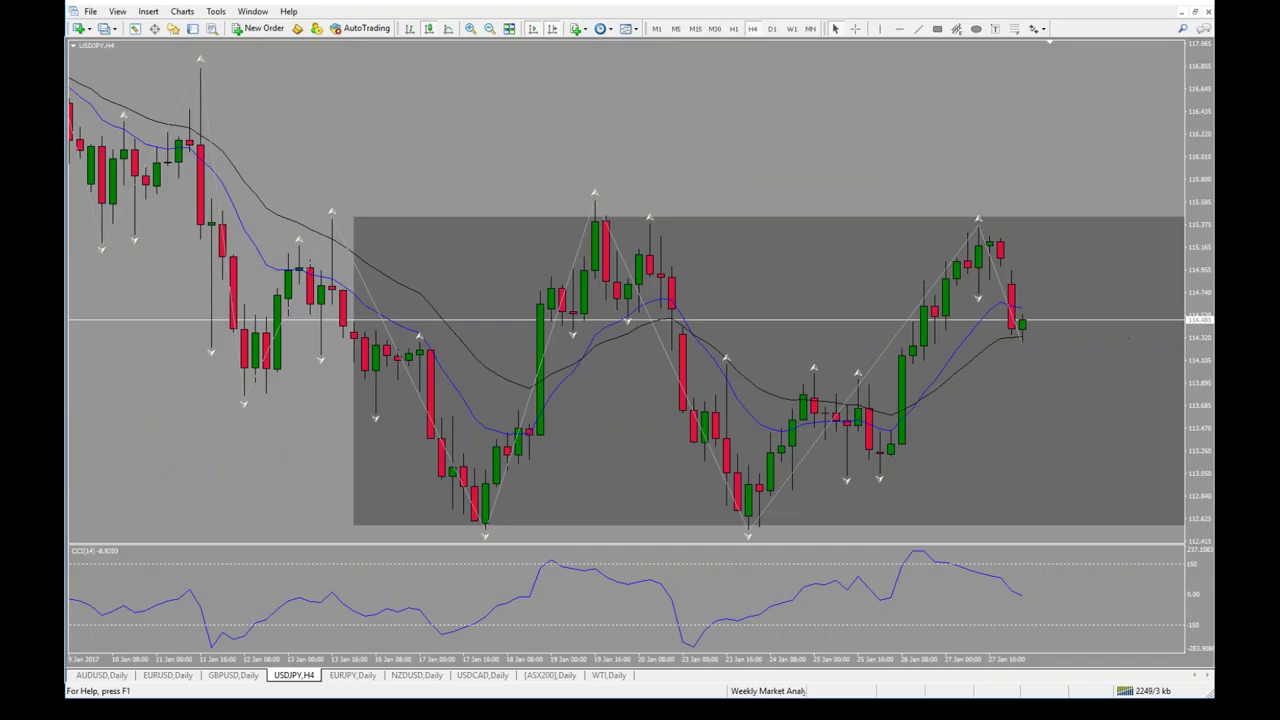
{"action": "left_click_drag", "start_coordinate": [971, 228], "coordinate": [993, 228]}
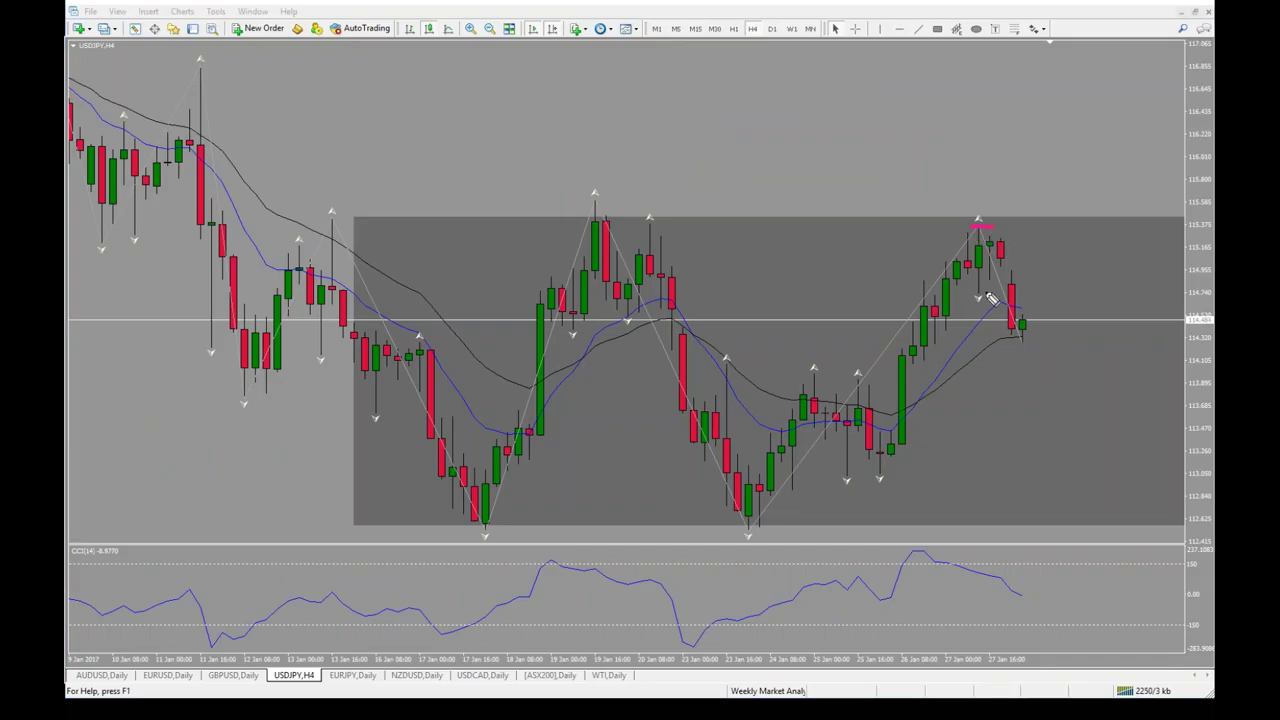
{"action": "double_click", "coordinate": [980, 229]}
{"action": "left_click_drag", "start_coordinate": [980, 298], "coordinate": [971, 297]}
{"action": "left_click_drag", "start_coordinate": [980, 232], "coordinate": [995, 232]}
{"action": "mouse_move", "coordinate": [986, 275]}
{"action": "left_mouse_down"}
{"action": "mouse_move", "coordinate": [1000, 275]}
{"action": "mouse_move", "coordinate": [1008, 236]}
{"action": "mouse_move", "coordinate": [1017, 321]}
{"action": "mouse_move", "coordinate": [1032, 297]}
{"action": "left_mouse_up"}
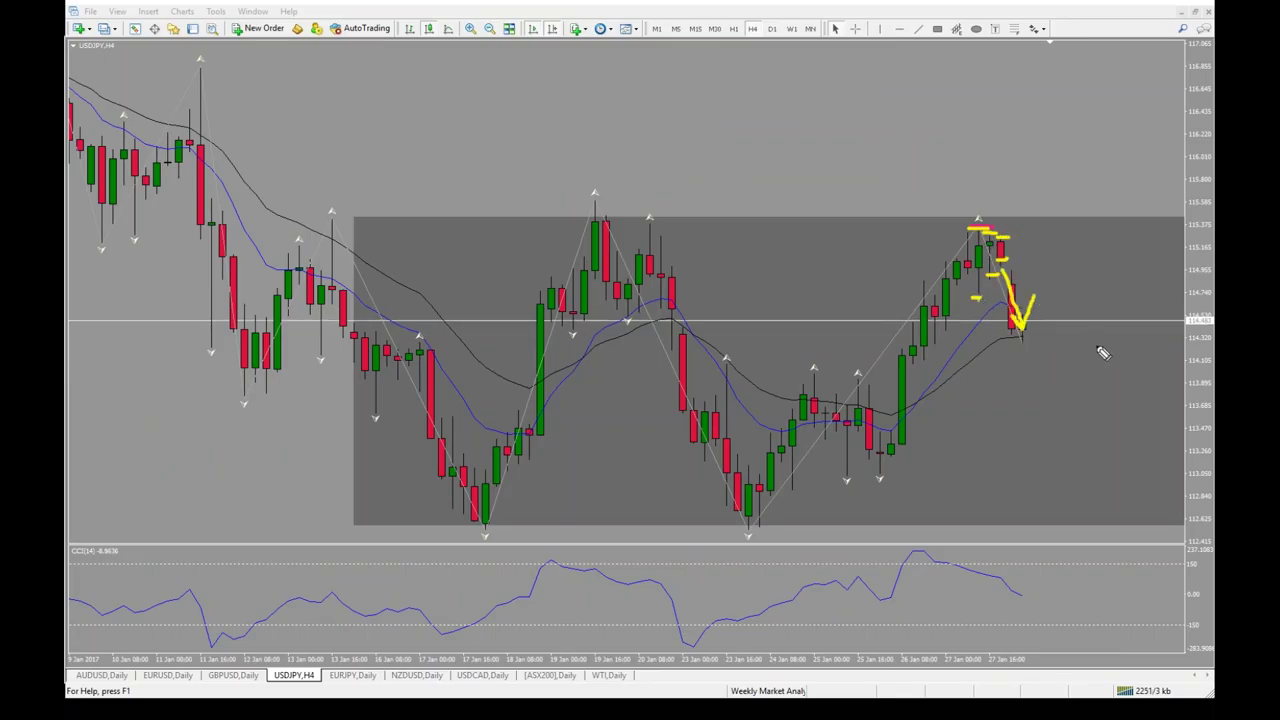
{"action": "key", "text": "Escape"}
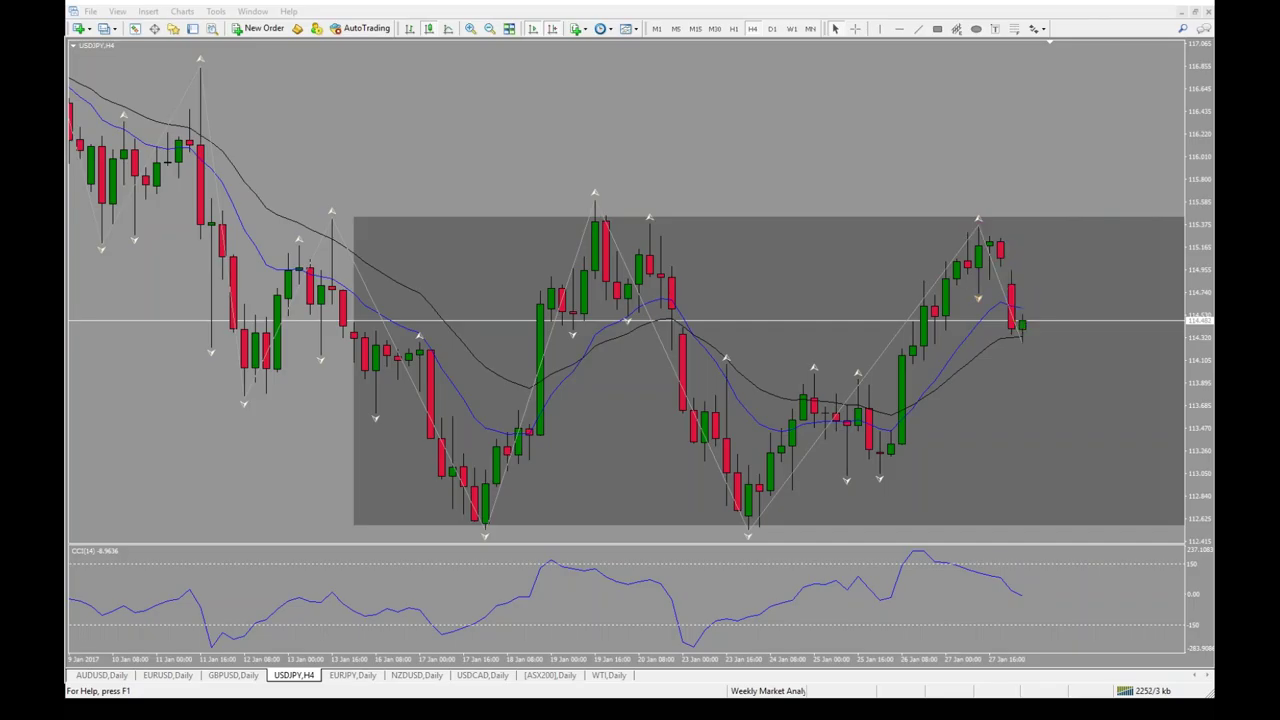
- Return USDJPY to the daily timeframe, draw an upward arrow and a downward arrow to the horizontal zone, then clear the ink
{"action": "left_click", "coordinate": [772, 28]}
{"action": "double_click", "coordinate": [1053, 151]}
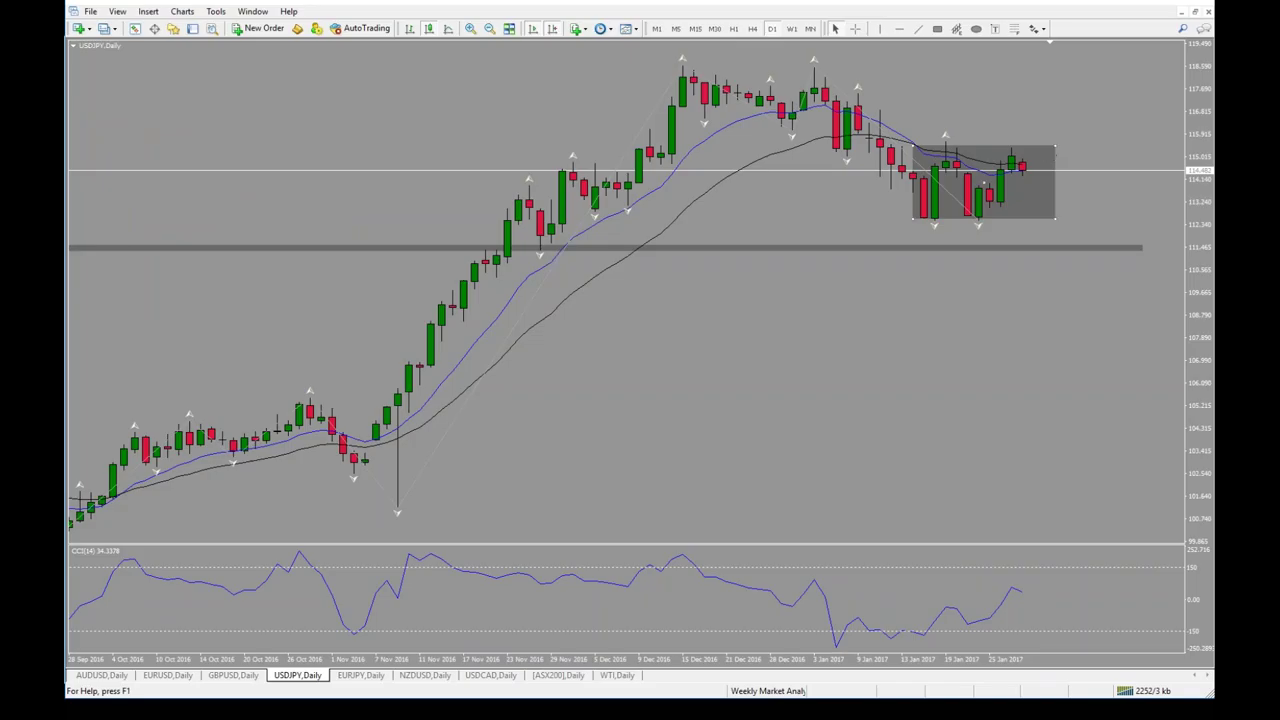
{"action": "double_click", "coordinate": [1055, 150]}
{"action": "mouse_move", "coordinate": [1028, 176]}
{"action": "left_mouse_down"}
{"action": "mouse_move", "coordinate": [1076, 100]}
{"action": "mouse_move", "coordinate": [1092, 132]}
{"action": "left_mouse_up"}
{"action": "left_click_drag", "start_coordinate": [1040, 197], "coordinate": [1086, 246]}
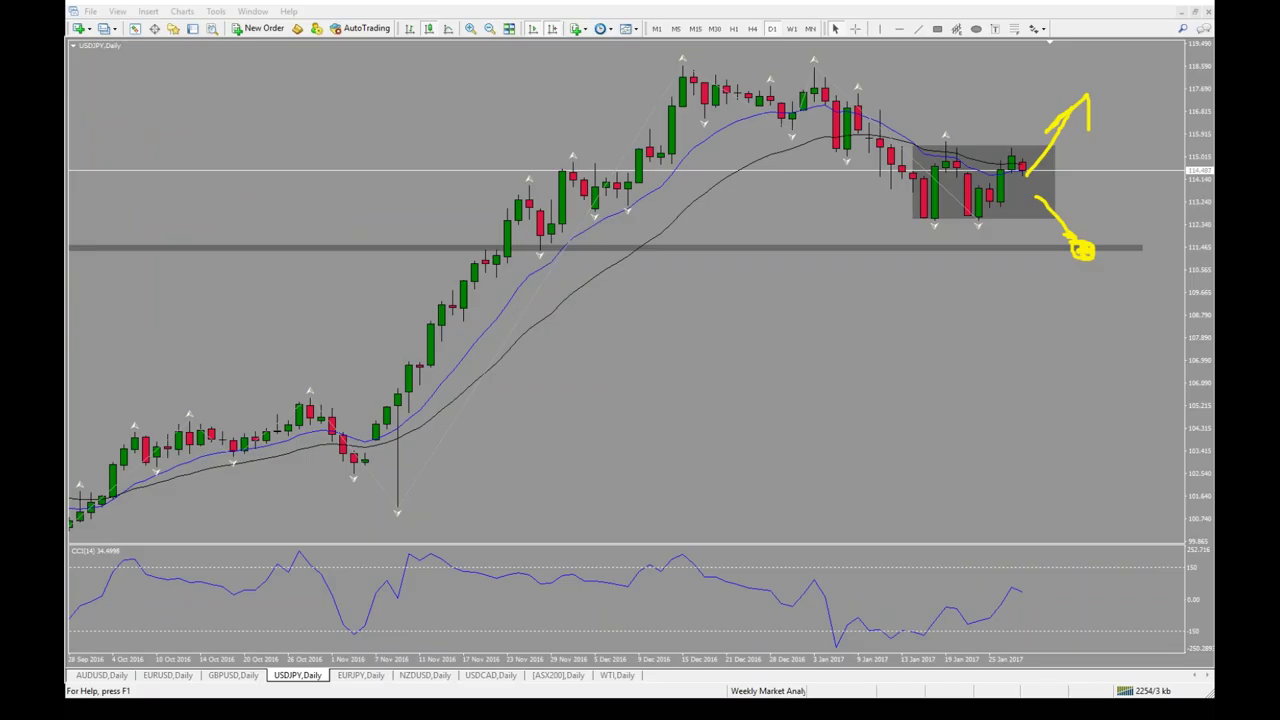
{"action": "key", "text": "Escape"}
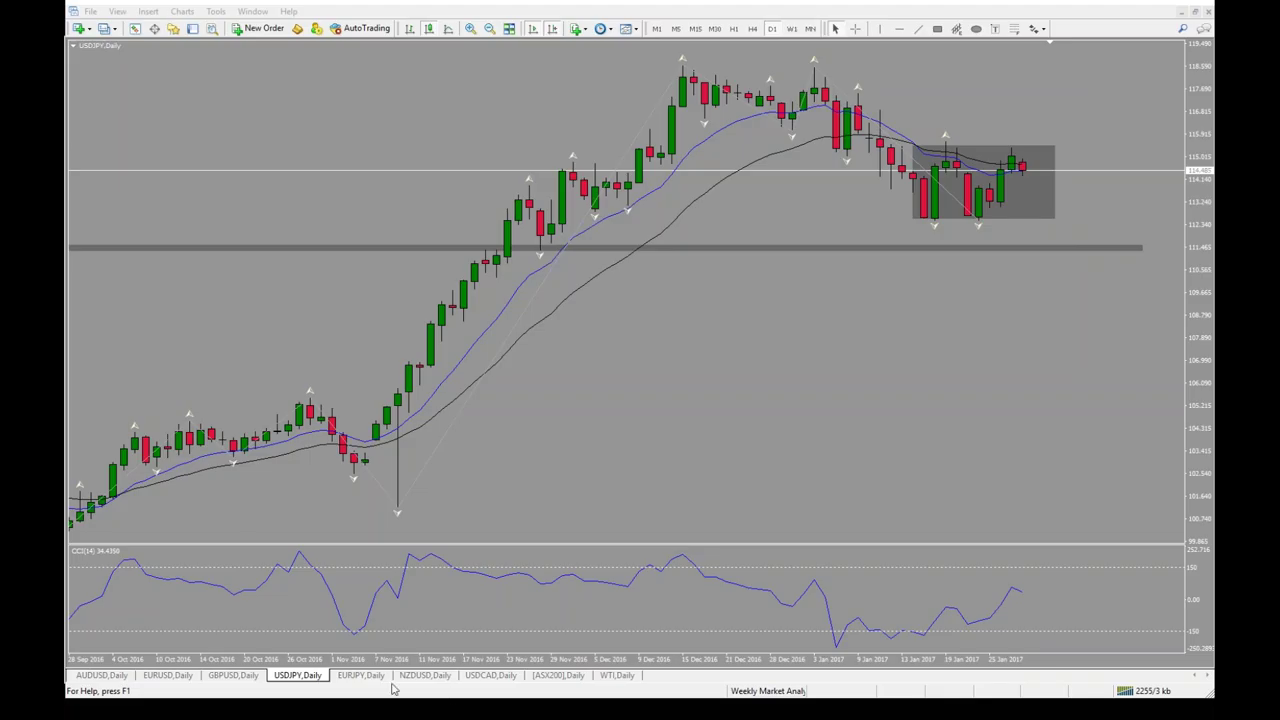
- On the EURJPY daily chart, trace the October–December uptrend with a curve and circle the two candles at the 17 January low
{"action": "left_click", "coordinate": [359, 678]}
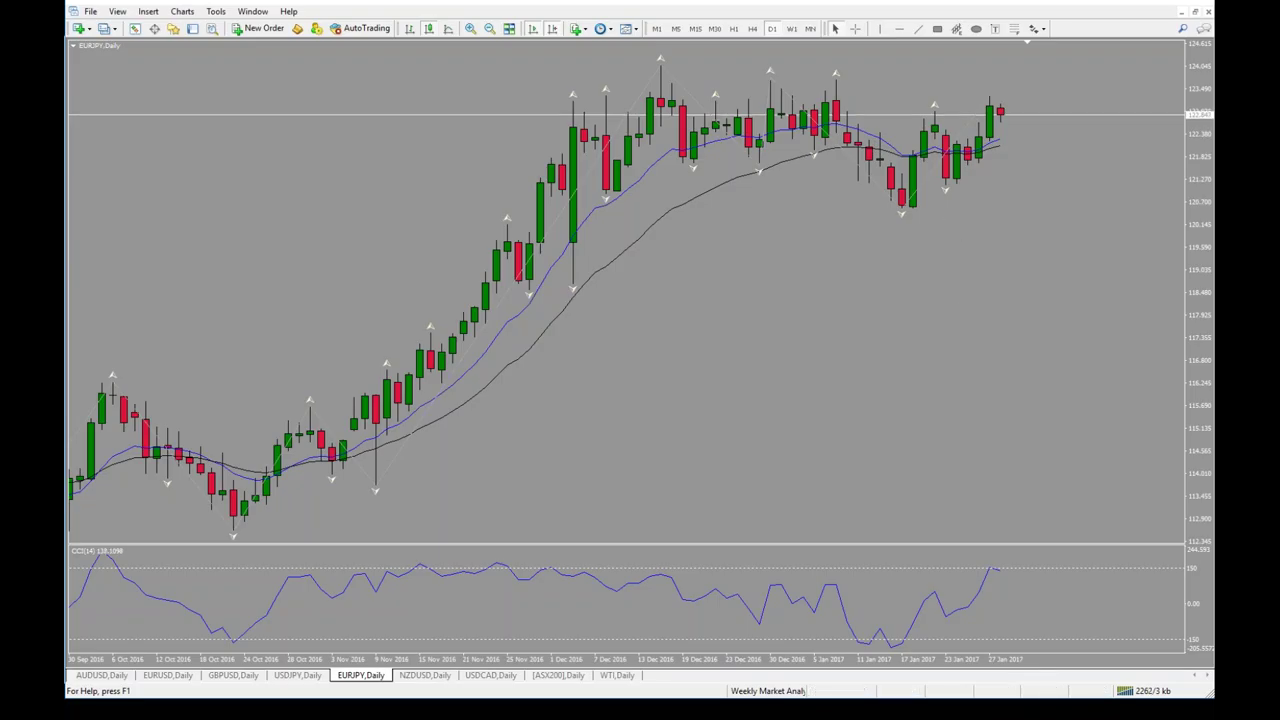
{"action": "mouse_move", "coordinate": [253, 486]}
{"action": "left_mouse_down"}
{"action": "mouse_move", "coordinate": [437, 437]}
{"action": "mouse_move", "coordinate": [681, 223]}
{"action": "left_mouse_up"}
{"action": "mouse_move", "coordinate": [900, 164]}
{"action": "left_mouse_down"}
{"action": "mouse_move", "coordinate": [897, 216]}
{"action": "mouse_move", "coordinate": [915, 225]}
{"action": "mouse_move", "coordinate": [928, 185]}
{"action": "mouse_move", "coordinate": [910, 148]}
{"action": "mouse_move", "coordinate": [898, 180]}
{"action": "left_mouse_up"}
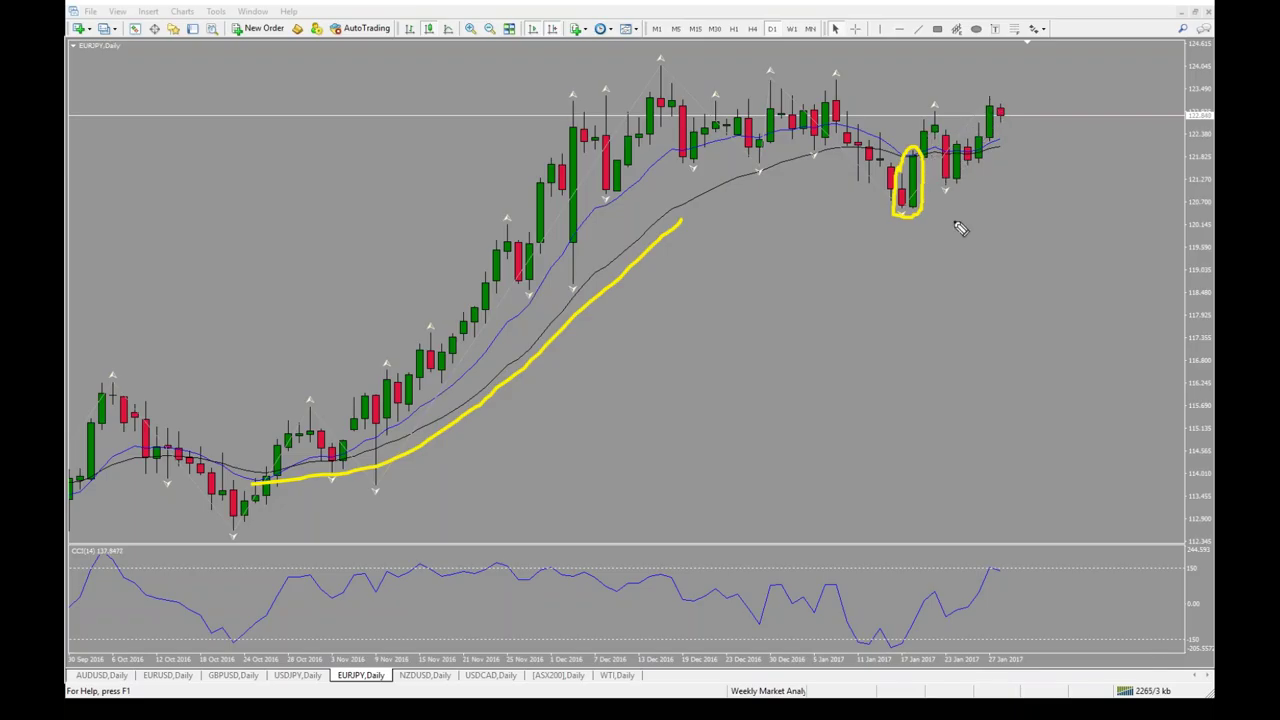
- Circle the candles at the 23 January low on the EURJPY daily chart, then clear the ink
{"action": "mouse_move", "coordinate": [945, 124]}
{"action": "left_mouse_down"}
{"action": "mouse_move", "coordinate": [936, 185]}
{"action": "mouse_move", "coordinate": [950, 207]}
{"action": "mouse_move", "coordinate": [970, 196]}
{"action": "mouse_move", "coordinate": [978, 160]}
{"action": "mouse_move", "coordinate": [968, 130]}
{"action": "mouse_move", "coordinate": [940, 127]}
{"action": "left_mouse_up"}
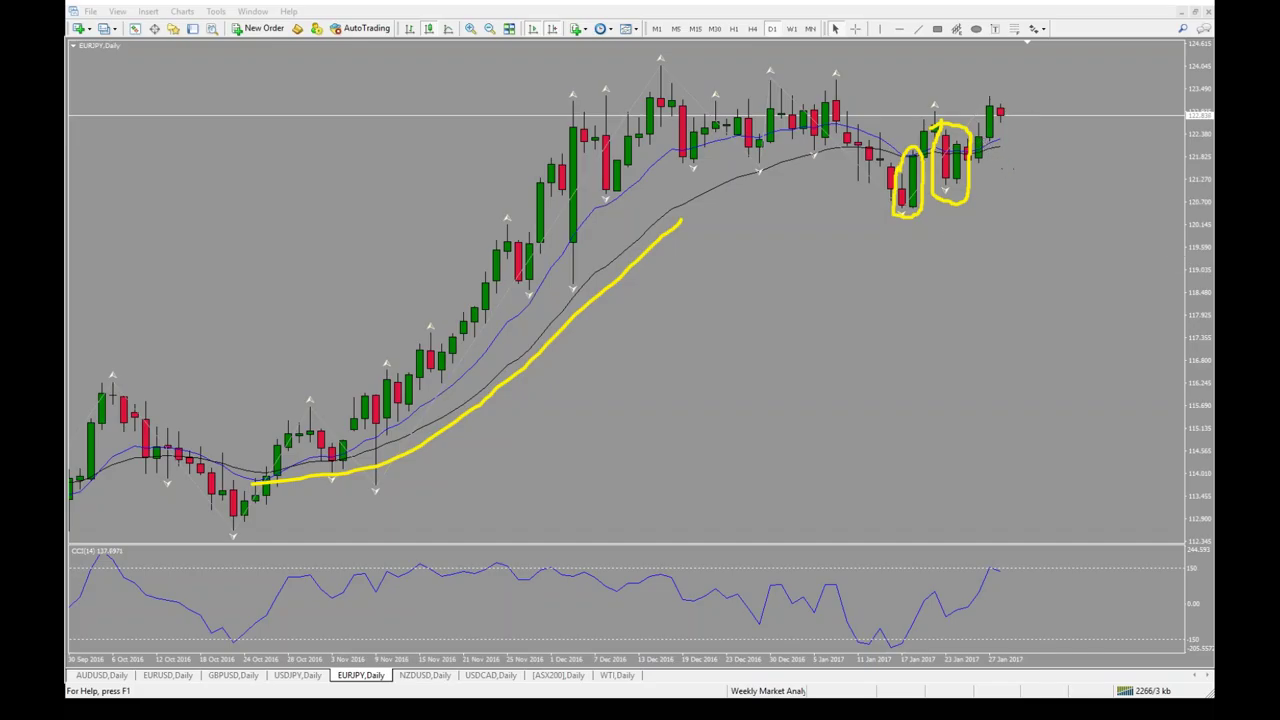
{"action": "key", "text": "Escape"}
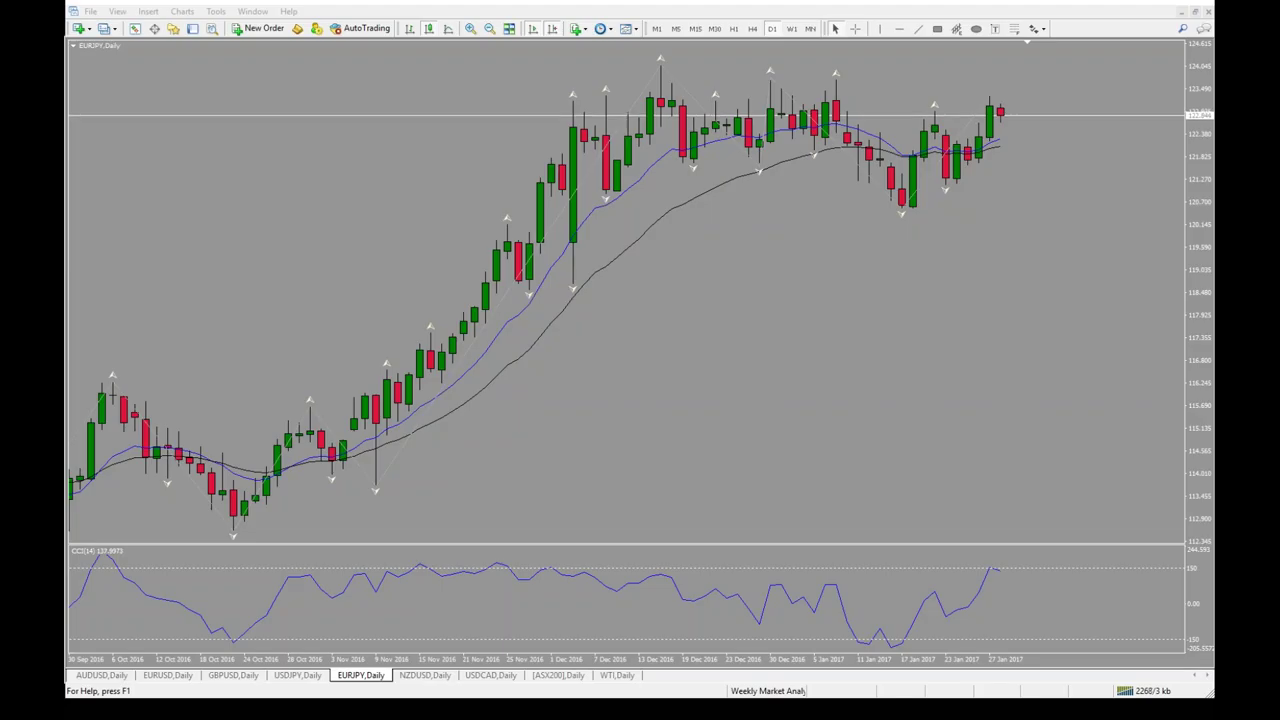
- Mark the EURJPY range with horizontal lines along its highs and the 17 January low, sketch a zigzag between them, then clear the ink
{"action": "left_click_drag", "start_coordinate": [592, 73], "coordinate": [1070, 73]}
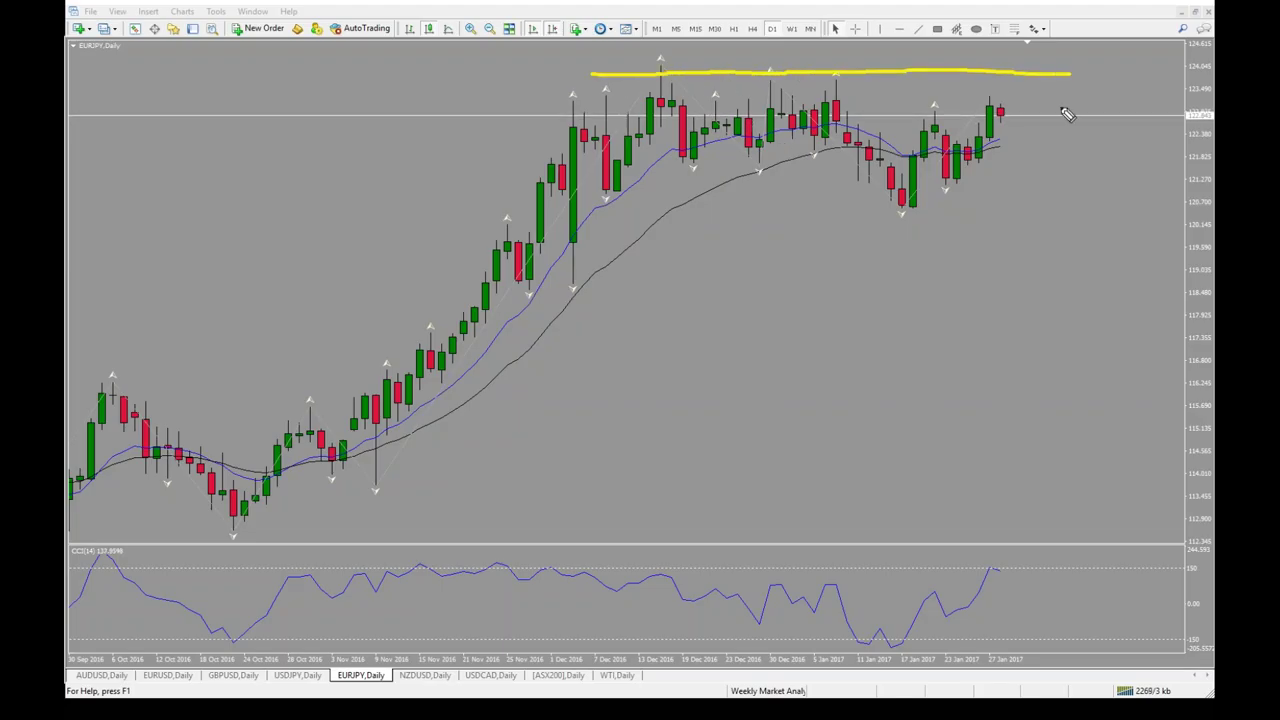
{"action": "left_click_drag", "start_coordinate": [820, 204], "coordinate": [1057, 206]}
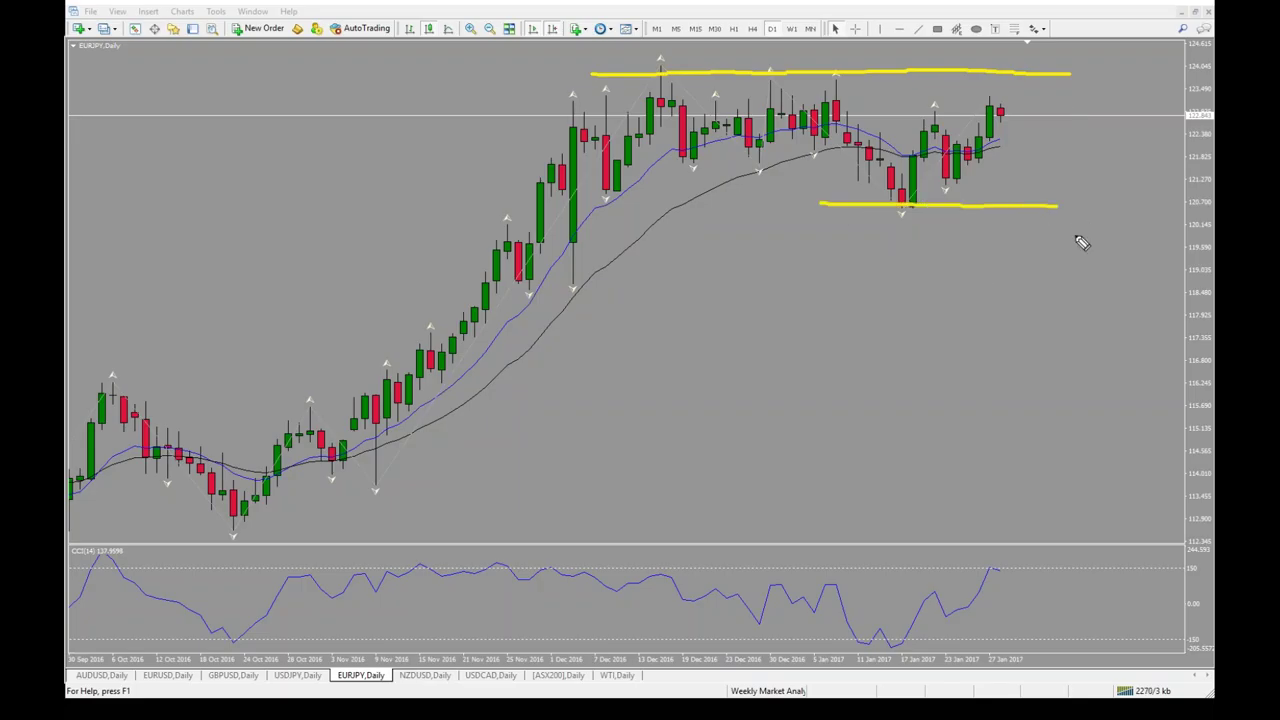
{"action": "mouse_move", "coordinate": [830, 80]}
{"action": "left_mouse_down"}
{"action": "mouse_move", "coordinate": [932, 108]}
{"action": "mouse_move", "coordinate": [962, 126]}
{"action": "mouse_move", "coordinate": [981, 169]}
{"action": "mouse_move", "coordinate": [1019, 92]}
{"action": "mouse_move", "coordinate": [1066, 90]}
{"action": "left_mouse_up"}
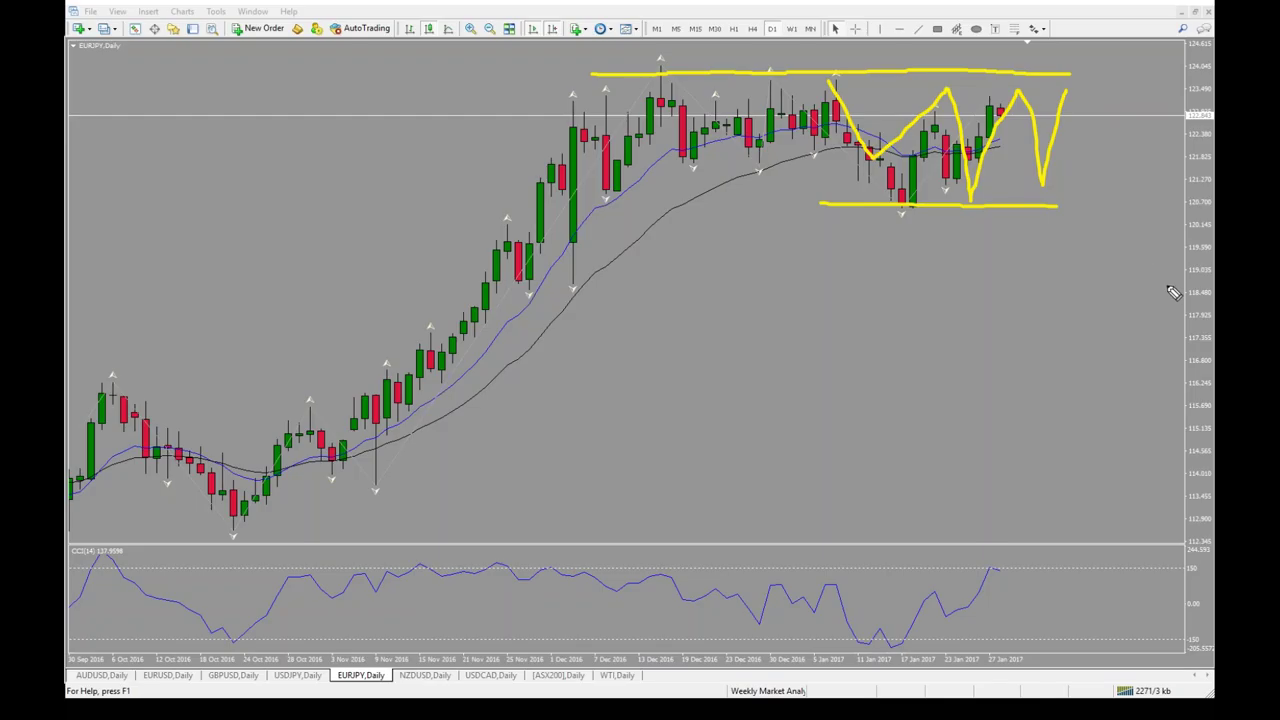
{"action": "key", "text": "Escape"}
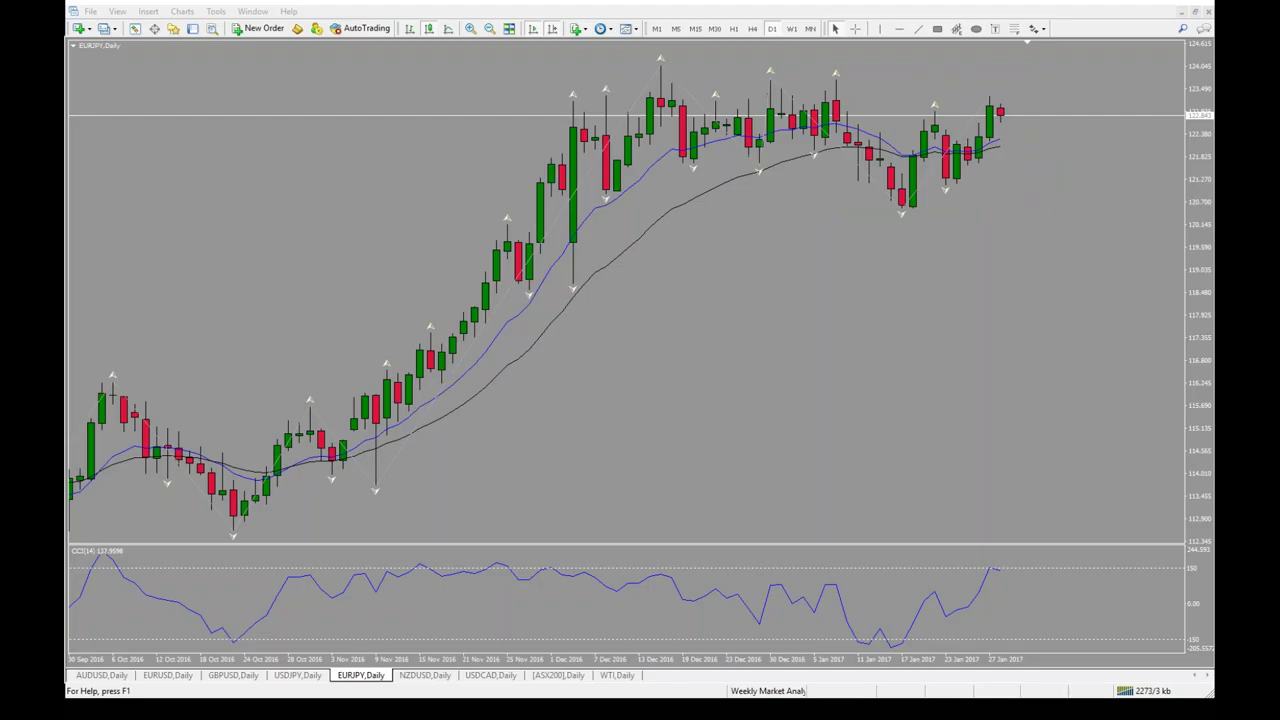
- Draw a resistance rectangle from about 123.8 to 124.05 over the December–January highs and ink a circle with a downward arrow on it
{"action": "left_click", "coordinate": [937, 28]}
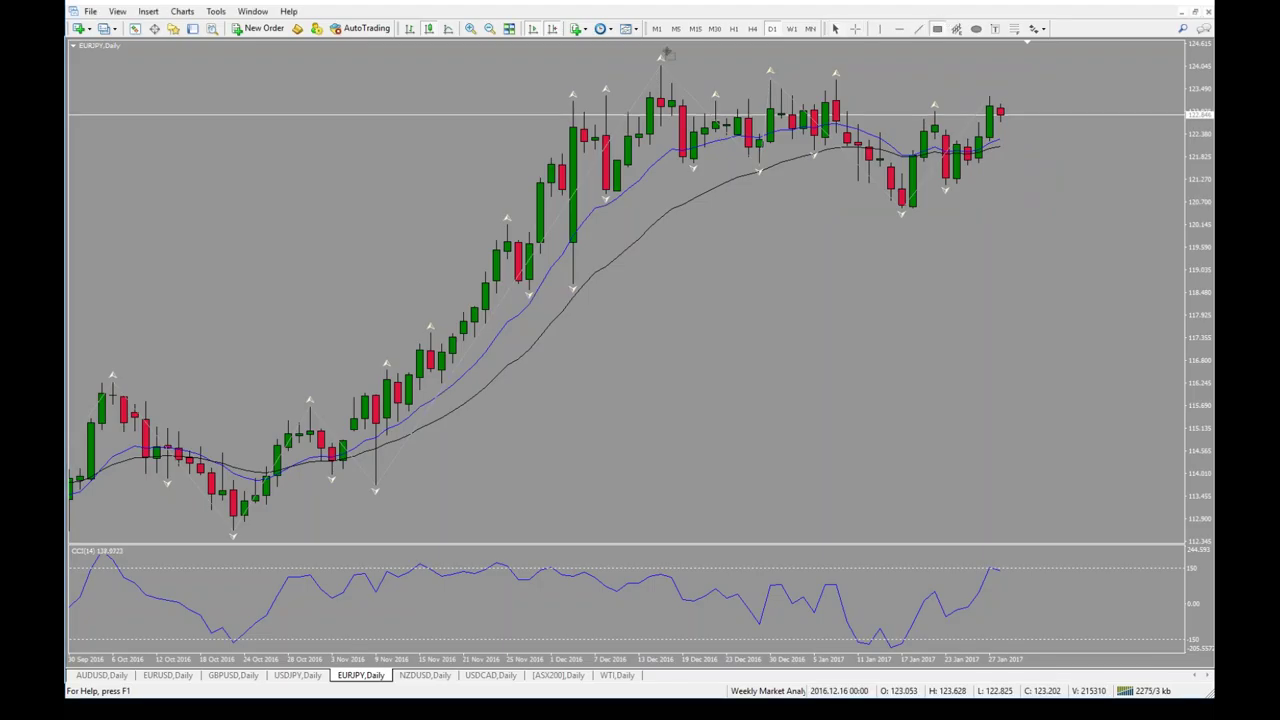
{"action": "left_click_drag", "start_coordinate": [628, 66], "coordinate": [1077, 74]}
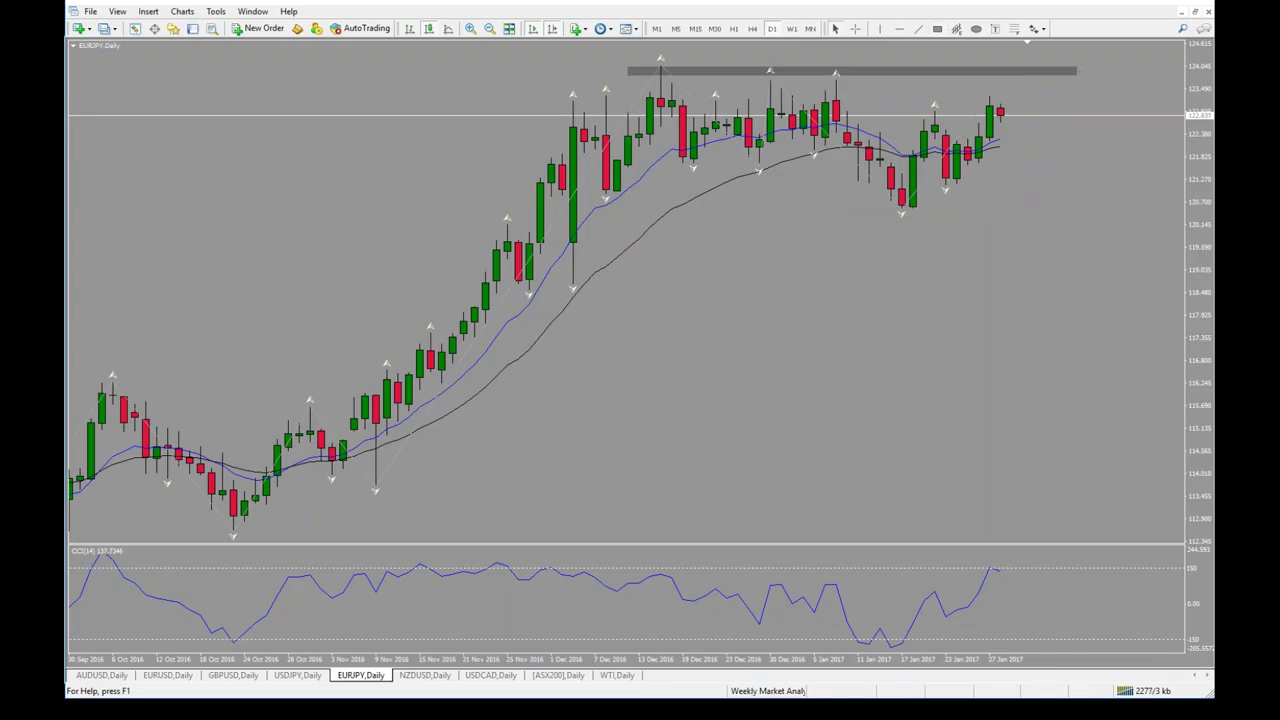
{"action": "mouse_move", "coordinate": [1018, 65]}
{"action": "left_mouse_down"}
{"action": "mouse_move", "coordinate": [1013, 91]}
{"action": "mouse_move", "coordinate": [1026, 76]}
{"action": "mouse_move", "coordinate": [1063, 150]}
{"action": "left_mouse_up"}
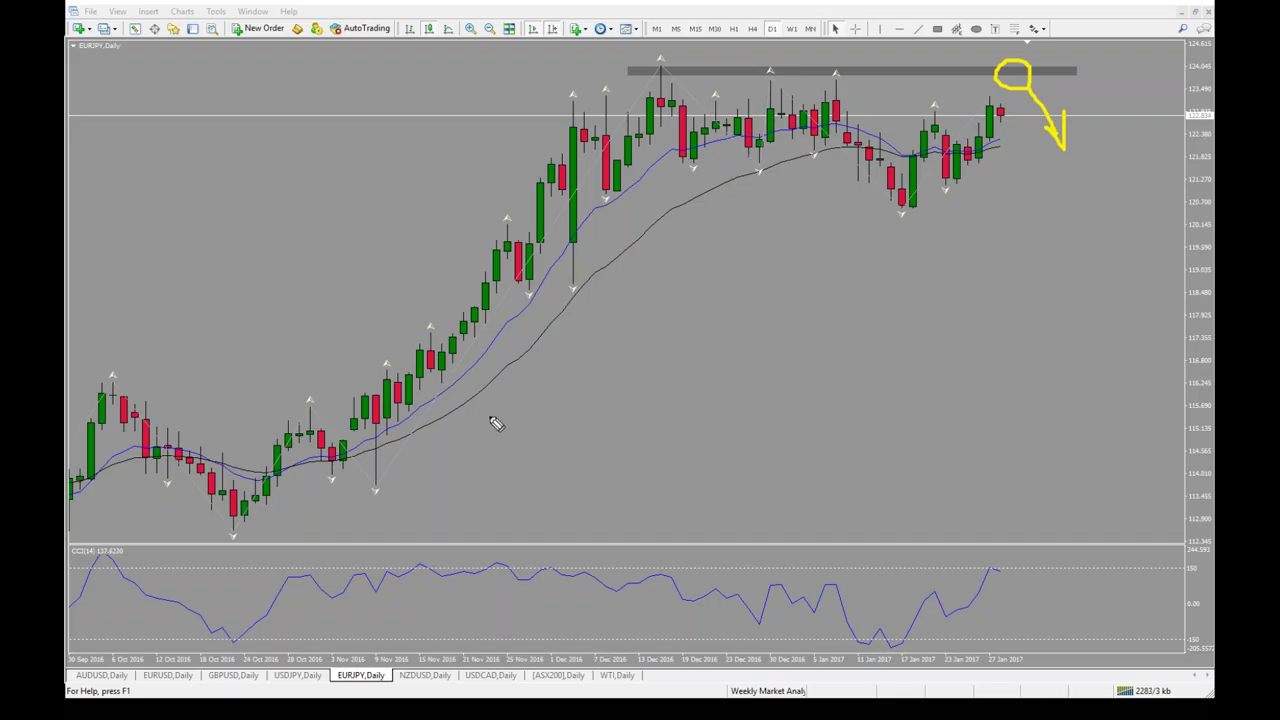
- Circle the early November price action, link the level near 116.5 to the circled CCI reading below, then clear the ink
{"action": "mouse_move", "coordinate": [308, 410]}
{"action": "left_mouse_down"}
{"action": "mouse_move", "coordinate": [336, 507]}
{"action": "mouse_move", "coordinate": [315, 399]}
{"action": "mouse_move", "coordinate": [320, 513]}
{"action": "mouse_move", "coordinate": [437, 470]}
{"action": "left_mouse_up"}
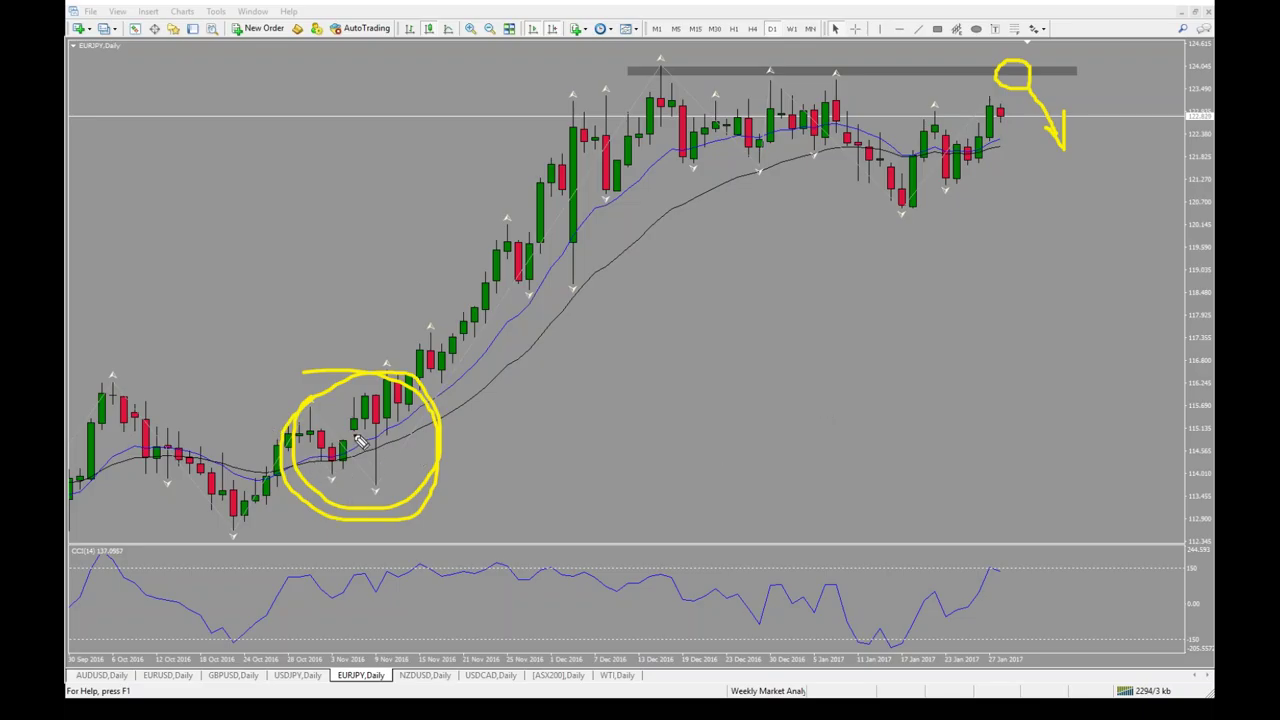
{"action": "mouse_move", "coordinate": [414, 373]}
{"action": "left_mouse_down"}
{"action": "mouse_move", "coordinate": [457, 376]}
{"action": "mouse_move", "coordinate": [430, 371]}
{"action": "mouse_move", "coordinate": [423, 388]}
{"action": "mouse_move", "coordinate": [416, 556]}
{"action": "mouse_move", "coordinate": [399, 573]}
{"action": "mouse_move", "coordinate": [440, 578]}
{"action": "mouse_move", "coordinate": [426, 592]}
{"action": "mouse_move", "coordinate": [408, 553]}
{"action": "mouse_move", "coordinate": [437, 580]}
{"action": "left_mouse_up"}
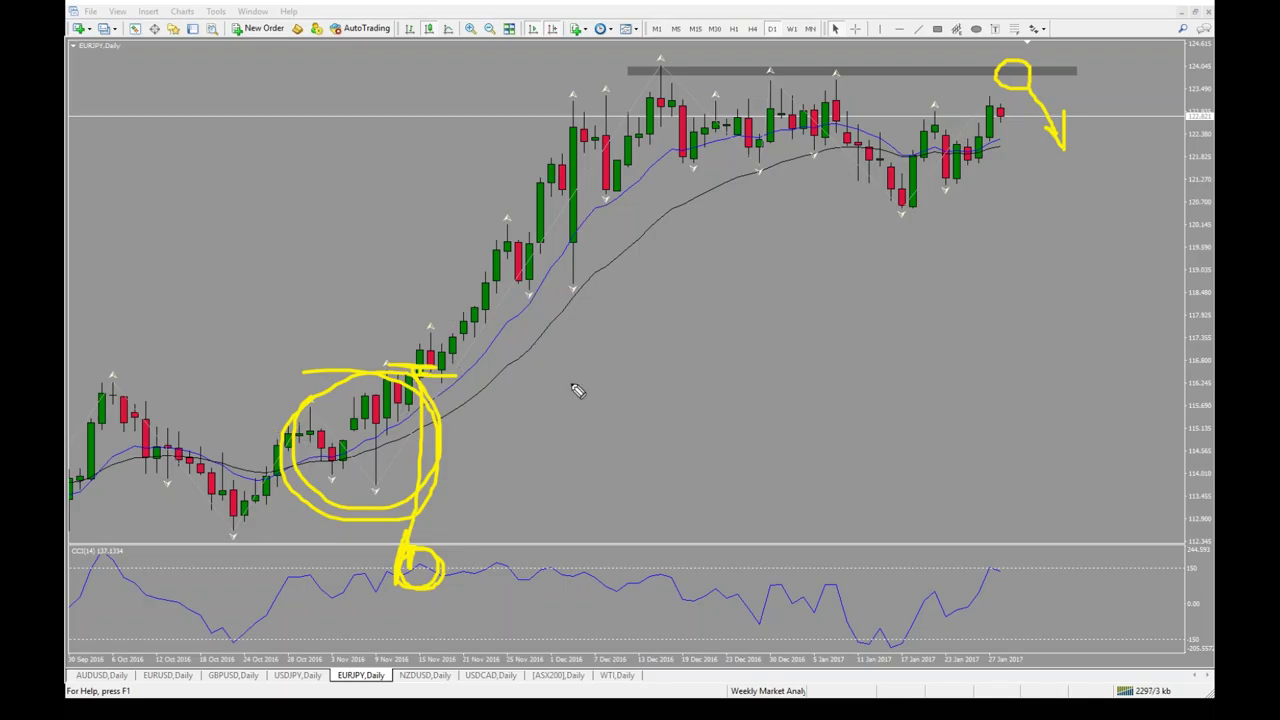
{"action": "key", "text": "e"}
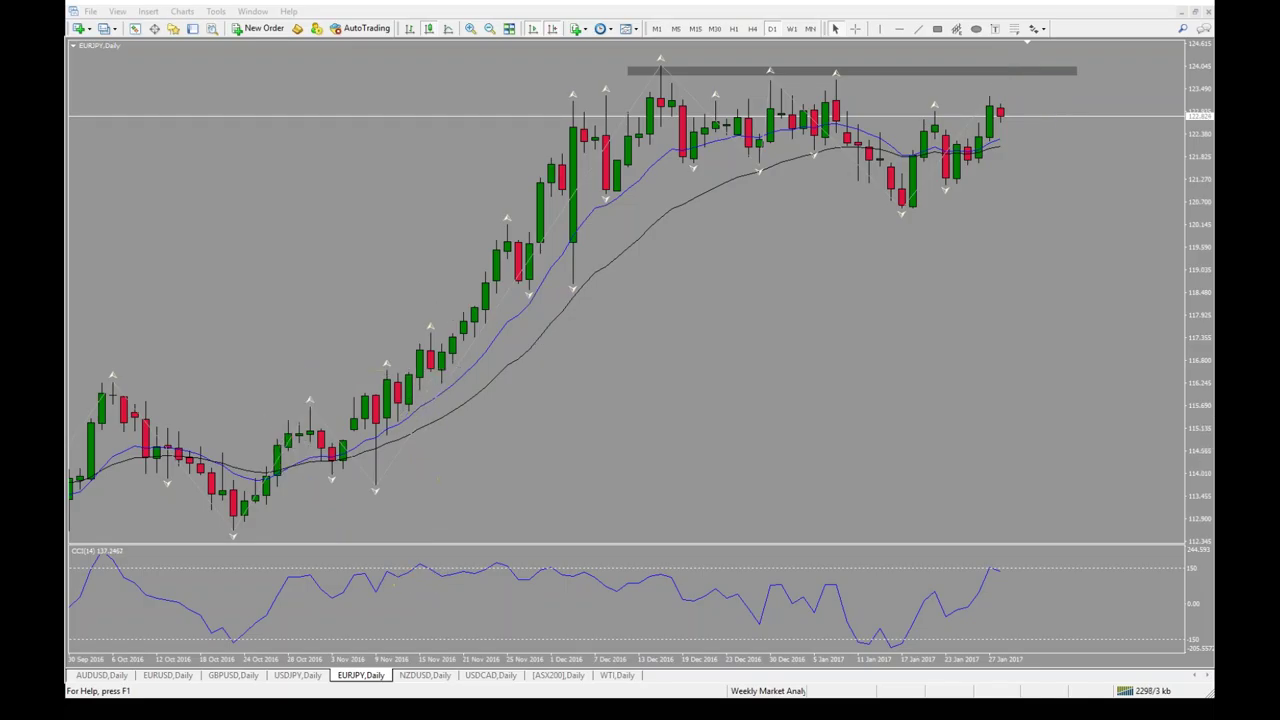
- On the NZDUSD daily chart, draw a descending trendline from about 0.749 to 0.727 across the September, November and January highs
{"action": "left_click_drag", "start_coordinate": [451, 451], "coordinate": [580, 464]}
{"action": "scroll", "coordinate": [572, 464], "scroll_direction": "down", "scroll_amount": 6}
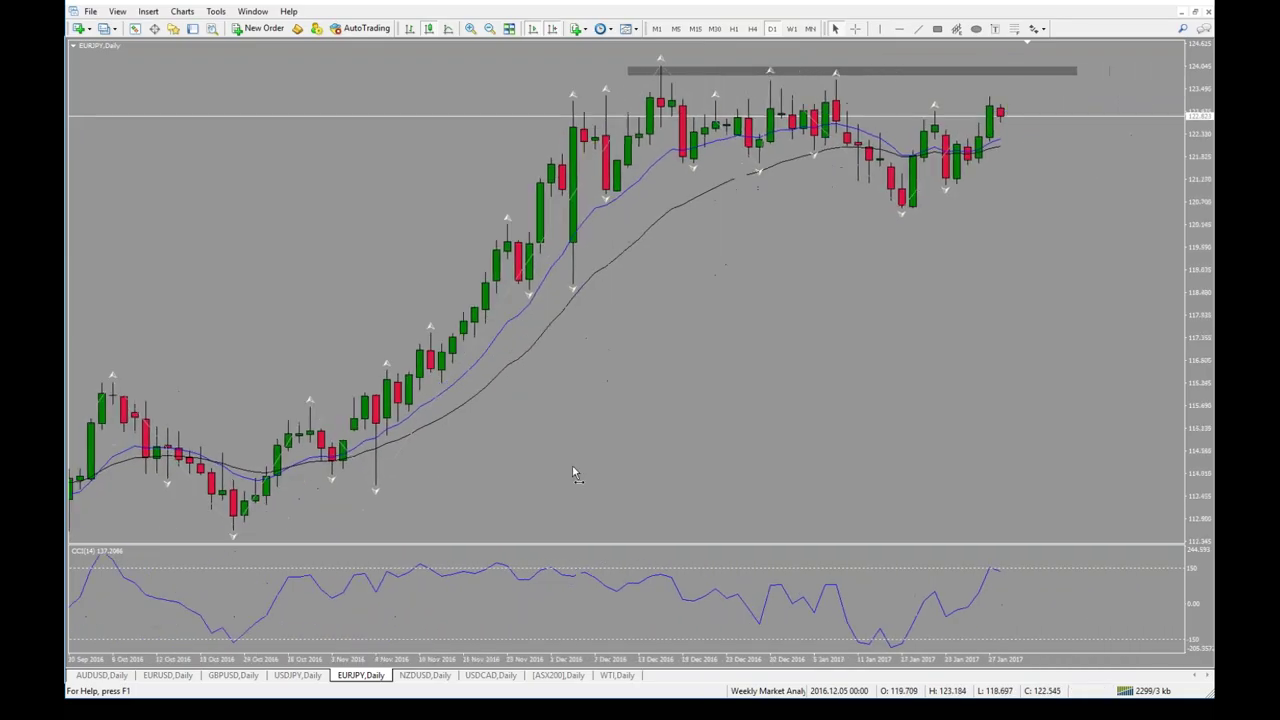
{"action": "scroll", "coordinate": [567, 464], "scroll_direction": "down", "scroll_amount": 1}
{"action": "left_click", "coordinate": [423, 676]}
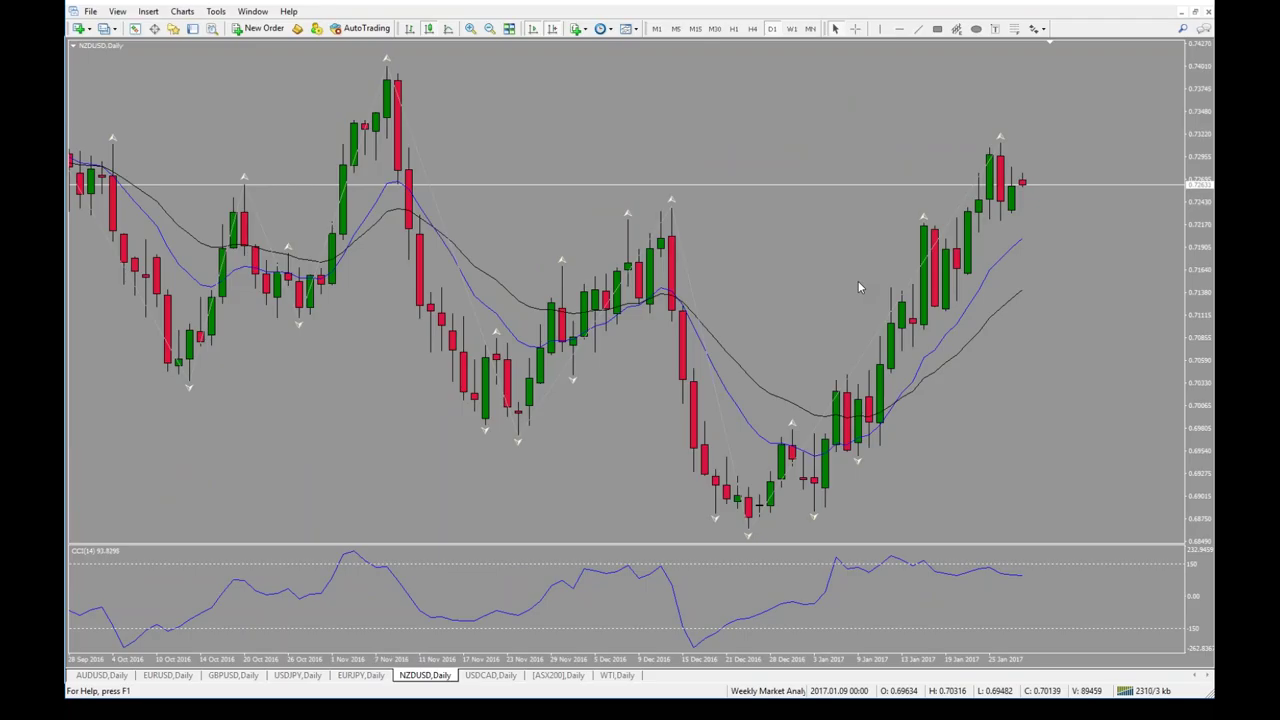
{"action": "left_click", "coordinate": [489, 29]}
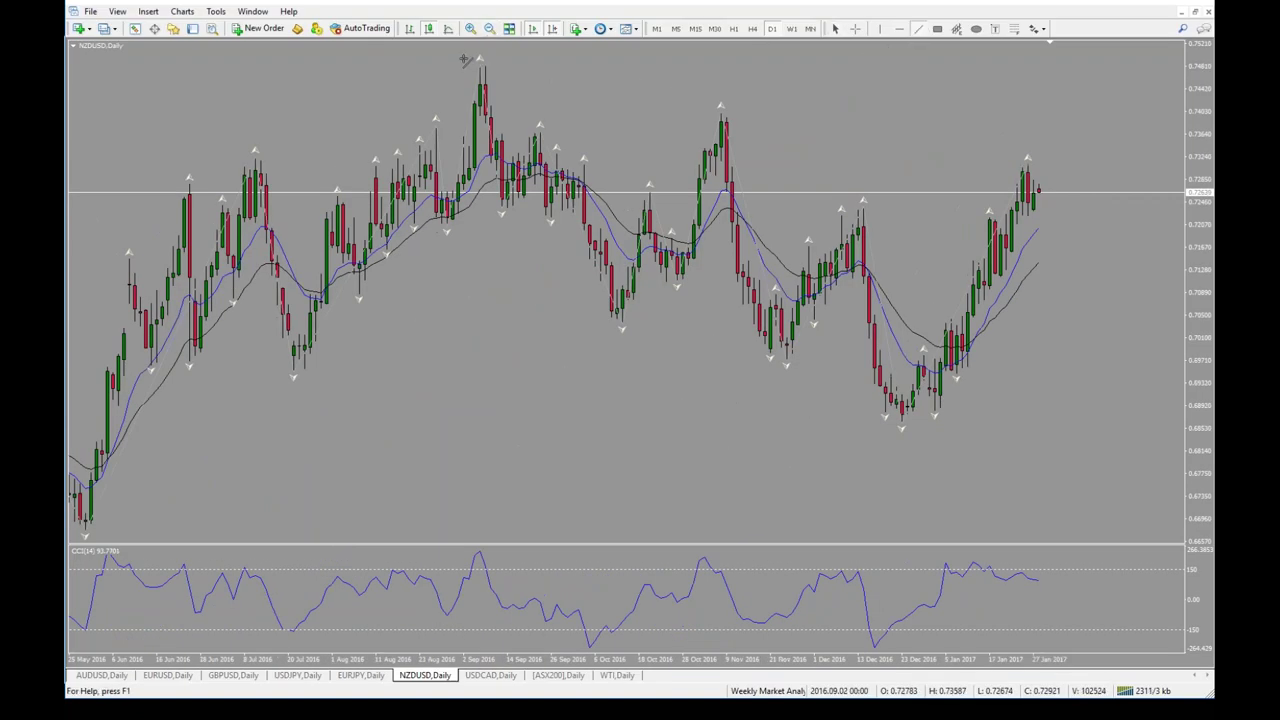
{"action": "mouse_move", "coordinate": [460, 60]}
{"action": "left_mouse_down"}
{"action": "mouse_move", "coordinate": [900, 163]}
{"action": "mouse_move", "coordinate": [1137, 190]}
{"action": "left_mouse_up"}
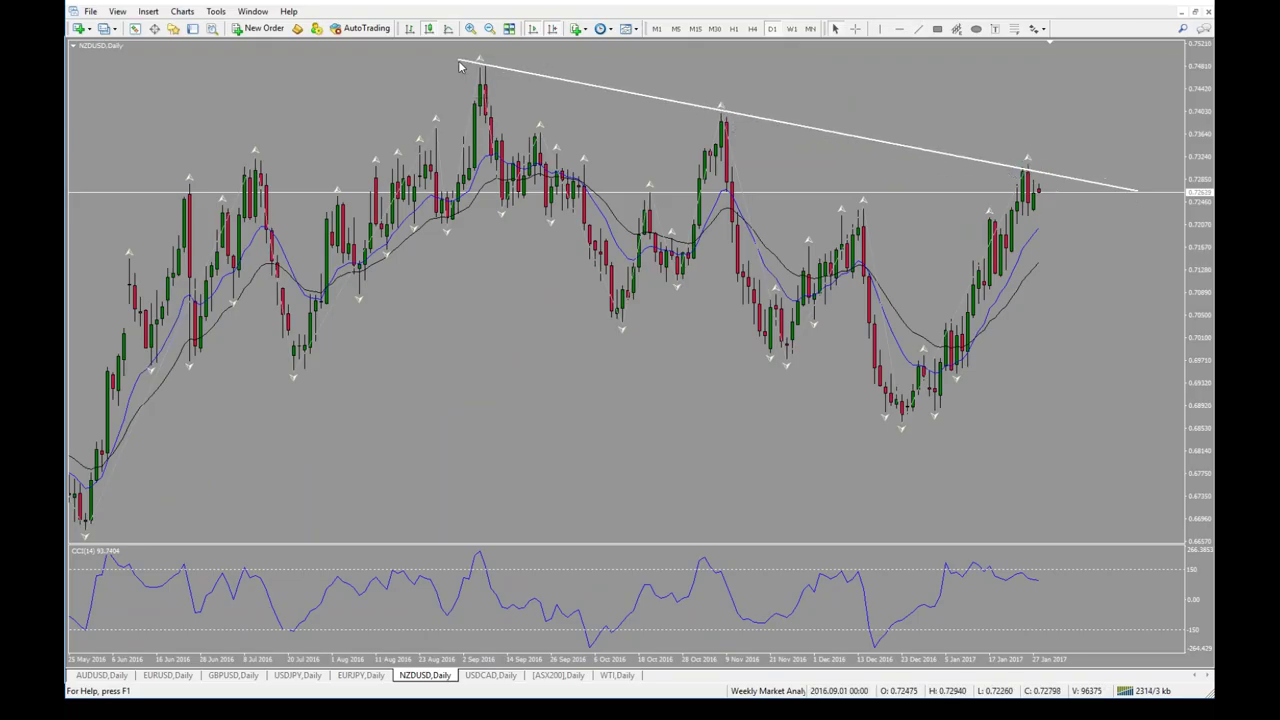
{"action": "left_click_drag", "start_coordinate": [460, 64], "coordinate": [437, 66]}
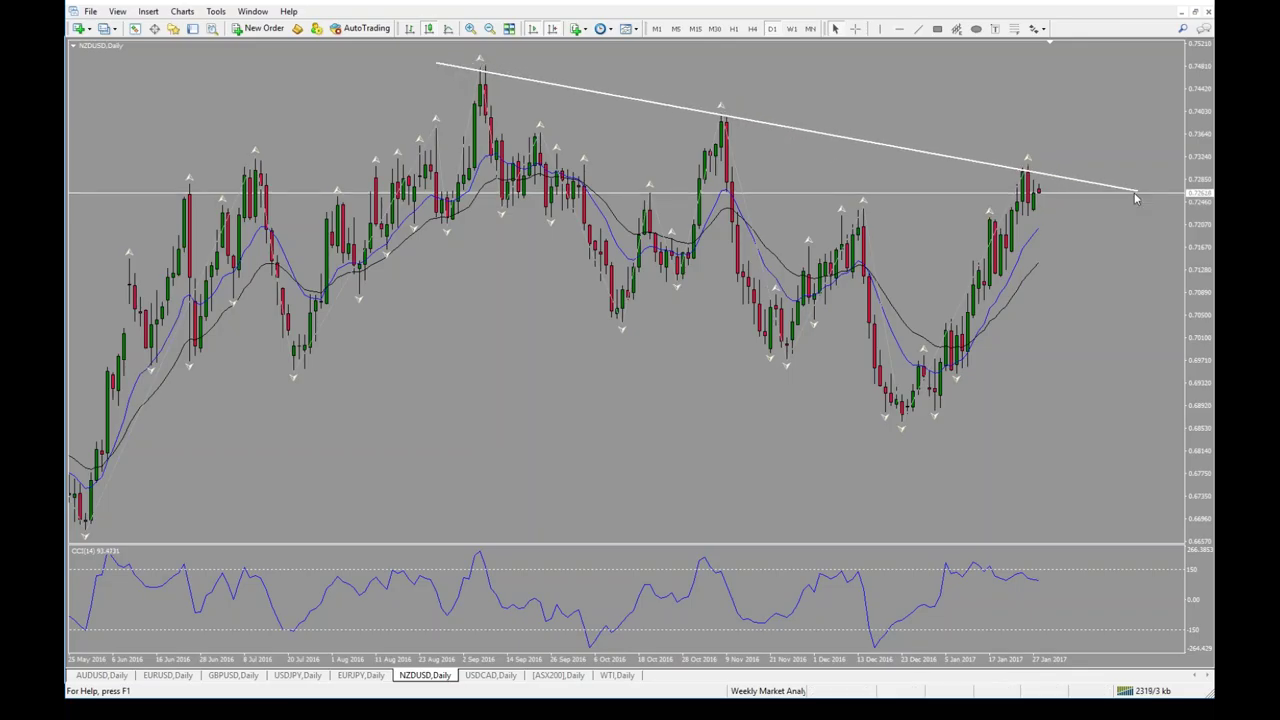
{"action": "left_click_drag", "start_coordinate": [1136, 197], "coordinate": [1137, 189]}
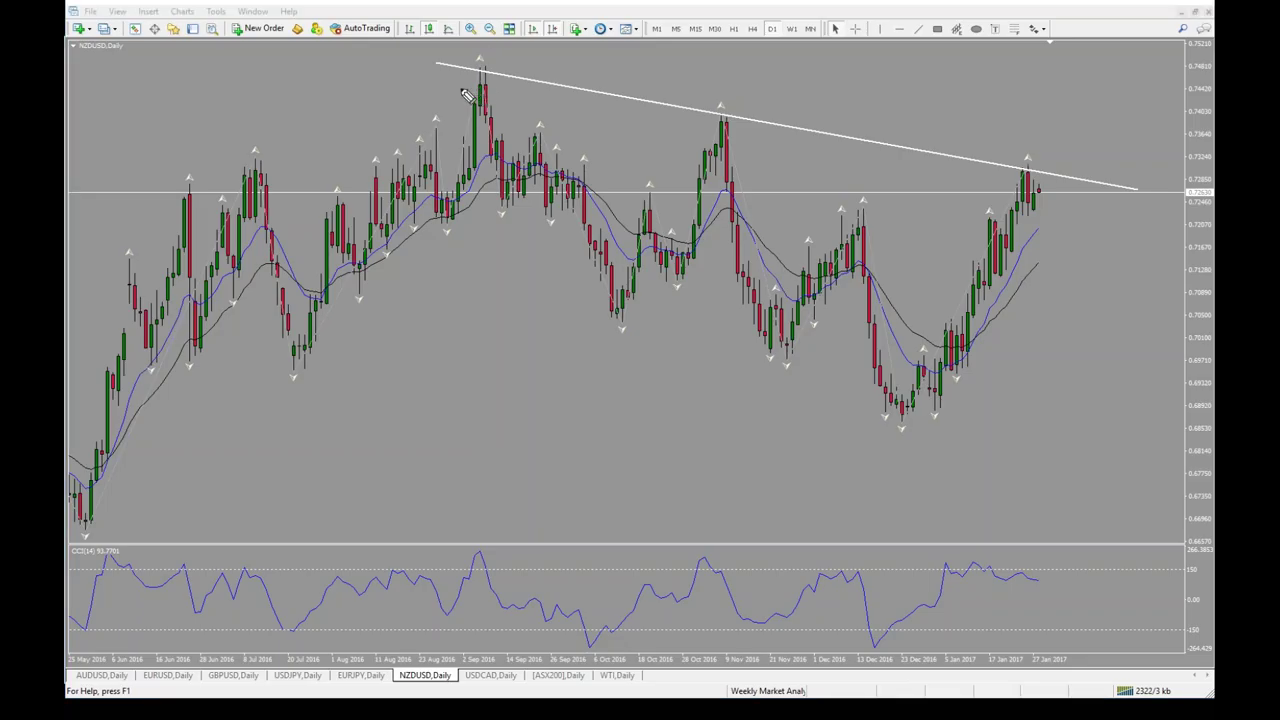
- Mark the three trendline touches at the September, November and January highs with short strokes, then clear the ink
{"action": "left_click_drag", "start_coordinate": [460, 94], "coordinate": [516, 64]}
{"action": "left_click_drag", "start_coordinate": [702, 133], "coordinate": [745, 102]}
{"action": "left_click_drag", "start_coordinate": [1003, 189], "coordinate": [1054, 160]}
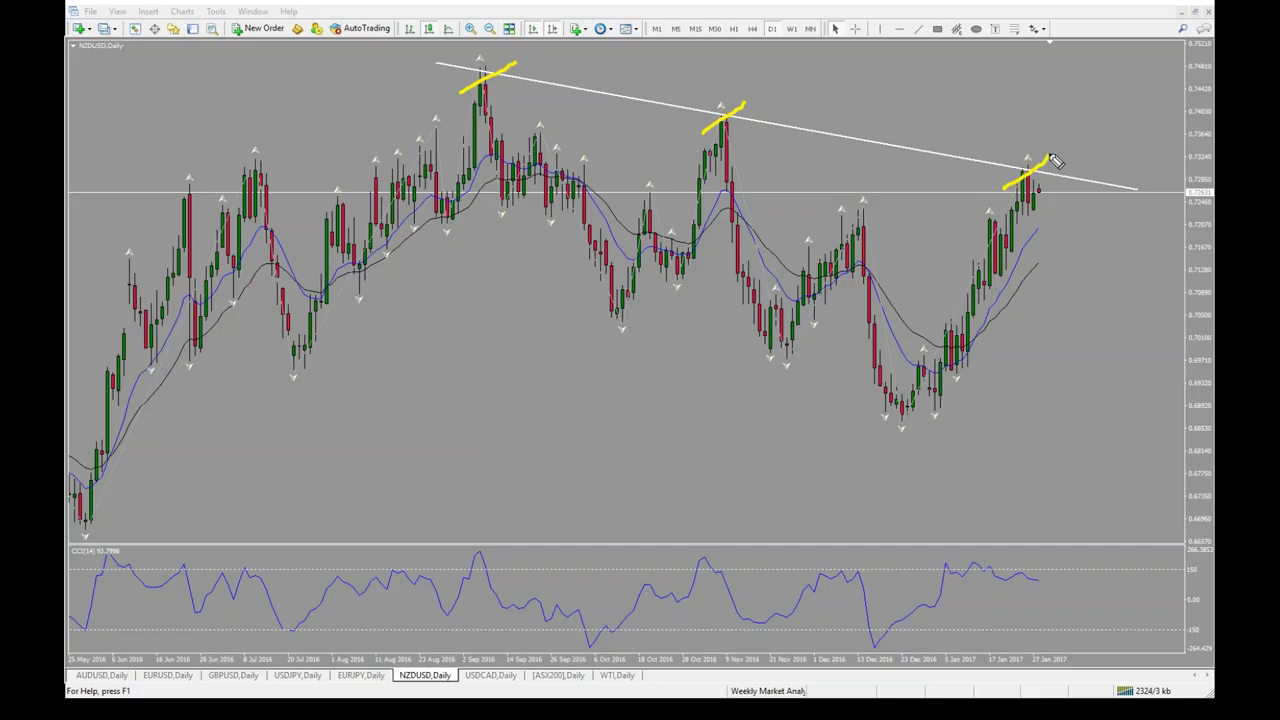
{"action": "key", "text": "Escape"}
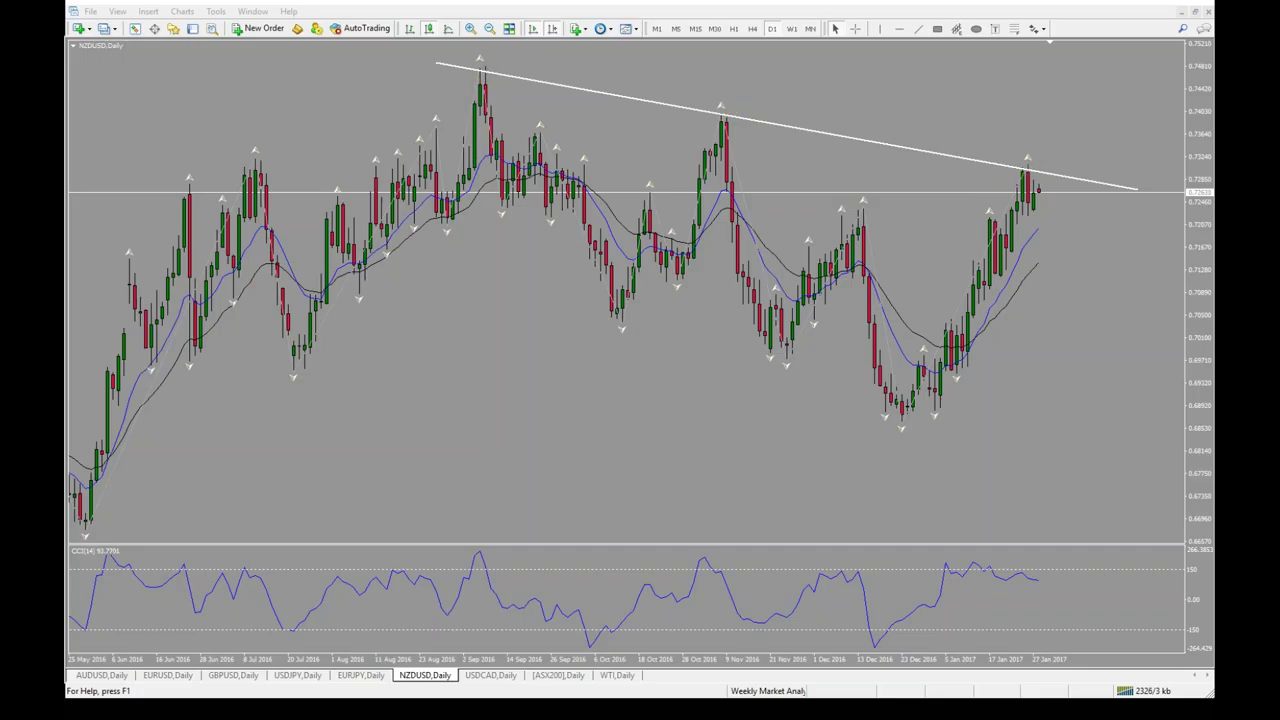
- Circle the two late January candles touching the NZDUSD trendline, add short pointer strokes beside them, then clear the ink
{"action": "left_click", "coordinate": [471, 29]}
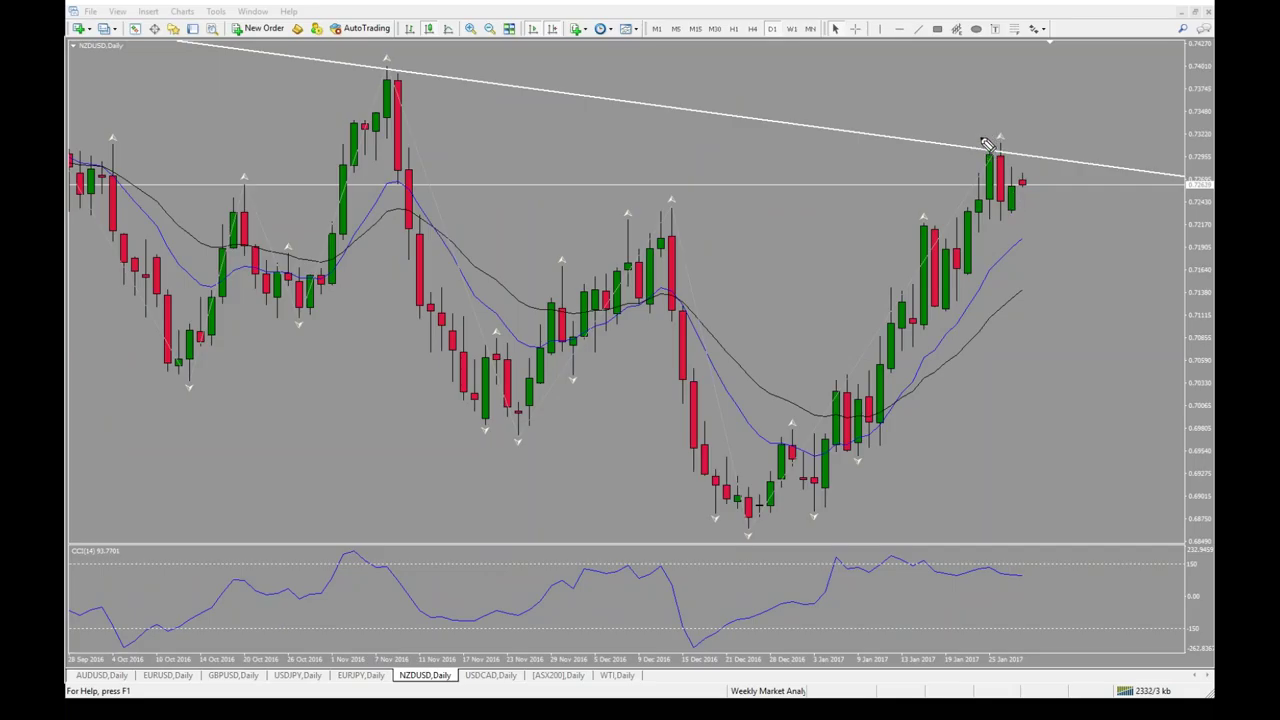
{"action": "mouse_move", "coordinate": [982, 138]}
{"action": "left_mouse_down"}
{"action": "mouse_move", "coordinate": [979, 212]}
{"action": "mouse_move", "coordinate": [992, 226]}
{"action": "mouse_move", "coordinate": [1016, 218]}
{"action": "mouse_move", "coordinate": [1020, 180]}
{"action": "mouse_move", "coordinate": [996, 134]}
{"action": "left_mouse_up"}
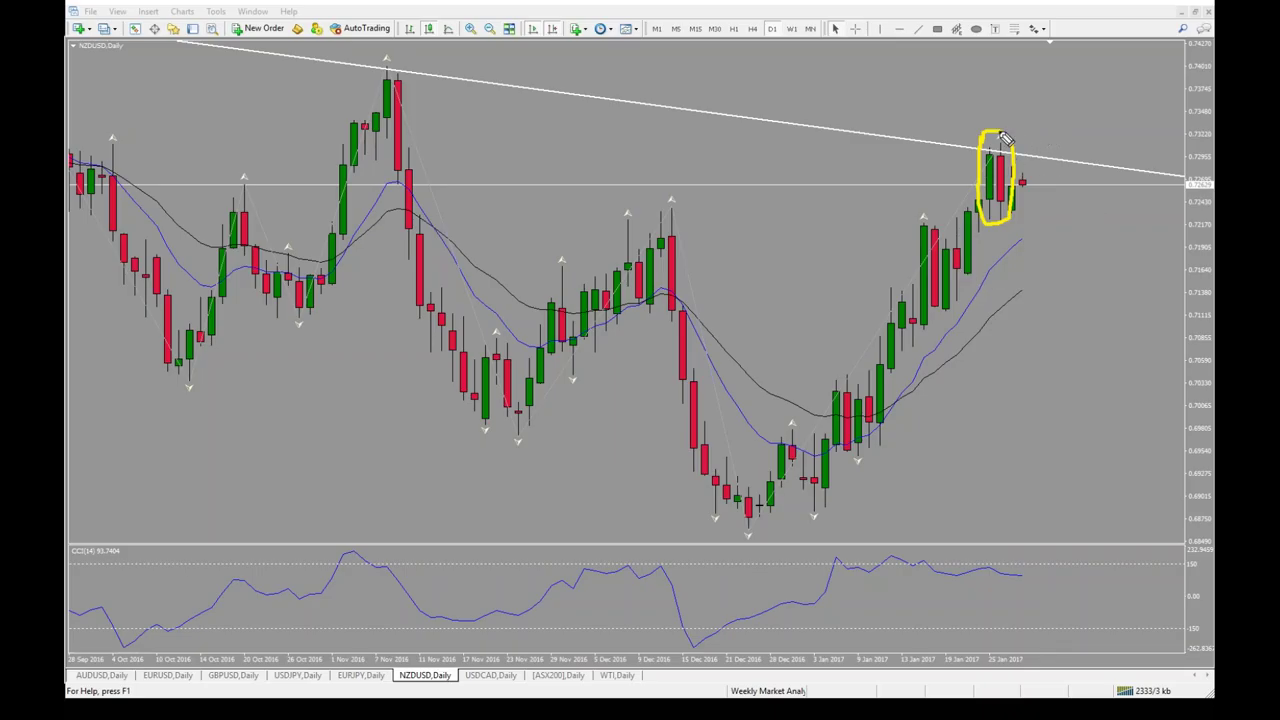
{"action": "mouse_move", "coordinate": [1000, 86]}
{"action": "left_mouse_down"}
{"action": "mouse_move", "coordinate": [999, 120]}
{"action": "mouse_move", "coordinate": [1006, 108]}
{"action": "left_mouse_up"}
{"action": "left_click_drag", "start_coordinate": [944, 152], "coordinate": [990, 167]}
{"action": "key", "text": "Escape"}
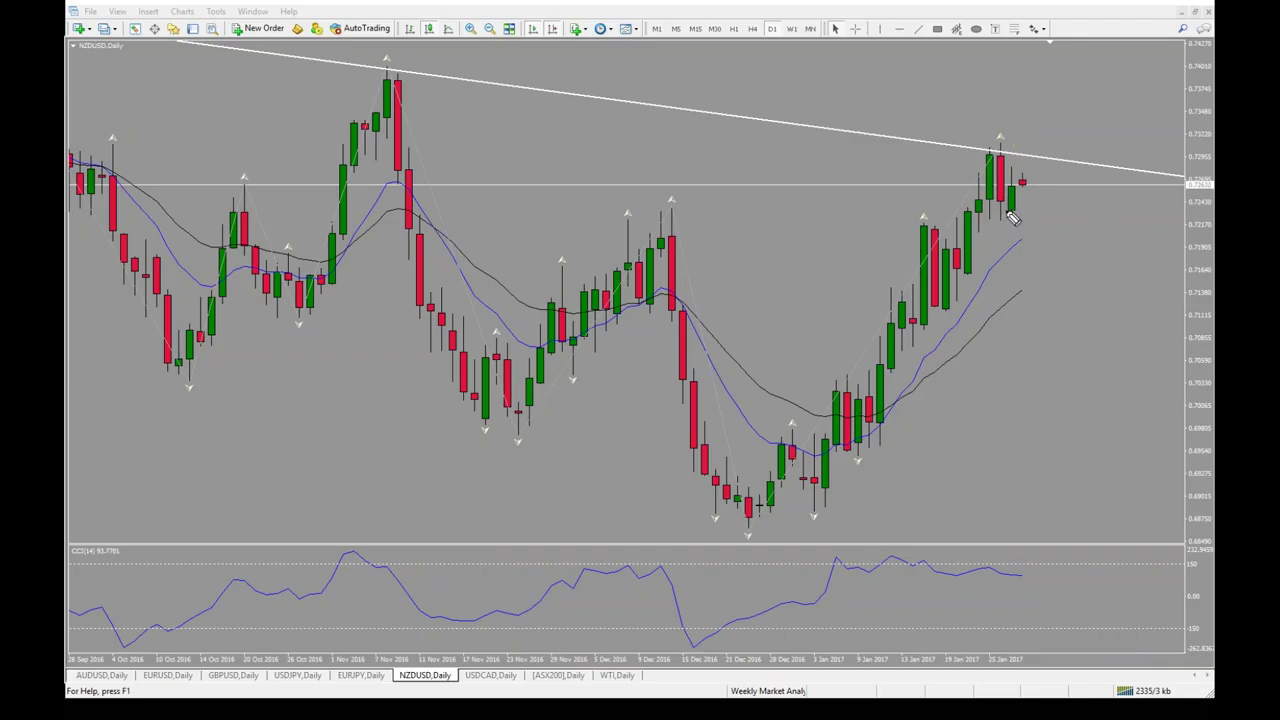
- Draw a downward arrow from the last completed candle's low, inspect the nearby price levels with the crosshair, then clear the ink
{"action": "mouse_move", "coordinate": [1005, 209]}
{"action": "left_mouse_down"}
{"action": "mouse_move", "coordinate": [1020, 209]}
{"action": "mouse_move", "coordinate": [1049, 338]}
{"action": "left_mouse_up"}
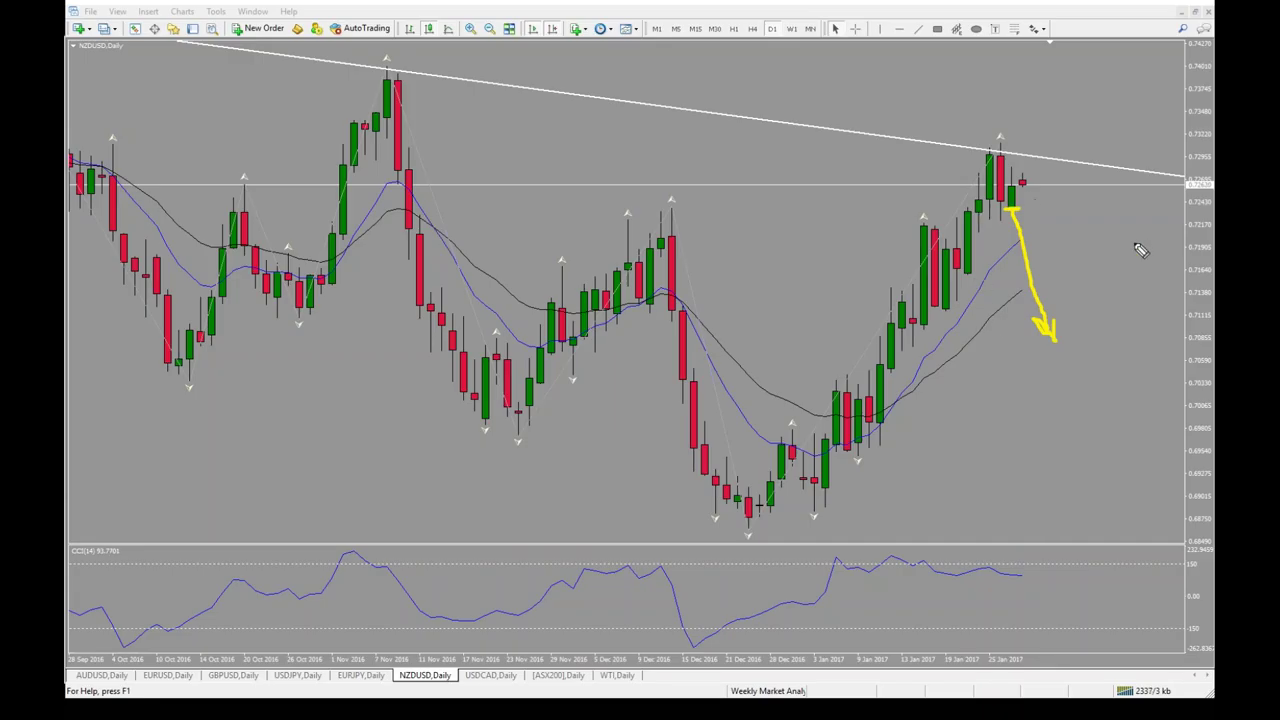
{"action": "middle_click", "coordinate": [1047, 212]}
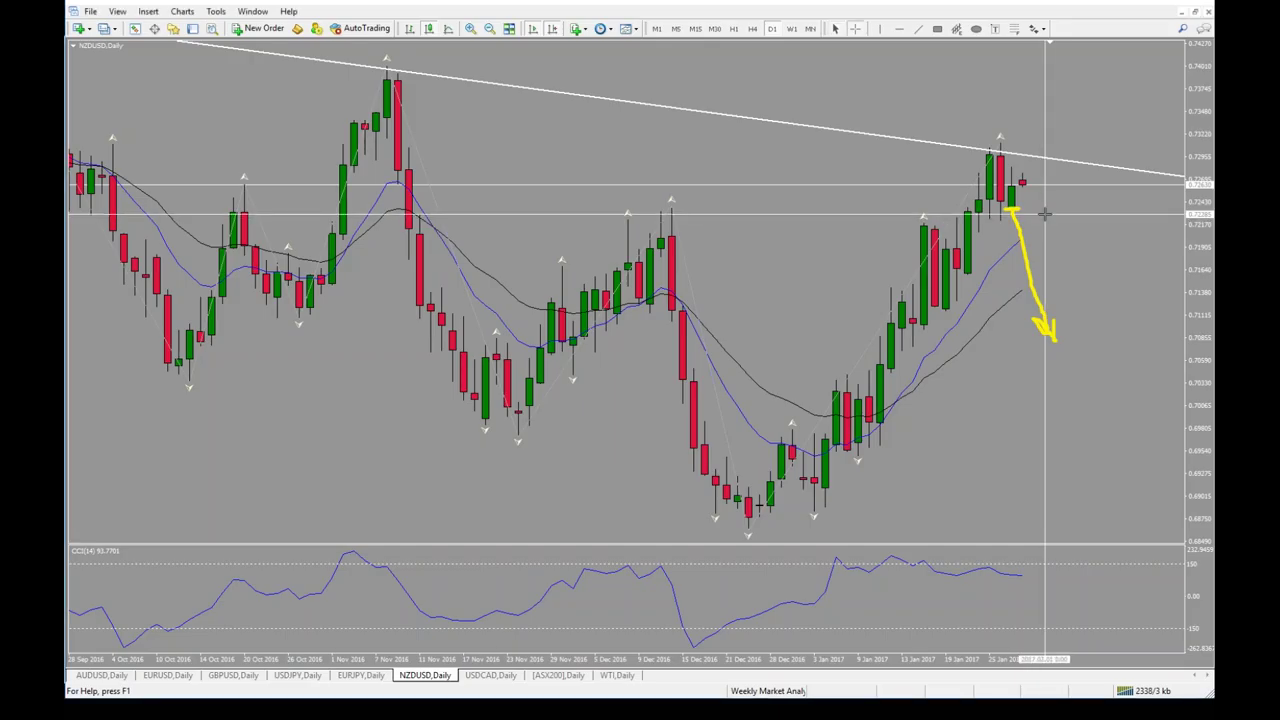
{"action": "left_click_drag", "start_coordinate": [1049, 208], "coordinate": [1068, 190]}
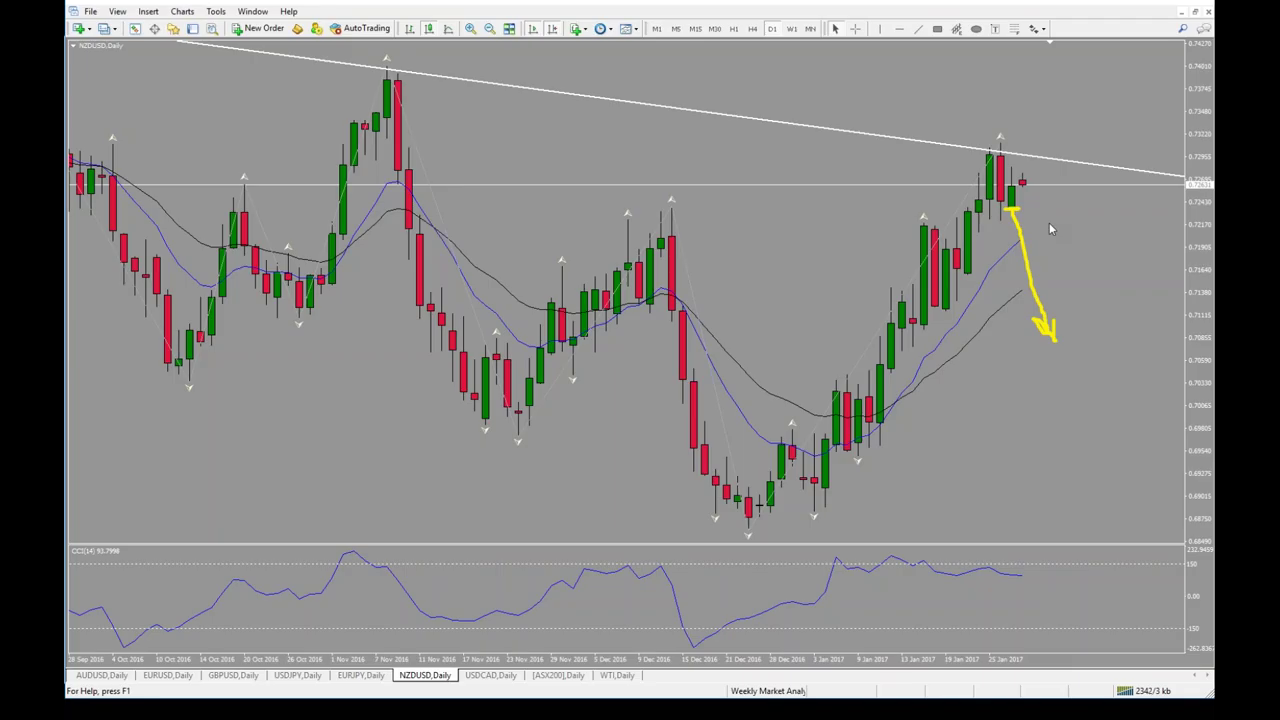
{"action": "key", "text": "Escape"}
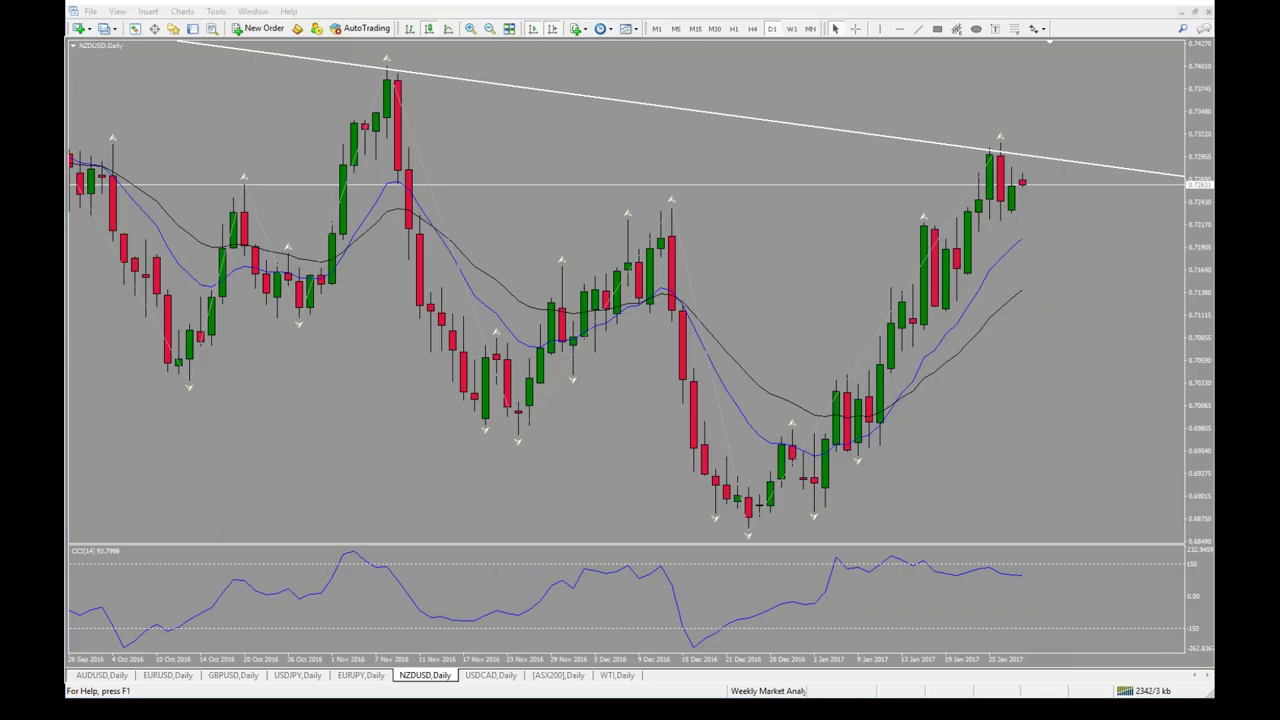
- Box the last red candle and the green candle after it, point an arrow at the green one, then clear the ink
{"action": "mouse_move", "coordinate": [990, 128]}
{"action": "left_mouse_down"}
{"action": "mouse_move", "coordinate": [1005, 237]}
{"action": "mouse_move", "coordinate": [1020, 224]}
{"action": "mouse_move", "coordinate": [1018, 124]}
{"action": "mouse_move", "coordinate": [996, 118]}
{"action": "mouse_move", "coordinate": [986, 145]}
{"action": "left_mouse_up"}
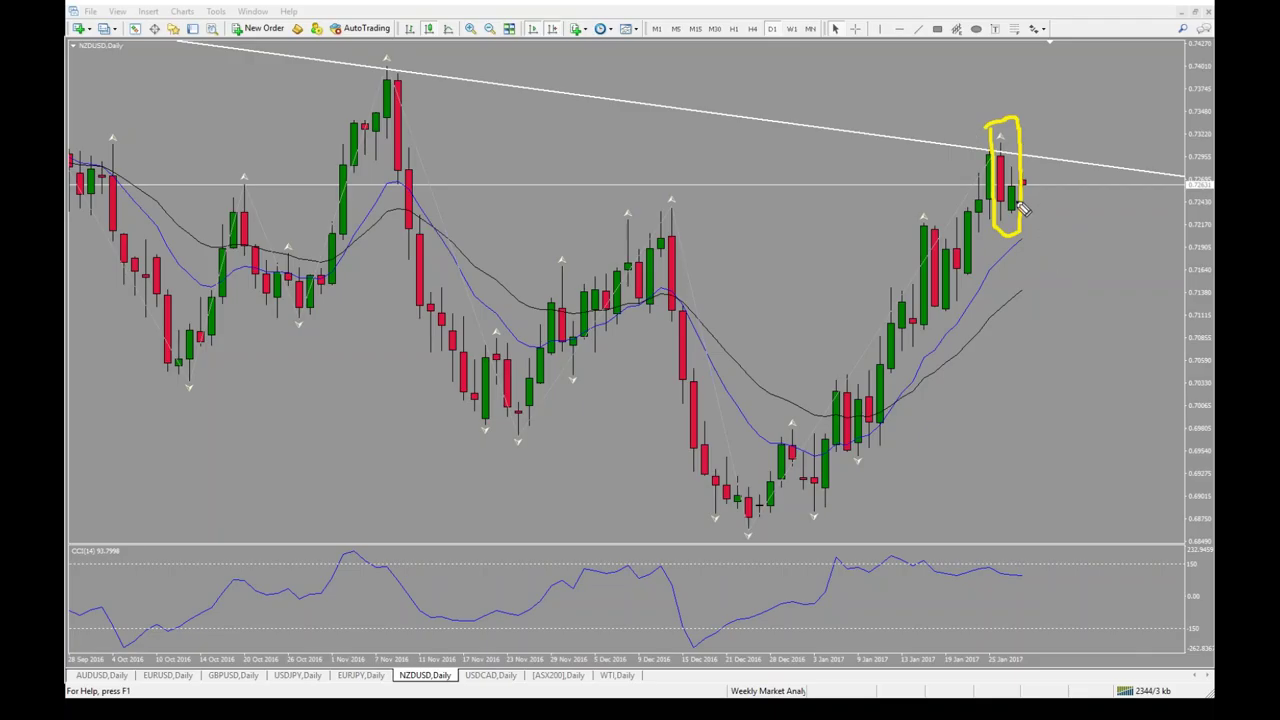
{"action": "left_click_drag", "start_coordinate": [1022, 188], "coordinate": [1090, 107]}
{"action": "left_click_drag", "start_coordinate": [1030, 166], "coordinate": [1032, 180]}
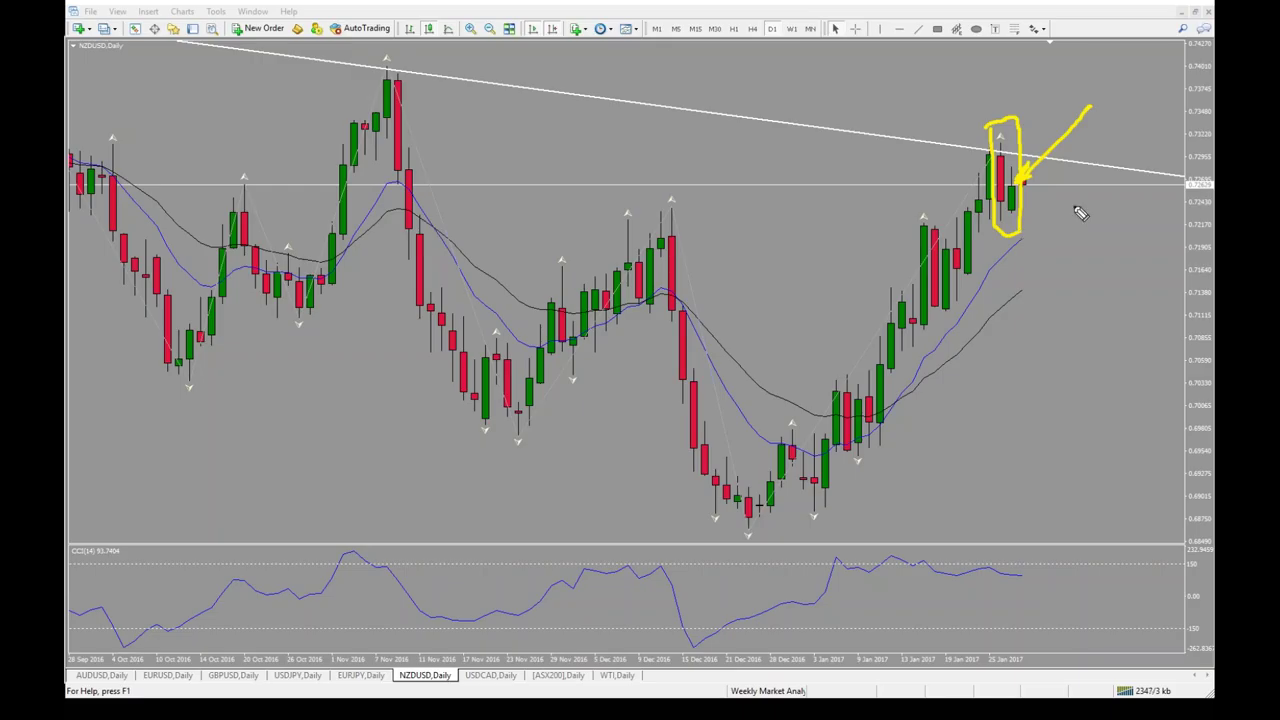
{"action": "key", "text": "Escape"}
- Mark a break level at about 0.723 with a downward arrow, circle the trendline high and the latest candles, then clear the ink
{"action": "mouse_move", "coordinate": [1010, 213]}
{"action": "left_mouse_down"}
{"action": "mouse_move", "coordinate": [1050, 214]}
{"action": "mouse_move", "coordinate": [1034, 216]}
{"action": "mouse_move", "coordinate": [1066, 300]}
{"action": "mouse_move", "coordinate": [1090, 288]}
{"action": "left_mouse_up"}
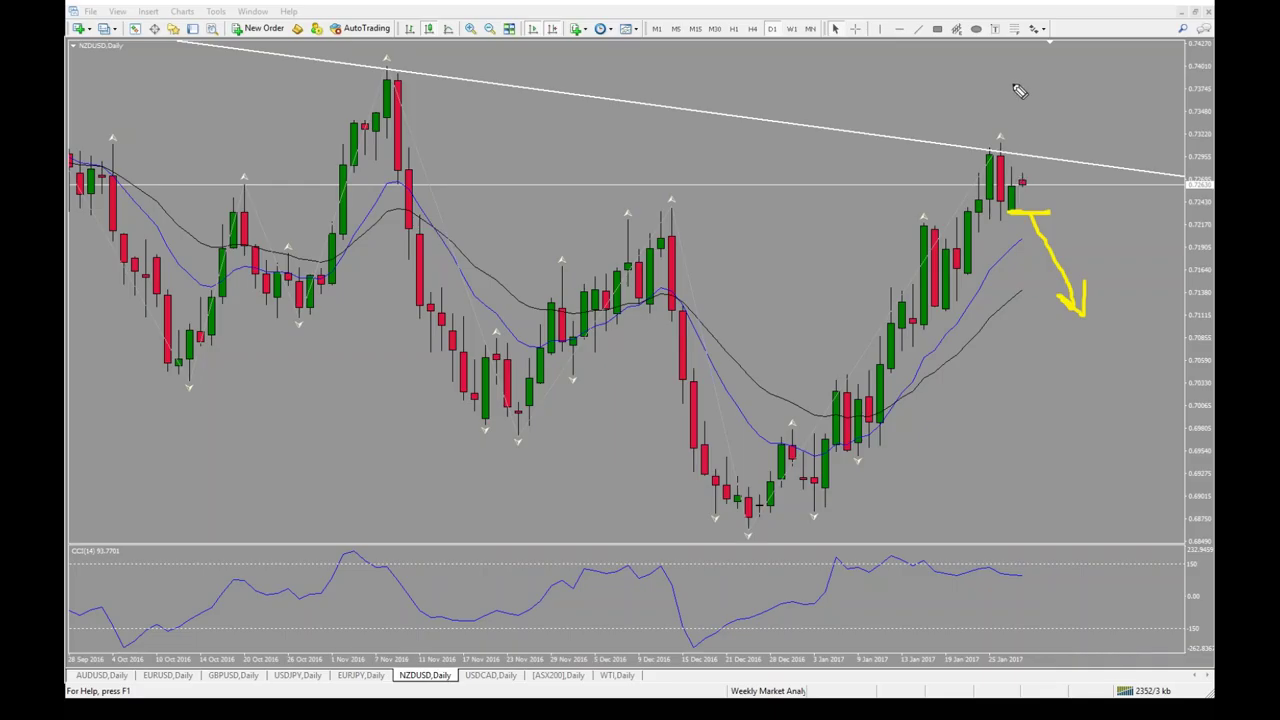
{"action": "mouse_move", "coordinate": [1012, 142]}
{"action": "left_mouse_down"}
{"action": "mouse_move", "coordinate": [992, 132]}
{"action": "mouse_move", "coordinate": [987, 150]}
{"action": "mouse_move", "coordinate": [1020, 116]}
{"action": "left_mouse_up"}
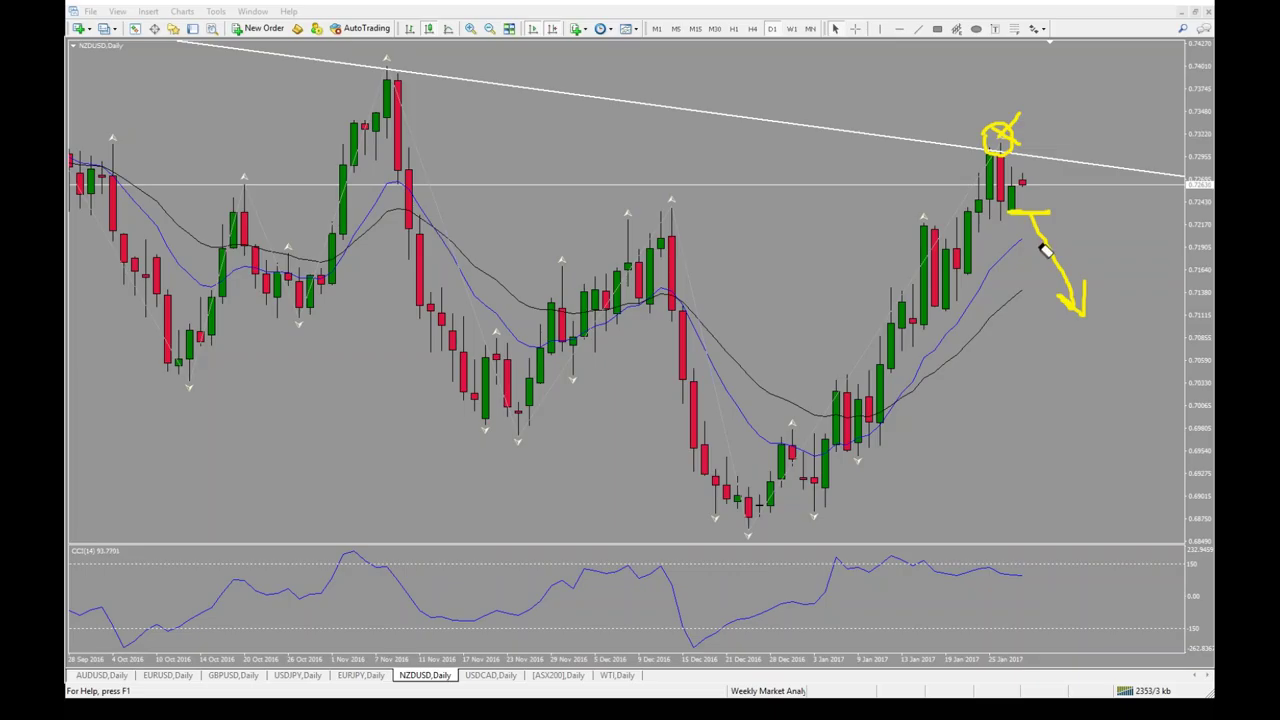
{"action": "left_click", "coordinate": [980, 138]}
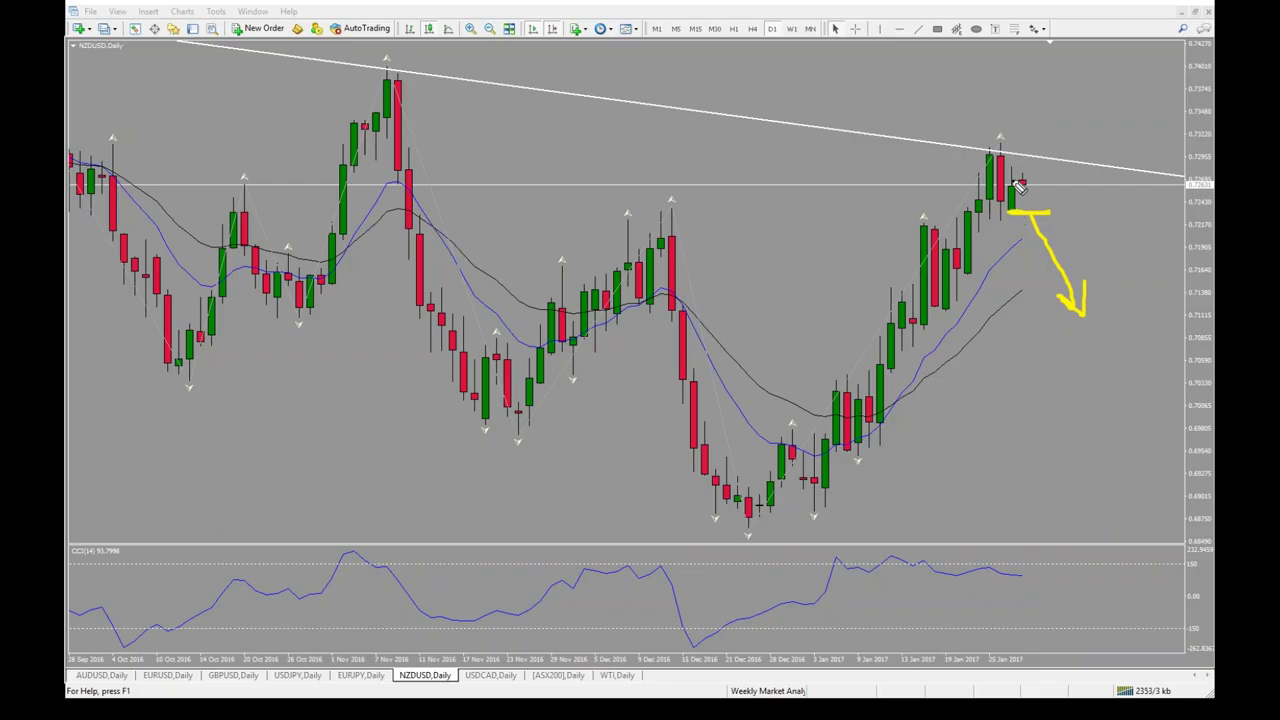
{"action": "left_click_drag", "start_coordinate": [1032, 165], "coordinate": [998, 166]}
{"action": "key", "text": "Escape"}
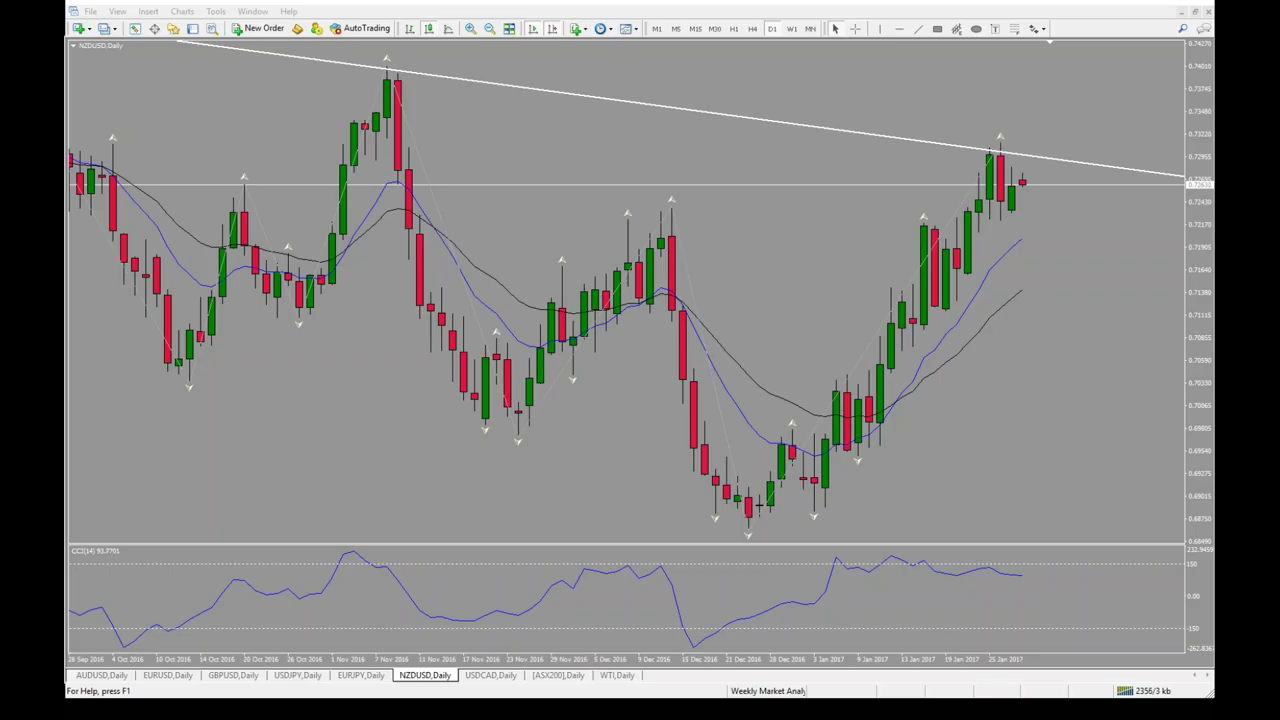
{"action": "middle_click", "coordinate": [1057, 222]}
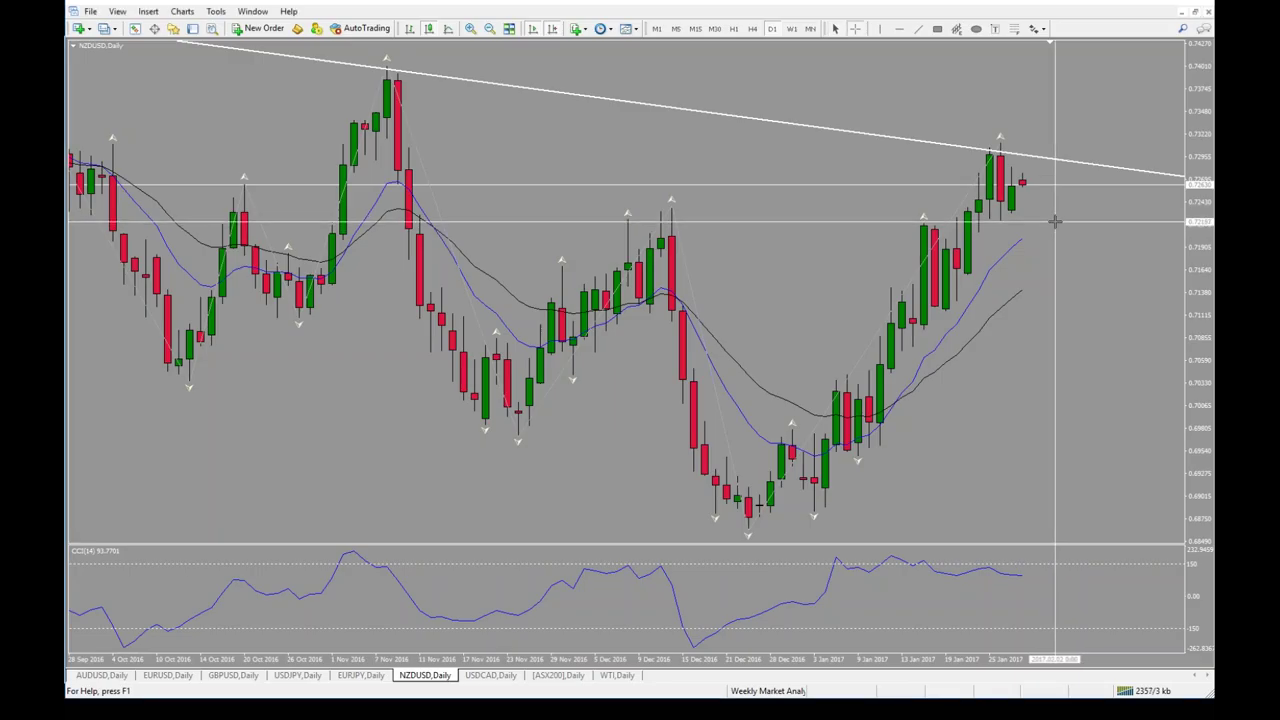
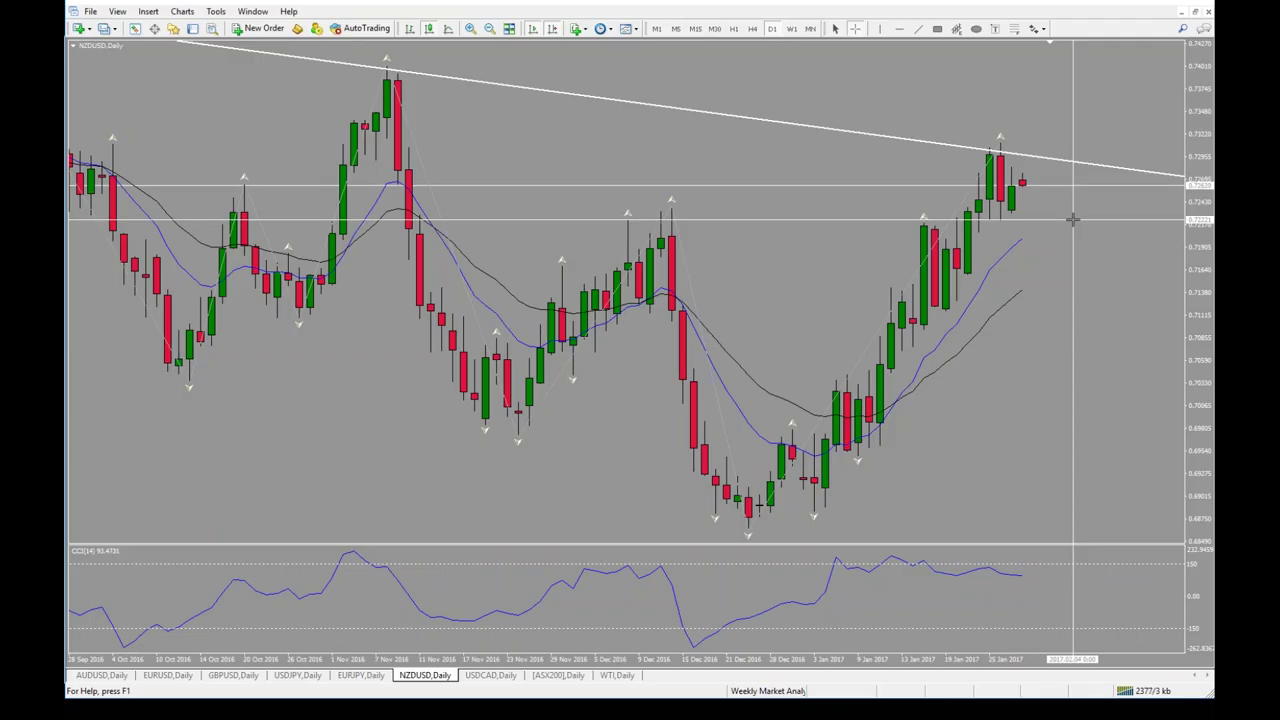
- Write "NZD/USD" in yellow freehand ink across the NZDUSD chart, just beneath the falling trendline
{"action": "left_click", "coordinate": [776, 224]}
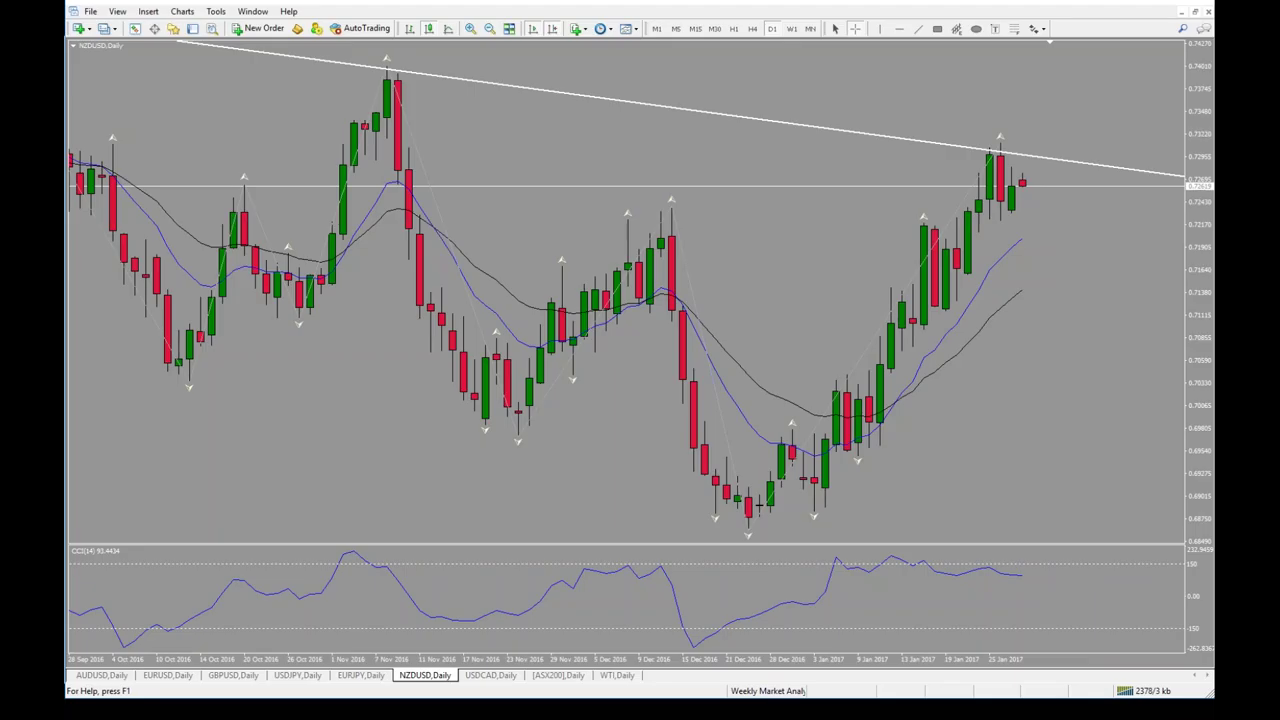
{"action": "mouse_move", "coordinate": [565, 172]}
{"action": "left_mouse_down"}
{"action": "mouse_move", "coordinate": [574, 126]}
{"action": "mouse_move", "coordinate": [605, 166]}
{"action": "mouse_move", "coordinate": [667, 136]}
{"action": "mouse_move", "coordinate": [654, 171]}
{"action": "mouse_move", "coordinate": [659, 156]}
{"action": "mouse_move", "coordinate": [716, 182]}
{"action": "left_mouse_up"}
{"action": "left_click_drag", "start_coordinate": [717, 130], "coordinate": [738, 188]}
{"action": "left_click_drag", "start_coordinate": [811, 112], "coordinate": [788, 232]}
{"action": "left_click_drag", "start_coordinate": [845, 140], "coordinate": [876, 186]}
{"action": "mouse_move", "coordinate": [928, 140]}
{"action": "left_mouse_down"}
{"action": "mouse_move", "coordinate": [908, 155]}
{"action": "mouse_move", "coordinate": [912, 185]}
{"action": "left_mouse_up"}
{"action": "left_click_drag", "start_coordinate": [945, 140], "coordinate": [952, 188]}
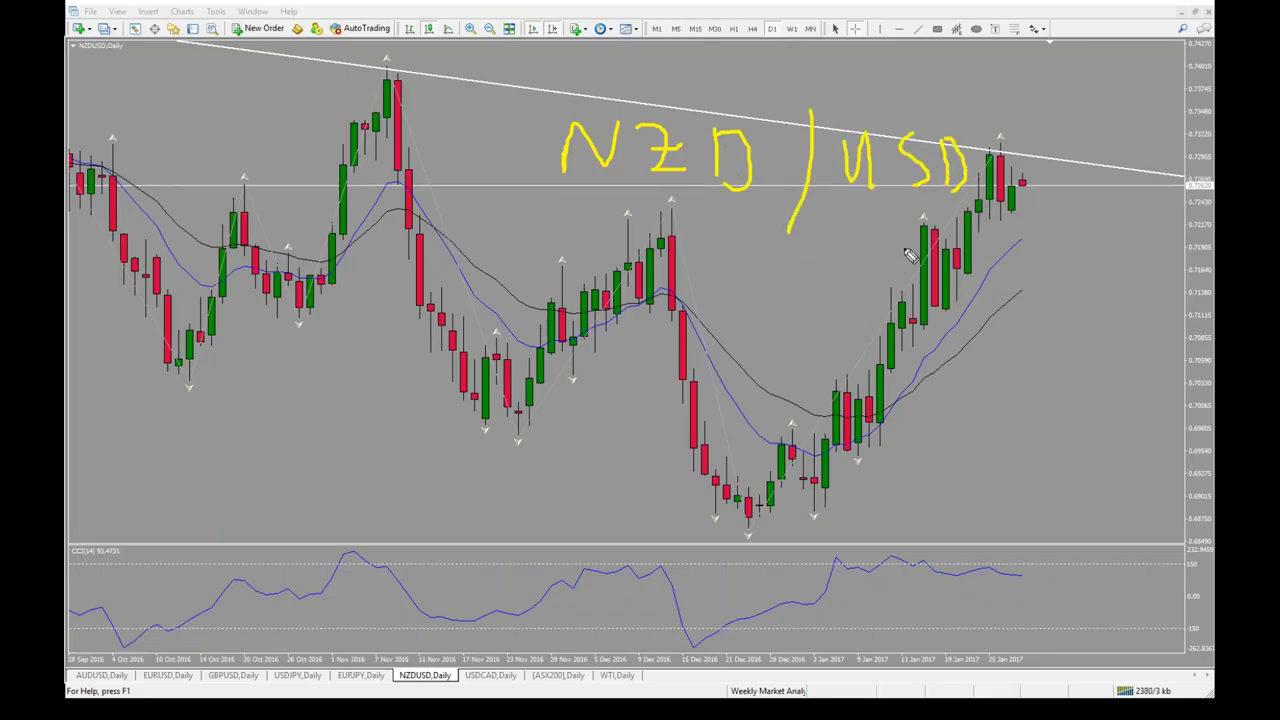
- Draw an upward arrow and a circled plus sign beneath the letters USD, plus a long falling arrow from the latest candle
{"action": "left_click_drag", "start_coordinate": [902, 212], "coordinate": [902, 326]}
{"action": "mouse_move", "coordinate": [902, 212]}
{"action": "left_mouse_down"}
{"action": "mouse_move", "coordinate": [881, 255]}
{"action": "mouse_move", "coordinate": [900, 213]}
{"action": "mouse_move", "coordinate": [926, 252]}
{"action": "left_mouse_up"}
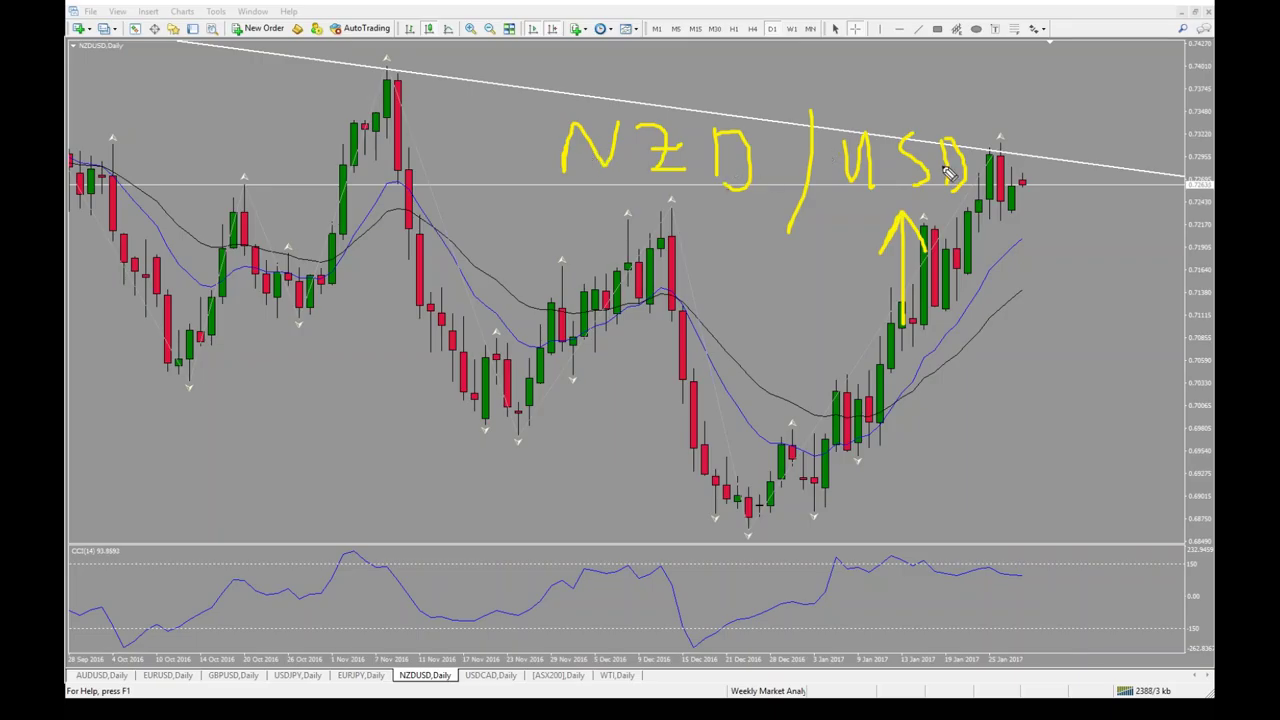
{"action": "mouse_move", "coordinate": [902, 338]}
{"action": "left_mouse_down"}
{"action": "mouse_move", "coordinate": [902, 392]}
{"action": "mouse_move", "coordinate": [951, 371]}
{"action": "left_mouse_up"}
{"action": "mouse_move", "coordinate": [865, 345]}
{"action": "left_mouse_down"}
{"action": "mouse_move", "coordinate": [966, 377]}
{"action": "mouse_move", "coordinate": [955, 352]}
{"action": "left_mouse_up"}
{"action": "mouse_move", "coordinate": [830, 322]}
{"action": "left_mouse_down"}
{"action": "mouse_move", "coordinate": [909, 323]}
{"action": "mouse_move", "coordinate": [975, 375]}
{"action": "left_mouse_up"}
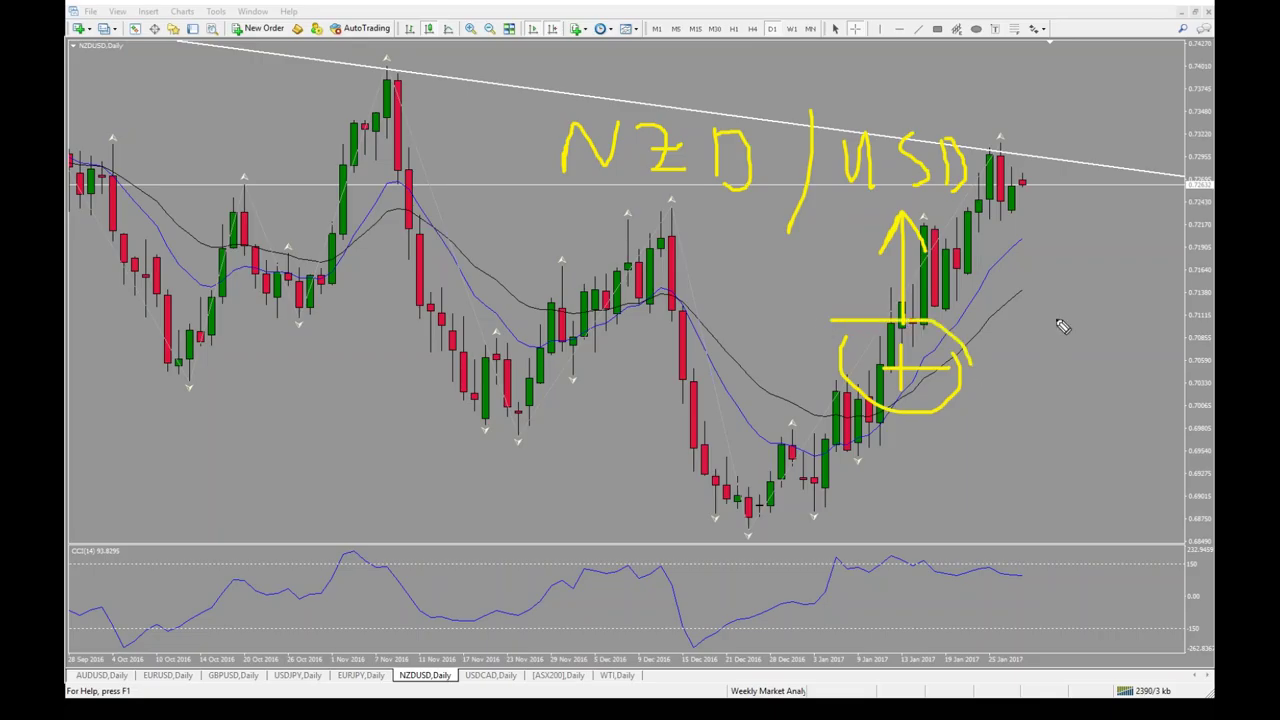
{"action": "mouse_move", "coordinate": [1032, 186]}
{"action": "left_mouse_down"}
{"action": "mouse_move", "coordinate": [1106, 353]}
{"action": "mouse_move", "coordinate": [1131, 464]}
{"action": "mouse_move", "coordinate": [1137, 410]}
{"action": "left_mouse_up"}
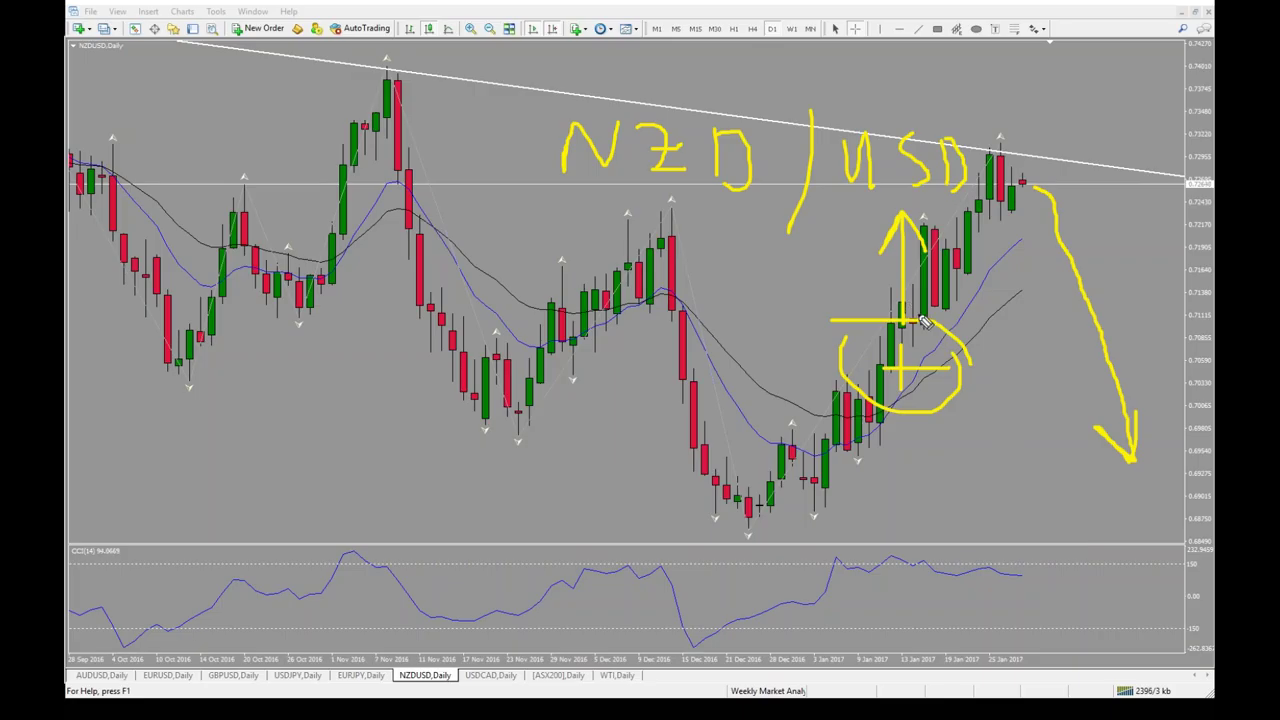
- Erase the arrow and circled plus beneath USD, then draw a circled plus sign beneath the letters NZD
{"action": "left_click", "coordinate": [868, 410]}
{"action": "left_click", "coordinate": [904, 300]}
{"action": "left_click", "coordinate": [893, 376]}
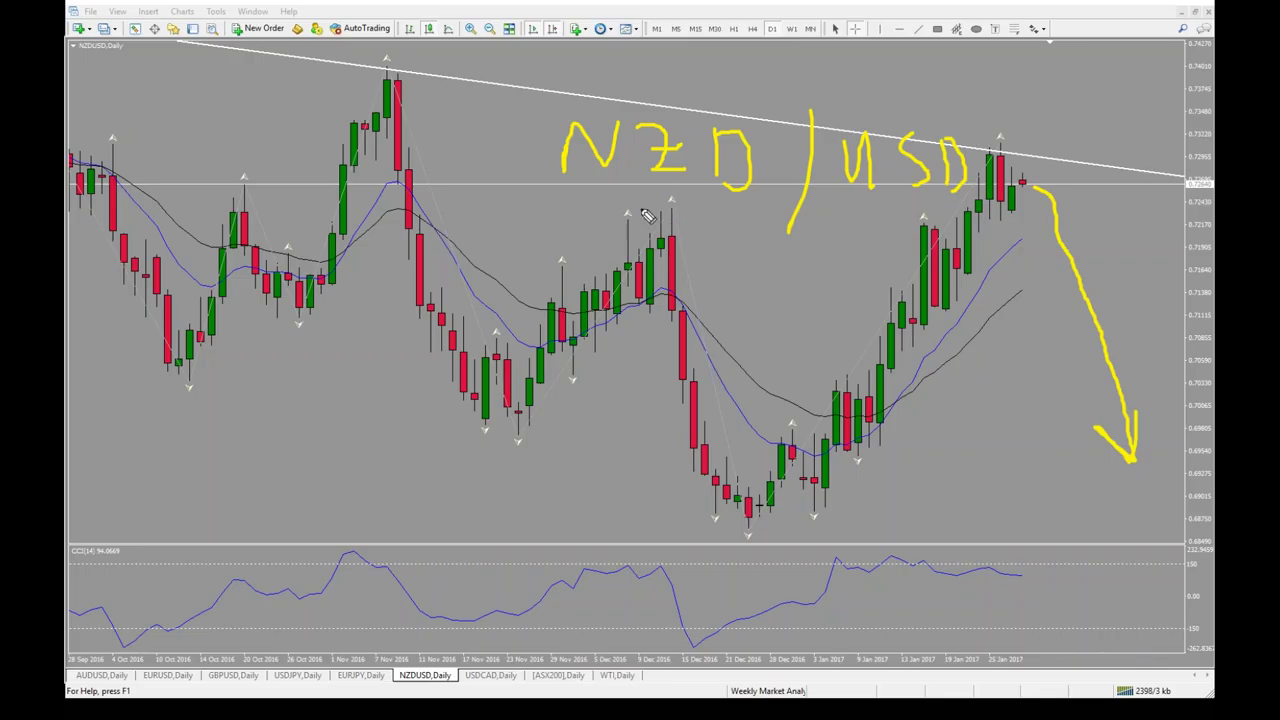
{"action": "mouse_move", "coordinate": [640, 204]}
{"action": "left_mouse_down"}
{"action": "mouse_move", "coordinate": [630, 249]}
{"action": "mouse_move", "coordinate": [674, 245]}
{"action": "mouse_move", "coordinate": [684, 267]}
{"action": "mouse_move", "coordinate": [648, 200]}
{"action": "left_mouse_up"}
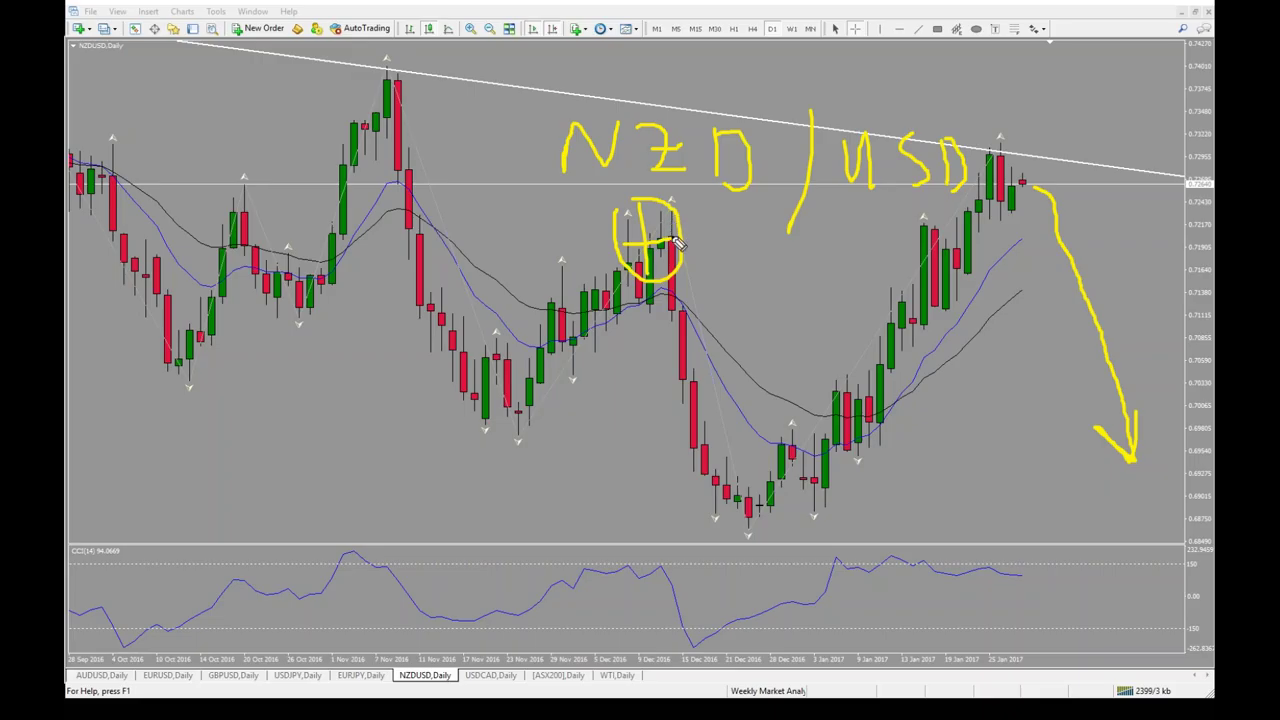
- Draw a rising arrow from the latest candles through the trendline and remove the long falling arrow
{"action": "left_click_drag", "start_coordinate": [1024, 154], "coordinate": [1098, 54]}
{"action": "mouse_move", "coordinate": [1068, 70]}
{"action": "left_mouse_down"}
{"action": "mouse_move", "coordinate": [1097, 61]}
{"action": "mouse_move", "coordinate": [1102, 104]}
{"action": "left_mouse_up"}
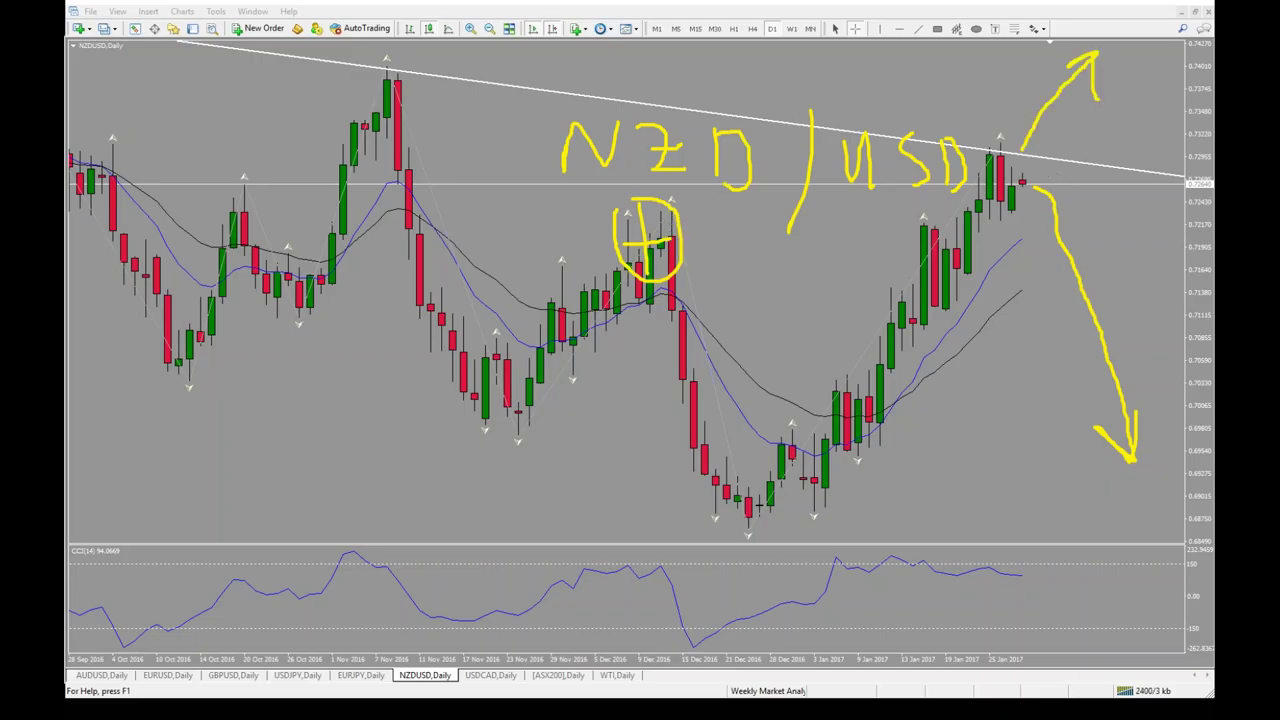
{"action": "key", "text": "ctrl+z"}
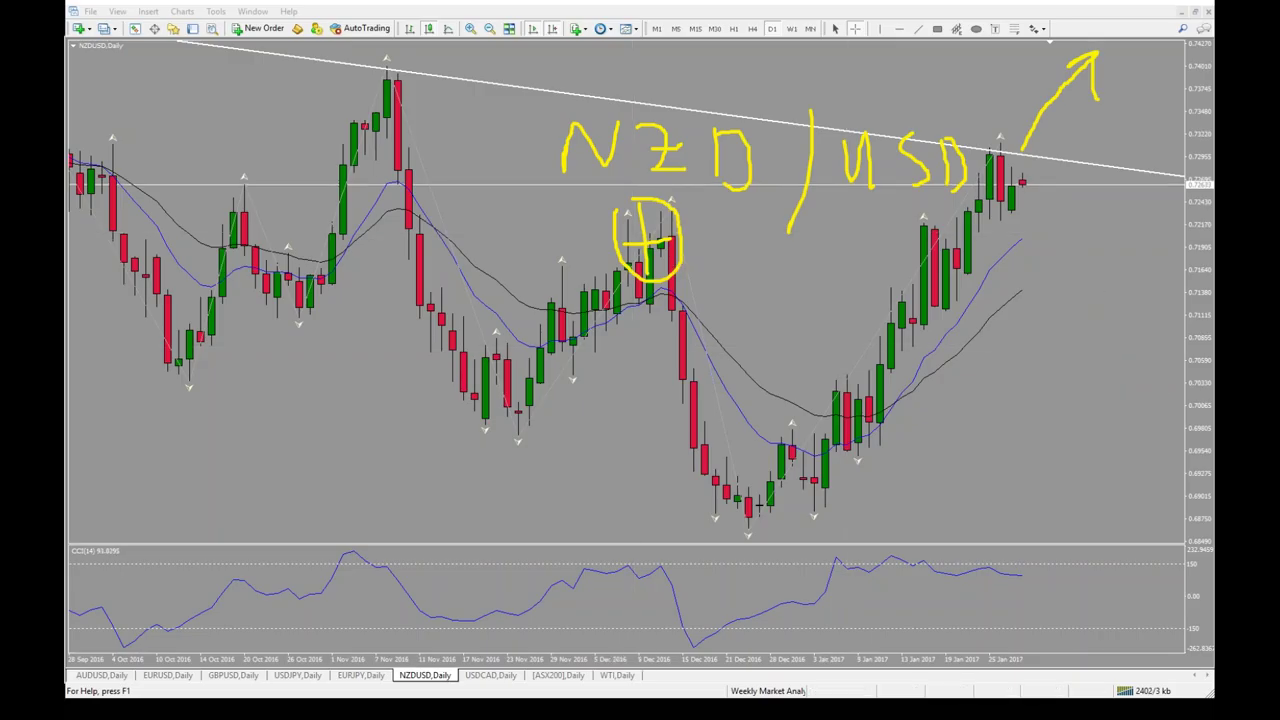
- Add a circled plus sign beneath the letters USD, trace the one beneath NZD, then clear all the ink
{"action": "mouse_move", "coordinate": [905, 220]}
{"action": "left_mouse_down"}
{"action": "mouse_move", "coordinate": [899, 254]}
{"action": "mouse_move", "coordinate": [918, 237]}
{"action": "mouse_move", "coordinate": [873, 271]}
{"action": "mouse_move", "coordinate": [936, 257]}
{"action": "mouse_move", "coordinate": [880, 205]}
{"action": "left_mouse_up"}
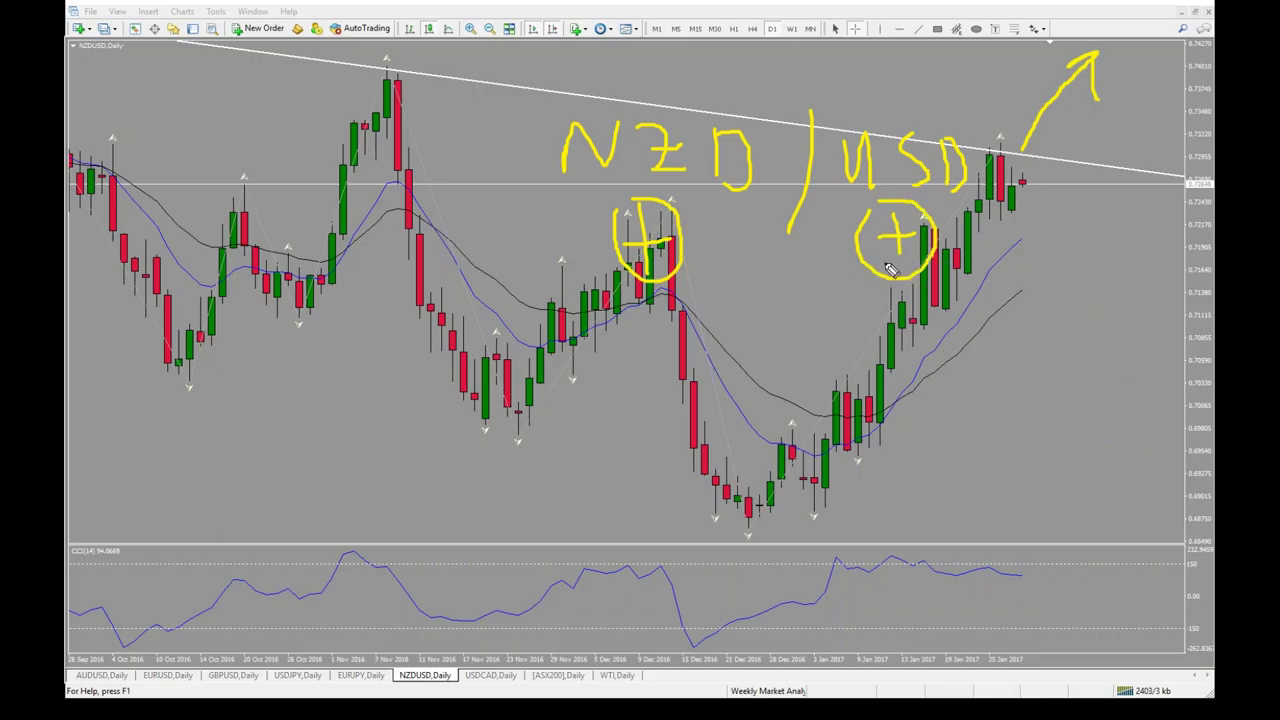
{"action": "left_click_drag", "start_coordinate": [620, 218], "coordinate": [644, 228]}
{"action": "key", "text": "Escape"}
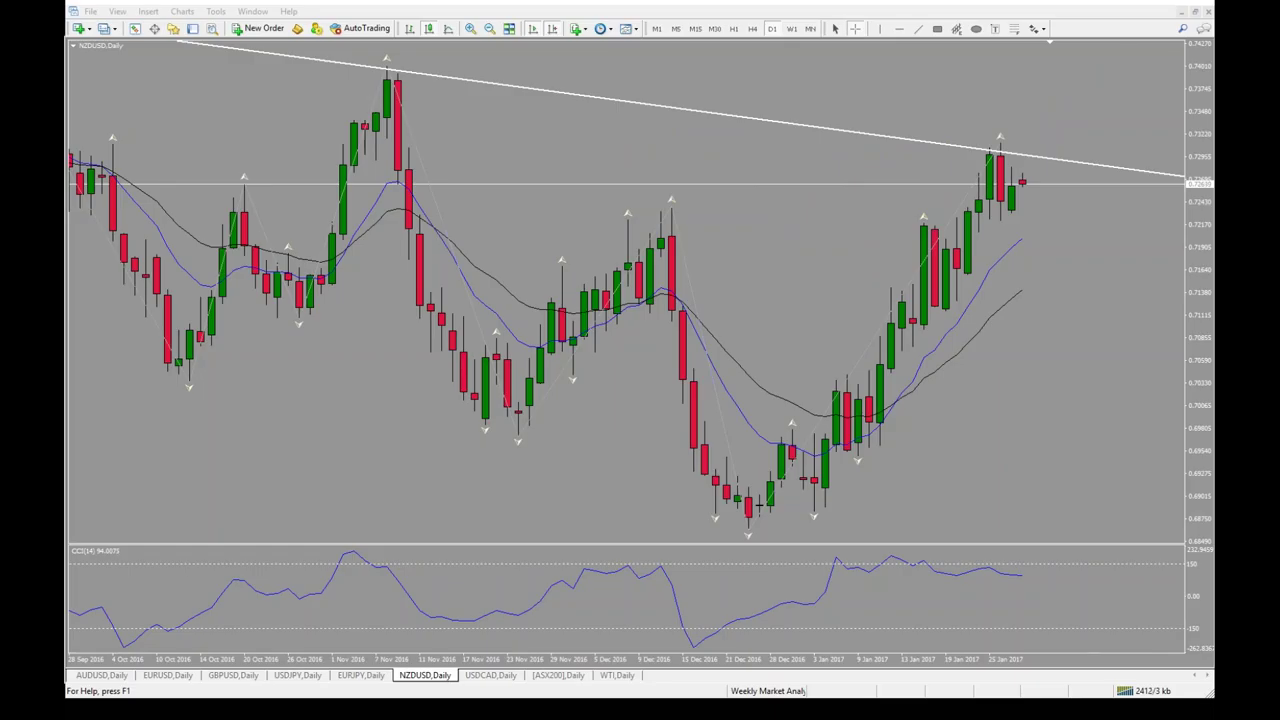
- Check the open trades and account balance, then measure from the current NZDUSD price up to the recent high
{"action": "middle_click", "coordinate": [1046, 374]}
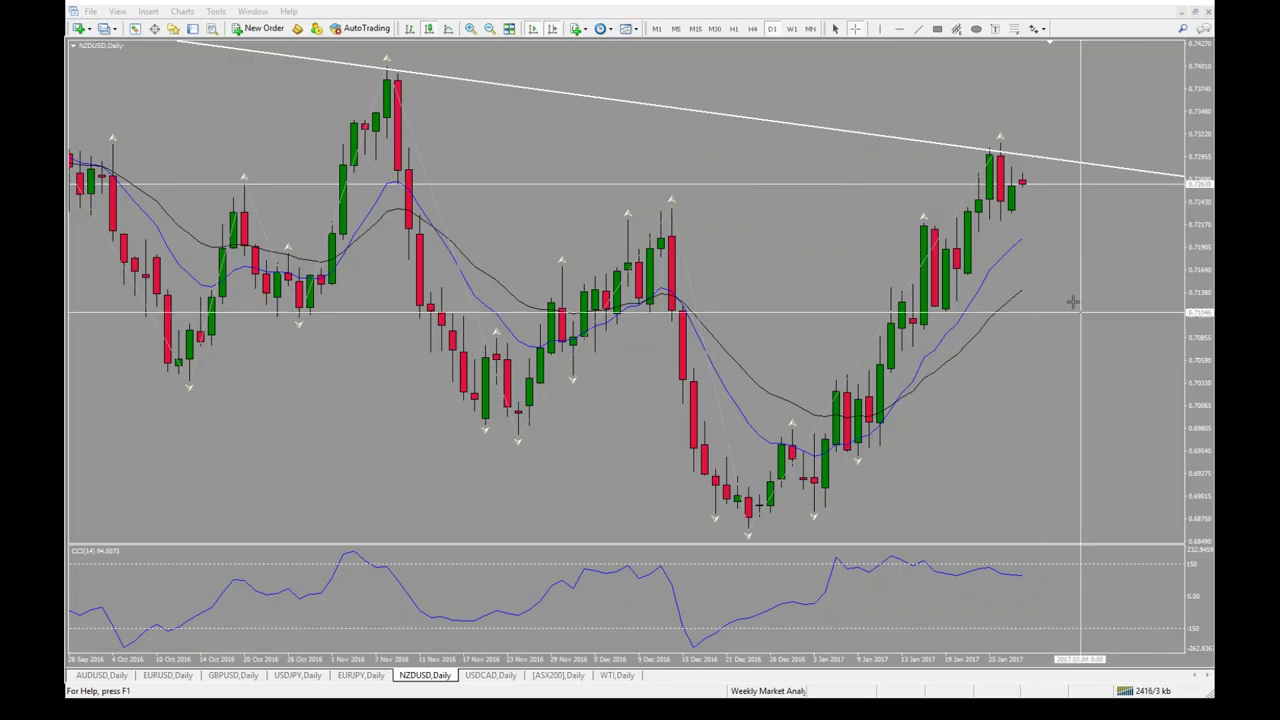
{"action": "left_click", "coordinate": [193, 28]}
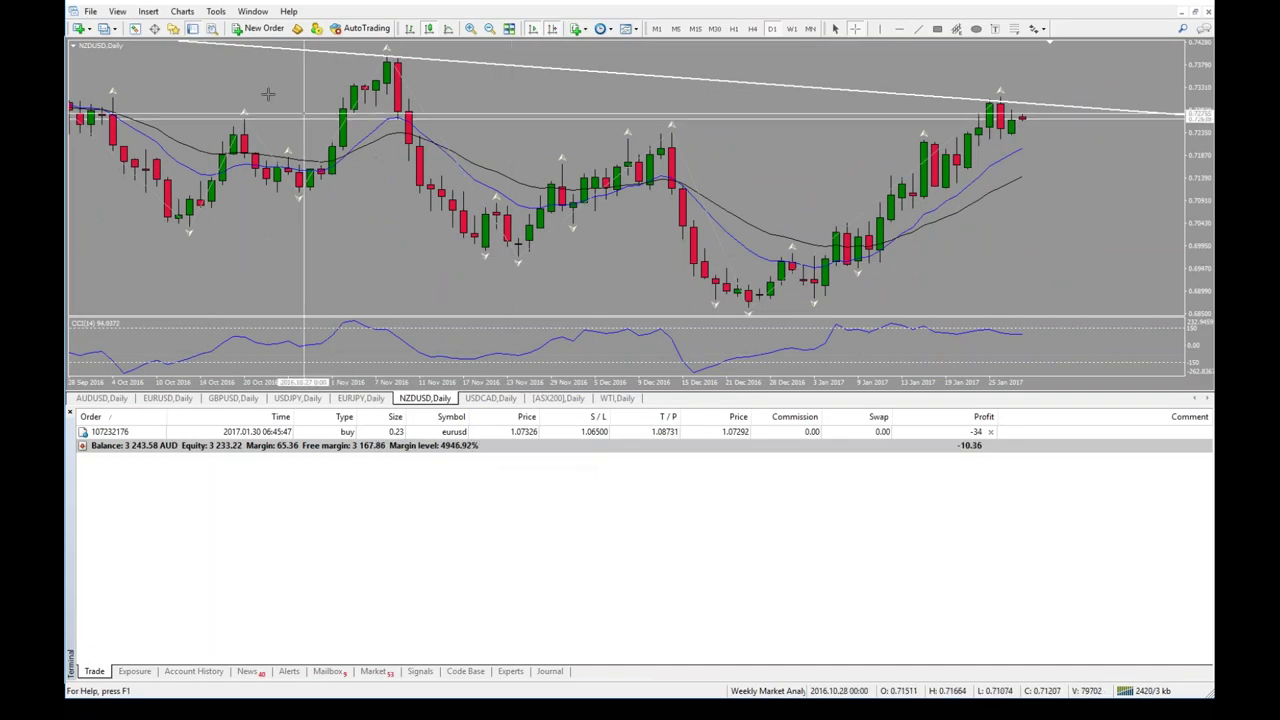
{"action": "left_click", "coordinate": [193, 28]}
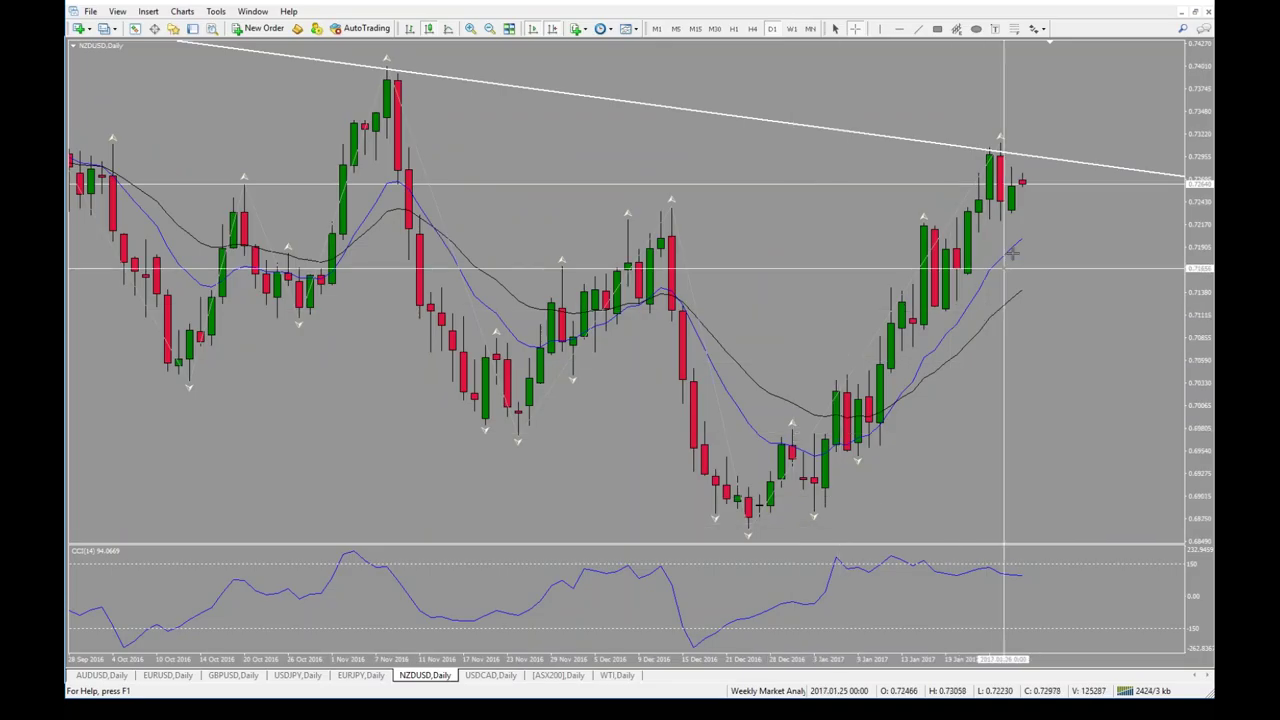
{"action": "left_click_drag", "start_coordinate": [1056, 184], "coordinate": [1002, 135]}
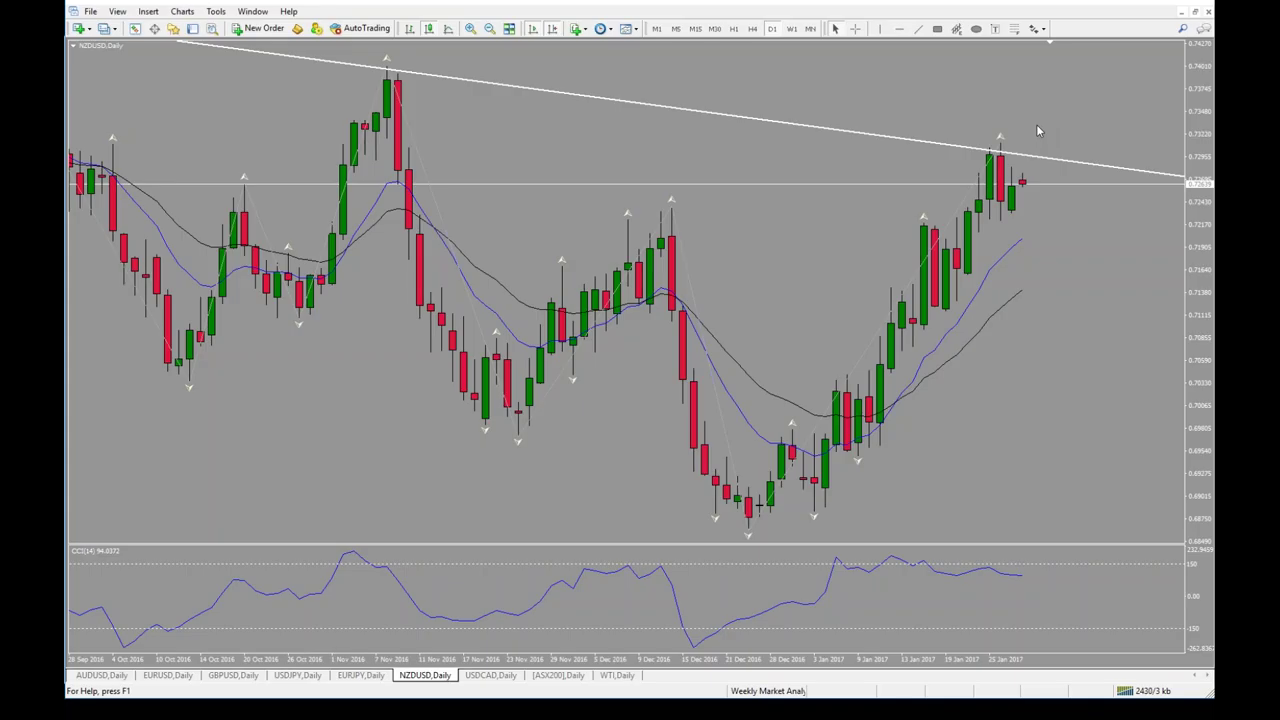
- Start a new NZDUSD market order with a volume of 0.32 and move the order window lower on the chart
{"action": "right_click", "coordinate": [810, 158]}
{"action": "mouse_move", "coordinate": [863, 191]}
{"action": "left_click", "coordinate": [990, 249]}
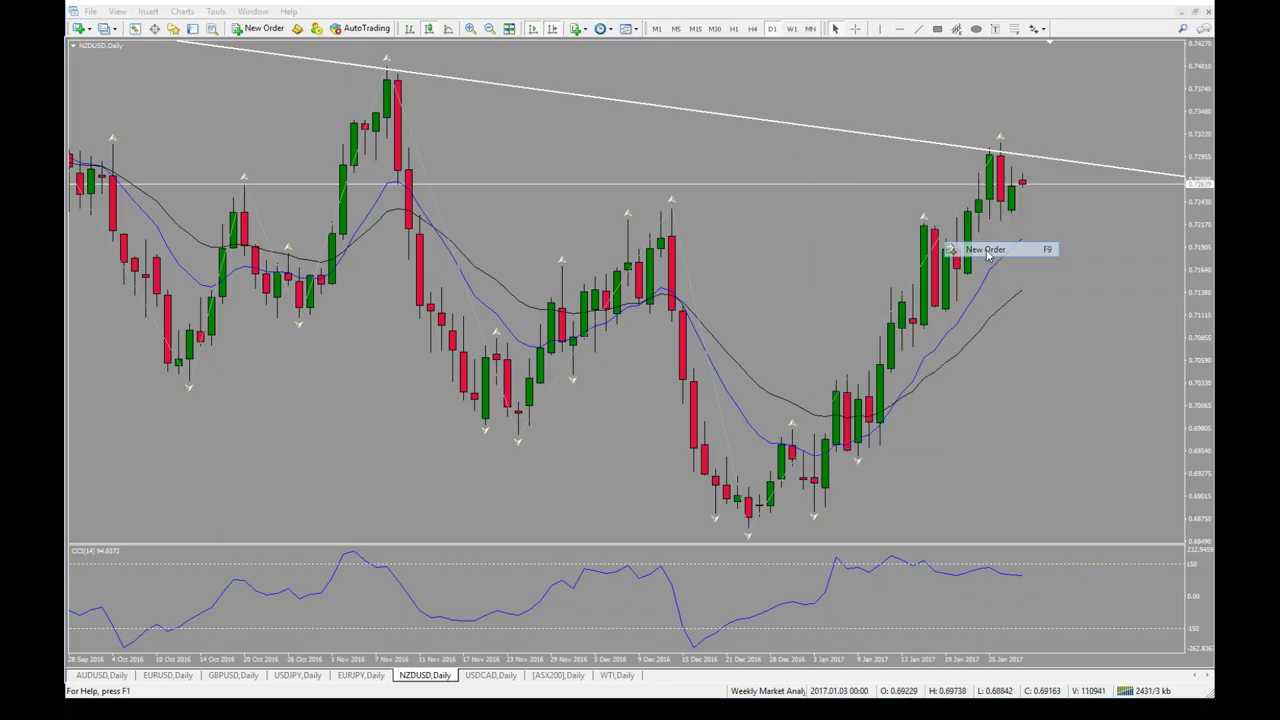
{"action": "type", "text": "0"}
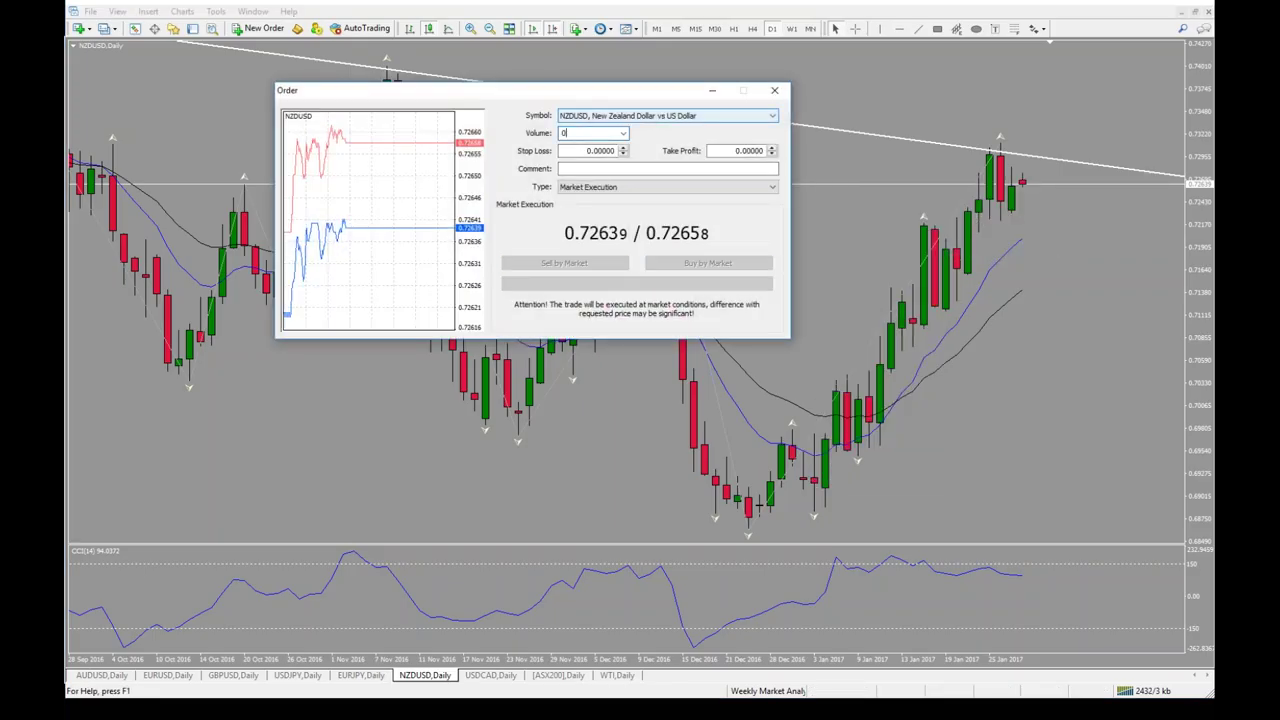
{"action": "type", "text": ".32"}
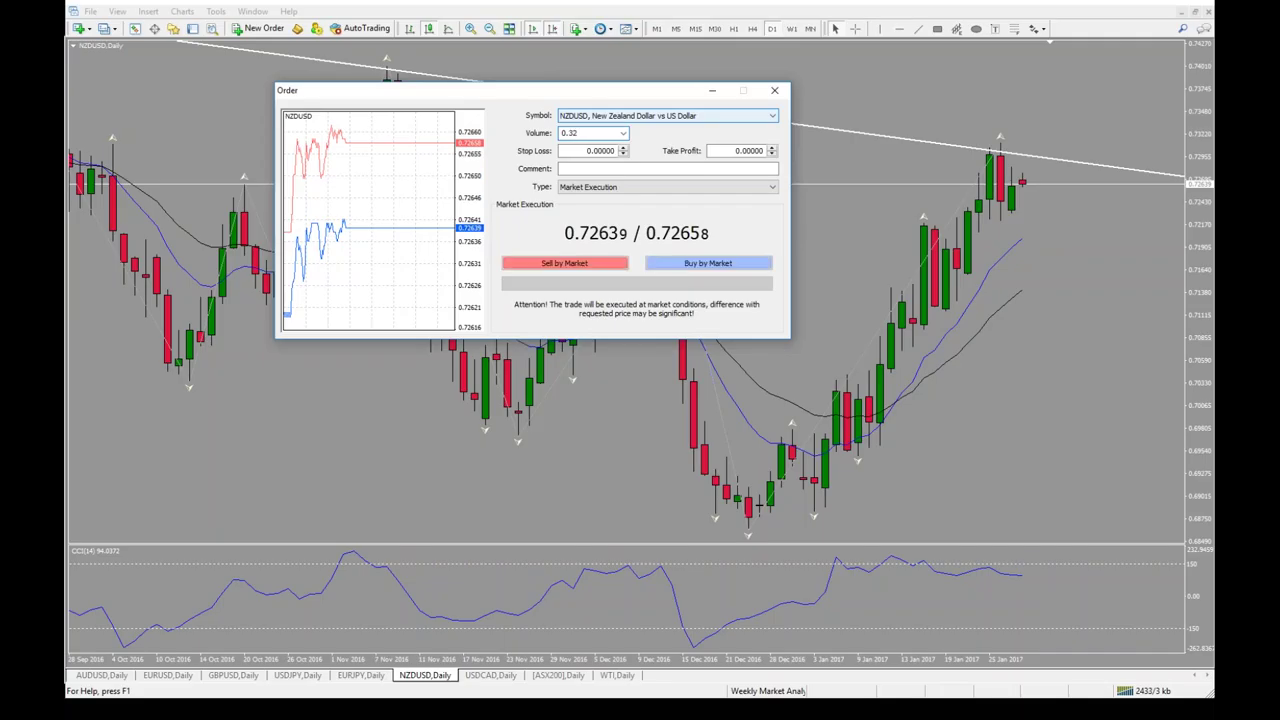
{"action": "left_click_drag", "start_coordinate": [571, 92], "coordinate": [541, 136]}
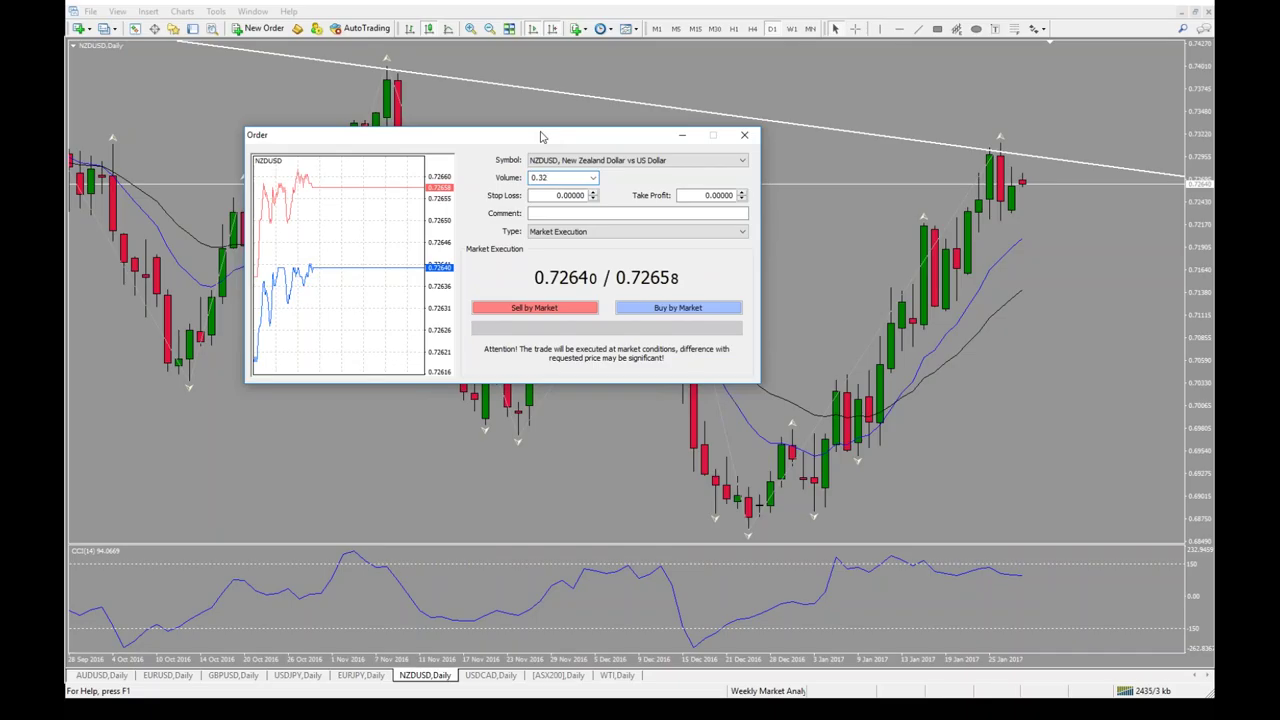
- Check the price level above the recent high with the crosshair and set the order's stop loss to 0.73200
{"action": "middle_click", "coordinate": [910, 140]}
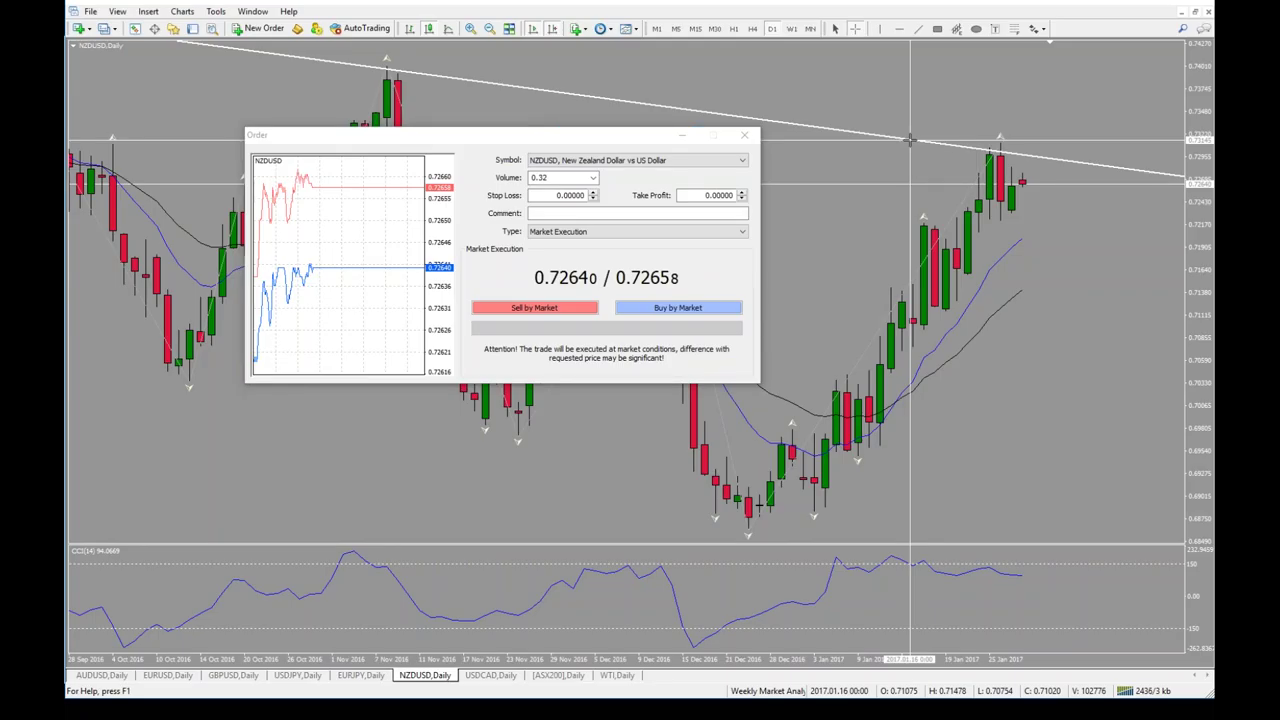
{"action": "left_click", "coordinate": [592, 192]}
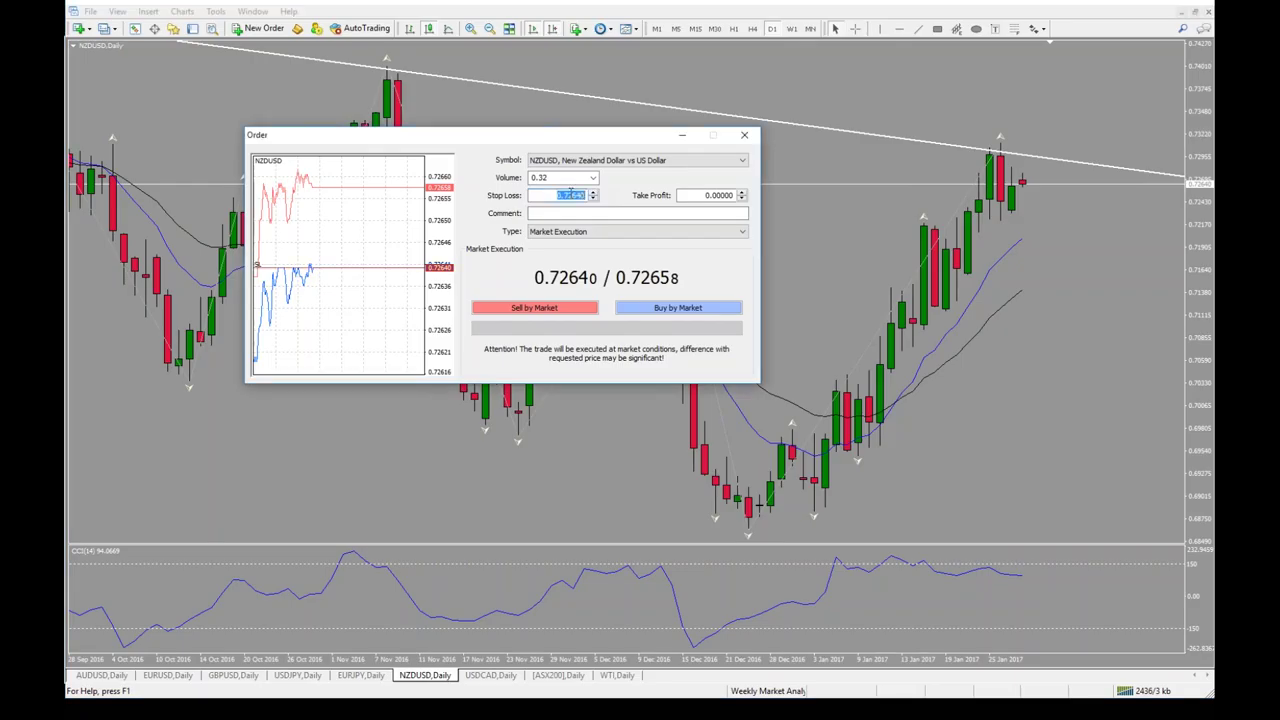
{"action": "left_click", "coordinate": [569, 195]}
{"action": "key", "text": "Delete"}
{"action": "key", "text": "Delete"}
{"action": "key", "text": "Delete"}
{"action": "key", "text": "Delete"}
{"action": "type", "text": "3200"}
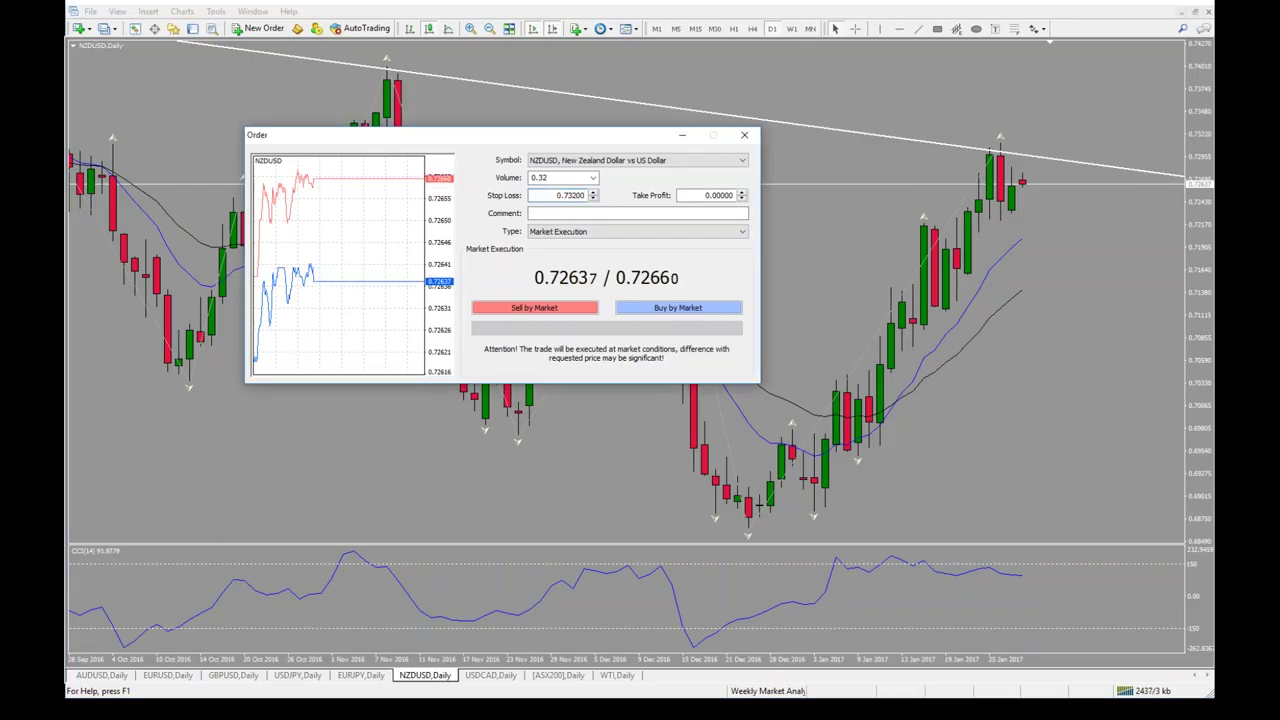
- Set the order's take profit to 0.71263 and sell NZDUSD at market
{"action": "left_click", "coordinate": [741, 191]}
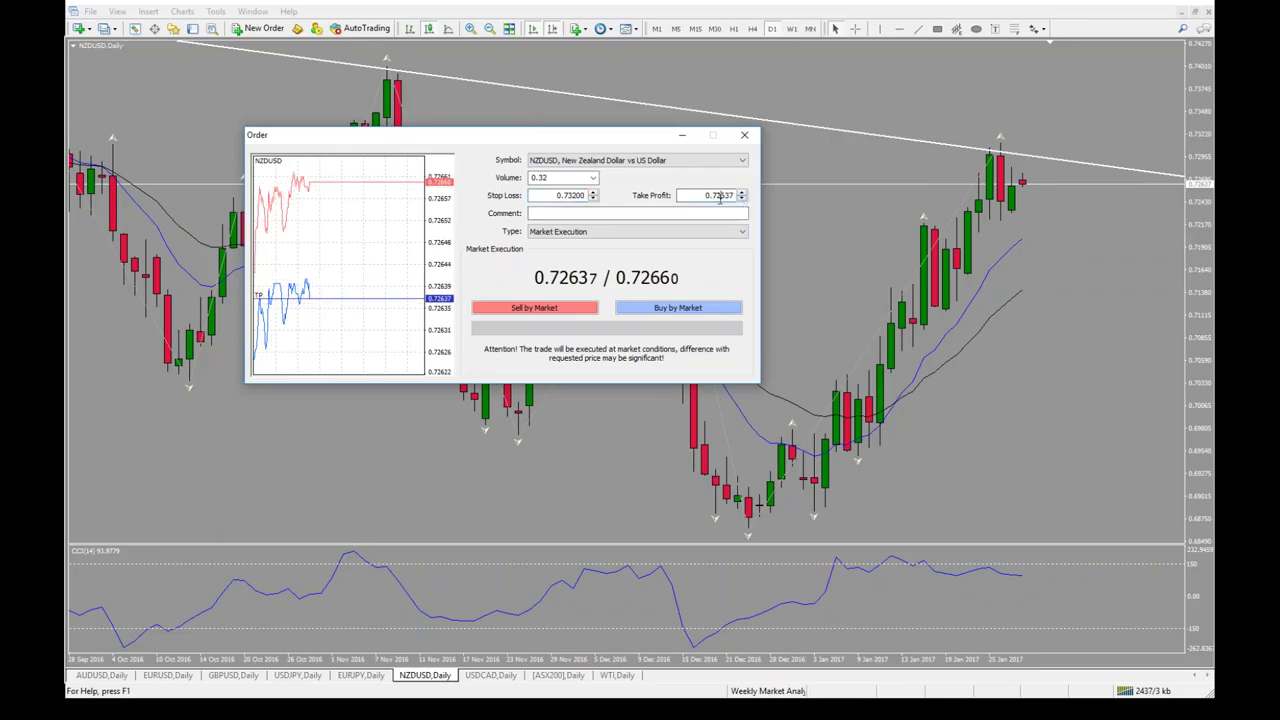
{"action": "type", "text": "1"}
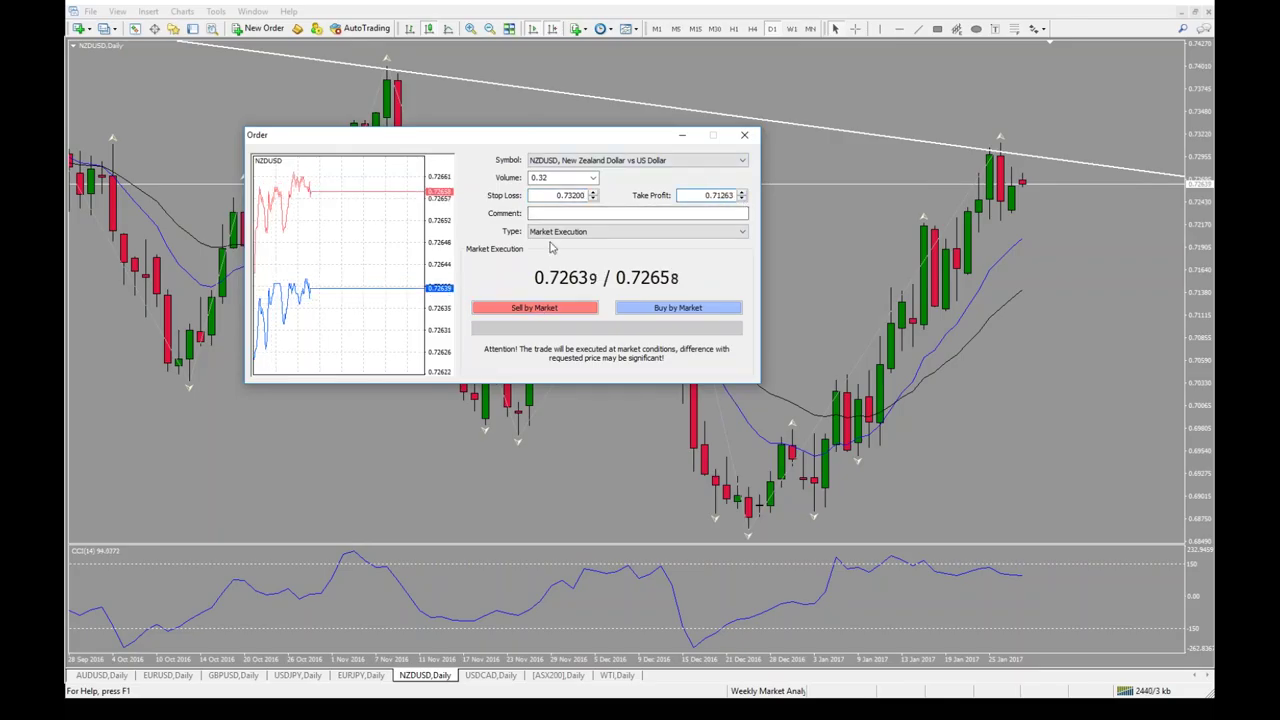
{"action": "left_click", "coordinate": [545, 309]}
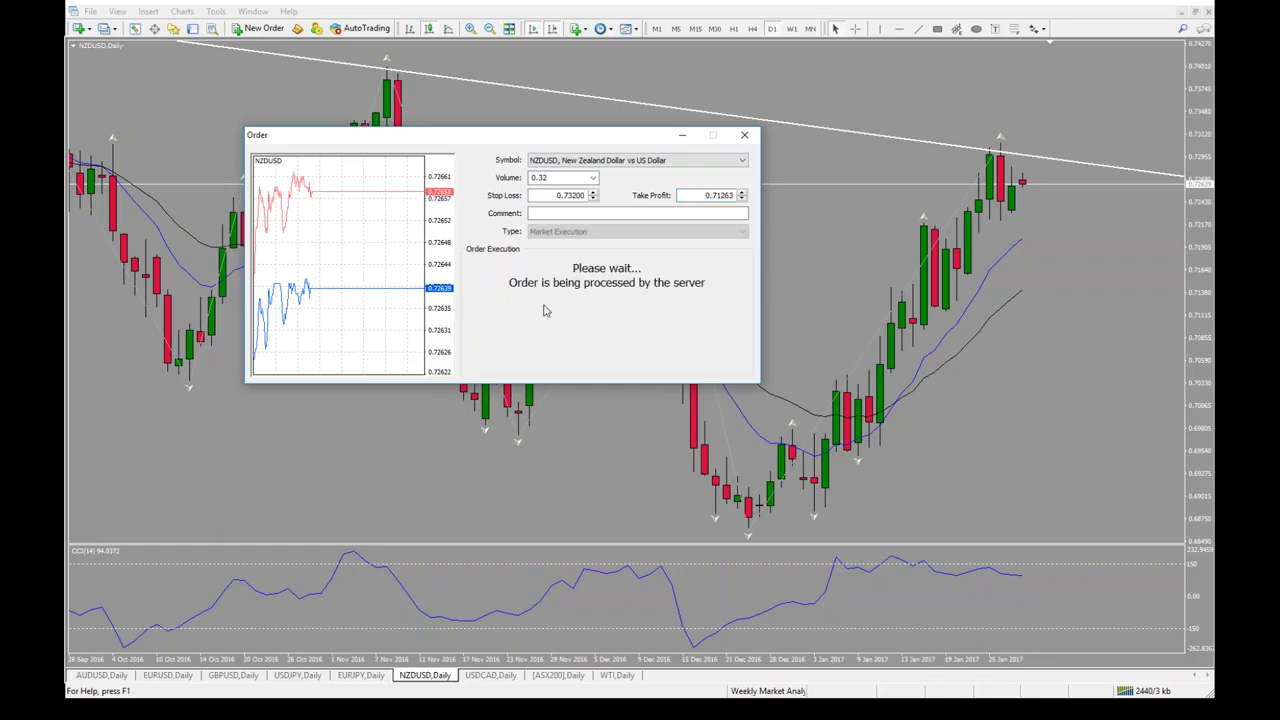
{"action": "left_click", "coordinate": [520, 338]}
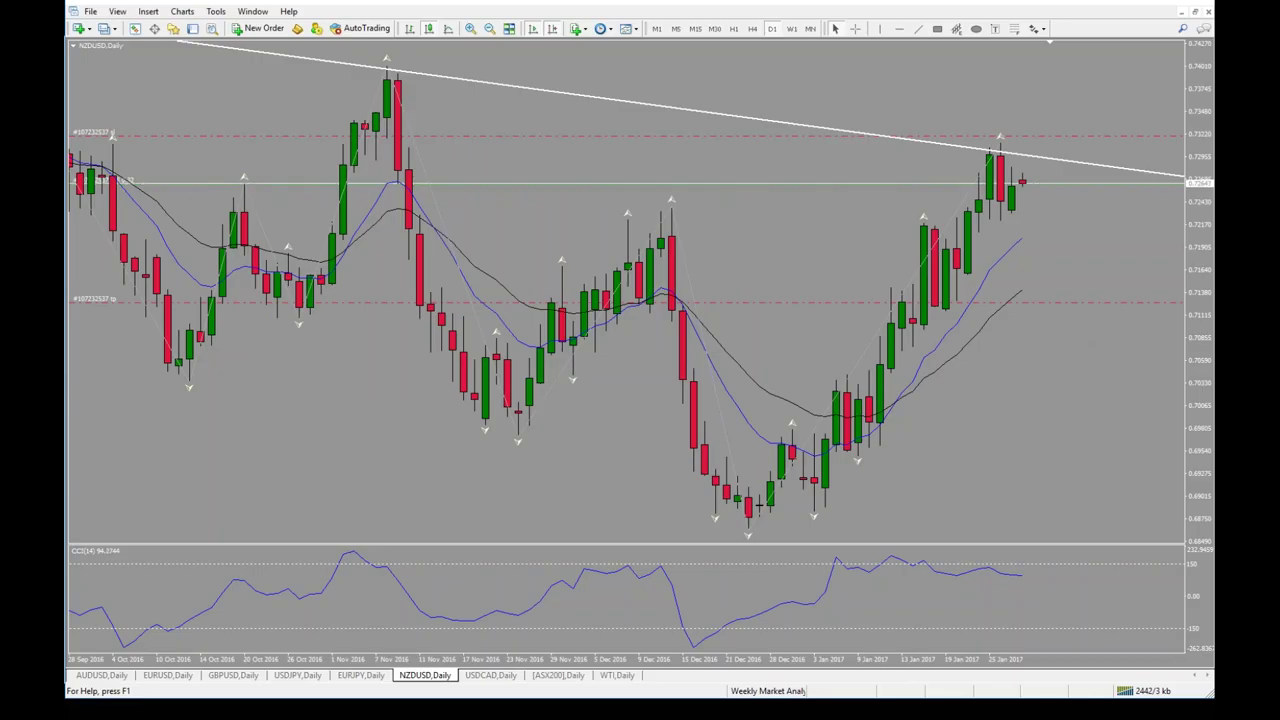
- Underline the new order's entry, stop loss and take profit levels in yellow ink, then clear the ink
{"action": "left_click_drag", "start_coordinate": [1022, 184], "coordinate": [1072, 185]}
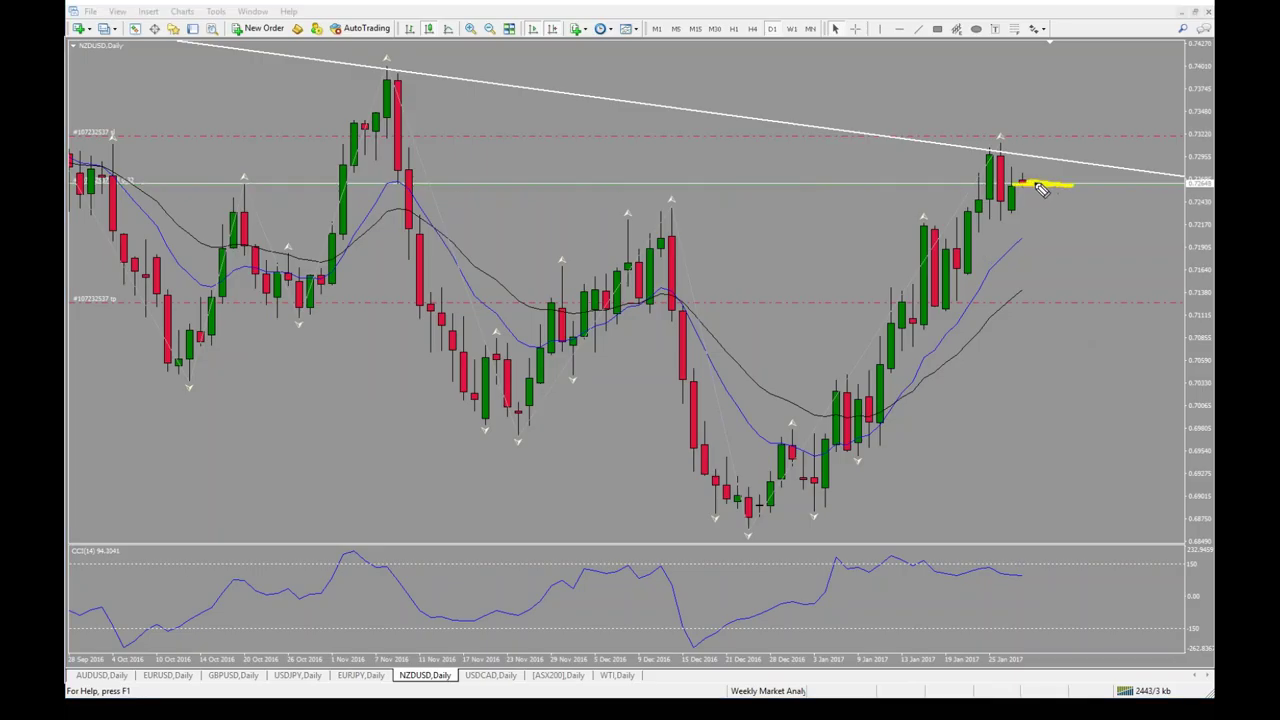
{"action": "left_click_drag", "start_coordinate": [1023, 133], "coordinate": [986, 134]}
{"action": "left_click_drag", "start_coordinate": [1116, 300], "coordinate": [1046, 301]}
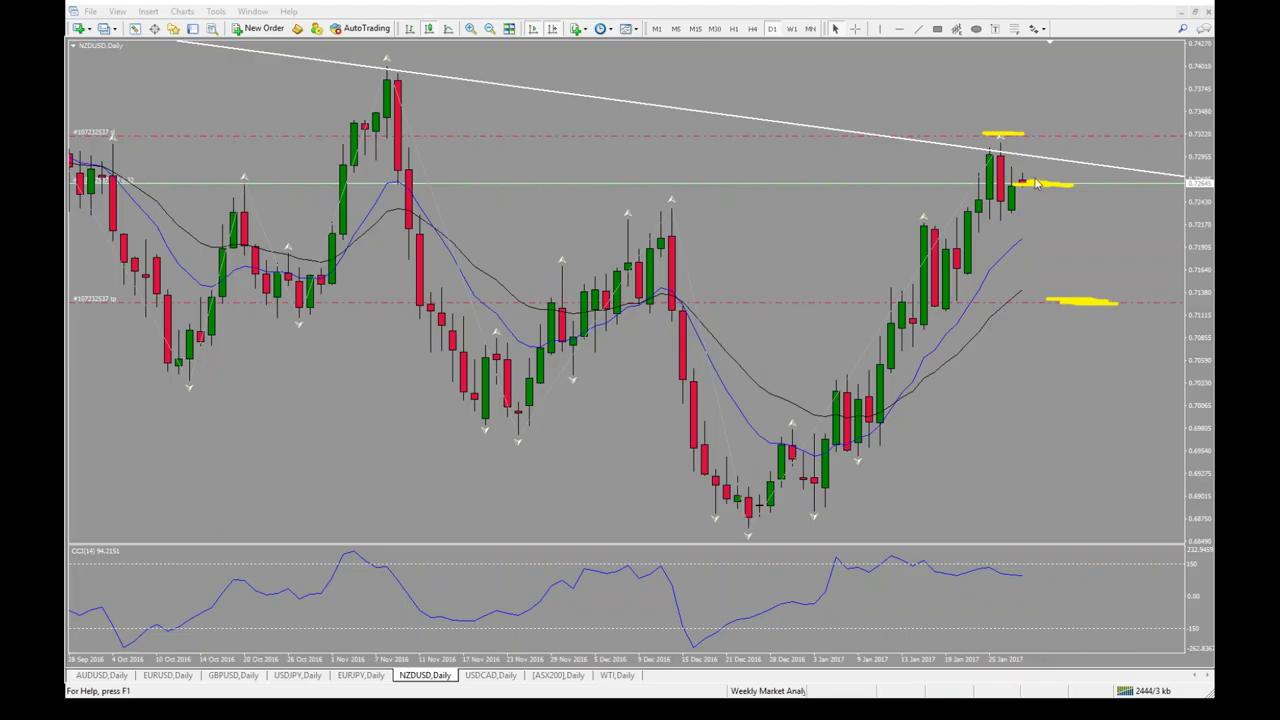
{"action": "key", "text": "e"}
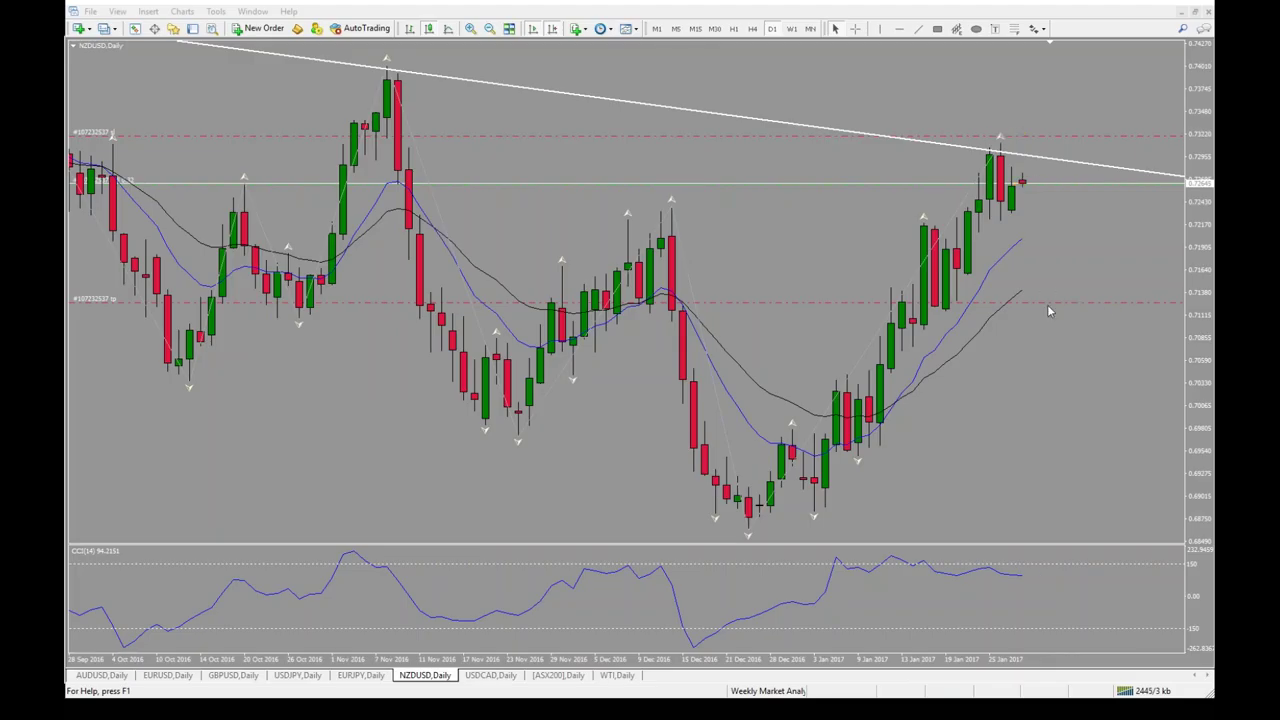
- Measure down from the entry and modify the sell order's take profit to 0.71536, declining one-click trading, then review the open trades
{"action": "middle_click", "coordinate": [1096, 196]}
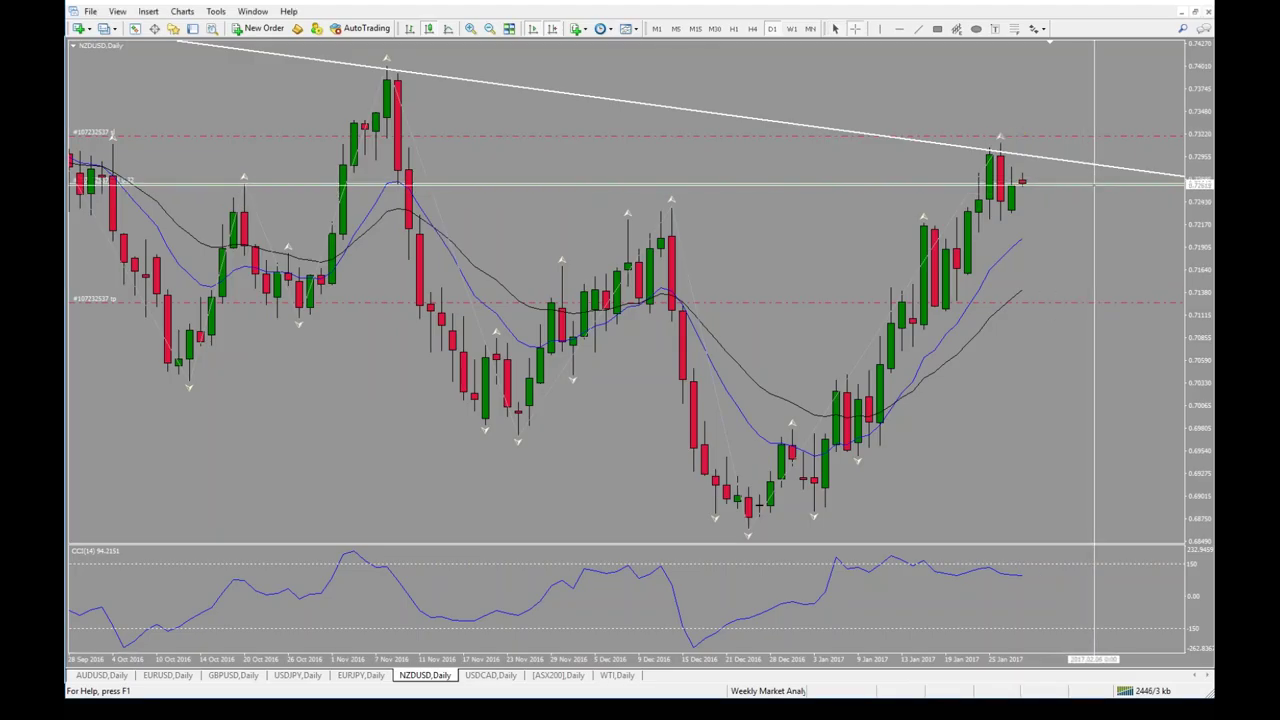
{"action": "left_click_drag", "start_coordinate": [1097, 185], "coordinate": [1089, 280]}
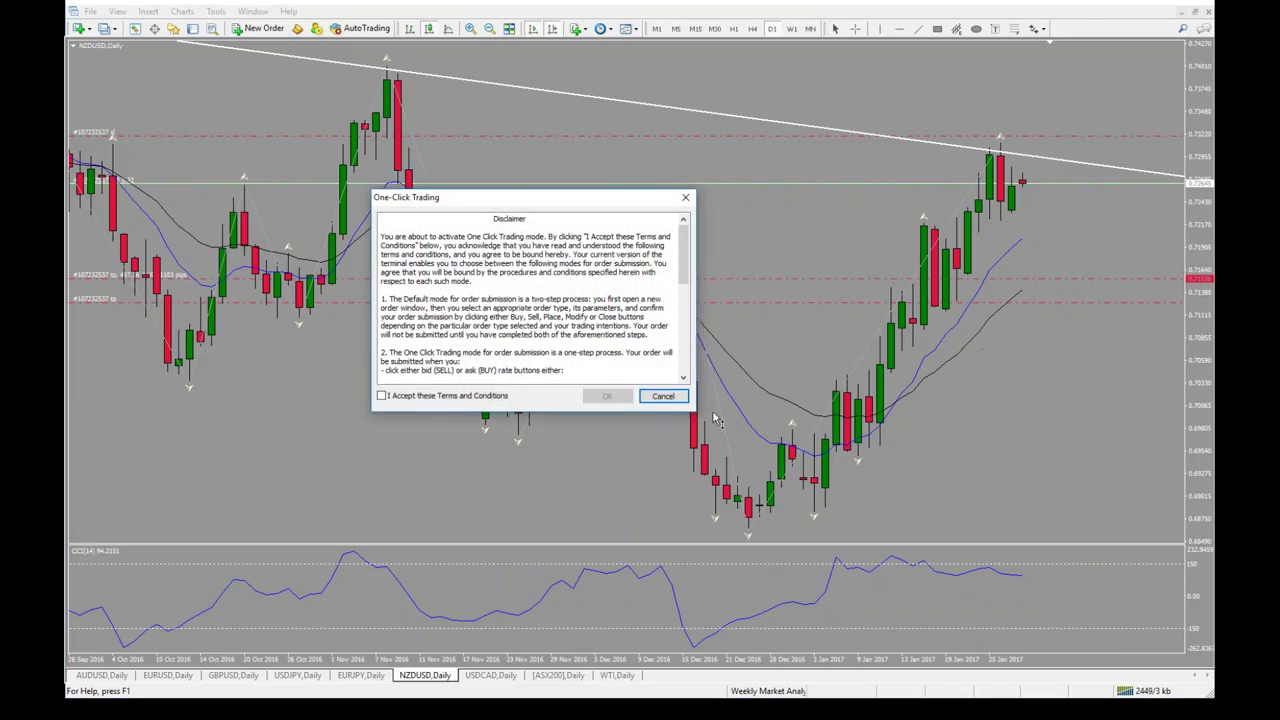
{"action": "left_click", "coordinate": [662, 397]}
{"action": "left_click", "coordinate": [620, 336]}
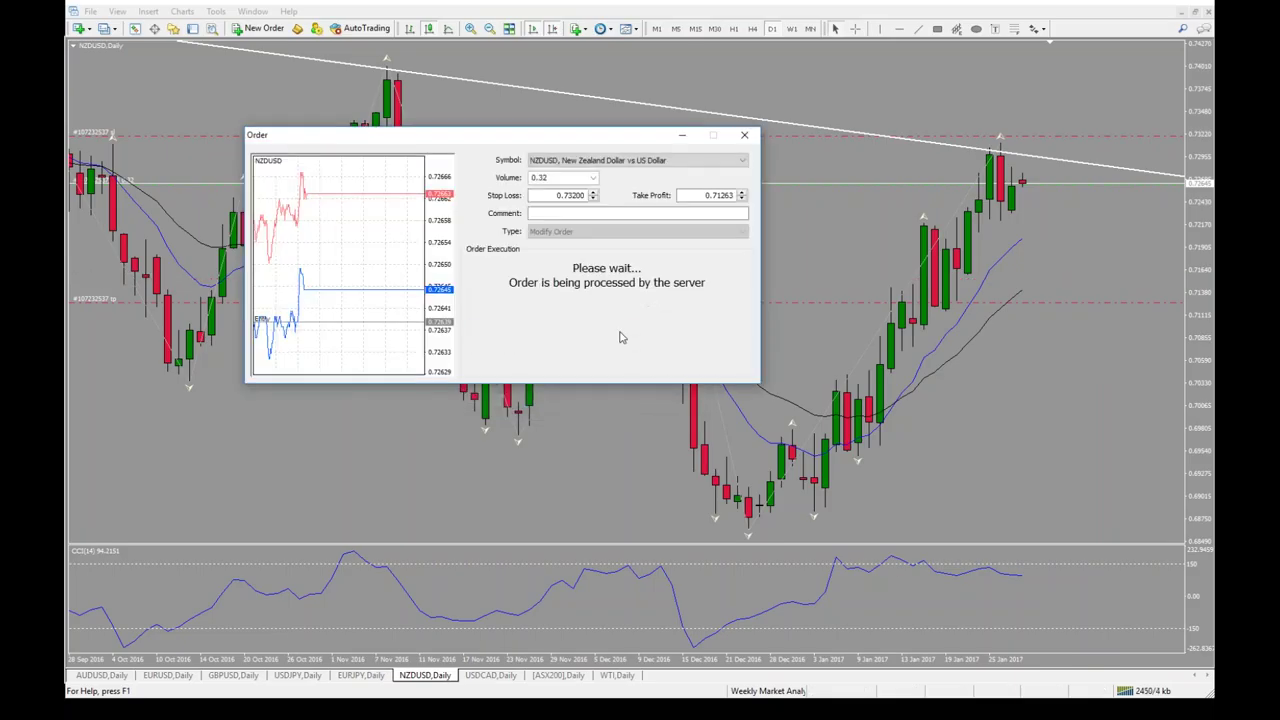
{"action": "left_click", "coordinate": [560, 338]}
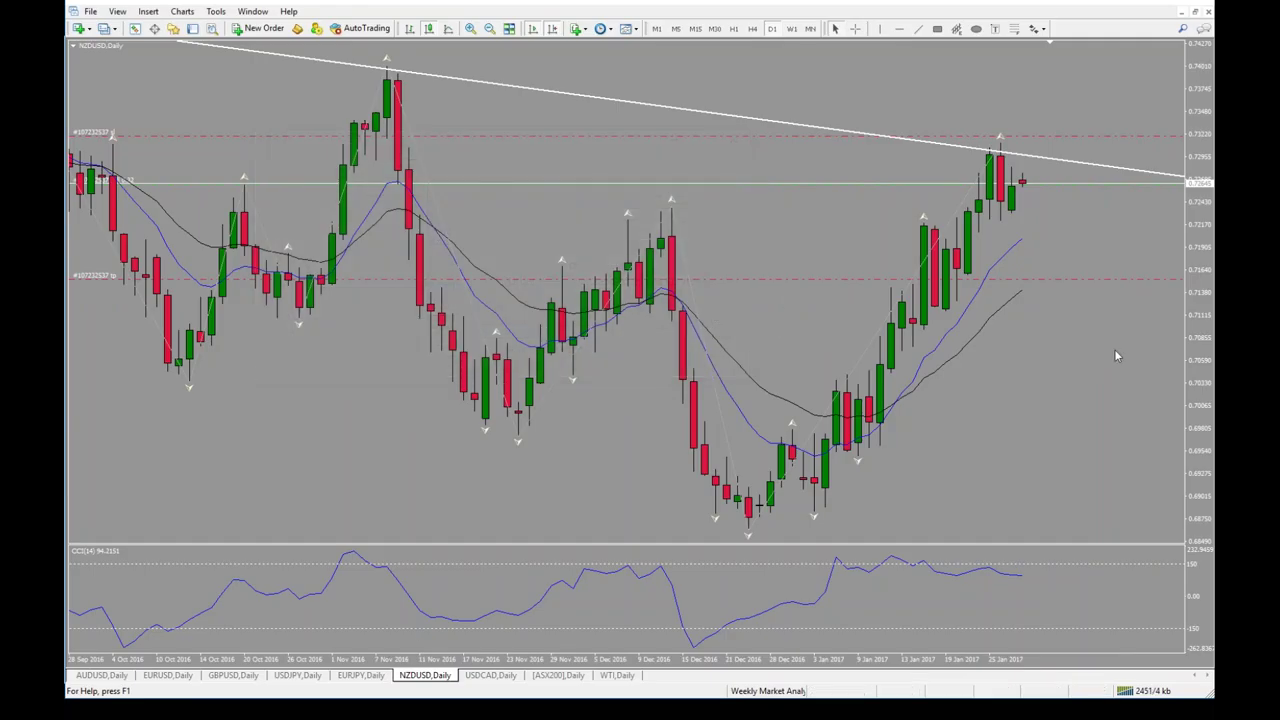
{"action": "left_click", "coordinate": [193, 28]}
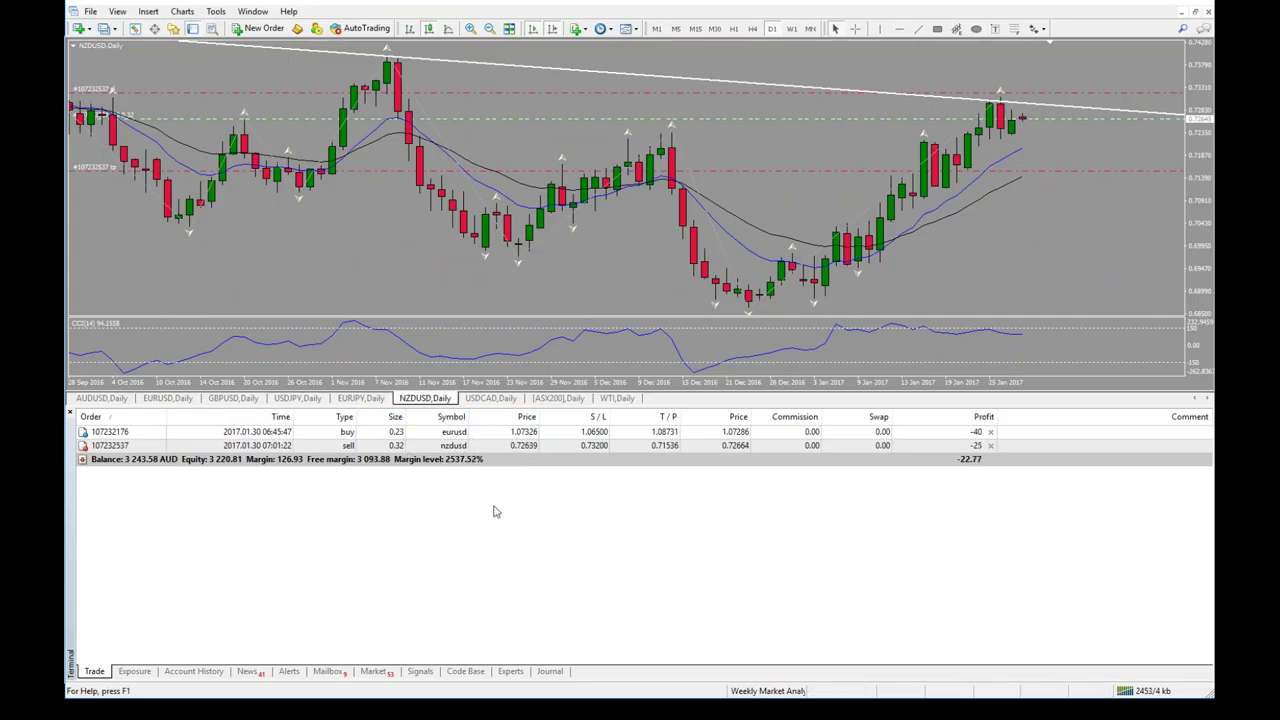
{"action": "left_click", "coordinate": [192, 29]}
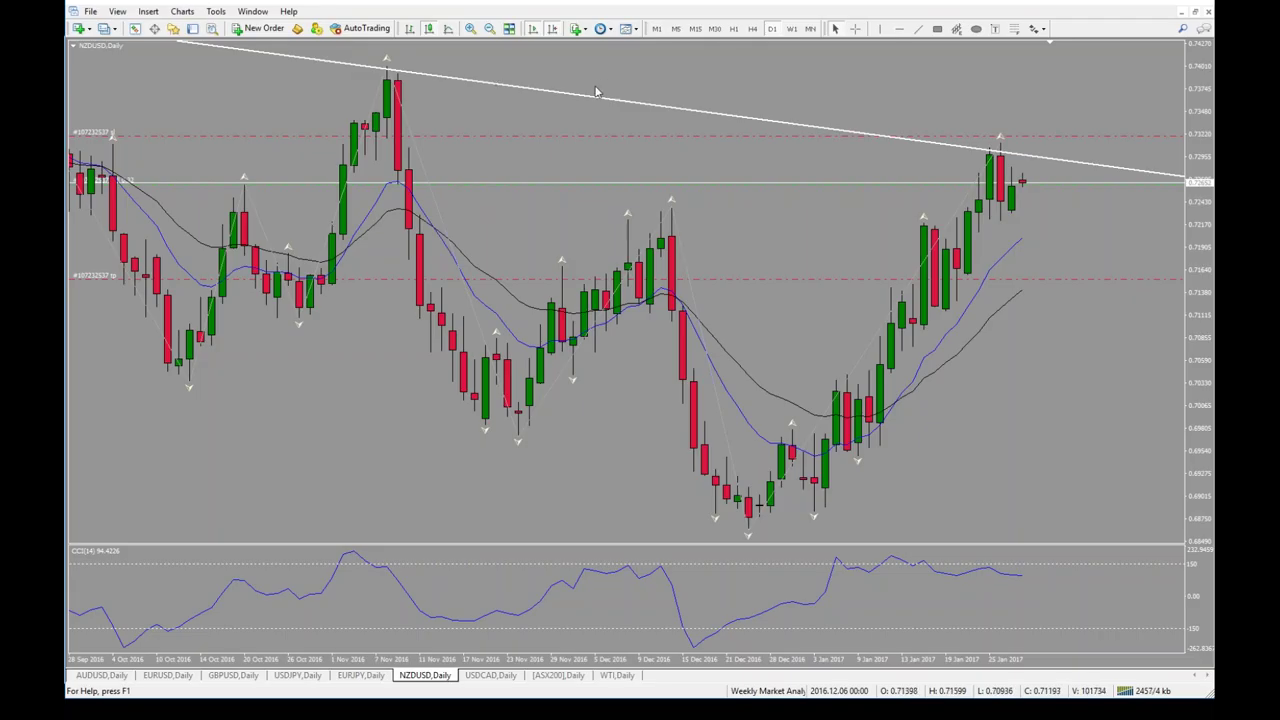
- Outline the consecutive tall bullish January candles on the NZDUSD chart in yellow ink, then clear the ink
{"action": "middle_click", "coordinate": [890, 481]}
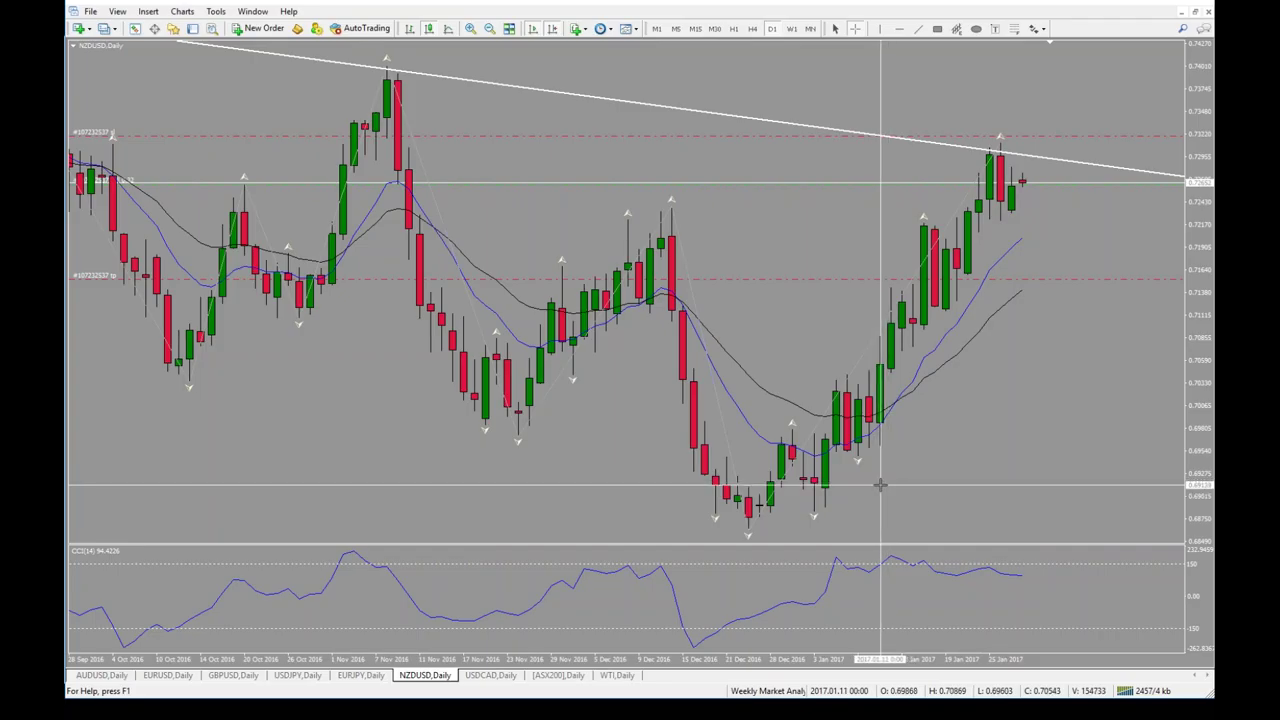
{"action": "mouse_move", "coordinate": [870, 327]}
{"action": "left_mouse_down"}
{"action": "mouse_move", "coordinate": [883, 446]}
{"action": "mouse_move", "coordinate": [894, 394]}
{"action": "mouse_move", "coordinate": [884, 292]}
{"action": "mouse_move", "coordinate": [886, 348]}
{"action": "mouse_move", "coordinate": [897, 312]}
{"action": "left_mouse_up"}
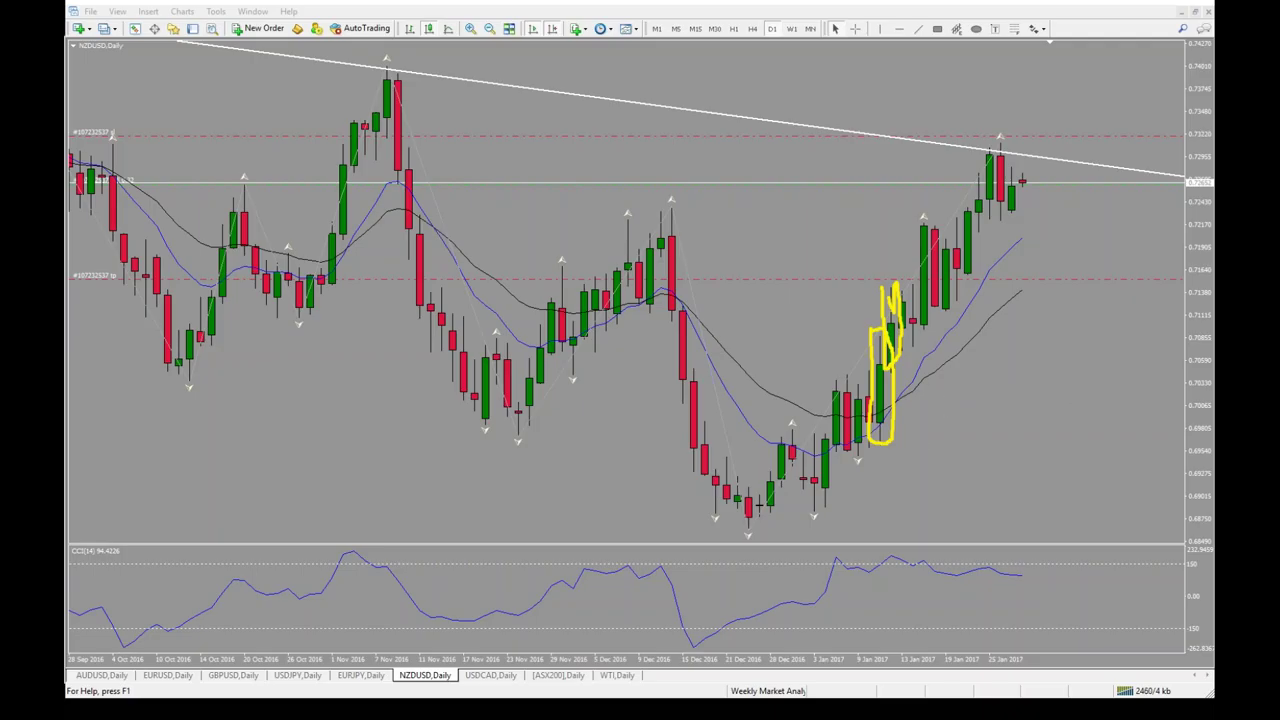
{"action": "key", "text": "Escape"}
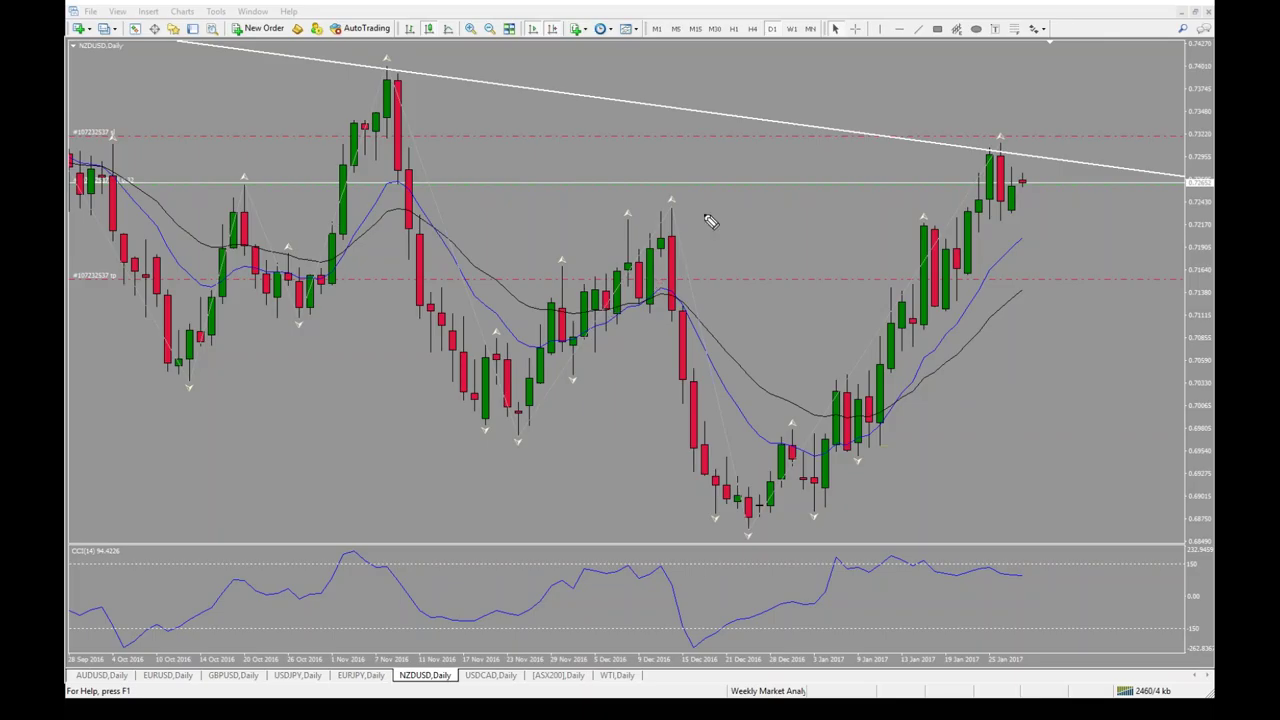
- Show the open trades, circle the eurusd and nzdusd symbols in pink ink and handwrite "eur/nzd" over the chart
{"action": "left_click", "coordinate": [192, 28]}
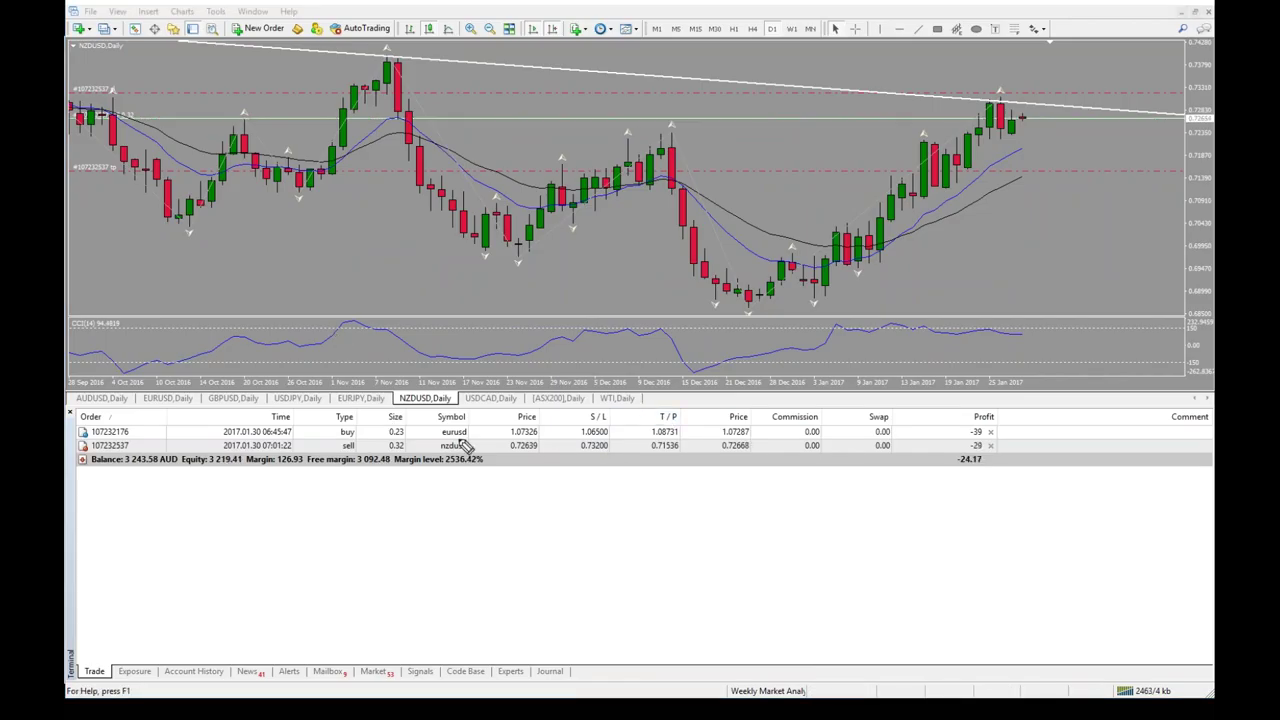
{"action": "mouse_move", "coordinate": [436, 420]}
{"action": "left_mouse_down"}
{"action": "mouse_move", "coordinate": [425, 462]}
{"action": "mouse_move", "coordinate": [481, 465]}
{"action": "mouse_move", "coordinate": [479, 417]}
{"action": "mouse_move", "coordinate": [438, 419]}
{"action": "left_mouse_up"}
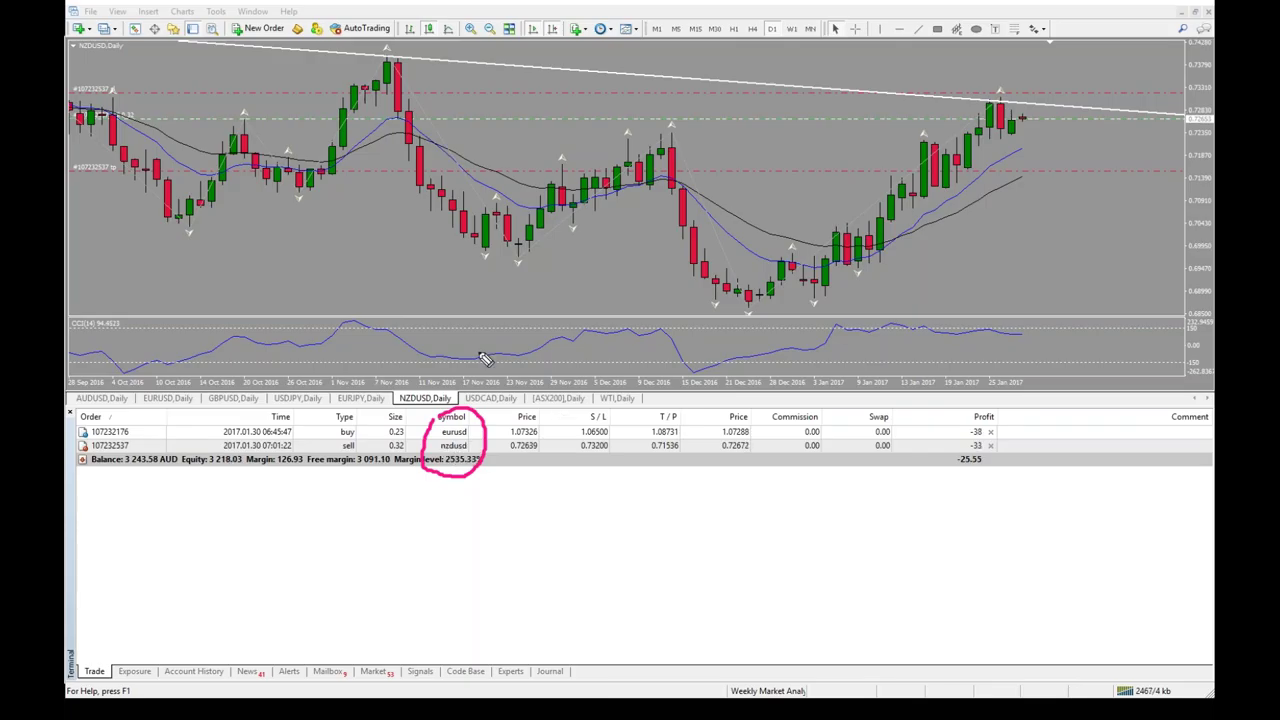
{"action": "mouse_move", "coordinate": [305, 258]}
{"action": "left_mouse_down"}
{"action": "mouse_move", "coordinate": [370, 285]}
{"action": "mouse_move", "coordinate": [374, 246]}
{"action": "mouse_move", "coordinate": [403, 238]}
{"action": "mouse_move", "coordinate": [418, 308]}
{"action": "left_mouse_up"}
{"action": "mouse_move", "coordinate": [440, 248]}
{"action": "left_mouse_down"}
{"action": "mouse_move", "coordinate": [448, 300]}
{"action": "mouse_move", "coordinate": [476, 290]}
{"action": "left_mouse_up"}
{"action": "mouse_move", "coordinate": [478, 240]}
{"action": "left_mouse_down"}
{"action": "mouse_move", "coordinate": [497, 290]}
{"action": "mouse_move", "coordinate": [490, 271]}
{"action": "mouse_move", "coordinate": [562, 262]}
{"action": "left_mouse_up"}
{"action": "left_click_drag", "start_coordinate": [550, 191], "coordinate": [562, 257]}
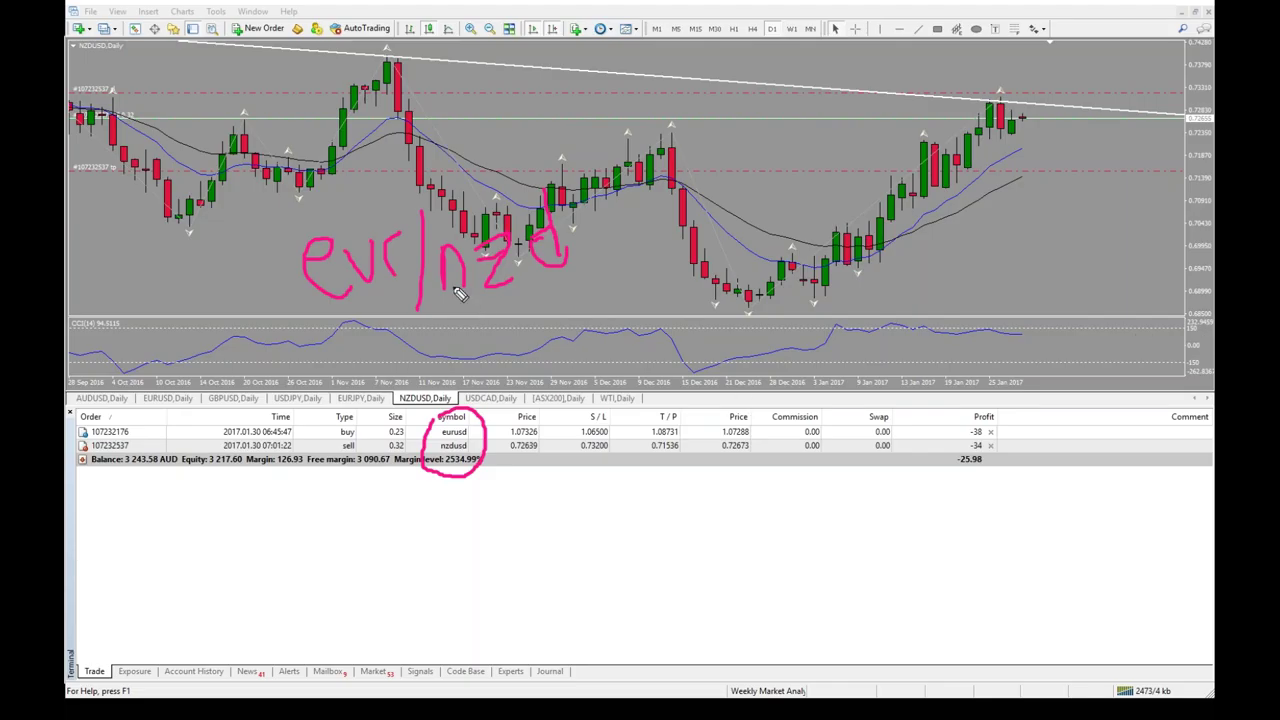
- Draw a rising and a falling arrow beside the handwritten "eur/nzd" and underline it, then clear the ink and hide the open trades
{"action": "left_click_drag", "start_coordinate": [627, 268], "coordinate": [718, 130]}
{"action": "mouse_move", "coordinate": [645, 190]}
{"action": "left_mouse_down"}
{"action": "mouse_move", "coordinate": [704, 125]}
{"action": "mouse_move", "coordinate": [726, 180]}
{"action": "left_mouse_up"}
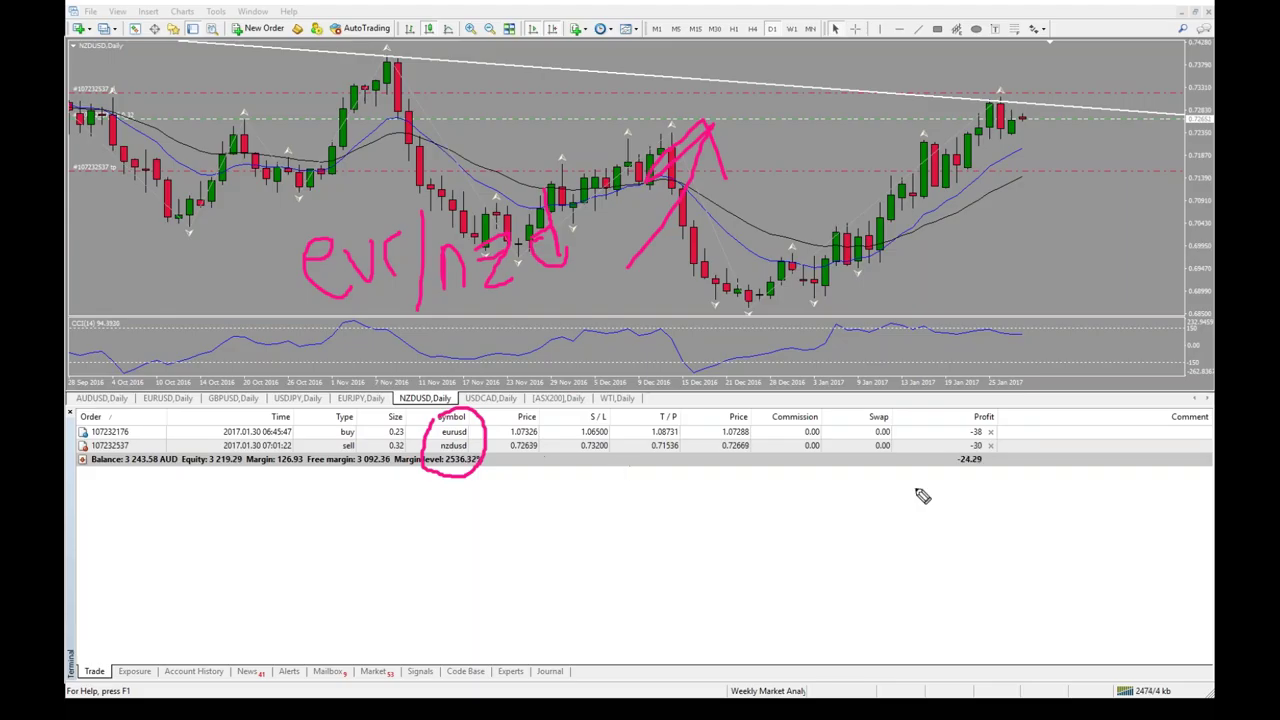
{"action": "left_click_drag", "start_coordinate": [670, 248], "coordinate": [772, 368]}
{"action": "mouse_move", "coordinate": [722, 330]}
{"action": "left_mouse_down"}
{"action": "mouse_move", "coordinate": [772, 368]}
{"action": "mouse_move", "coordinate": [772, 320]}
{"action": "left_mouse_up"}
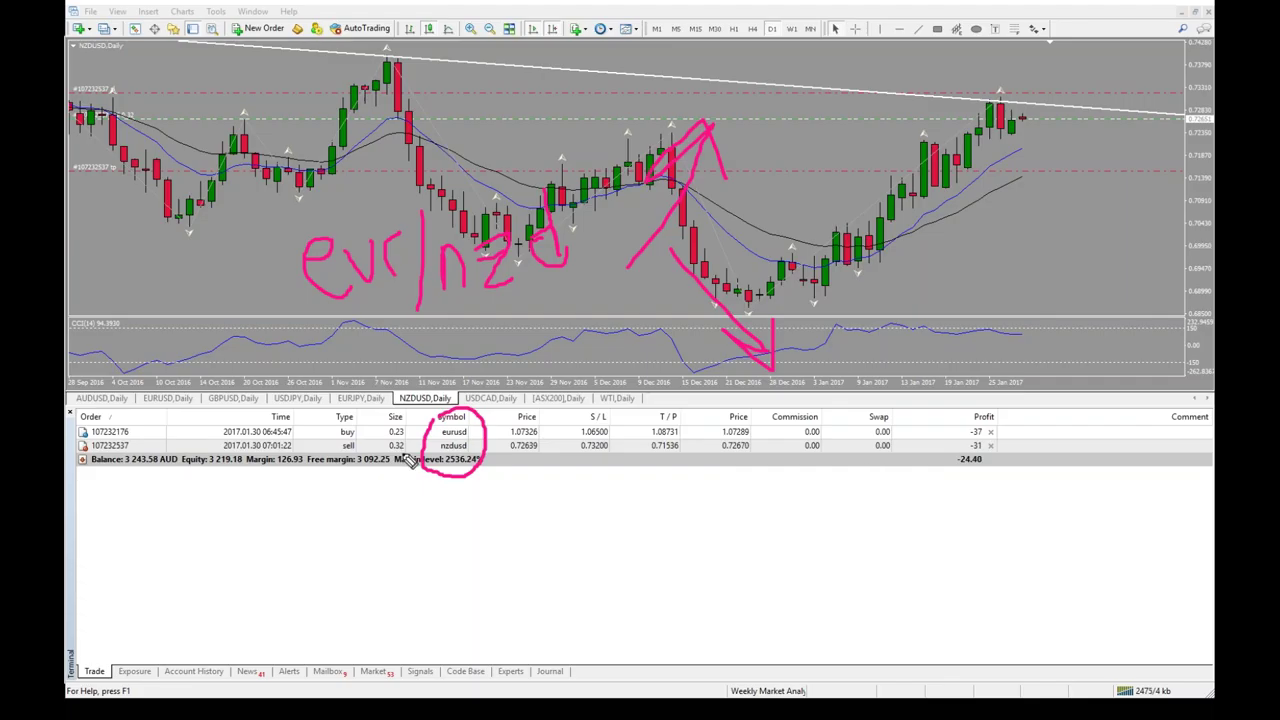
{"action": "mouse_move", "coordinate": [309, 326]}
{"action": "left_mouse_down"}
{"action": "mouse_move", "coordinate": [590, 324]}
{"action": "mouse_move", "coordinate": [315, 323]}
{"action": "mouse_move", "coordinate": [566, 302]}
{"action": "mouse_move", "coordinate": [565, 342]}
{"action": "left_mouse_up"}
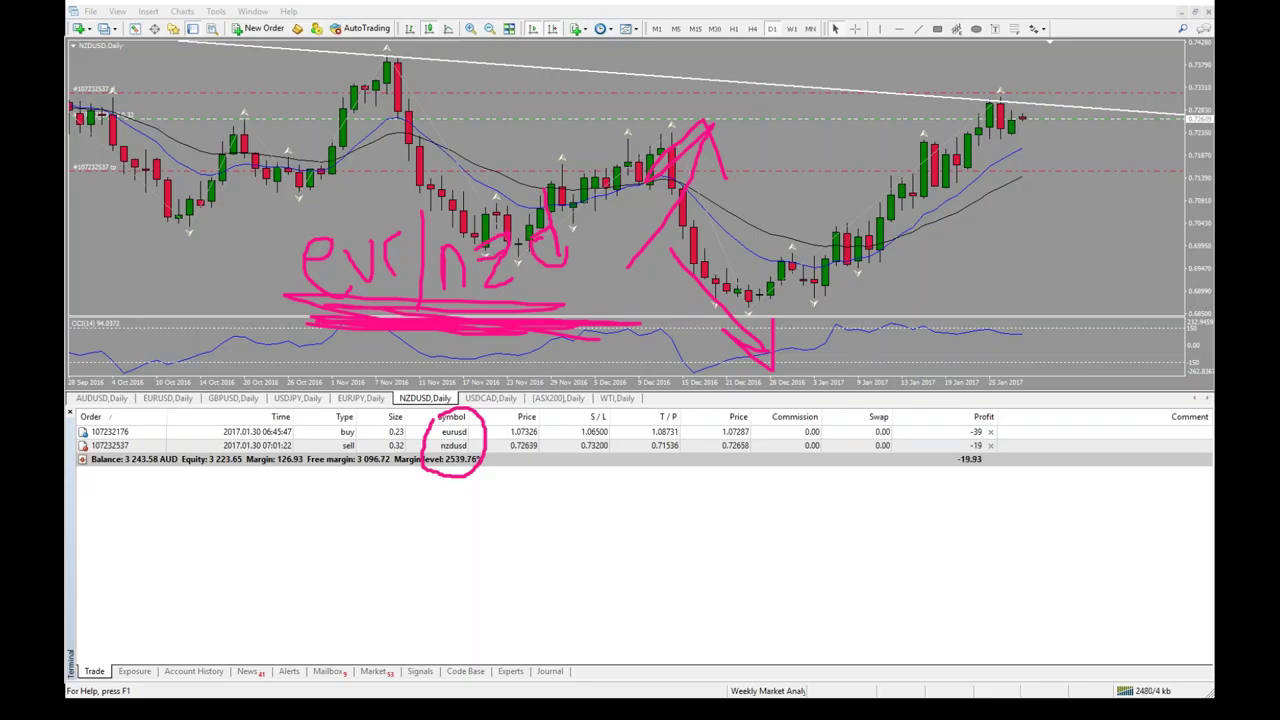
{"action": "key", "text": "Escape"}
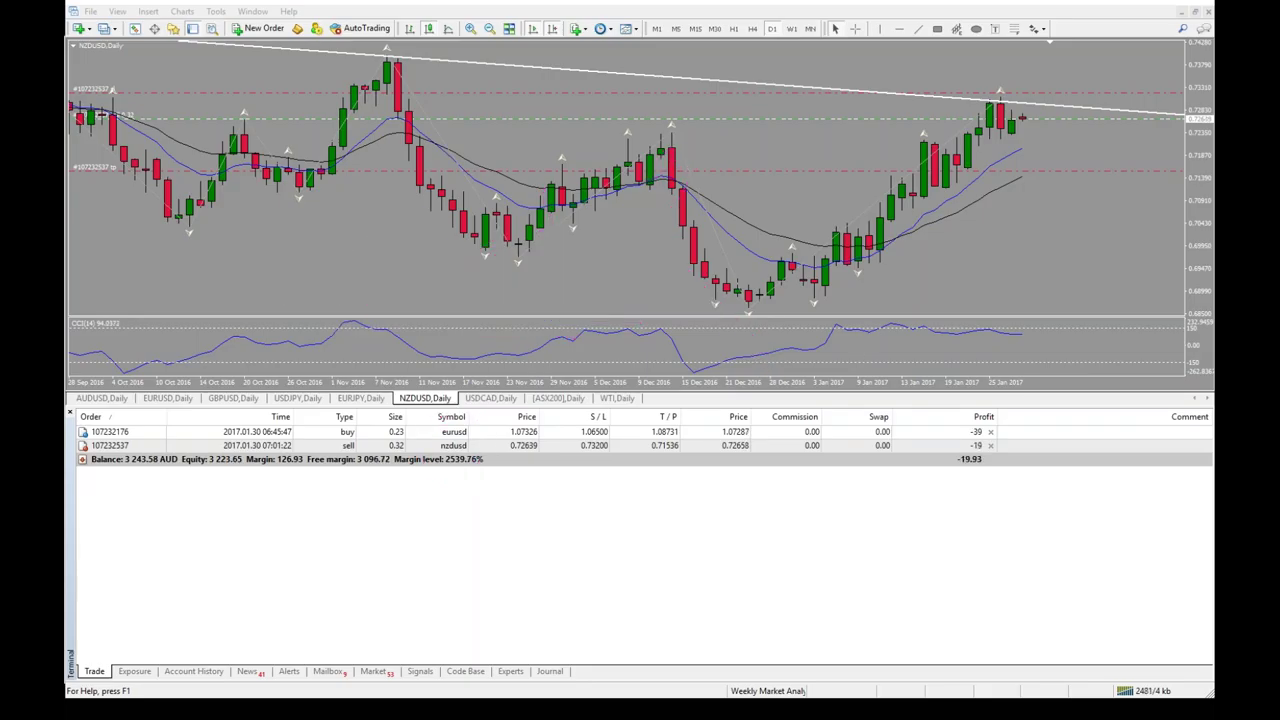
{"action": "key", "text": "ctrl+t"}
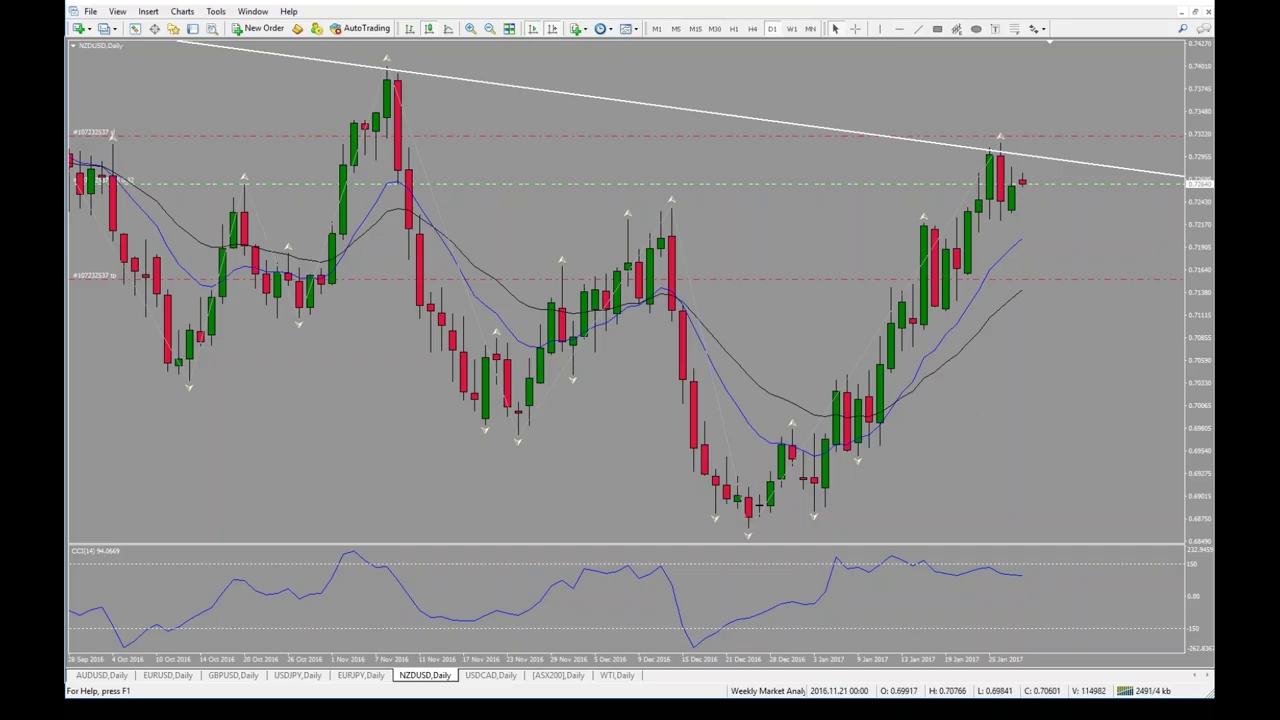
- Bring up the USDCAD daily chart, compare it with all other charts tiled, and maximize USDCAD again
{"action": "left_click", "coordinate": [490, 675]}
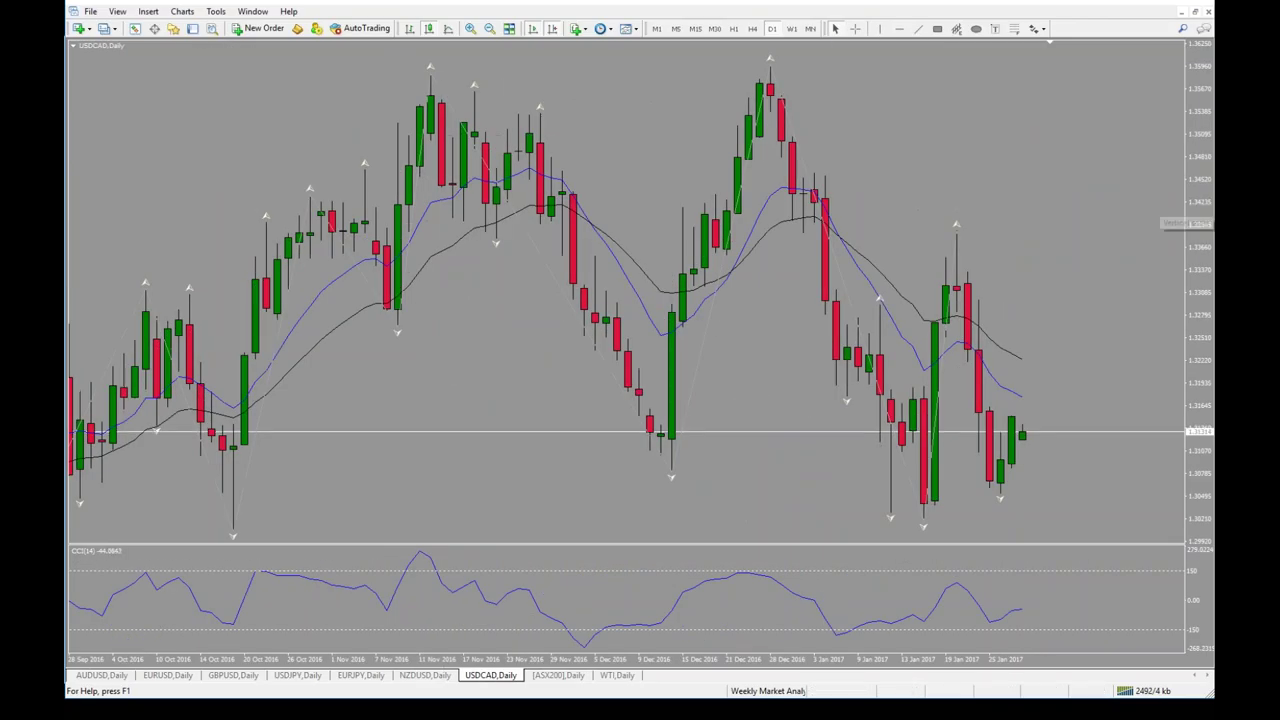
{"action": "left_click", "coordinate": [509, 28]}
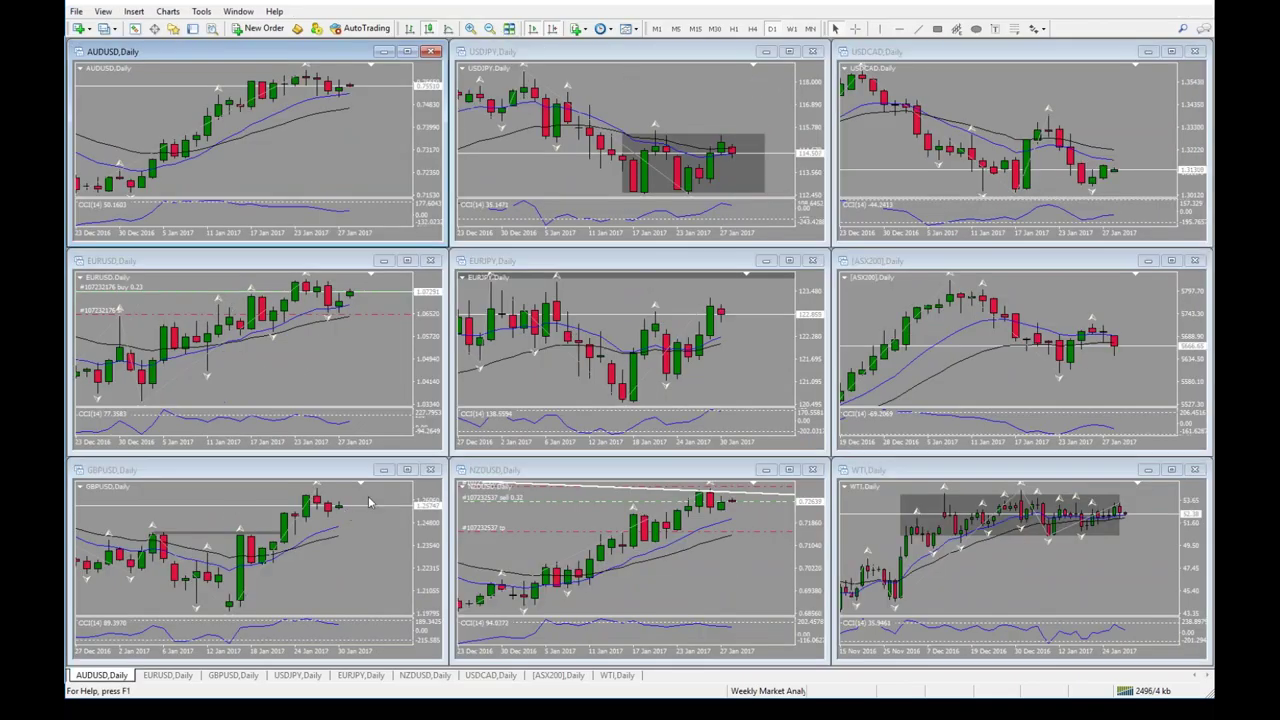
{"action": "left_click", "coordinate": [1171, 51]}
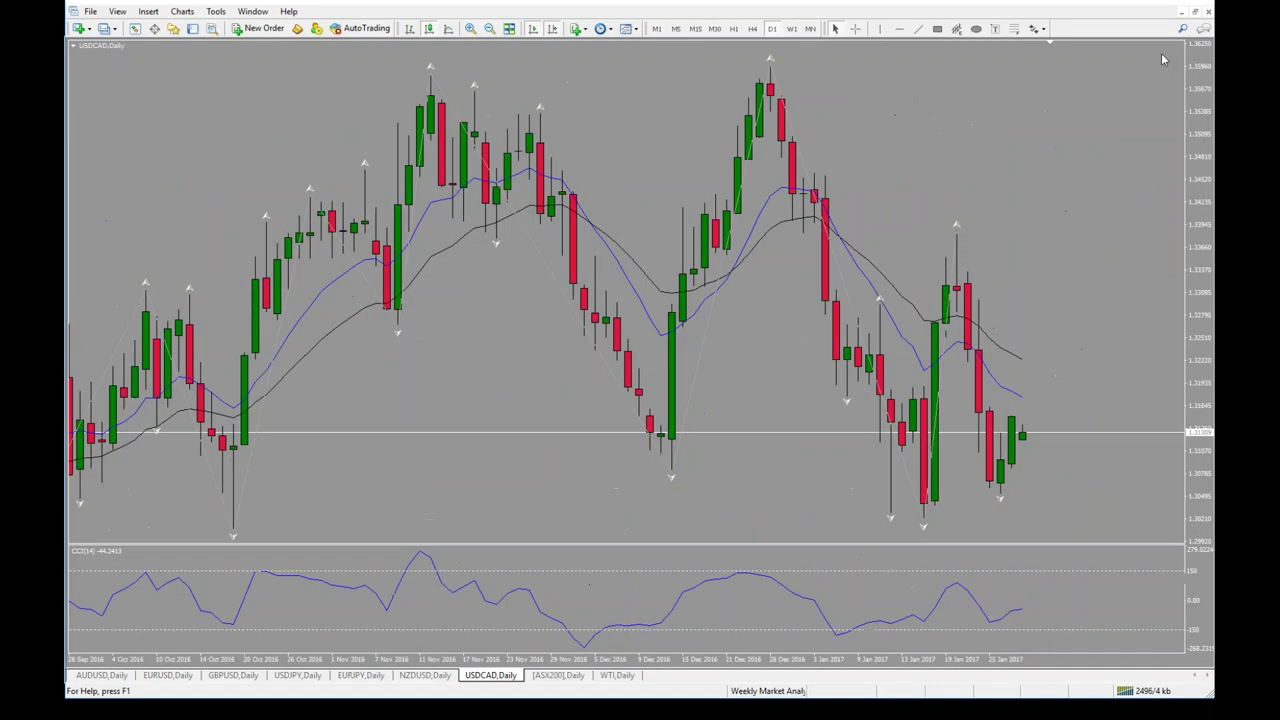
- Mark the USDCAD highs from November to January in ink on a longer price history, then clear the ink
{"action": "left_click", "coordinate": [490, 30]}
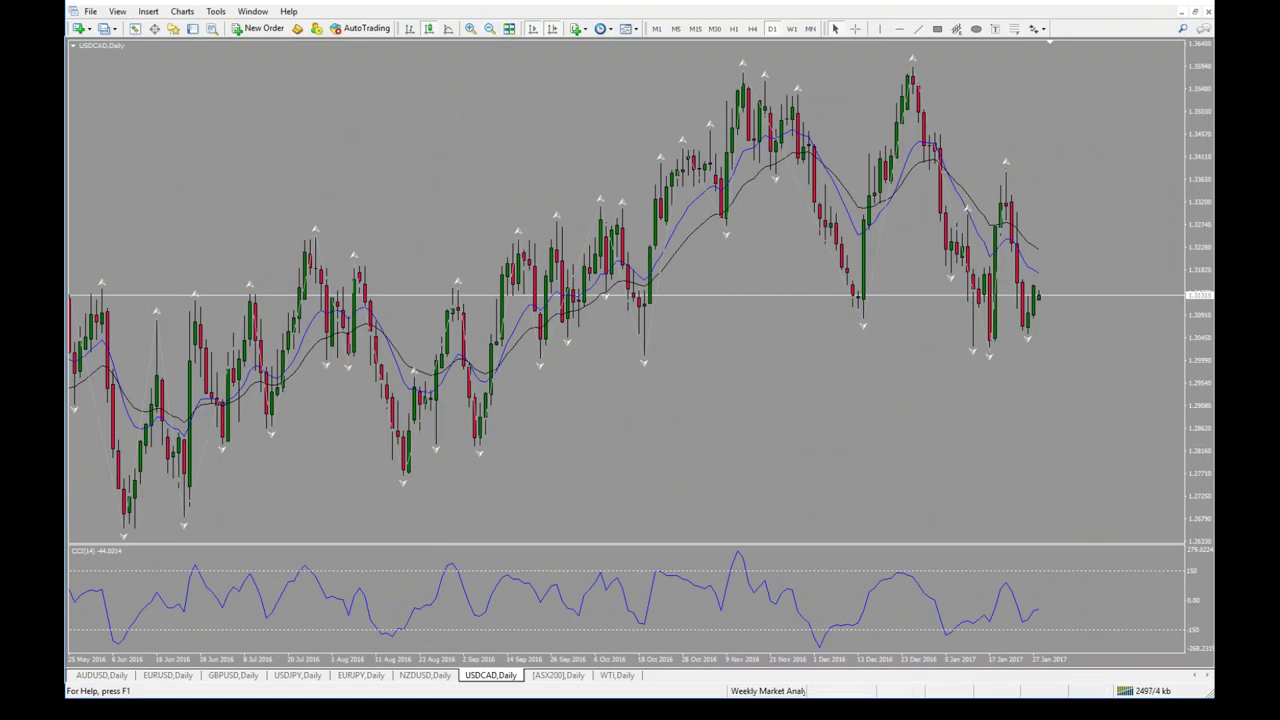
{"action": "key", "text": "ctrl+2"}
{"action": "mouse_move", "coordinate": [760, 104]}
{"action": "left_mouse_down"}
{"action": "mouse_move", "coordinate": [849, 286]}
{"action": "mouse_move", "coordinate": [900, 101]}
{"action": "mouse_move", "coordinate": [976, 289]}
{"action": "mouse_move", "coordinate": [986, 154]}
{"action": "left_mouse_up"}
{"action": "key", "text": "Escape"}
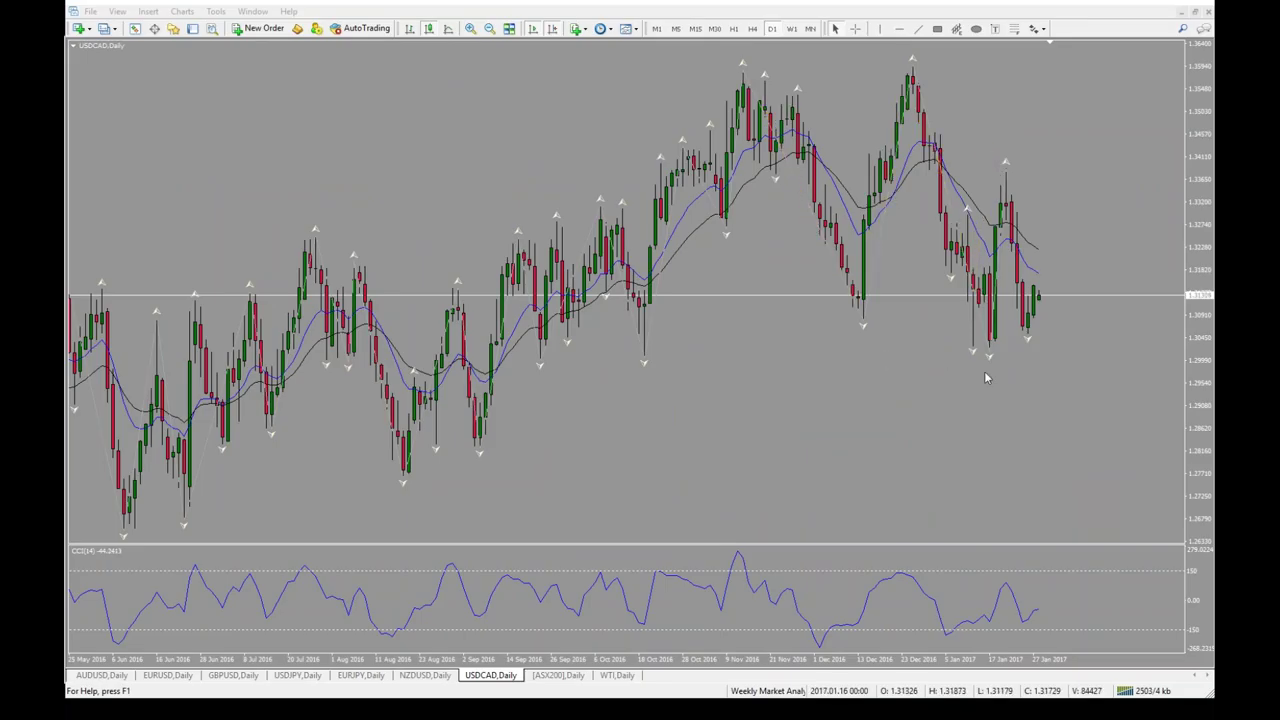
- Examine recent USDCAD price action up close and on the H4 timeframe, then return to the daily chart
{"action": "left_click", "coordinate": [470, 28]}
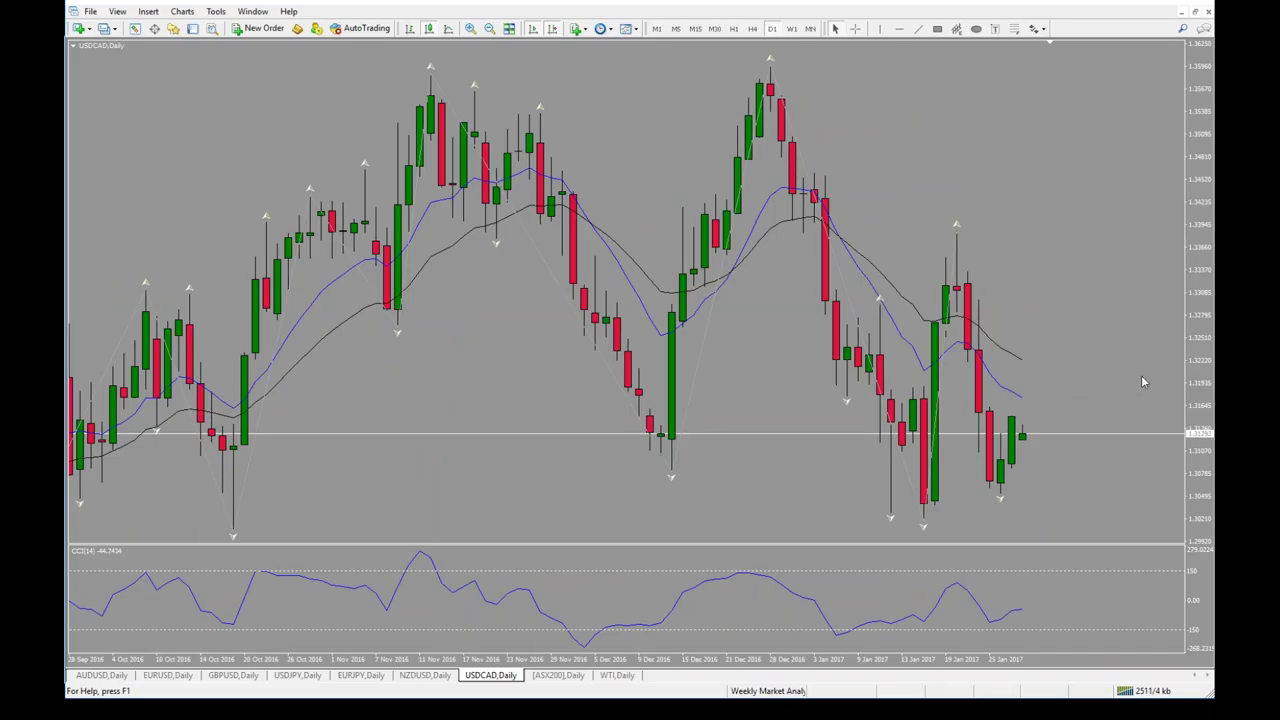
{"action": "middle_click", "coordinate": [694, 503]}
{"action": "middle_click", "coordinate": [694, 500]}
{"action": "left_click", "coordinate": [489, 28]}
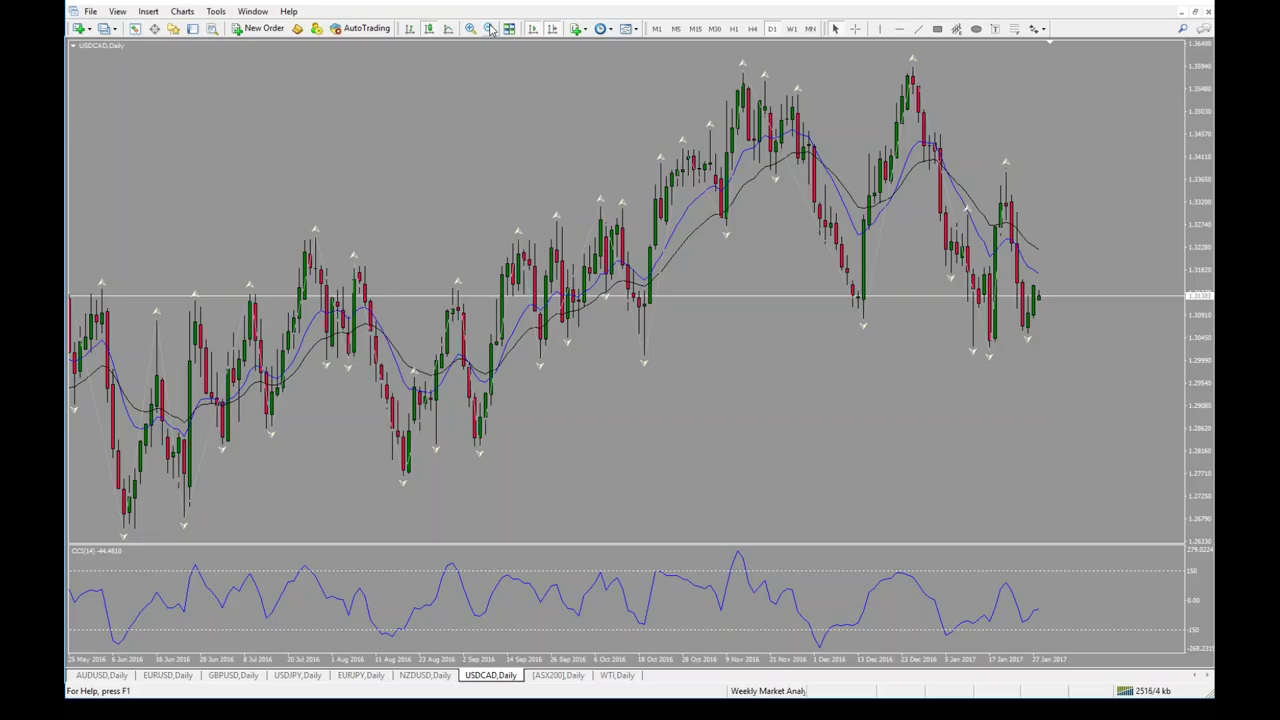
{"action": "left_click", "coordinate": [752, 28]}
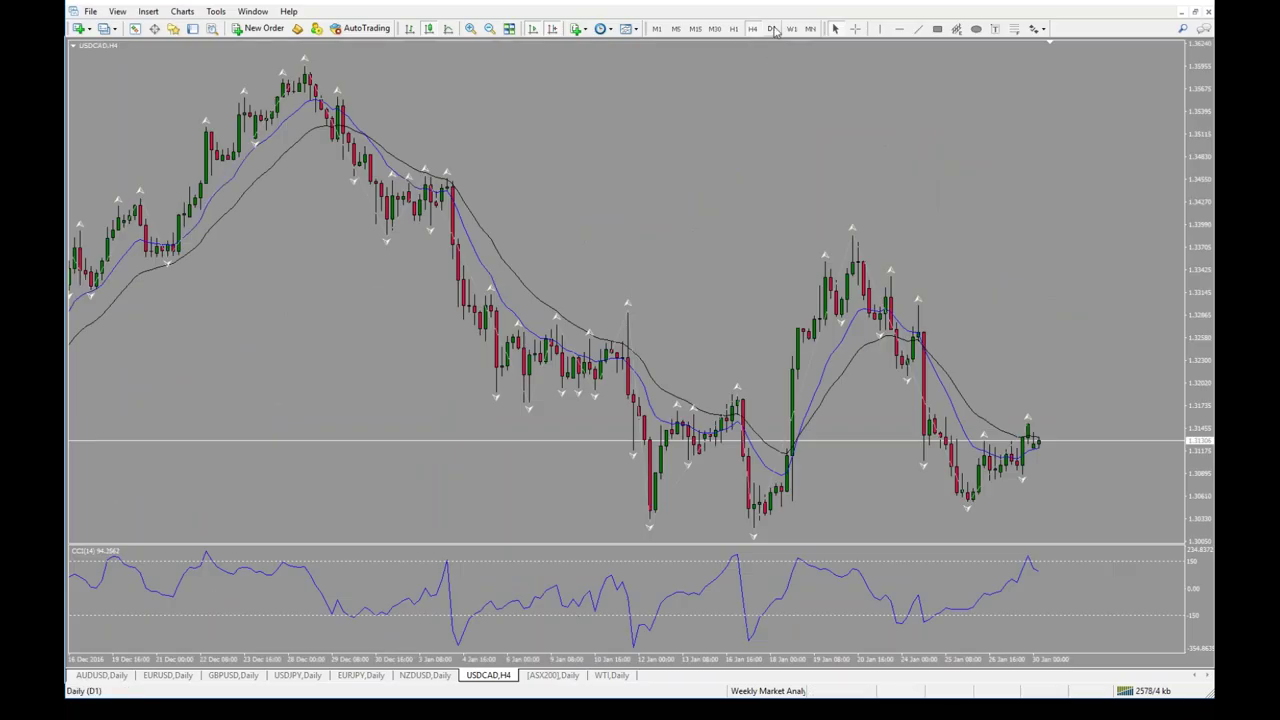
{"action": "left_click", "coordinate": [772, 28]}
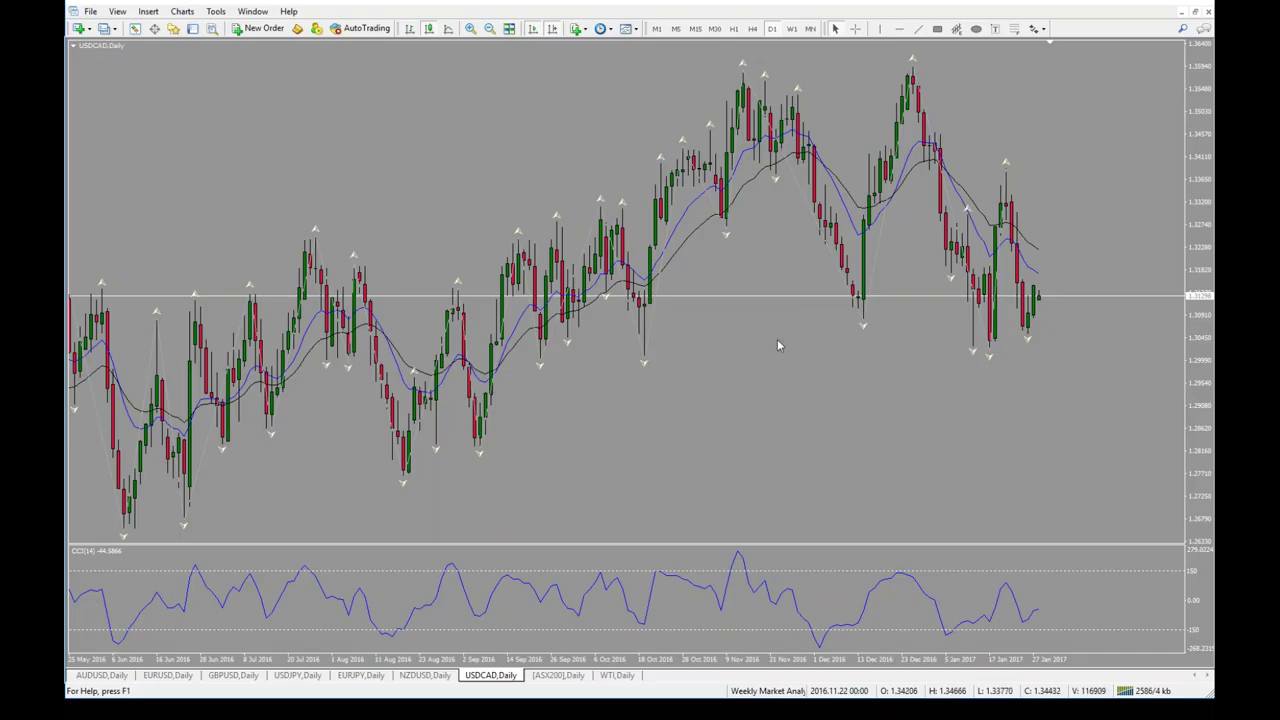
- Switch to the ASX200 daily chart, circle the candles at the late-January low and draw a rising arrow, then clear the ink
{"action": "left_click", "coordinate": [558, 675]}
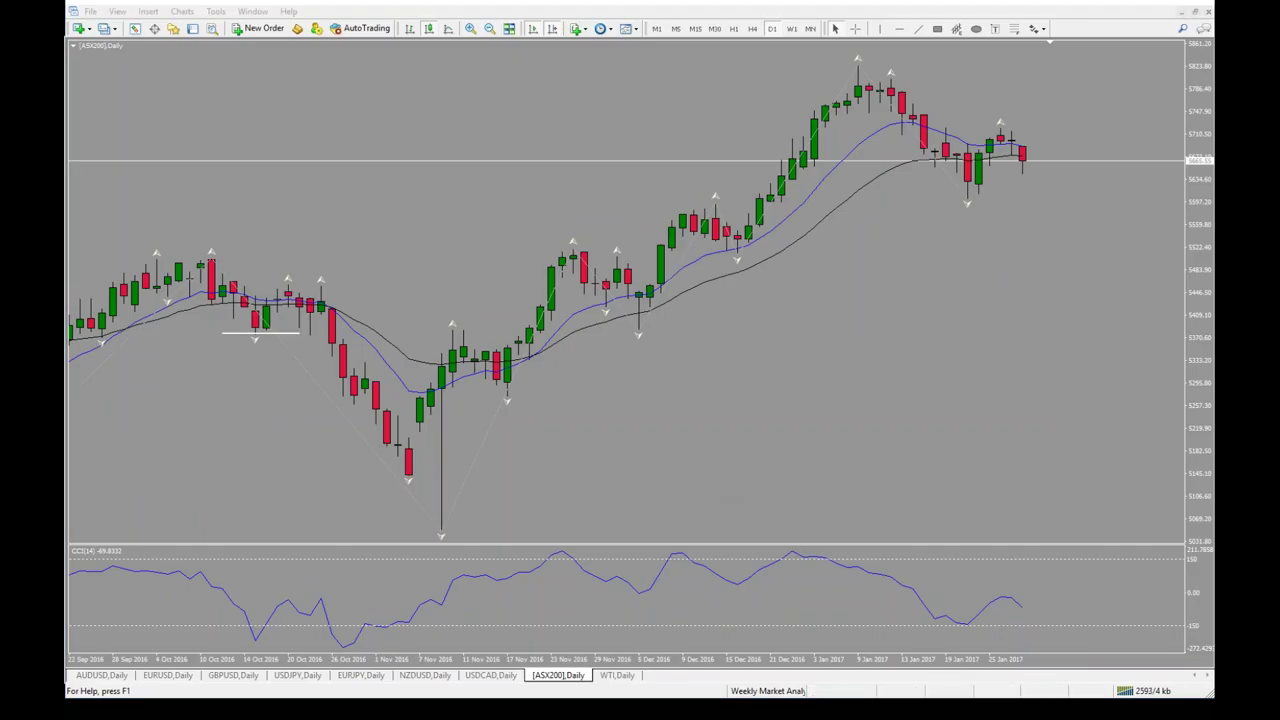
{"action": "mouse_move", "coordinate": [966, 142]}
{"action": "left_mouse_down"}
{"action": "mouse_move", "coordinate": [972, 214]}
{"action": "mouse_move", "coordinate": [986, 213]}
{"action": "mouse_move", "coordinate": [989, 144]}
{"action": "mouse_move", "coordinate": [948, 146]}
{"action": "mouse_move", "coordinate": [1074, 76]}
{"action": "mouse_move", "coordinate": [1056, 80]}
{"action": "mouse_move", "coordinate": [1088, 96]}
{"action": "left_mouse_up"}
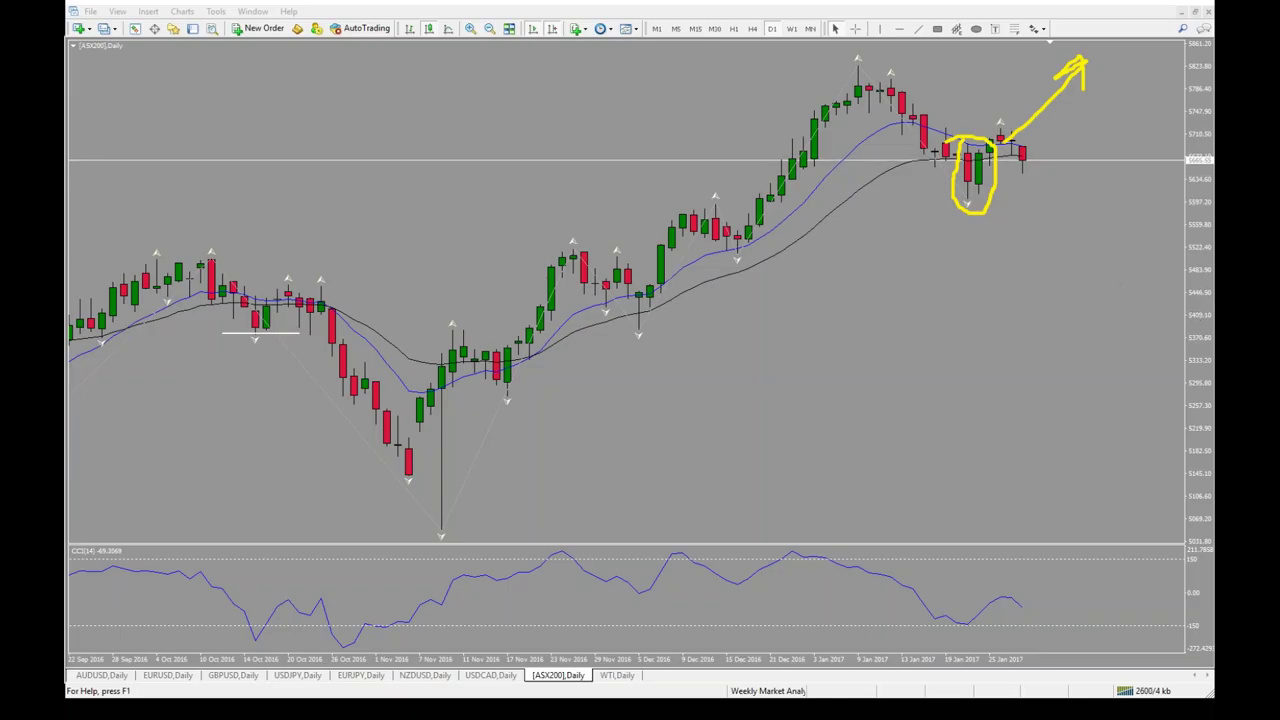
{"action": "key", "text": "Escape"}
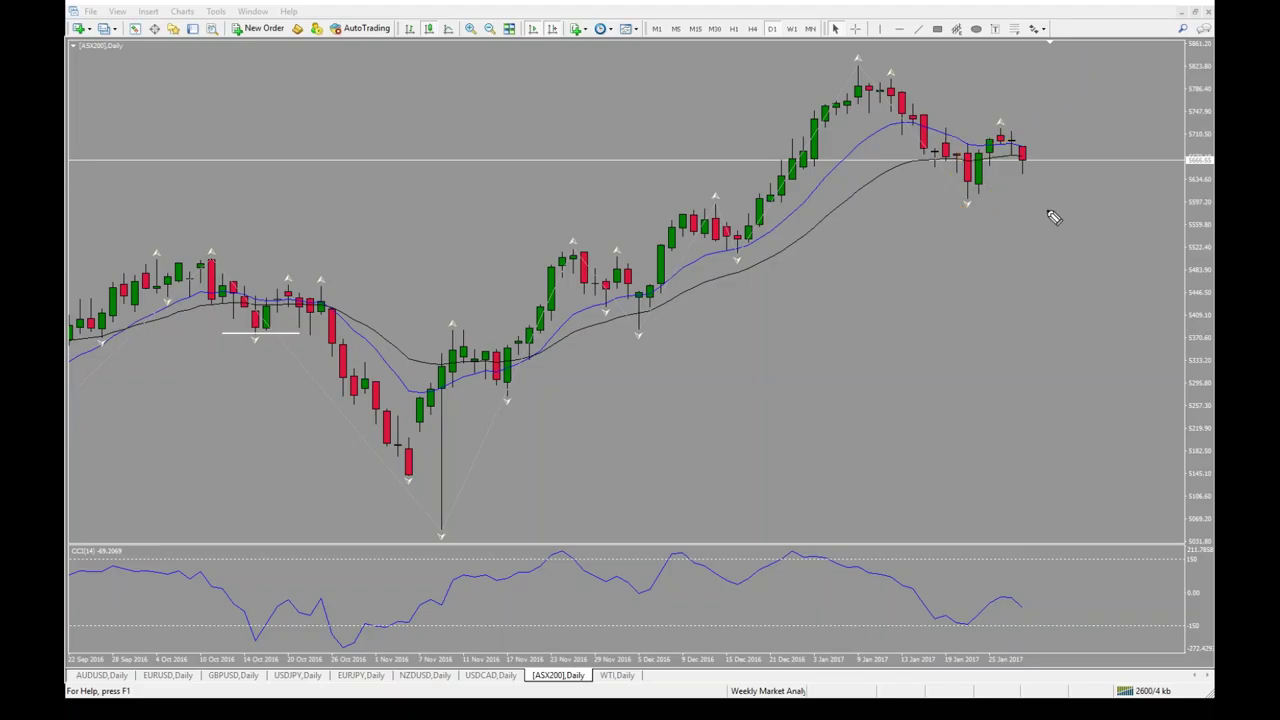
- Outline the two candles at the ASX200 late-January low and underscore nearby candle levels in yellow ink, clearing the marks between strokes
{"action": "mouse_move", "coordinate": [965, 170]}
{"action": "left_mouse_down"}
{"action": "mouse_move", "coordinate": [974, 214]}
{"action": "mouse_move", "coordinate": [990, 186]}
{"action": "mouse_move", "coordinate": [965, 140]}
{"action": "mouse_move", "coordinate": [958, 152]}
{"action": "left_mouse_up"}
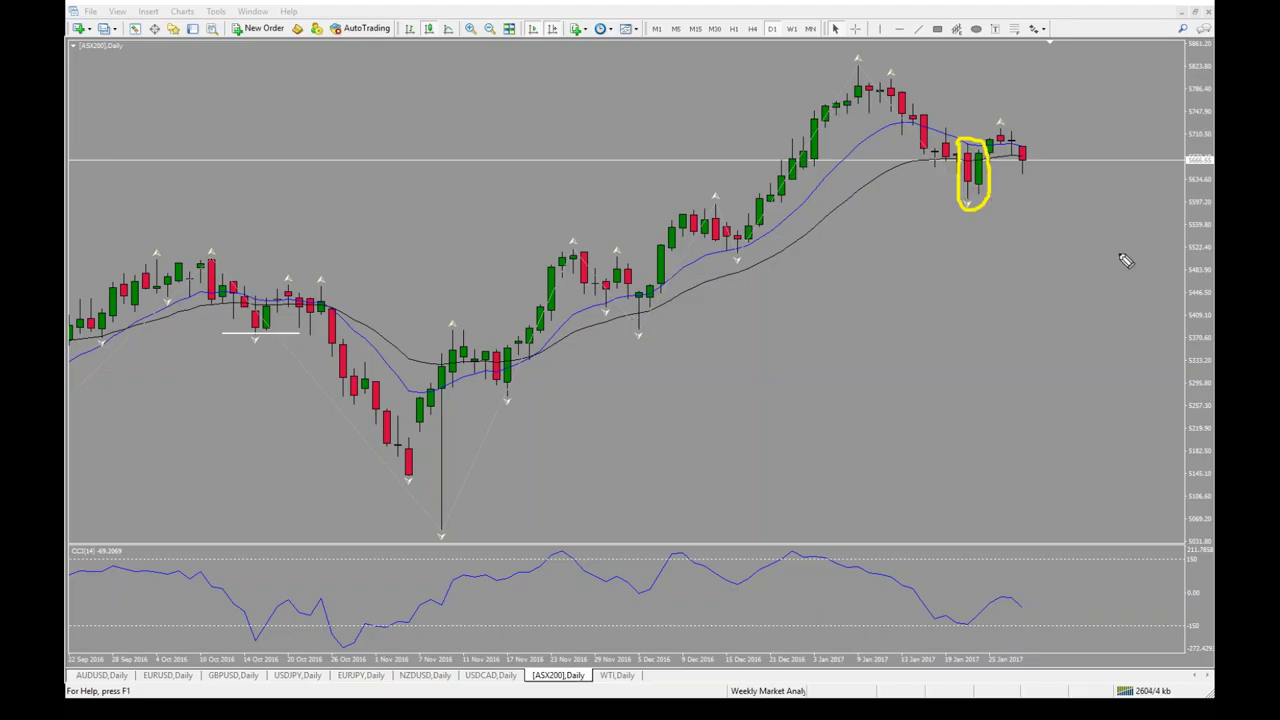
{"action": "key", "text": "Escape"}
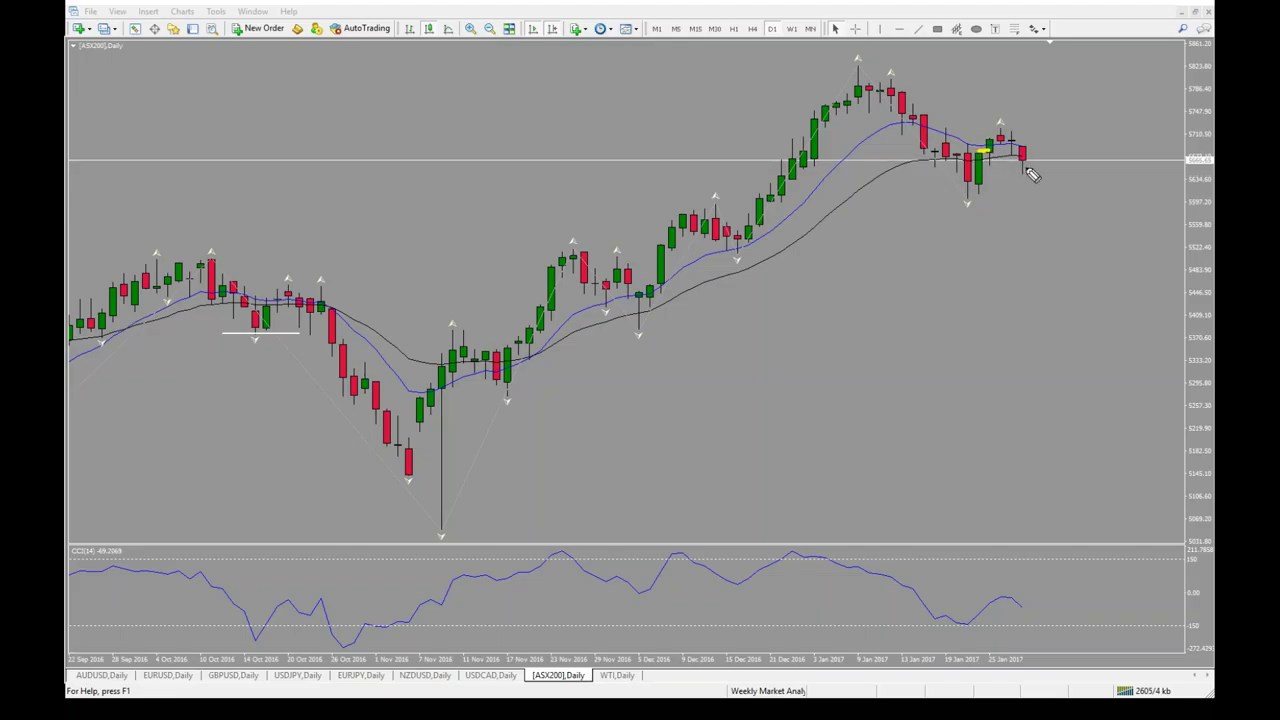
{"action": "left_click_drag", "start_coordinate": [1006, 158], "coordinate": [1040, 157]}
{"action": "key", "text": "Escape"}
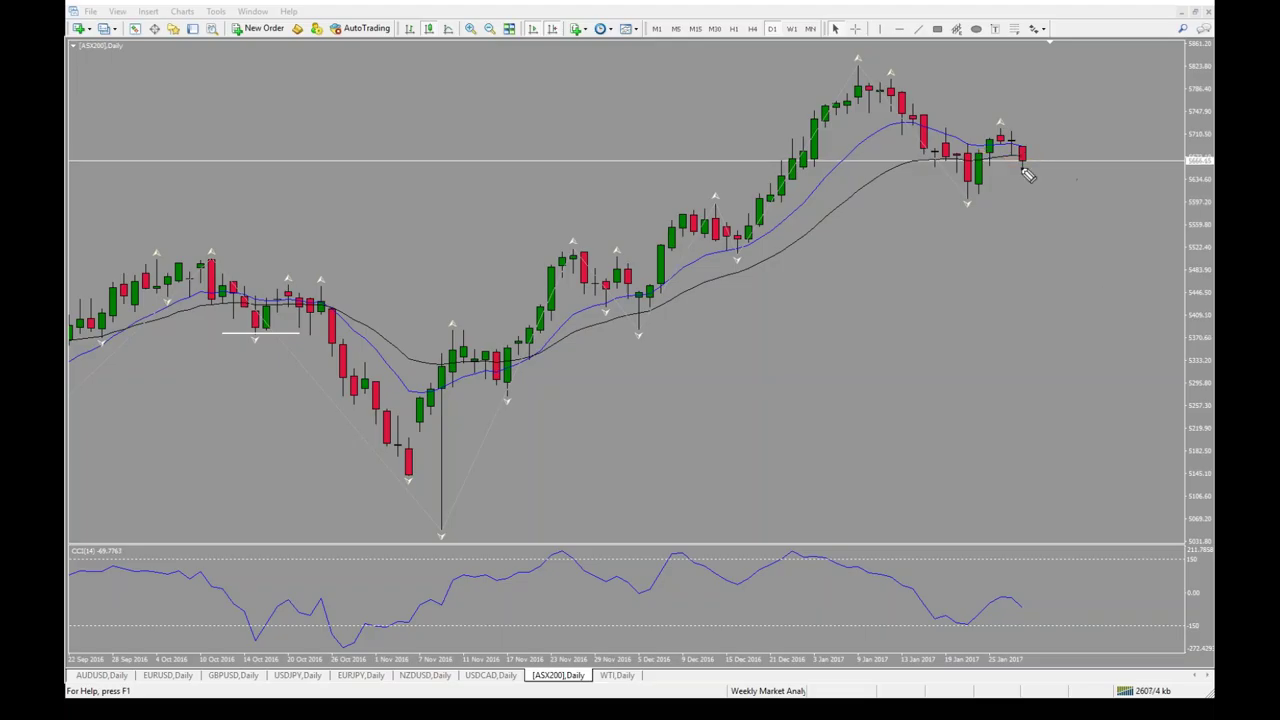
{"action": "left_click_drag", "start_coordinate": [975, 158], "coordinate": [992, 150]}
- Open a new order for ASX200 to review its market execution settings, then close it without trading
{"action": "right_click", "coordinate": [706, 97]}
{"action": "mouse_move", "coordinate": [750, 130]}
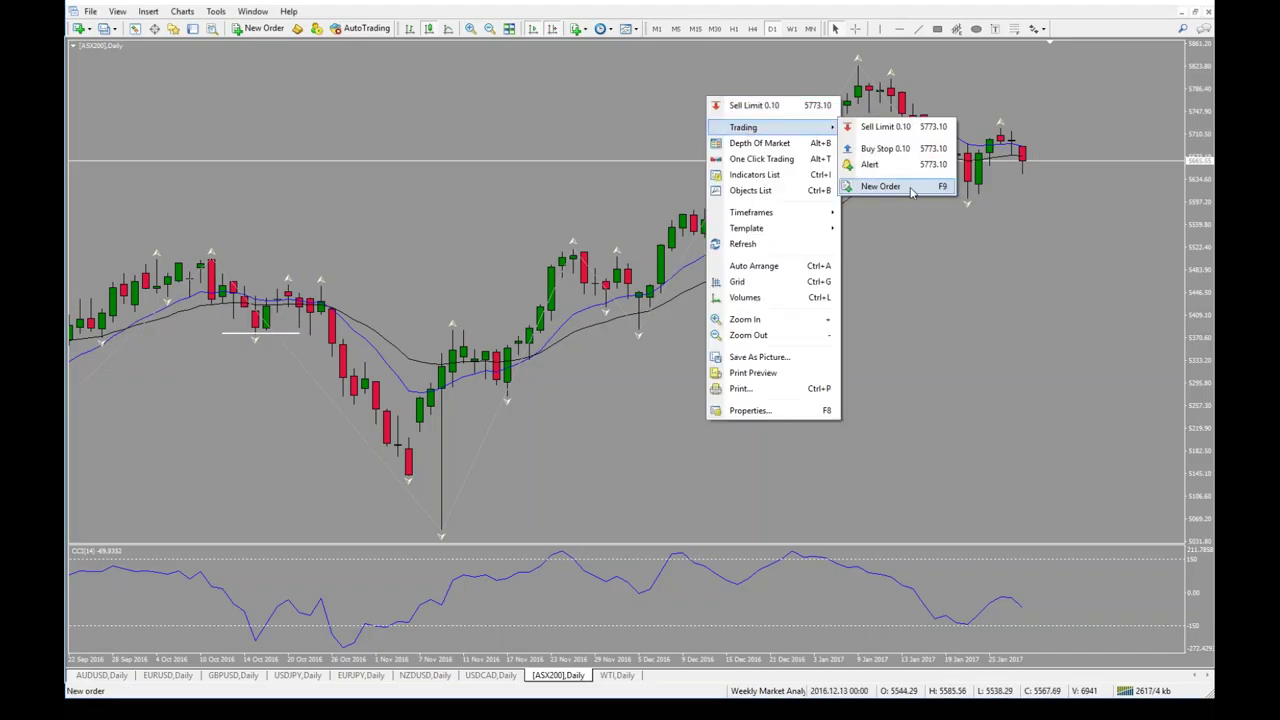
{"action": "left_click", "coordinate": [904, 187]}
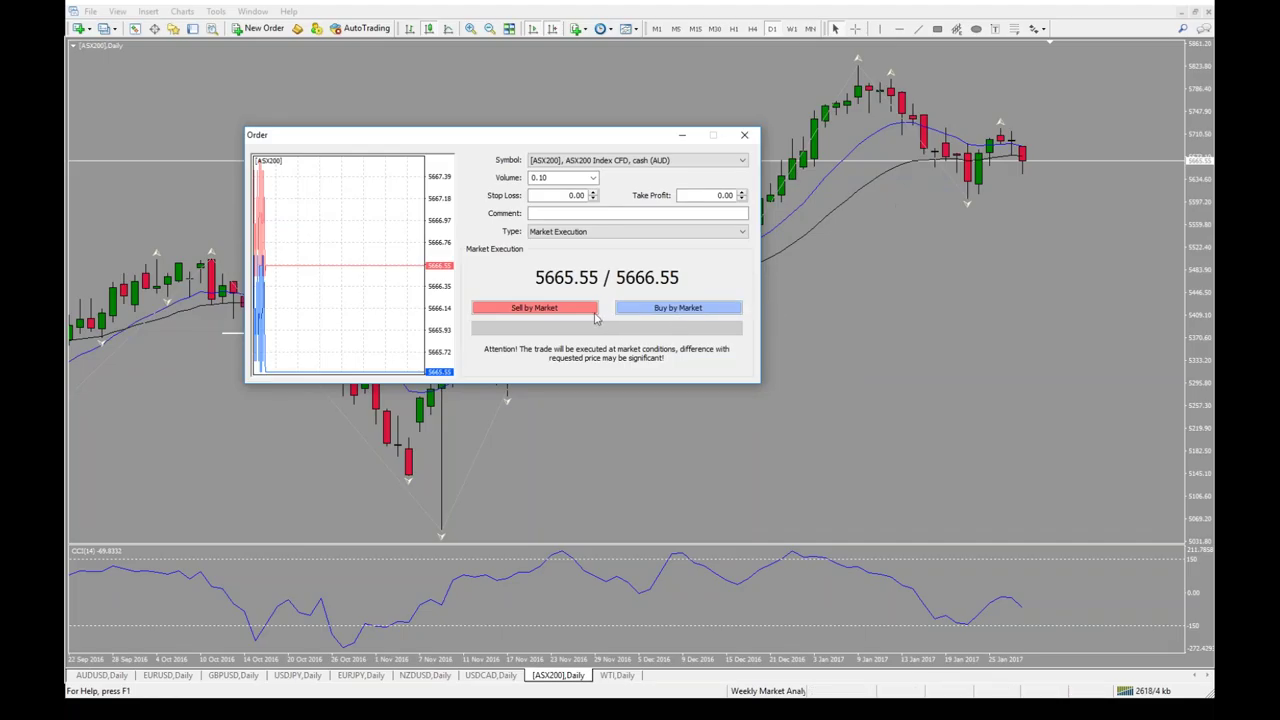
{"action": "left_click", "coordinate": [744, 134]}
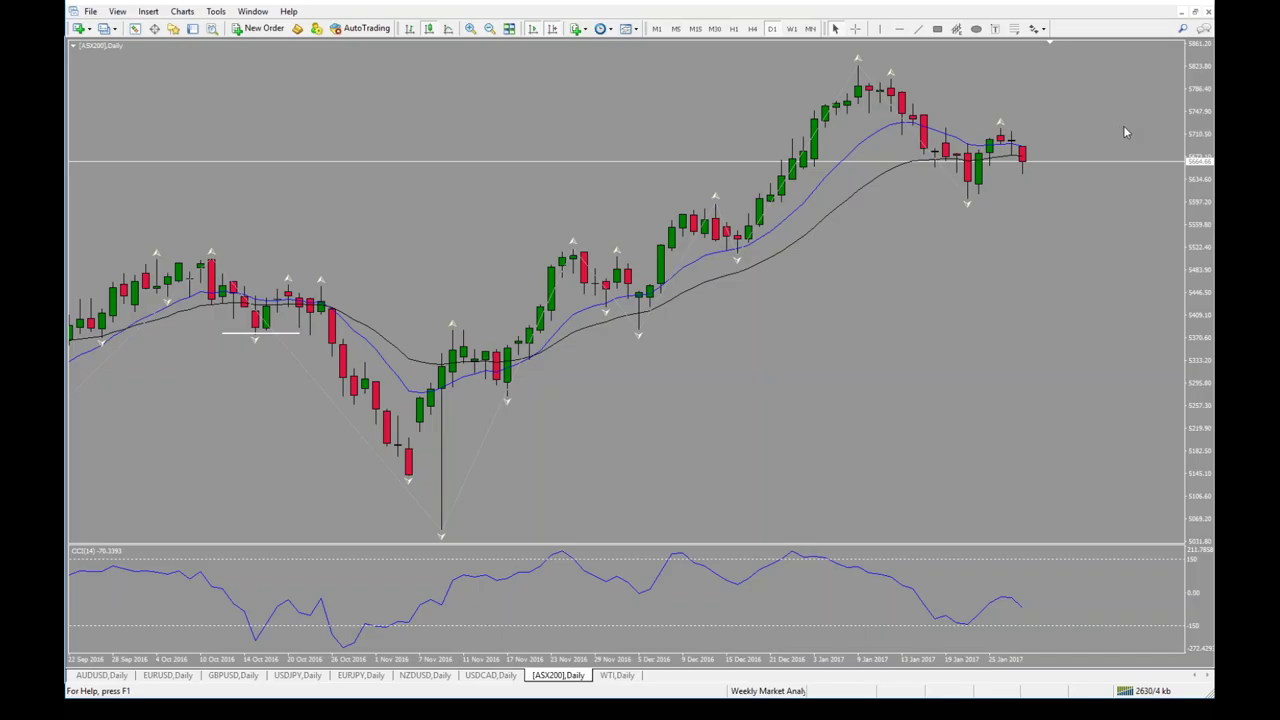
- Switch to the WTI daily chart, trace the up-and-down swings inside the grey range box in yellow ink, then clear the ink
{"action": "left_click", "coordinate": [617, 676]}
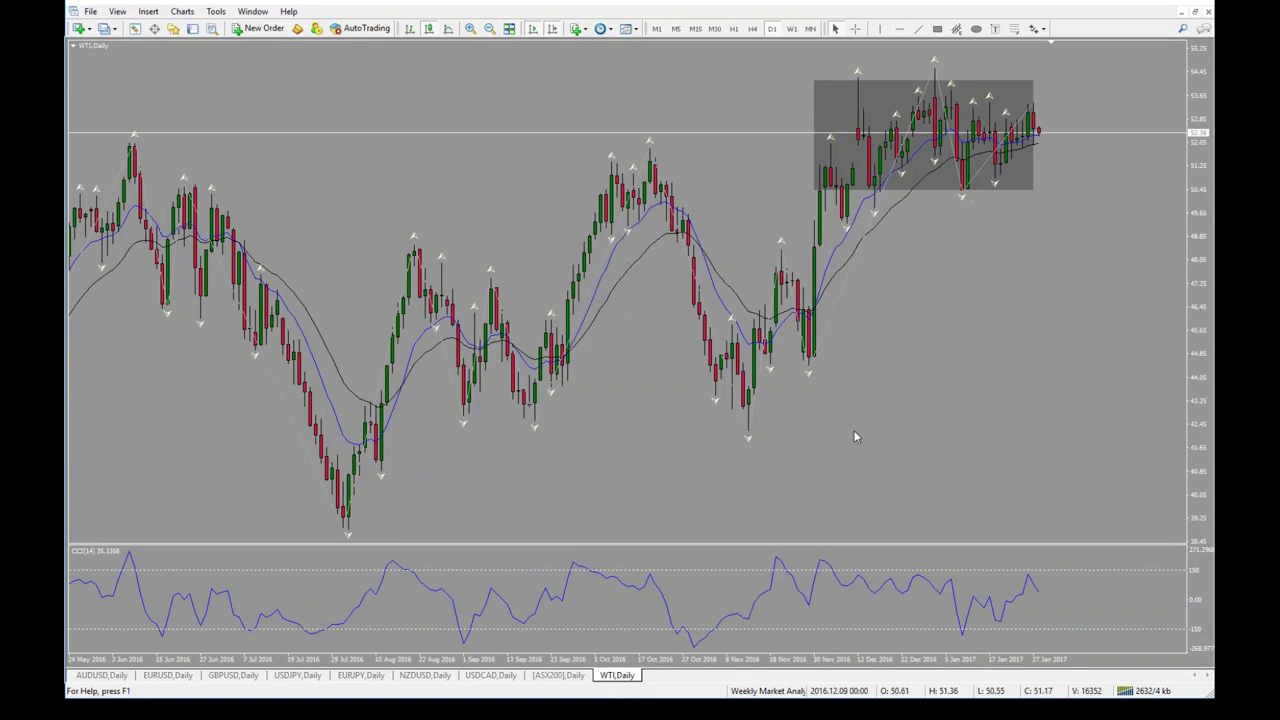
{"action": "left_click", "coordinate": [471, 29]}
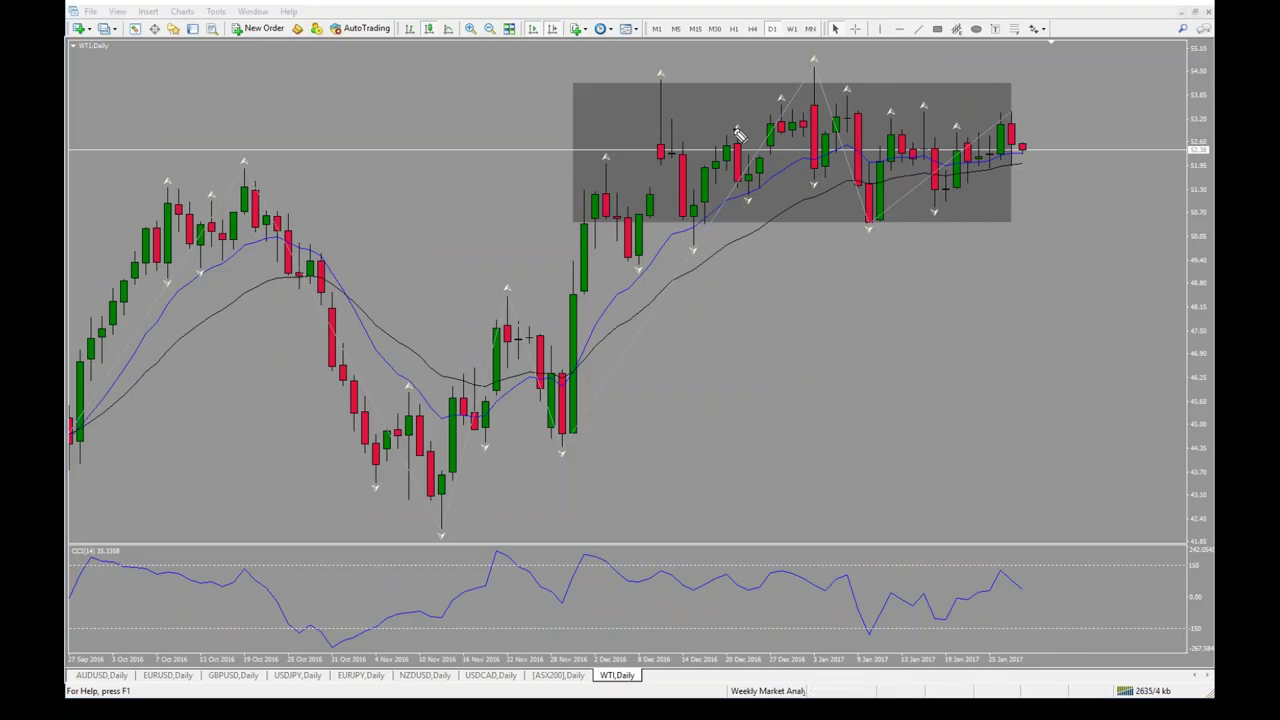
{"action": "mouse_move", "coordinate": [608, 206]}
{"action": "left_mouse_down"}
{"action": "mouse_move", "coordinate": [677, 163]}
{"action": "mouse_move", "coordinate": [785, 222]}
{"action": "mouse_move", "coordinate": [872, 210]}
{"action": "mouse_move", "coordinate": [985, 108]}
{"action": "mouse_move", "coordinate": [1010, 208]}
{"action": "left_mouse_up"}
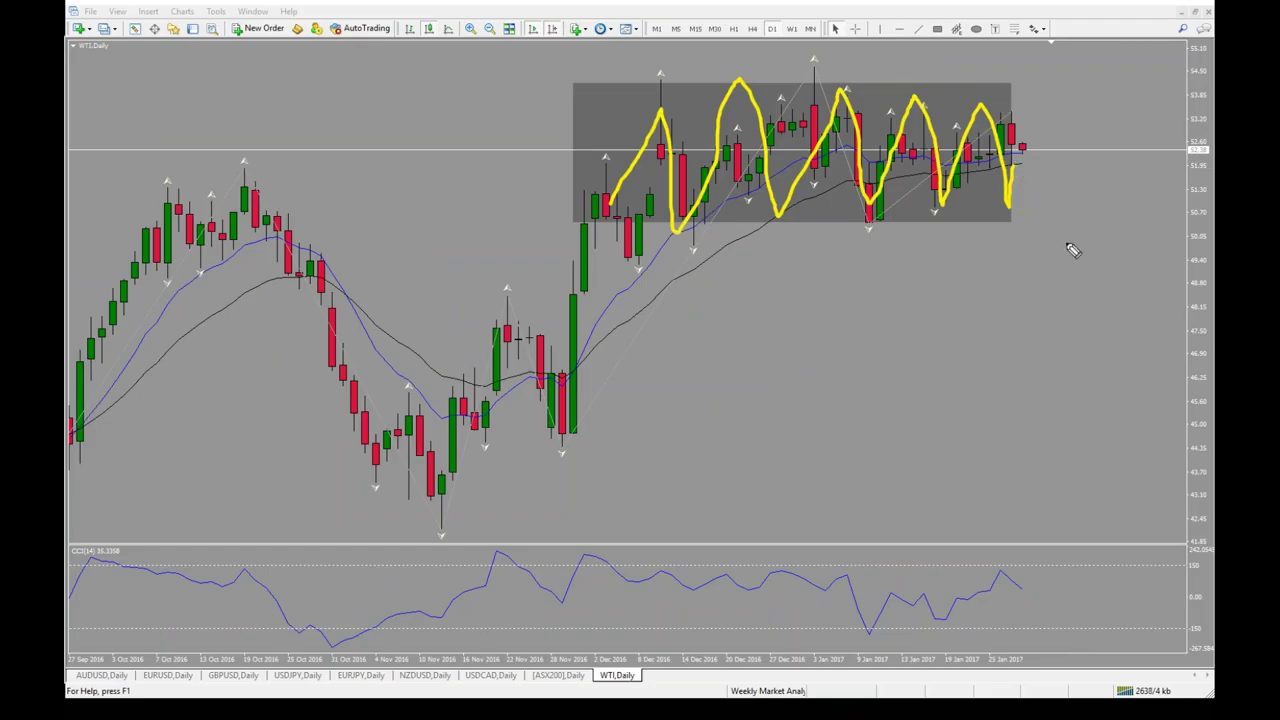
{"action": "key", "text": "e"}
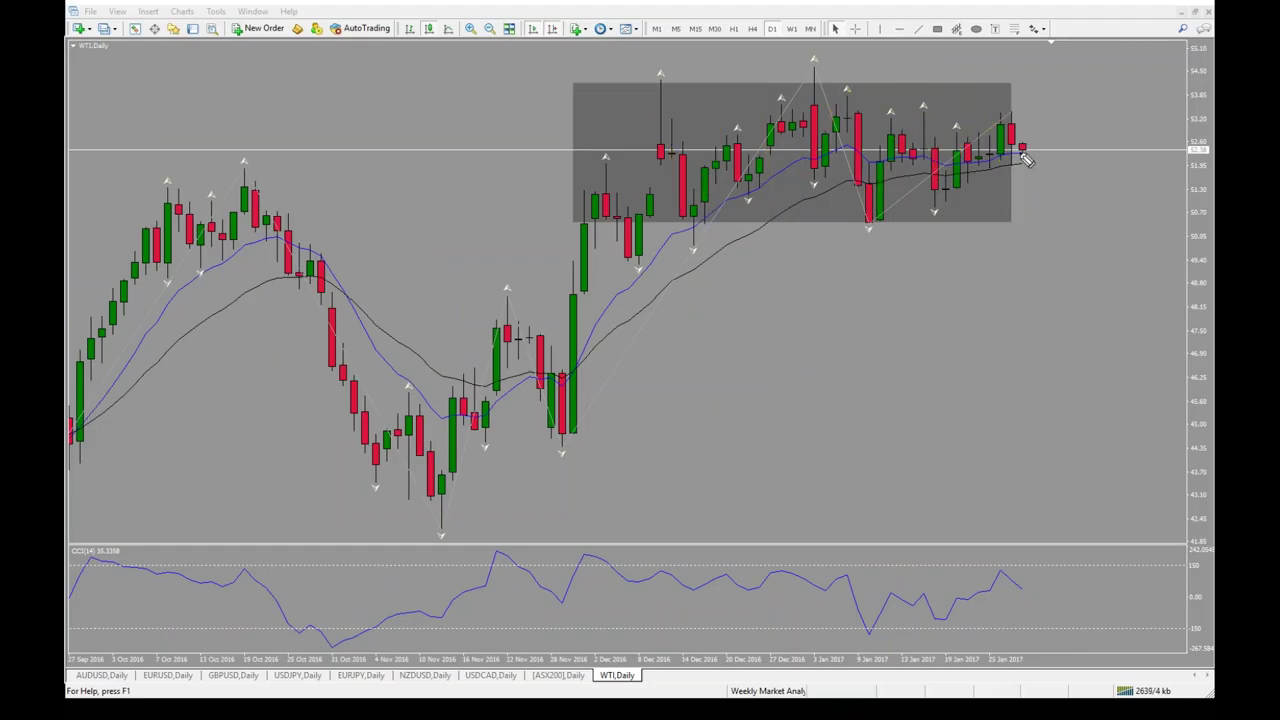
- Draw yellow arrows from the WTI range's upper and lower edges toward its middle and highlight the mid-range level at current price
{"action": "mouse_move", "coordinate": [1060, 86]}
{"action": "left_mouse_down"}
{"action": "mouse_move", "coordinate": [1104, 145]}
{"action": "mouse_move", "coordinate": [1100, 116]}
{"action": "left_mouse_up"}
{"action": "mouse_move", "coordinate": [1073, 209]}
{"action": "left_mouse_down"}
{"action": "mouse_move", "coordinate": [1095, 237]}
{"action": "mouse_move", "coordinate": [1083, 217]}
{"action": "mouse_move", "coordinate": [1108, 160]}
{"action": "mouse_move", "coordinate": [1120, 205]}
{"action": "left_mouse_up"}
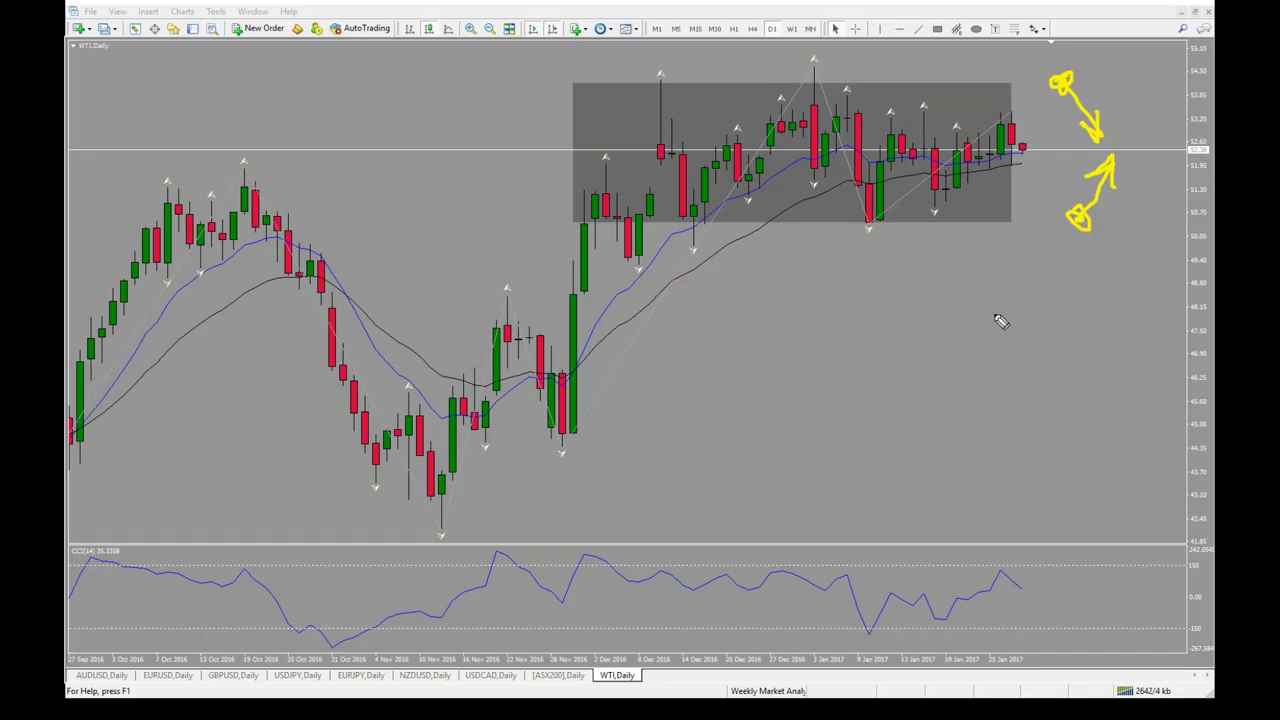
{"action": "mouse_move", "coordinate": [975, 150]}
{"action": "left_mouse_down"}
{"action": "mouse_move", "coordinate": [1048, 150]}
{"action": "mouse_move", "coordinate": [962, 150]}
{"action": "left_mouse_up"}
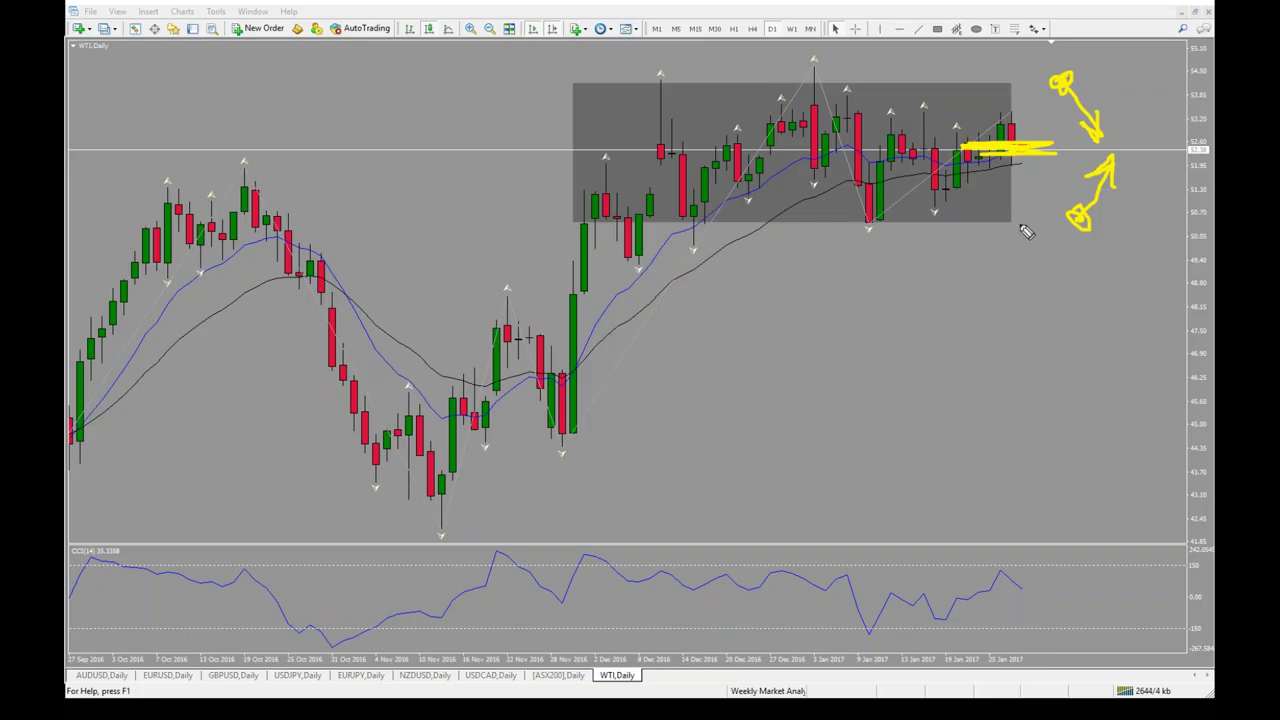
- Clear the ink from the WTI chart and switch to the AUDUSD daily chart to examine its latest candle
{"action": "key", "text": "Escape"}
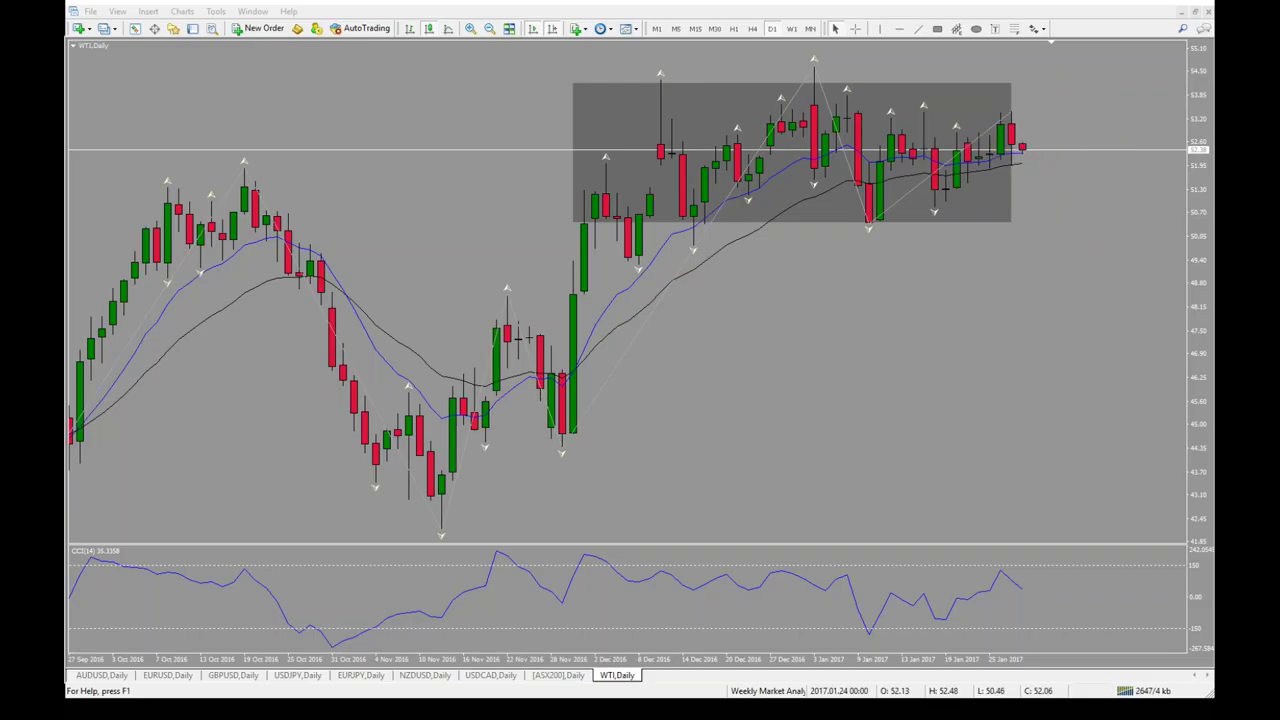
{"action": "key", "text": "ctrl+F6"}
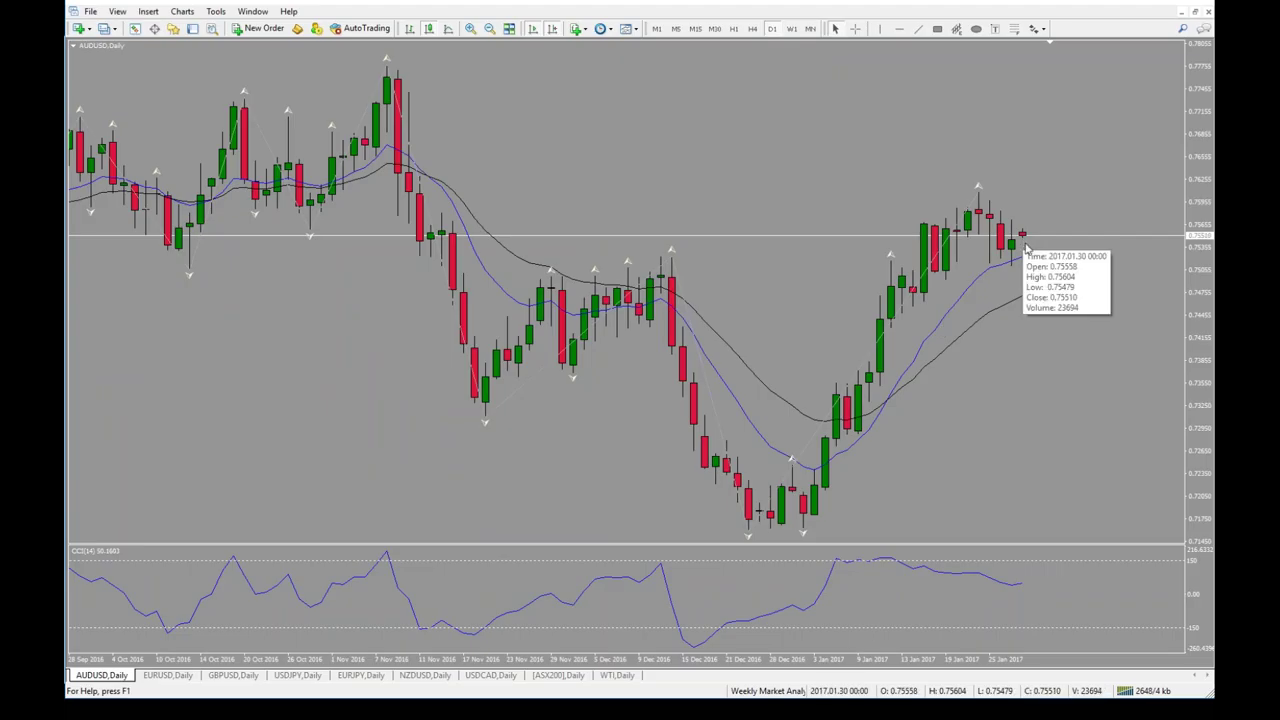
{"action": "mouse_move", "coordinate": [1028, 262]}
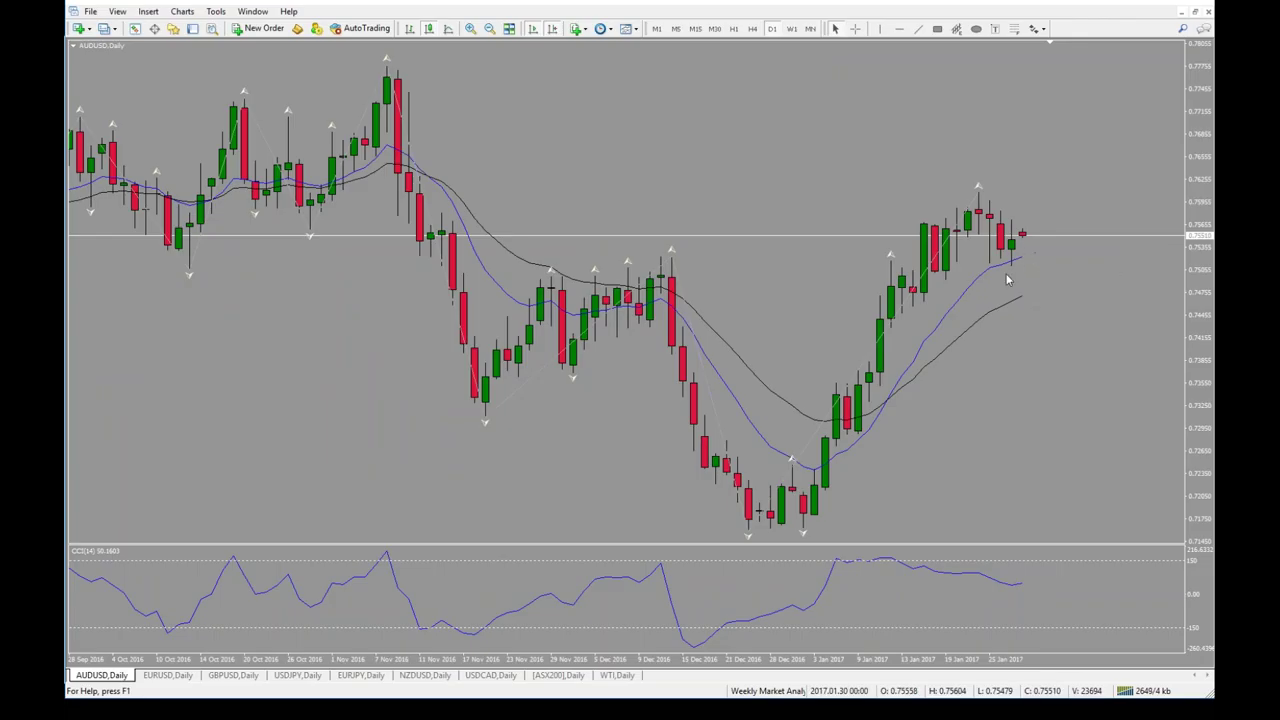
- On the EURUSD daily chart, trace January's rise and pullback in yellow with an arrow up to the take-profit line, then clear the ink
{"action": "left_click", "coordinate": [167, 676]}
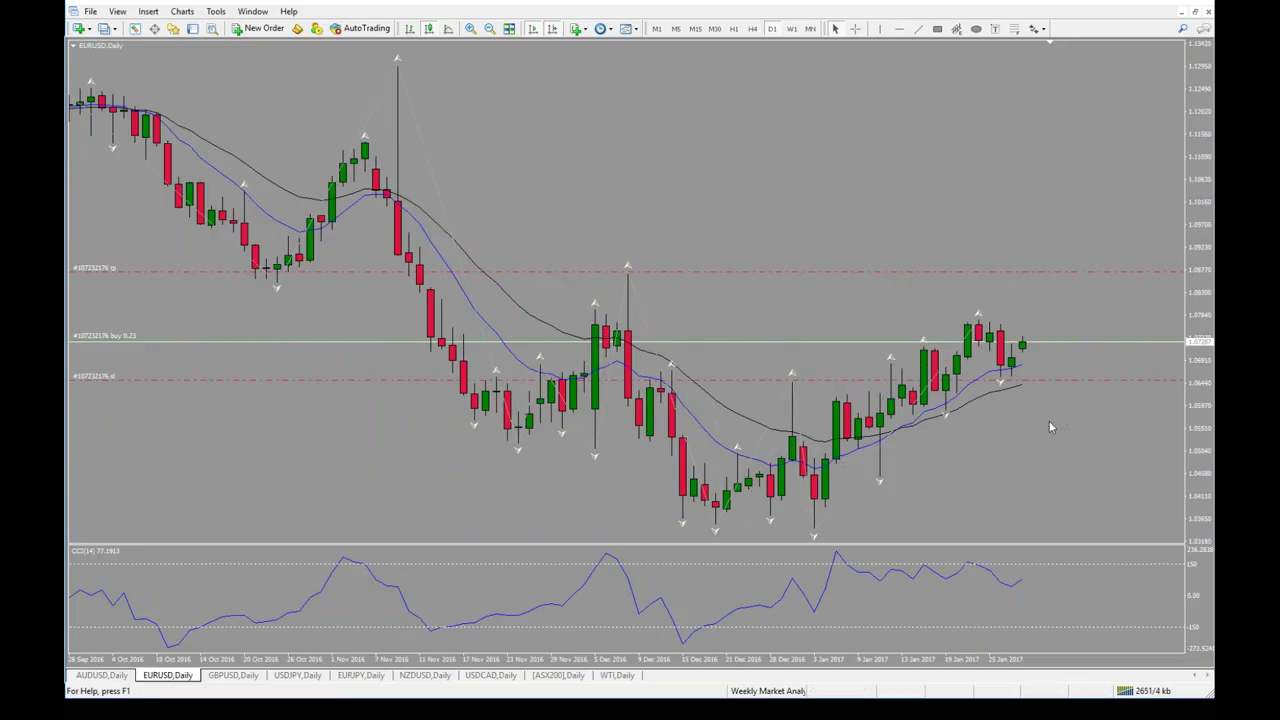
{"action": "key", "text": "ctrl+2"}
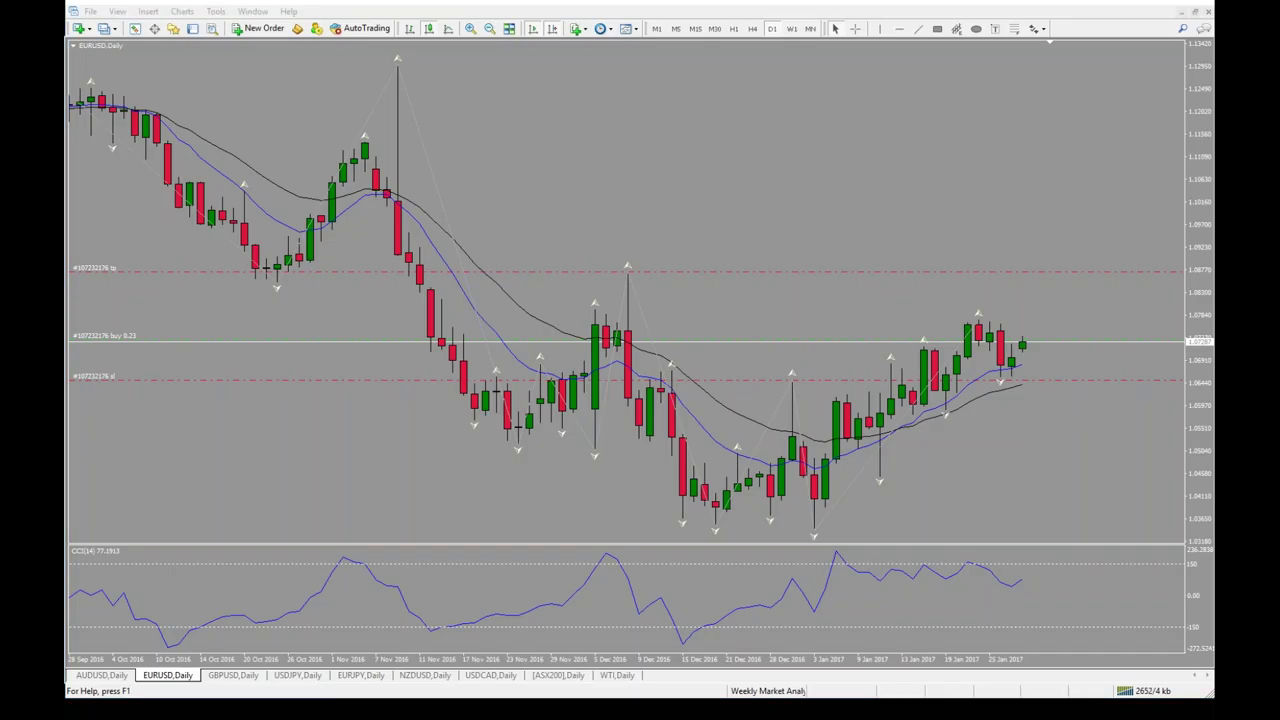
{"action": "mouse_move", "coordinate": [860, 440]}
{"action": "left_mouse_down"}
{"action": "mouse_move", "coordinate": [950, 400]}
{"action": "mouse_move", "coordinate": [1012, 345]}
{"action": "mouse_move", "coordinate": [1016, 366]}
{"action": "mouse_move", "coordinate": [1062, 289]}
{"action": "mouse_move", "coordinate": [1080, 303]}
{"action": "left_mouse_up"}
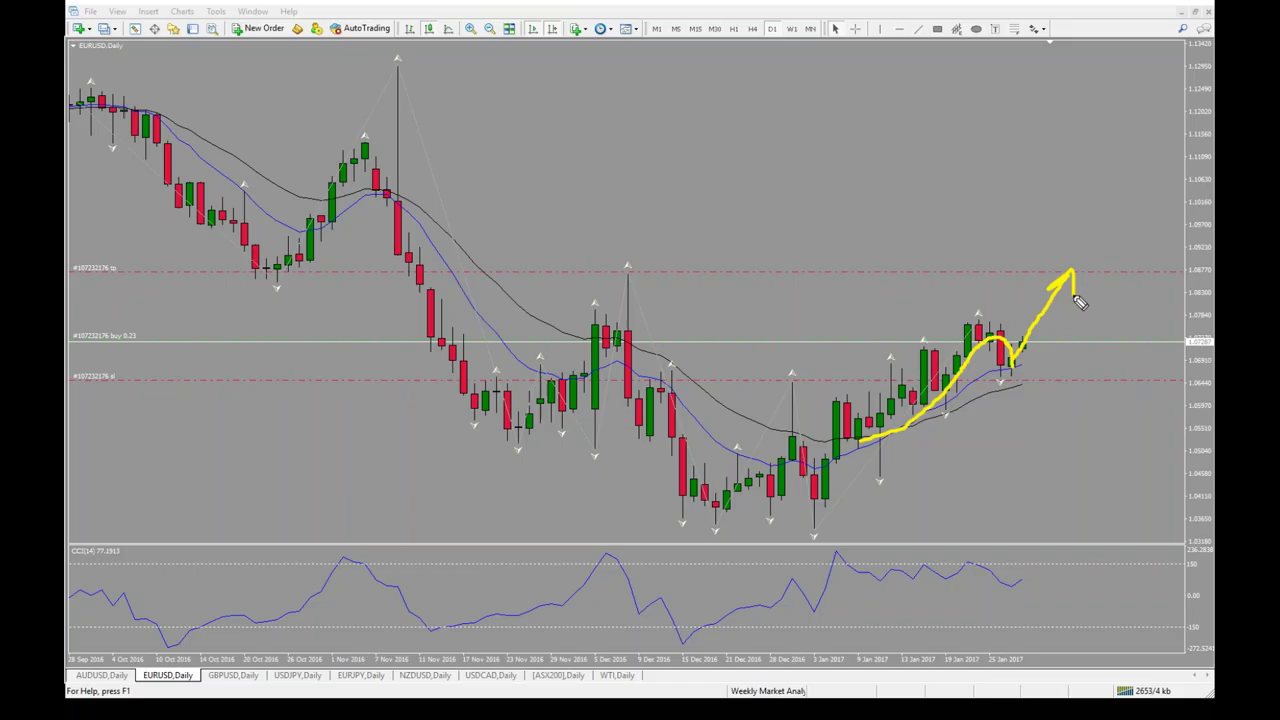
{"action": "key", "text": "Escape"}
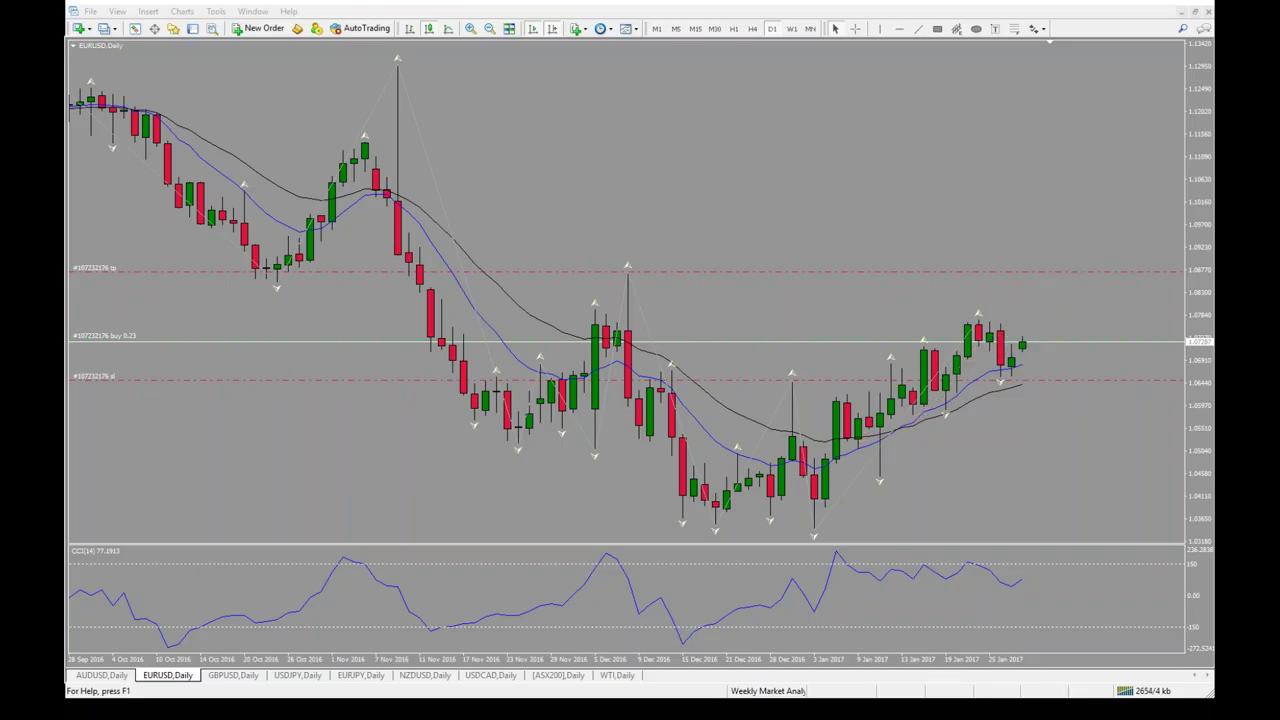
- On the GBPUSD daily chart, draw a pullback to the blue average, a rise to the grey resistance zone and a reversal down, then clear it
{"action": "left_click", "coordinate": [244, 677]}
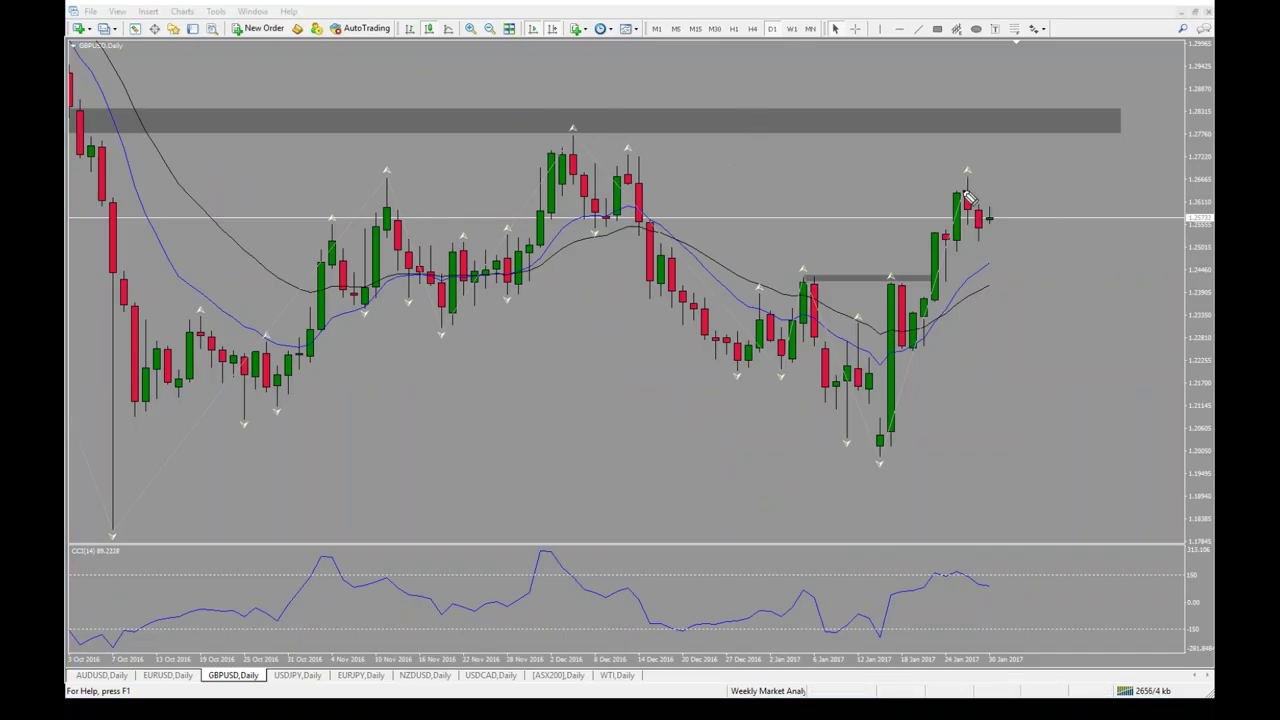
{"action": "mouse_move", "coordinate": [960, 196]}
{"action": "left_mouse_down"}
{"action": "mouse_move", "coordinate": [992, 262]}
{"action": "mouse_move", "coordinate": [1007, 247]}
{"action": "mouse_move", "coordinate": [988, 271]}
{"action": "mouse_move", "coordinate": [1006, 266]}
{"action": "mouse_move", "coordinate": [1069, 144]}
{"action": "mouse_move", "coordinate": [1070, 180]}
{"action": "left_mouse_up"}
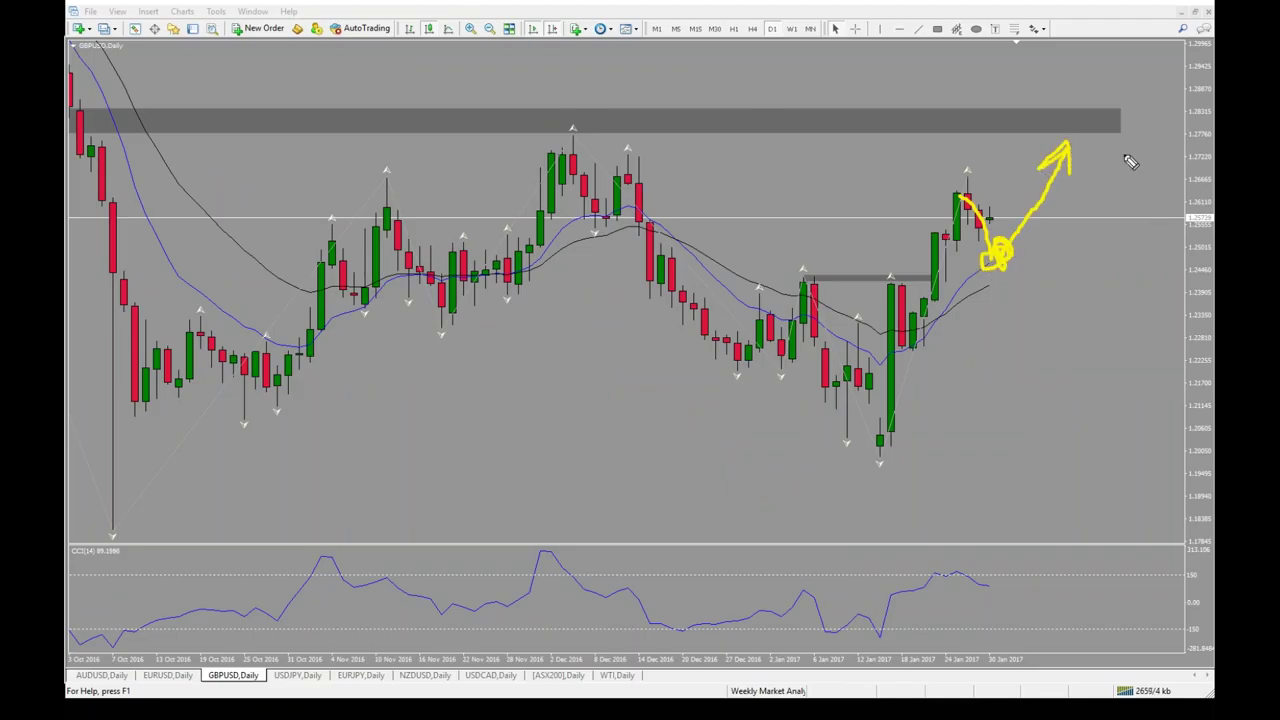
{"action": "mouse_move", "coordinate": [1104, 126]}
{"action": "left_mouse_down"}
{"action": "mouse_move", "coordinate": [1119, 157]}
{"action": "mouse_move", "coordinate": [1113, 142]}
{"action": "mouse_move", "coordinate": [1155, 243]}
{"action": "mouse_move", "coordinate": [1150, 200]}
{"action": "left_mouse_up"}
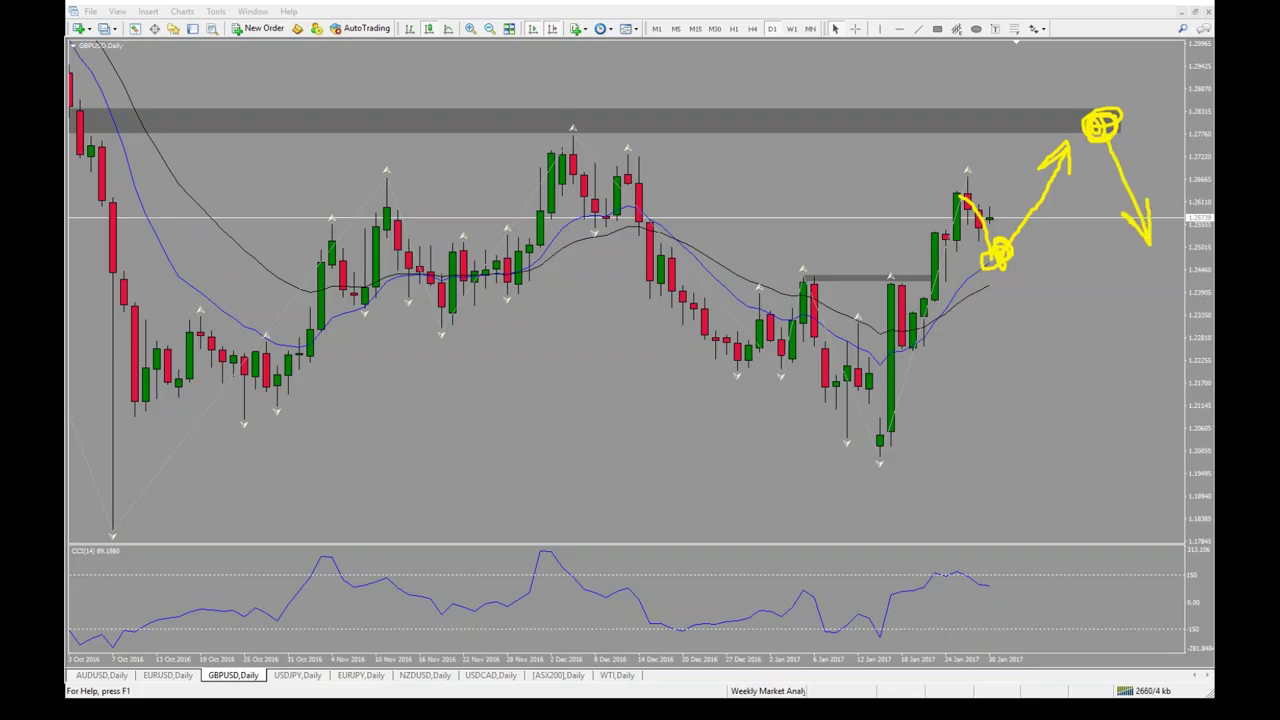
{"action": "key", "text": "Escape"}
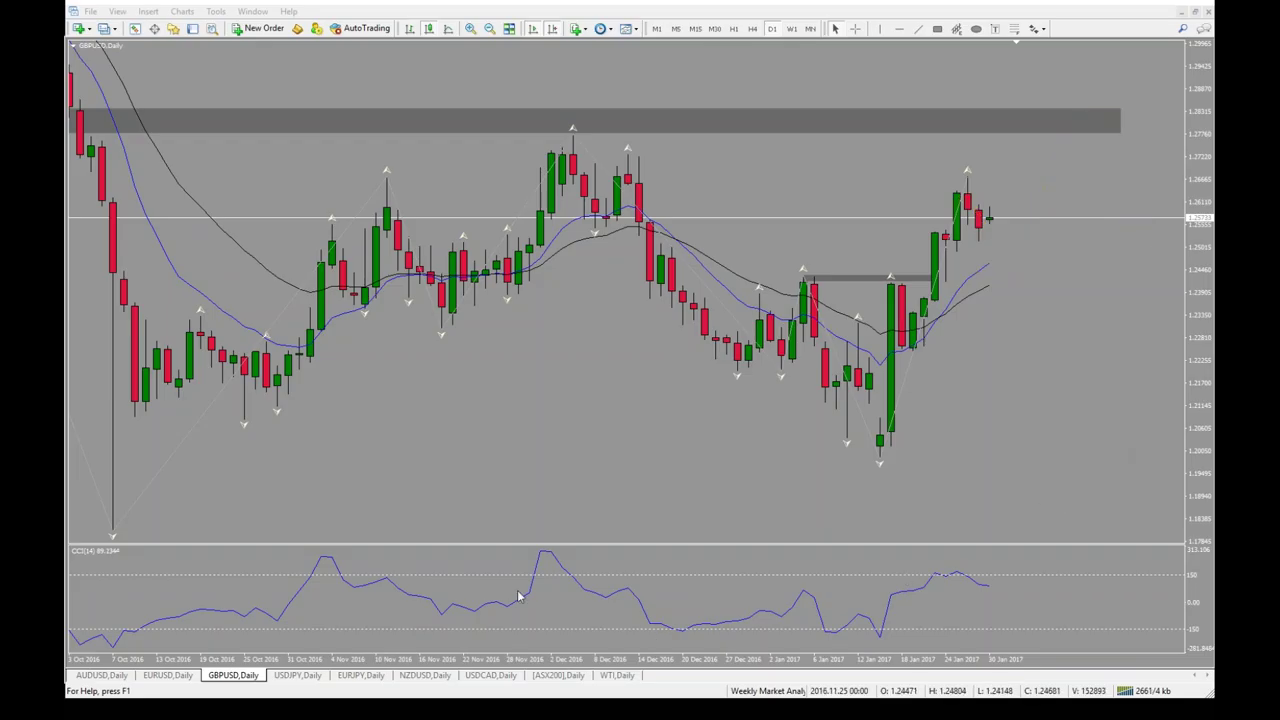
- Review the USDJPY daily chart, then mark a downward move from the grey resistance zone on the EURJPY daily chart and clear the ink
{"action": "left_click", "coordinate": [300, 677]}
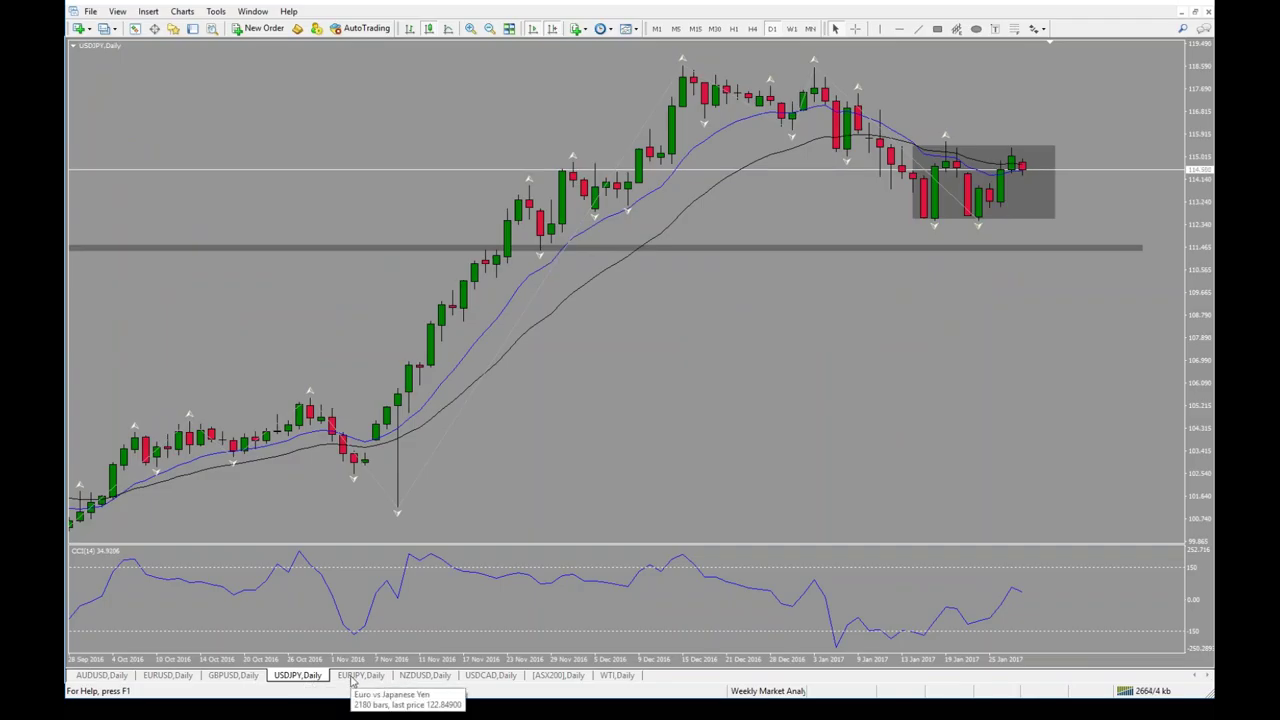
{"action": "left_click", "coordinate": [351, 677]}
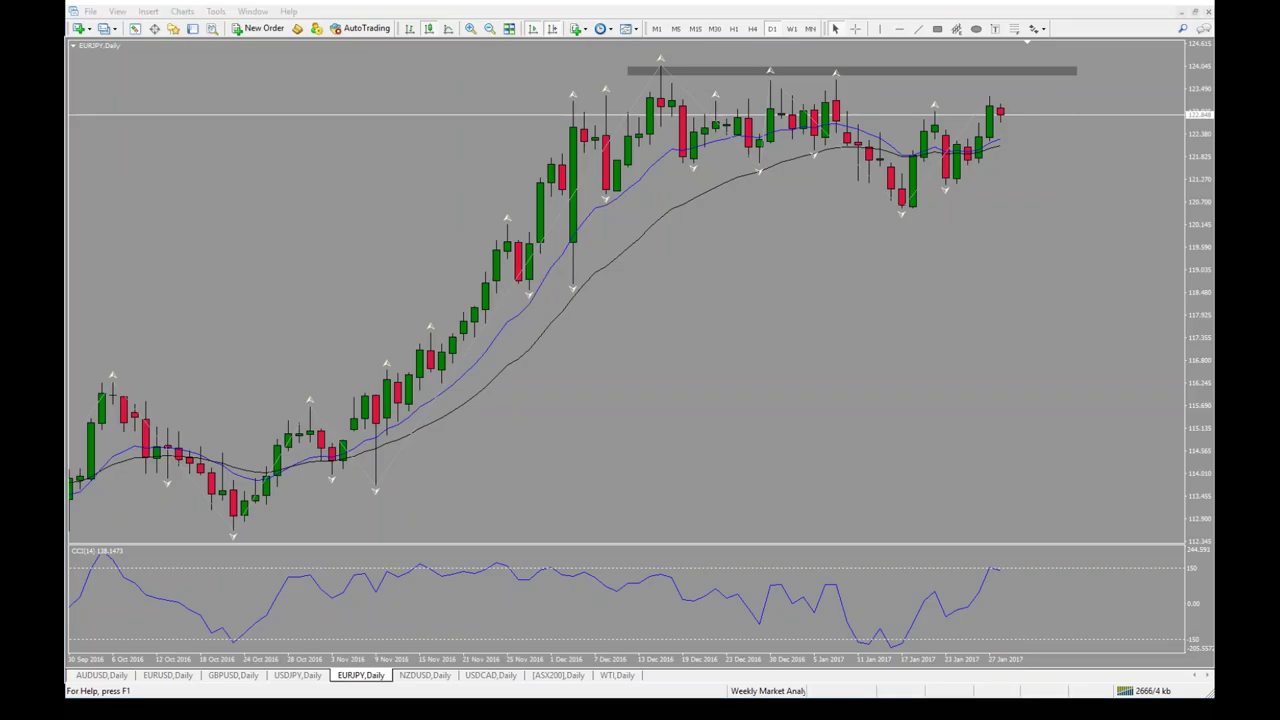
{"action": "left_click", "coordinate": [1034, 75]}
{"action": "mouse_move", "coordinate": [1034, 78]}
{"action": "left_mouse_down"}
{"action": "mouse_move", "coordinate": [1036, 63]}
{"action": "mouse_move", "coordinate": [1071, 149]}
{"action": "mouse_move", "coordinate": [1083, 137]}
{"action": "left_mouse_up"}
{"action": "key", "text": "Escape"}
- Examine the NZDUSD sell trade against the descending trendline on the daily chart, including a wider view of its price history
{"action": "left_click", "coordinate": [424, 676]}
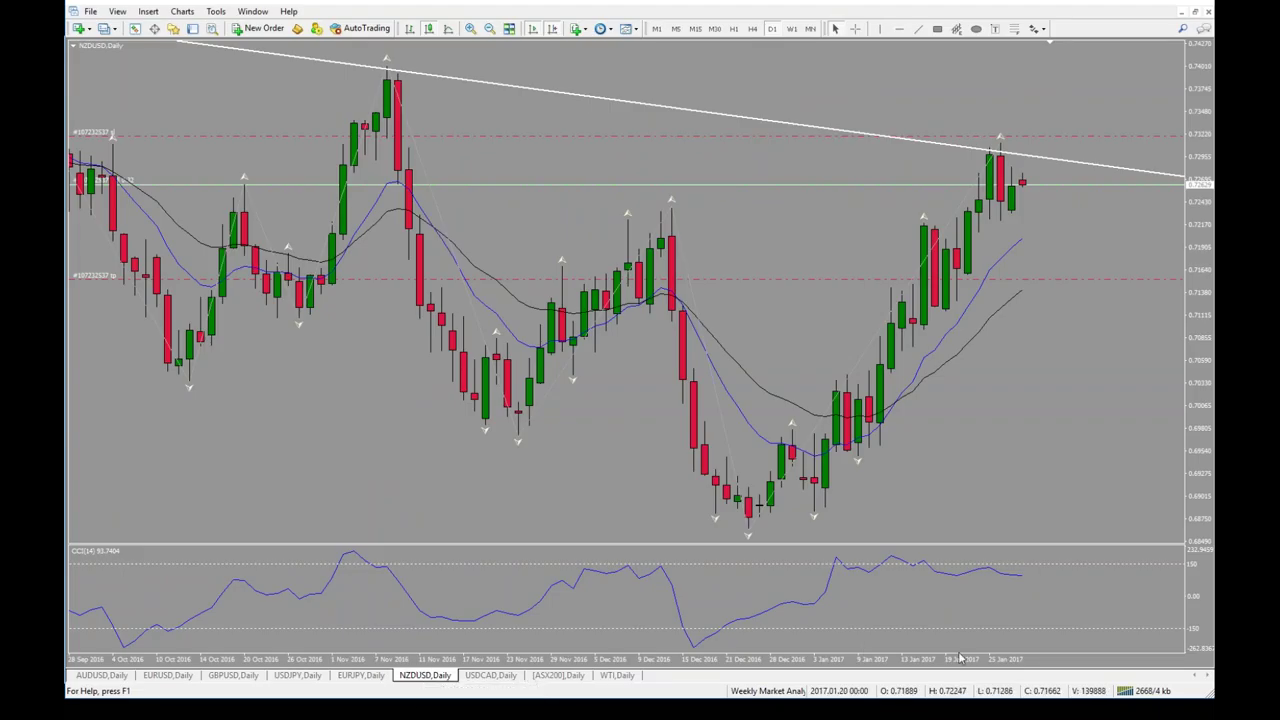
{"action": "left_click", "coordinate": [489, 28]}
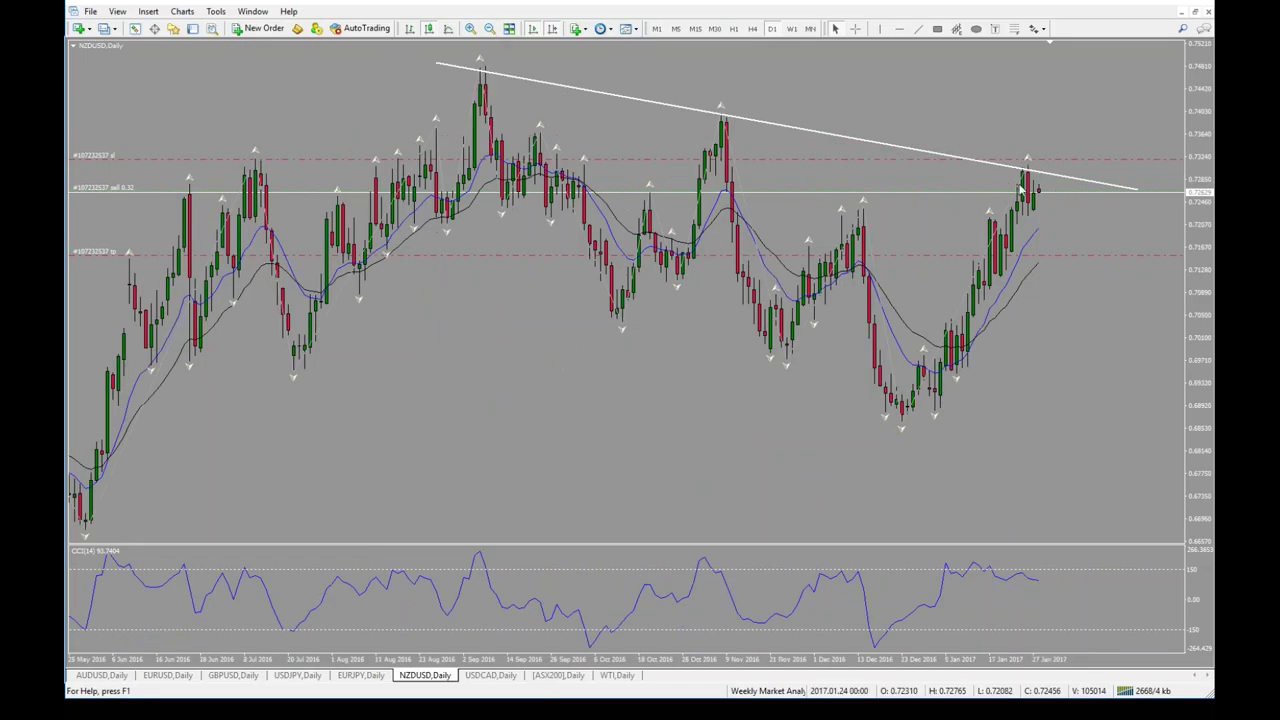
{"action": "left_click", "coordinate": [470, 28]}
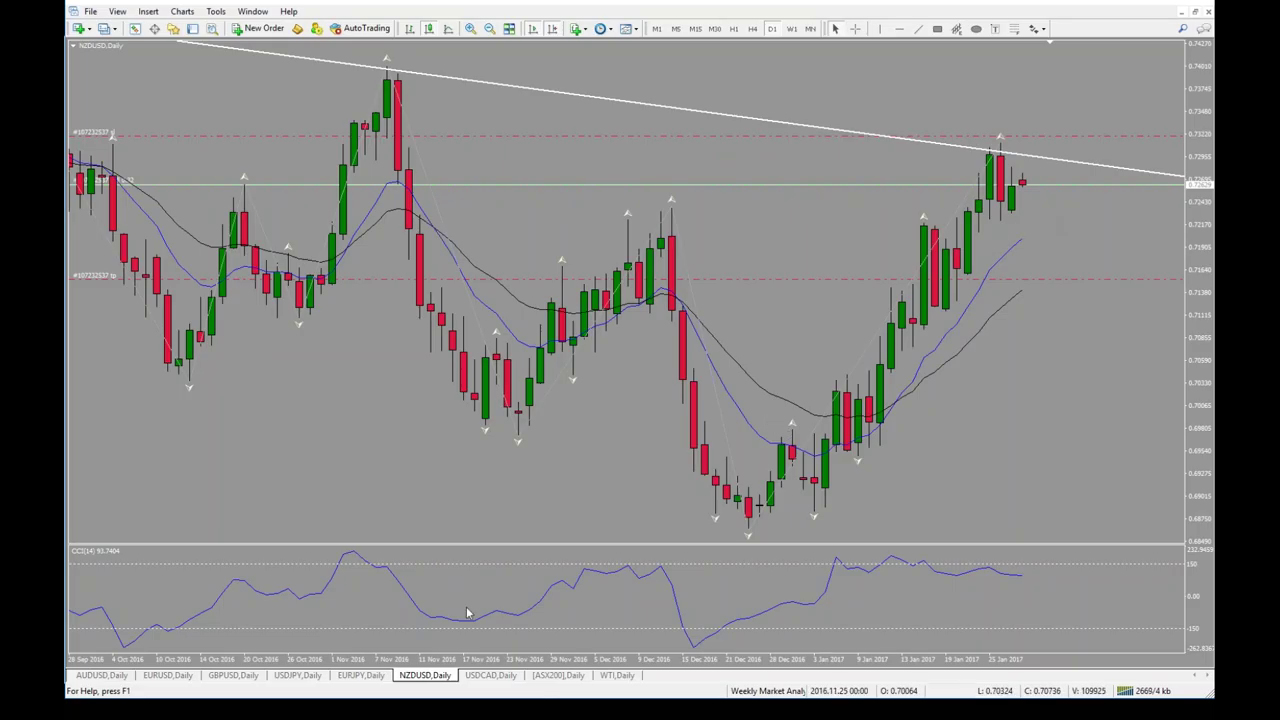
- Review the USDCAD, ASX200 and WTI daily charts in turn
{"action": "left_click", "coordinate": [490, 677]}
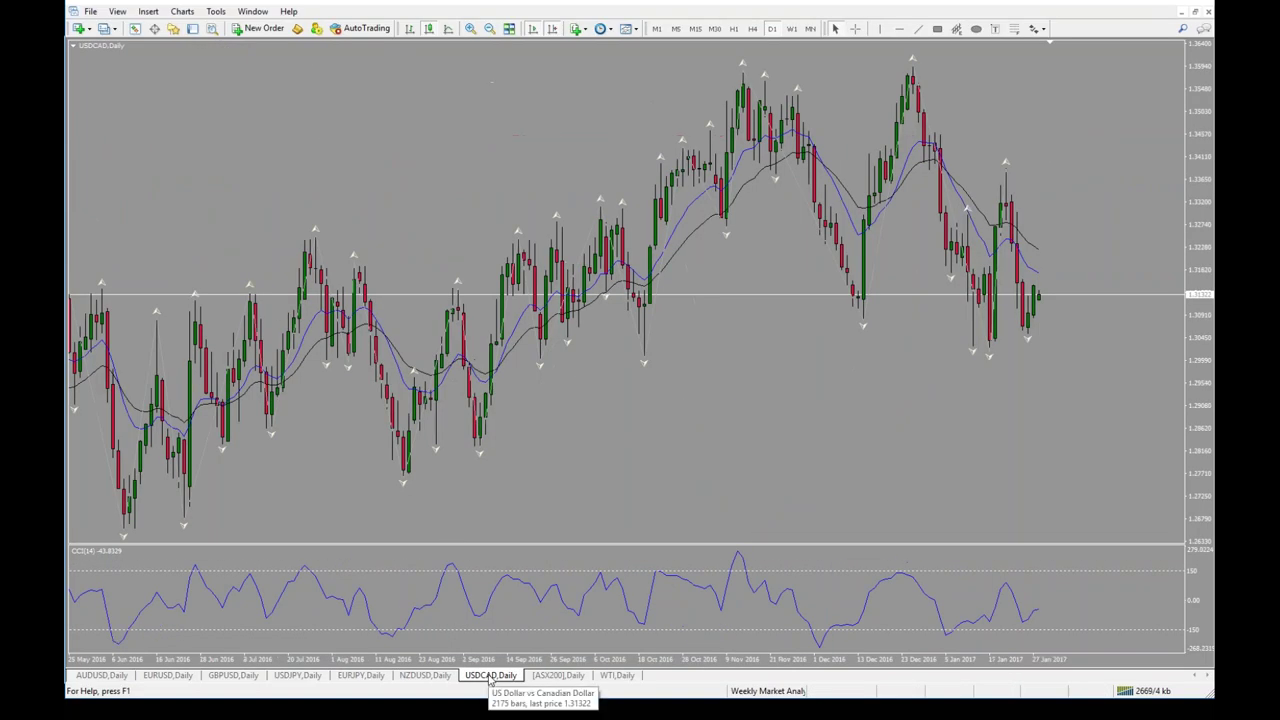
{"action": "left_click", "coordinate": [548, 676]}
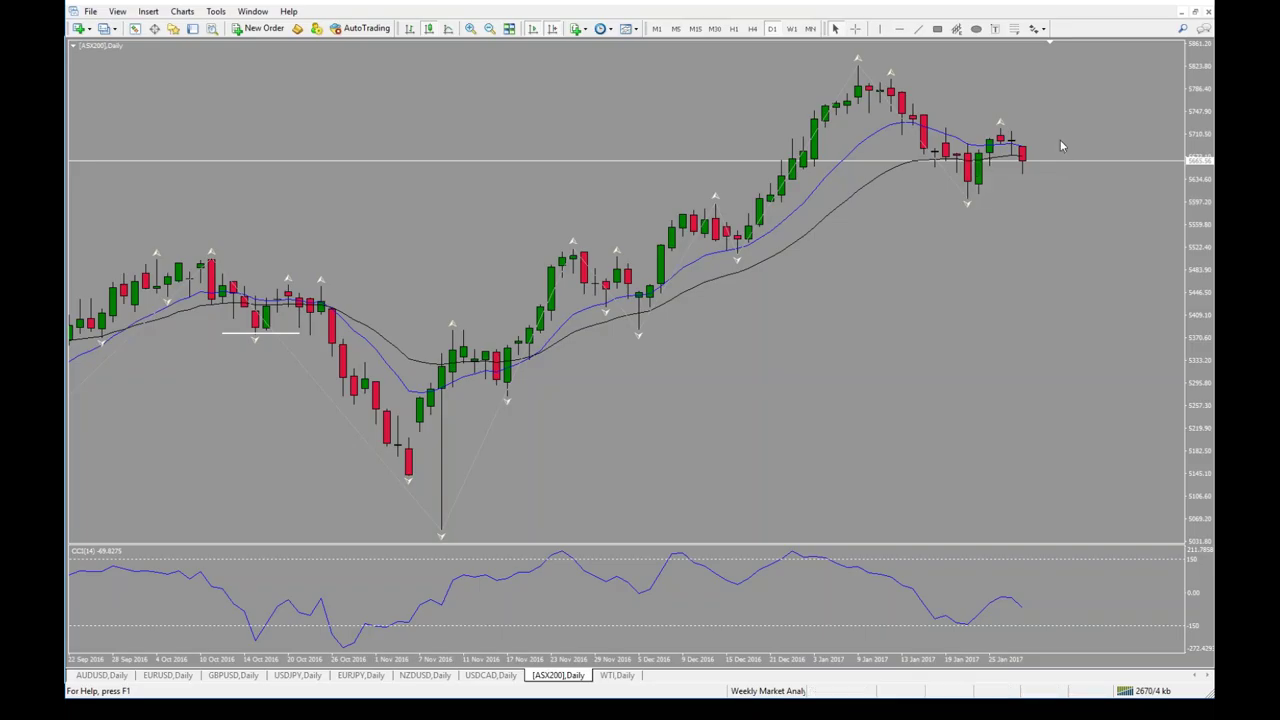
{"action": "left_click", "coordinate": [615, 677]}
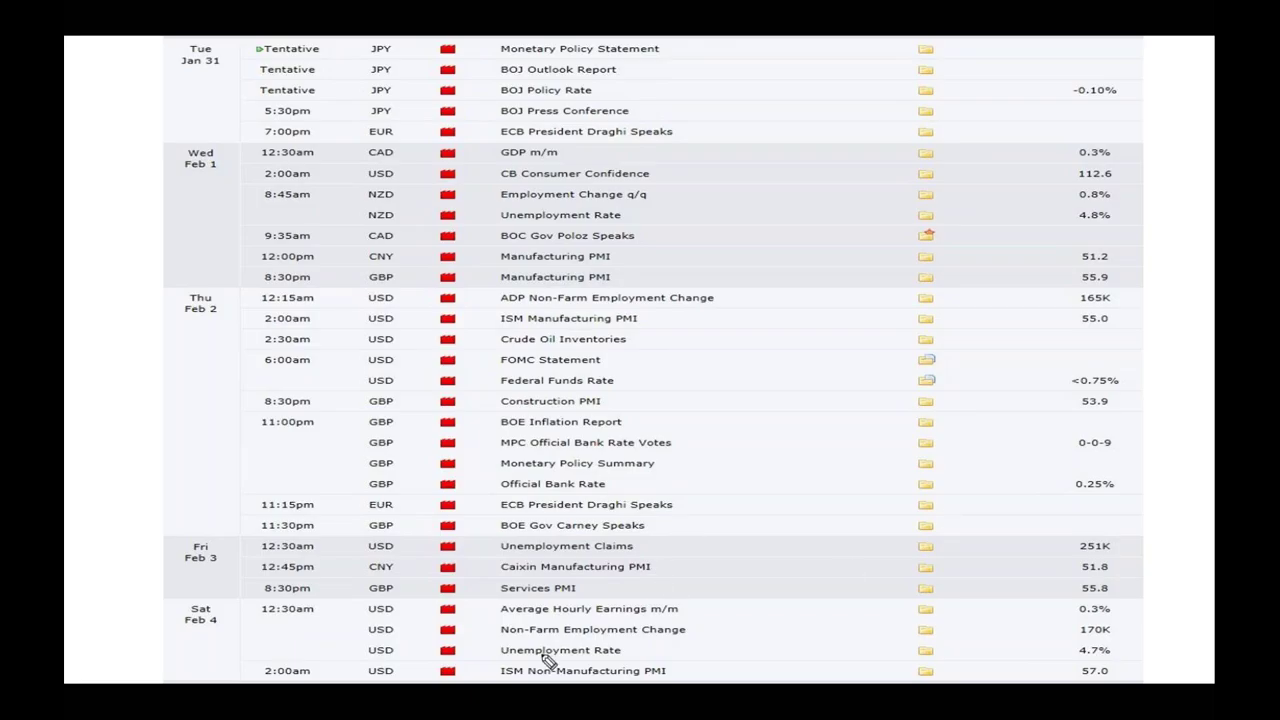
- Circle the Feb 4 USD, Feb 2 GBP, Jan 31 JPY and Feb 1 NZD events on the economic calendar in pink, then clear the ink
{"action": "mouse_move", "coordinate": [356, 603]}
{"action": "left_mouse_down"}
{"action": "mouse_move", "coordinate": [350, 646]}
{"action": "mouse_move", "coordinate": [400, 670]}
{"action": "mouse_move", "coordinate": [536, 694]}
{"action": "mouse_move", "coordinate": [670, 674]}
{"action": "mouse_move", "coordinate": [674, 644]}
{"action": "mouse_move", "coordinate": [588, 594]}
{"action": "mouse_move", "coordinate": [487, 584]}
{"action": "mouse_move", "coordinate": [354, 610]}
{"action": "left_mouse_up"}
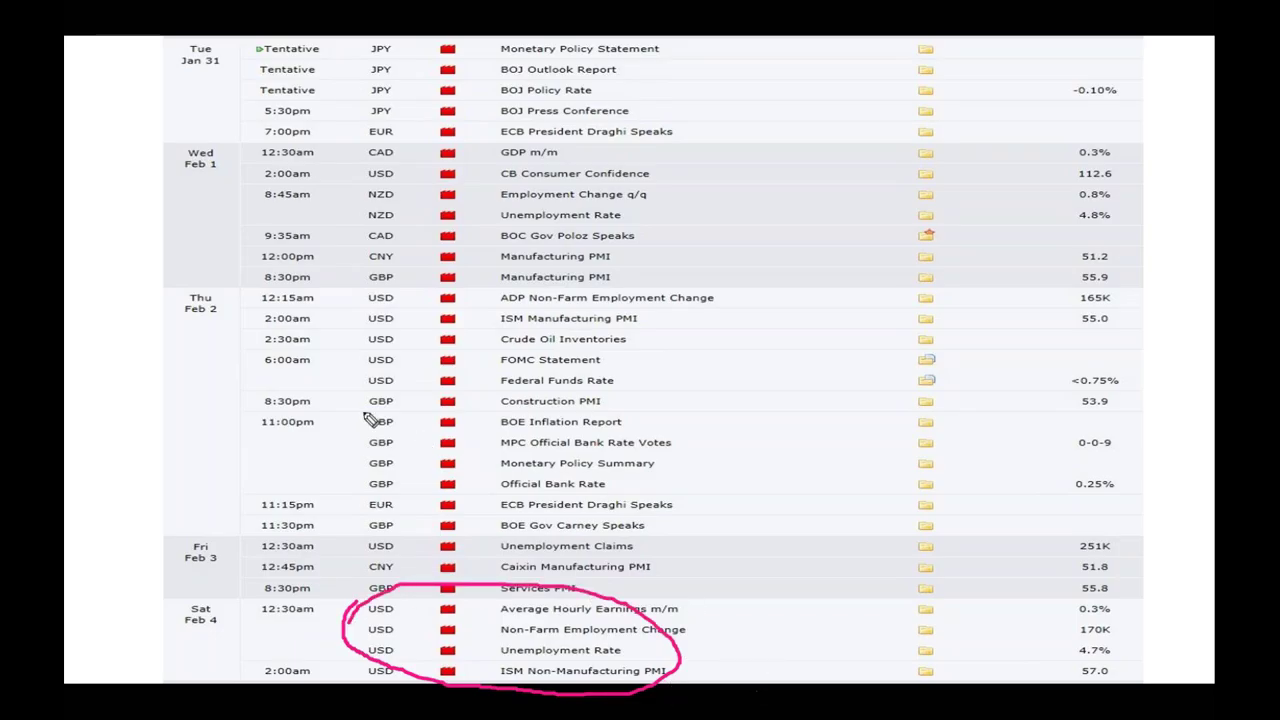
{"action": "mouse_move", "coordinate": [360, 421]}
{"action": "left_mouse_down"}
{"action": "mouse_move", "coordinate": [340, 456]}
{"action": "mouse_move", "coordinate": [380, 504]}
{"action": "mouse_move", "coordinate": [604, 510]}
{"action": "mouse_move", "coordinate": [695, 486]}
{"action": "mouse_move", "coordinate": [694, 446]}
{"action": "mouse_move", "coordinate": [651, 411]}
{"action": "mouse_move", "coordinate": [526, 380]}
{"action": "mouse_move", "coordinate": [444, 376]}
{"action": "mouse_move", "coordinate": [374, 397]}
{"action": "mouse_move", "coordinate": [354, 412]}
{"action": "mouse_move", "coordinate": [355, 475]}
{"action": "left_mouse_up"}
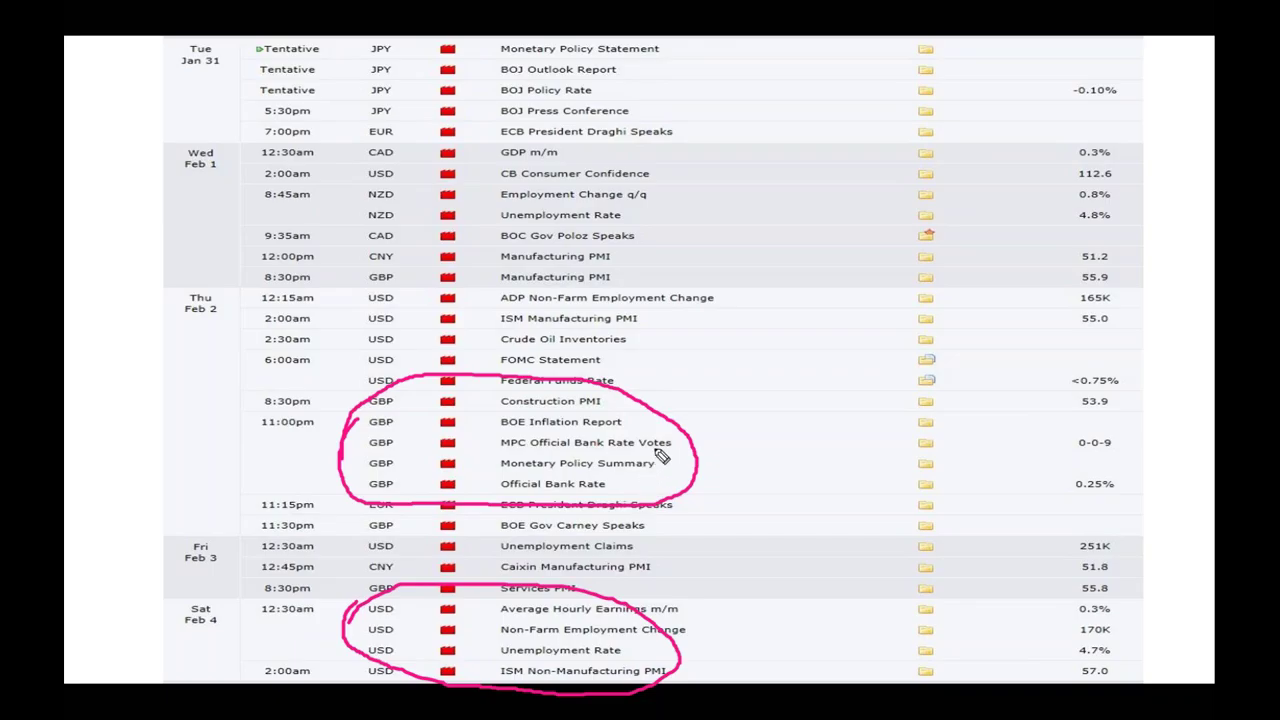
{"action": "mouse_move", "coordinate": [355, 133]}
{"action": "left_mouse_down"}
{"action": "mouse_move", "coordinate": [437, 63]}
{"action": "mouse_move", "coordinate": [322, 48]}
{"action": "left_mouse_up"}
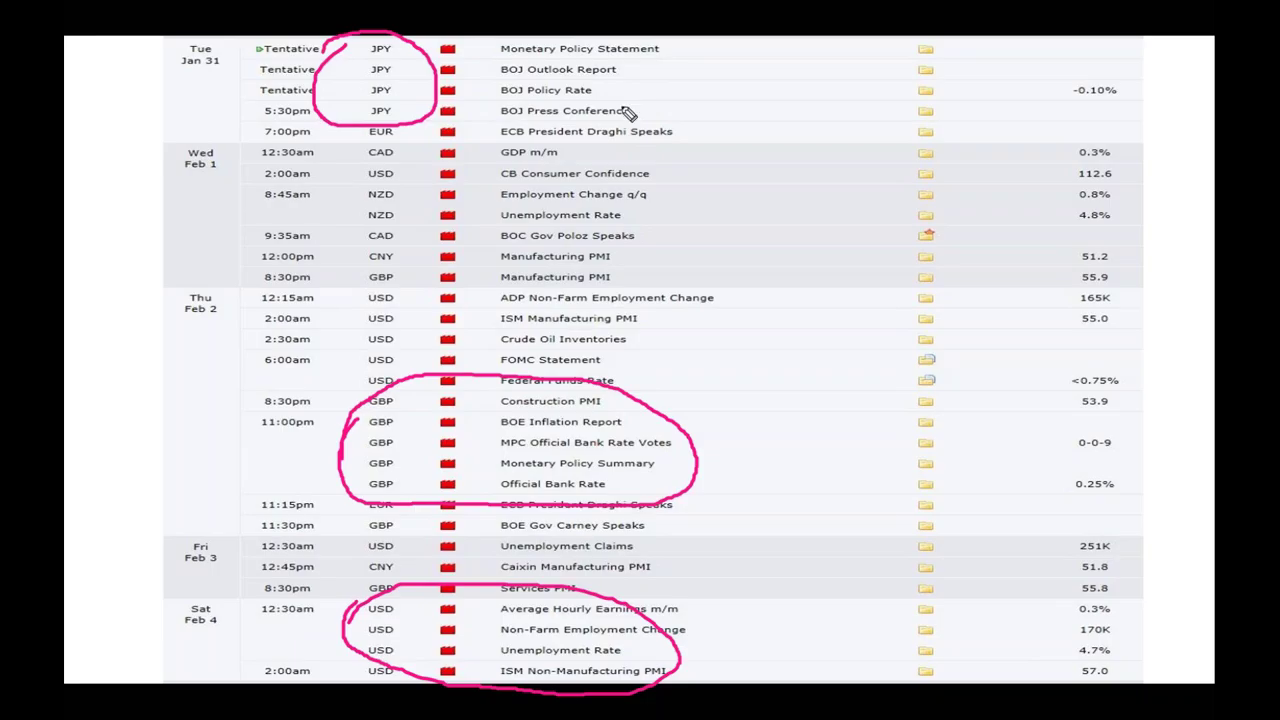
{"action": "mouse_move", "coordinate": [340, 205]}
{"action": "left_mouse_down"}
{"action": "mouse_move", "coordinate": [424, 251]}
{"action": "mouse_move", "coordinate": [673, 245]}
{"action": "mouse_move", "coordinate": [508, 184]}
{"action": "mouse_move", "coordinate": [316, 200]}
{"action": "left_mouse_up"}
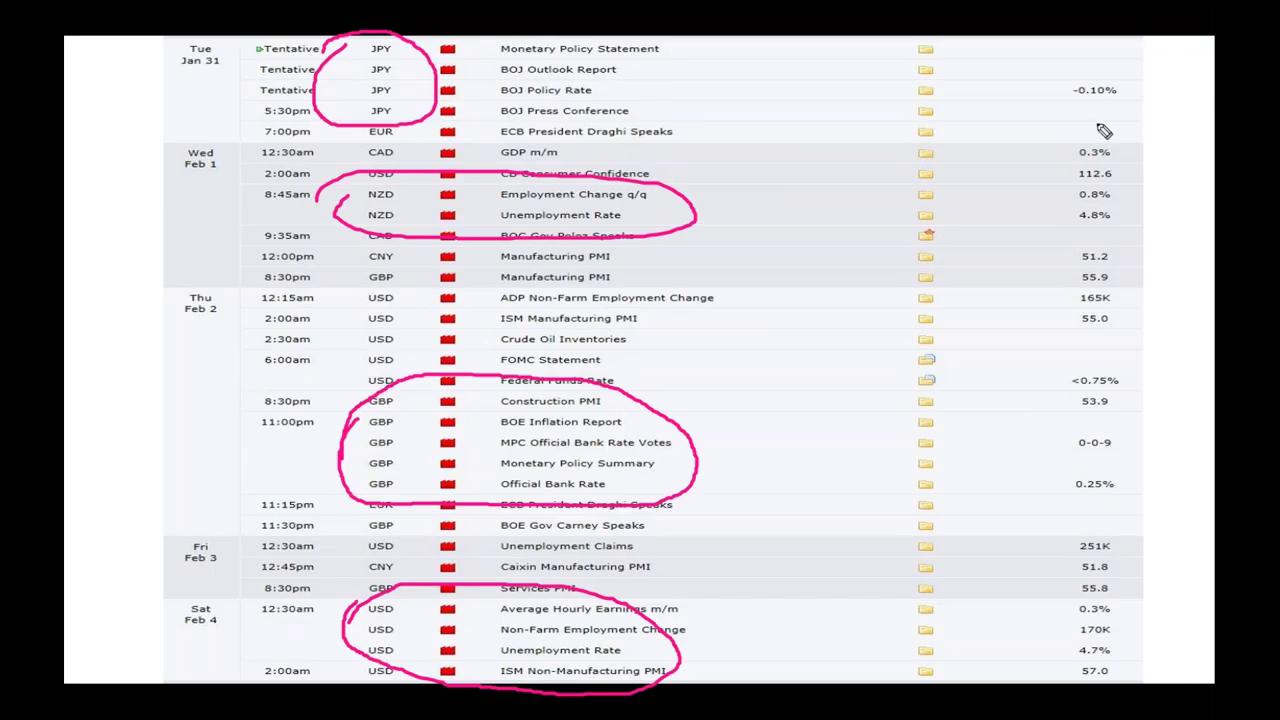
{"action": "key", "text": "e"}
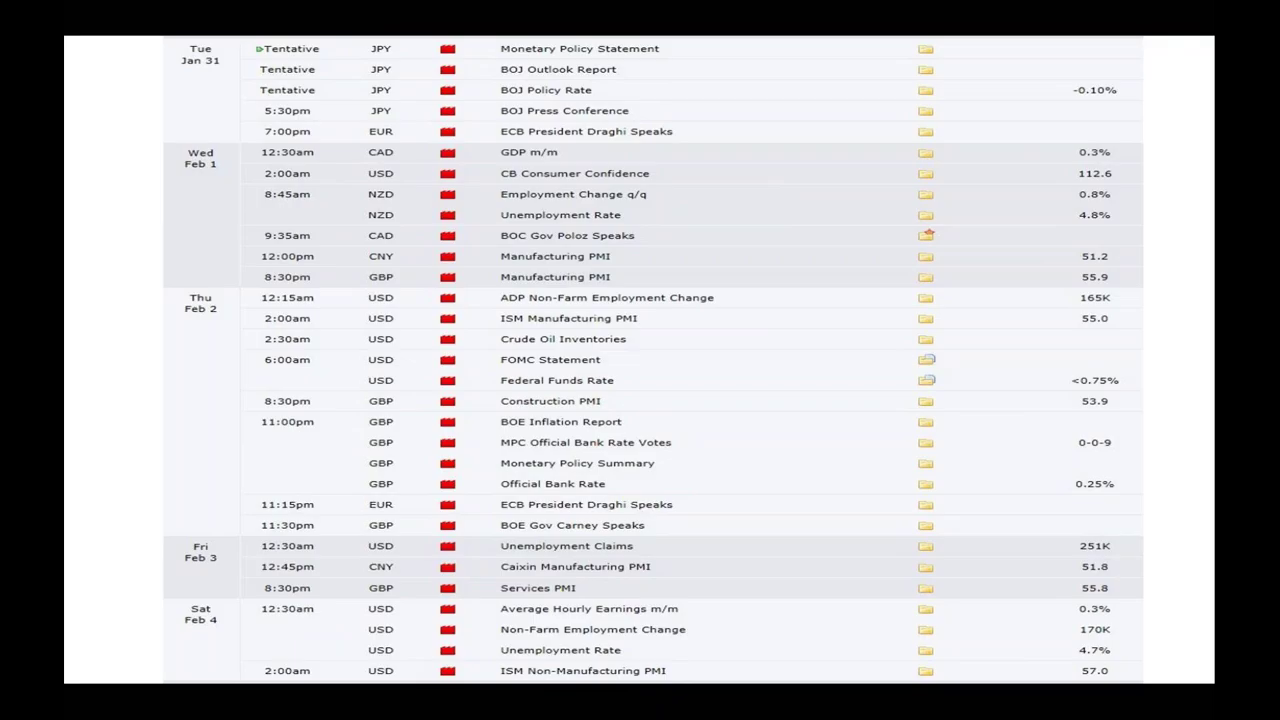